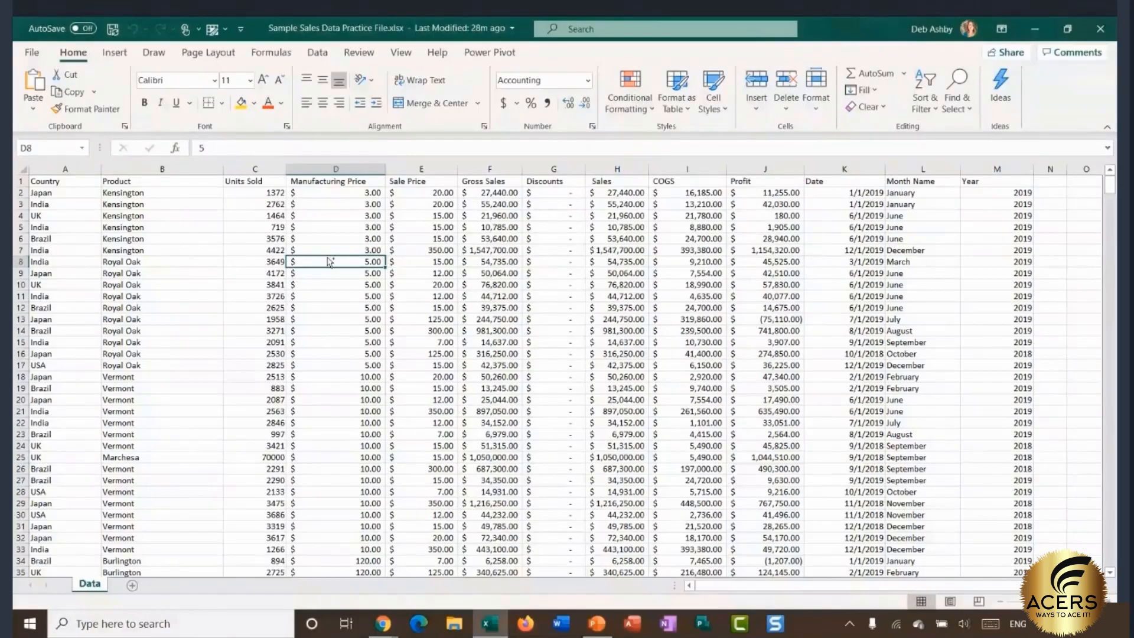
Step: Jump to the last row of the sales data and back to its header row to check its extent
{"action": "key", "text": "ctrl+Down"}
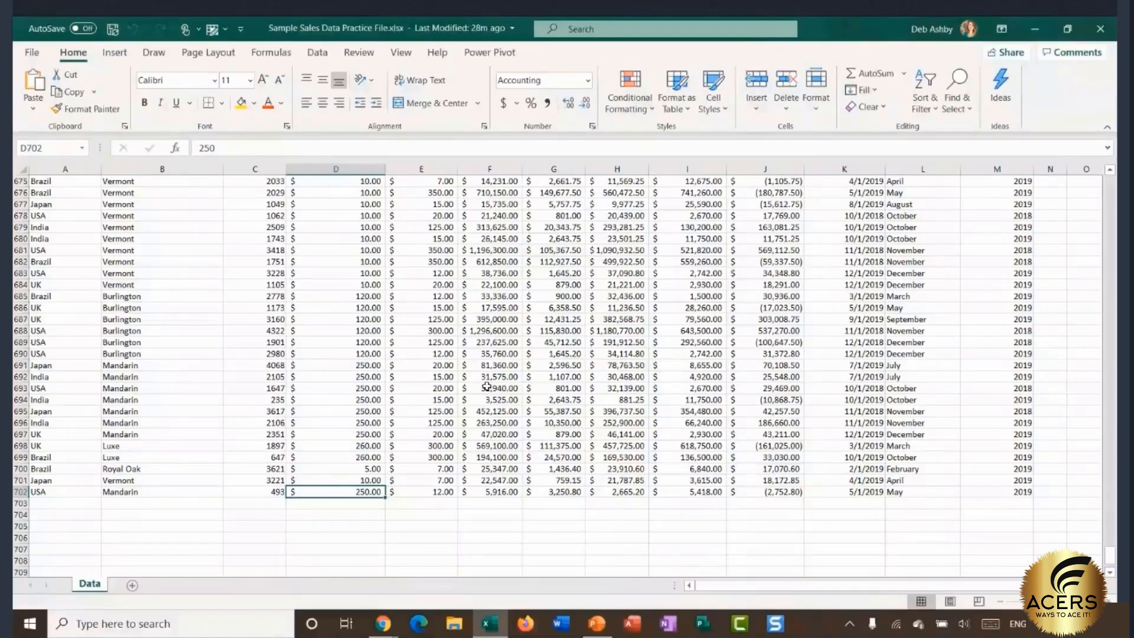
{"action": "key", "text": "ctrl+Up"}
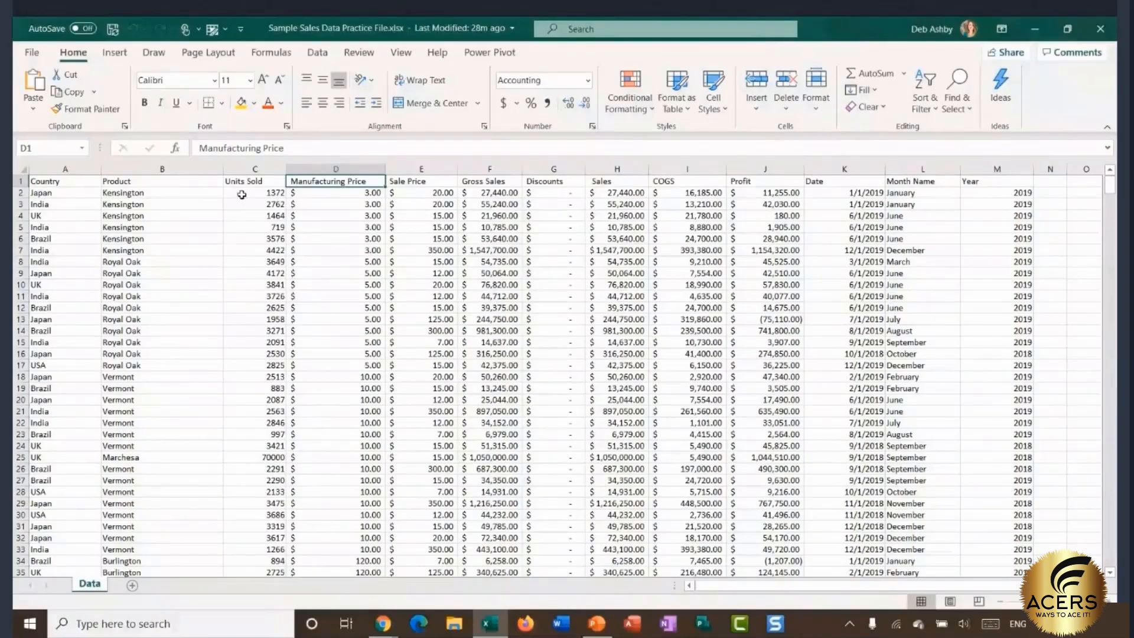
{"action": "left_click", "coordinate": [483, 261]}
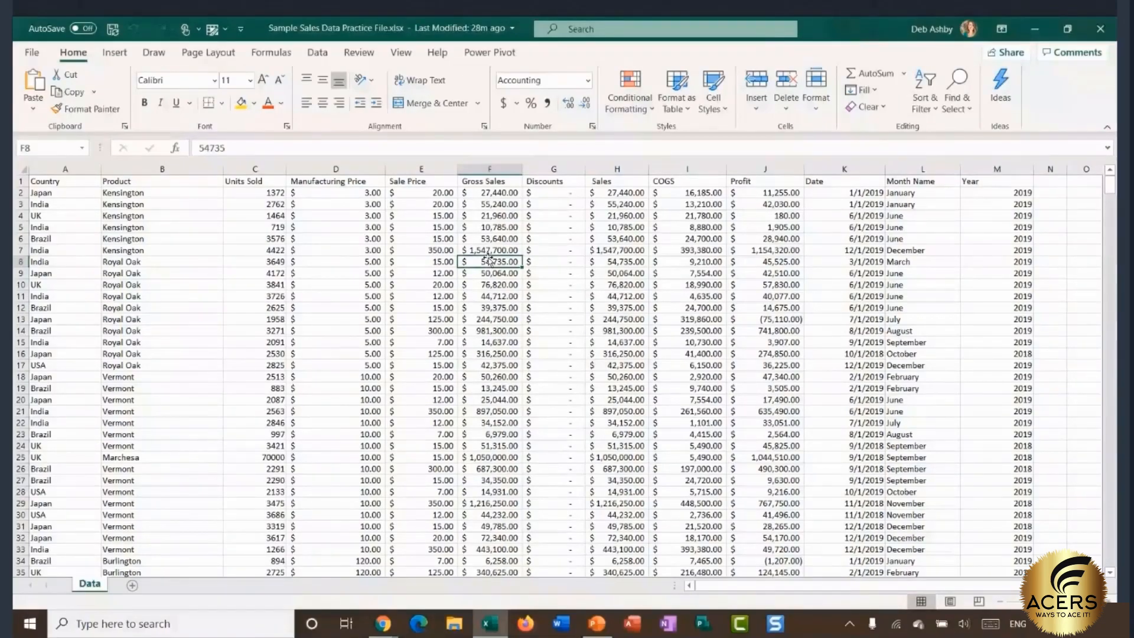
{"action": "left_click", "coordinate": [434, 229]}
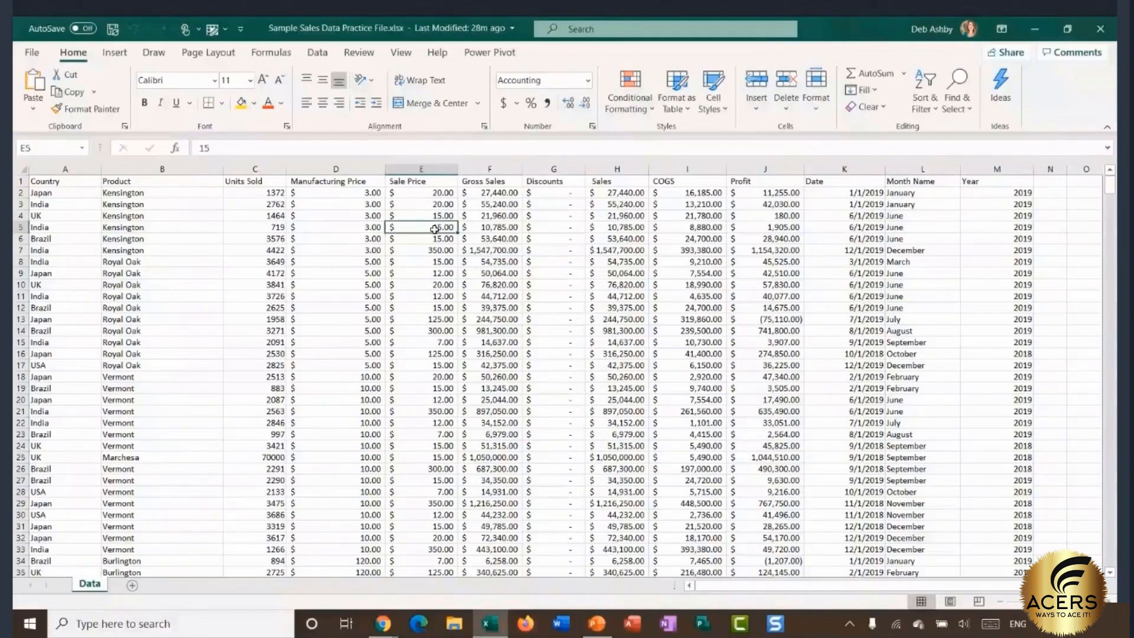
Step: Convert the whole sales data range $A$1:$M$702 into an Excel table that has headers
{"action": "left_click", "coordinate": [415, 266]}
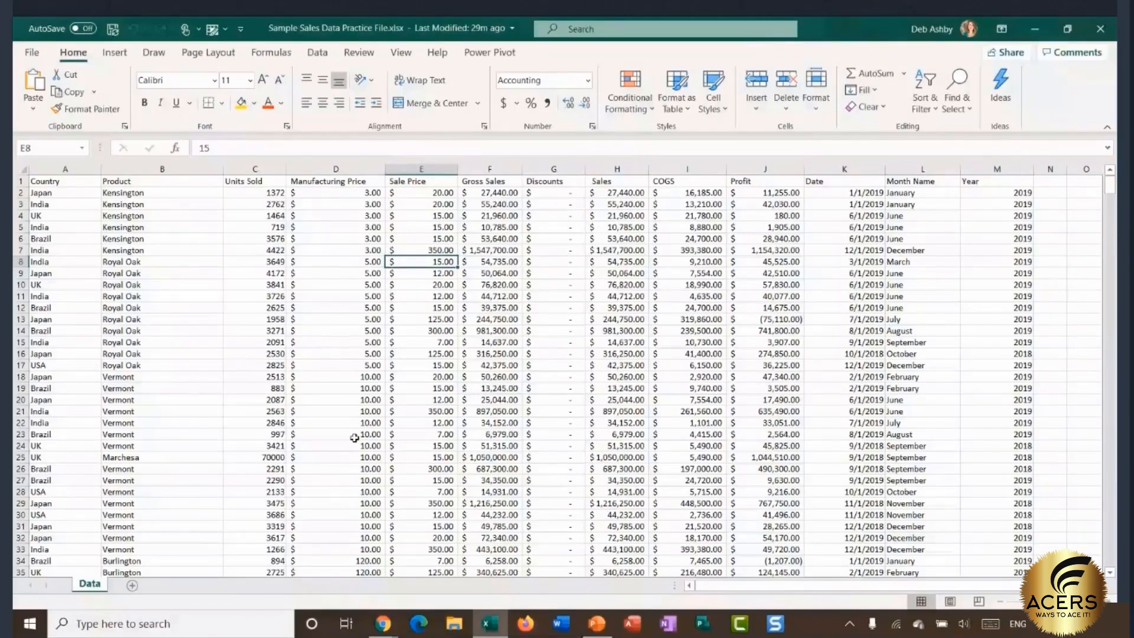
{"action": "key", "text": "ctrl+a"}
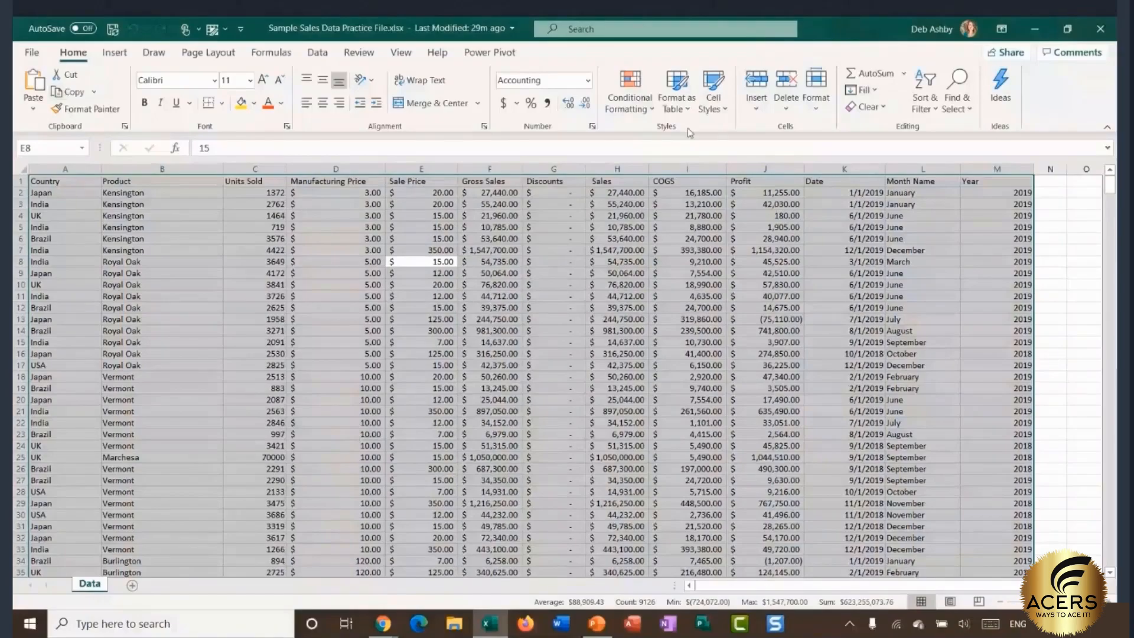
{"action": "left_click", "coordinate": [689, 105]}
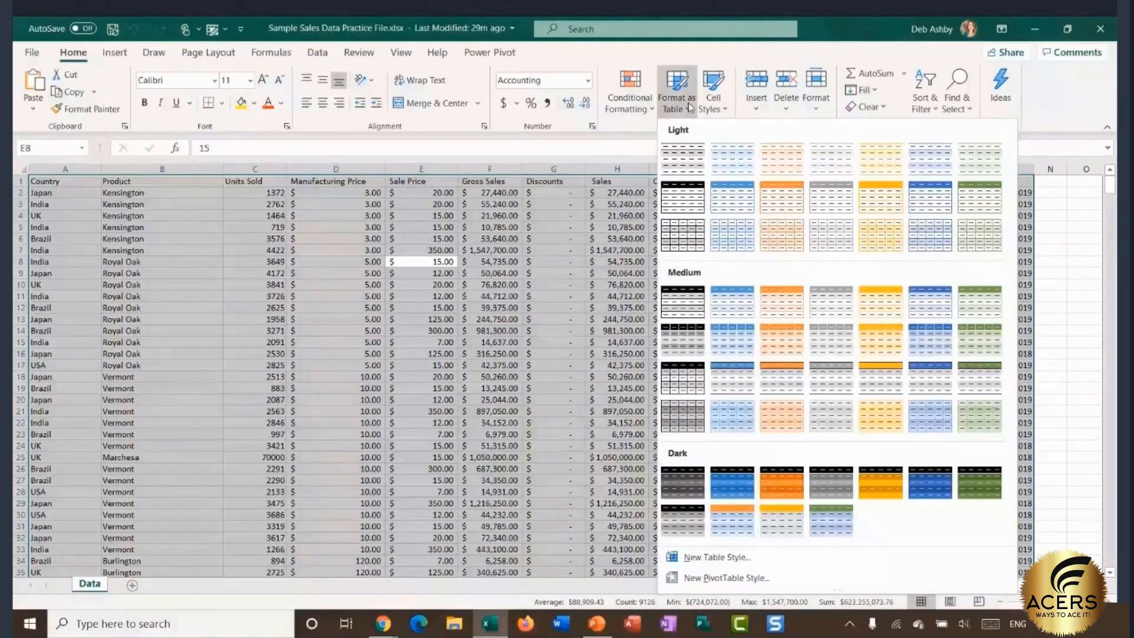
{"action": "left_click", "coordinate": [677, 72]}
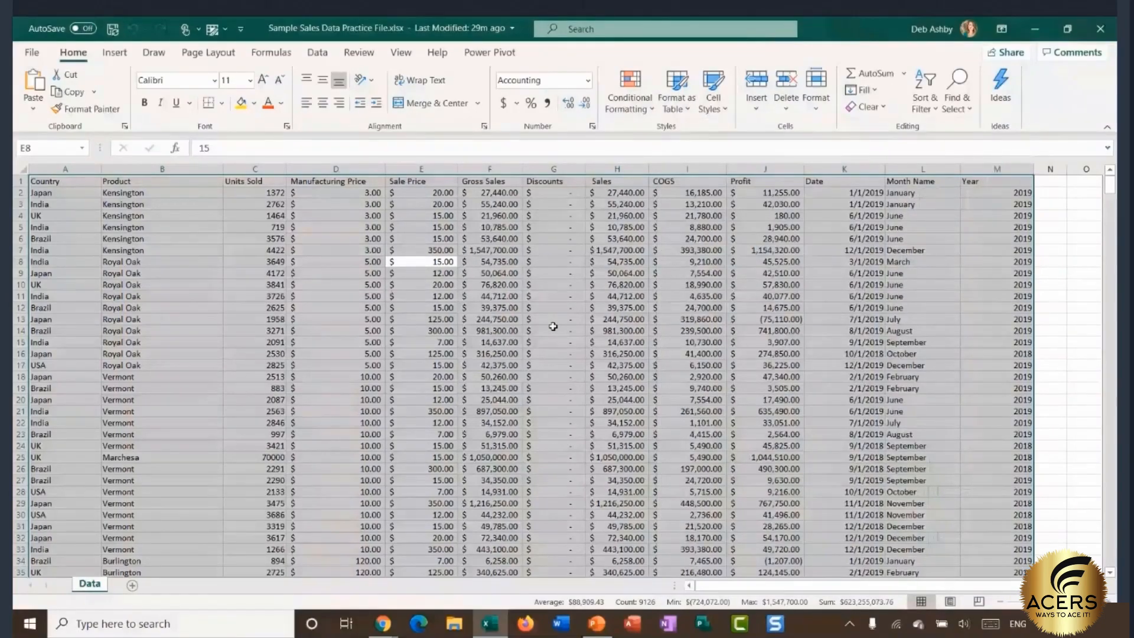
{"action": "key", "text": "ctrl+t"}
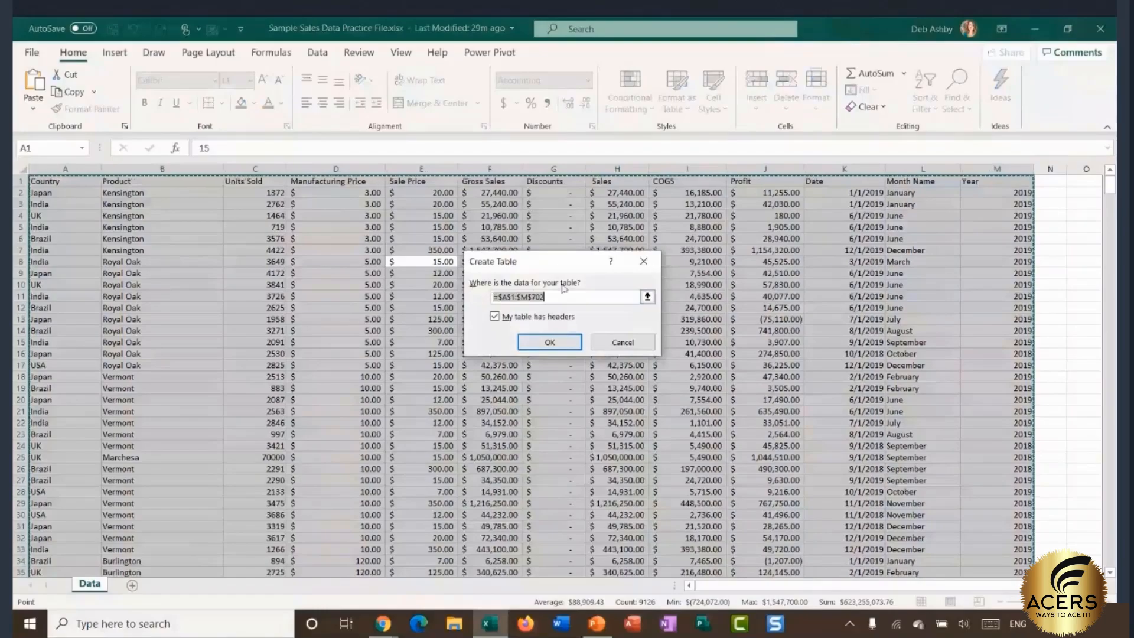
{"action": "left_click", "coordinate": [542, 300]}
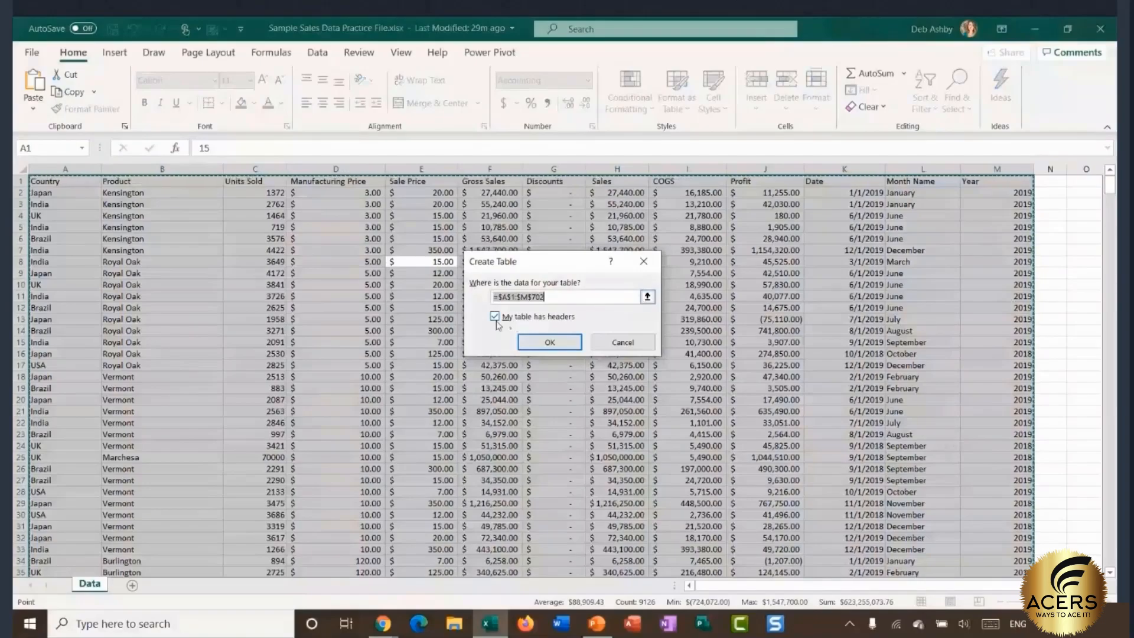
{"action": "left_click", "coordinate": [551, 342]}
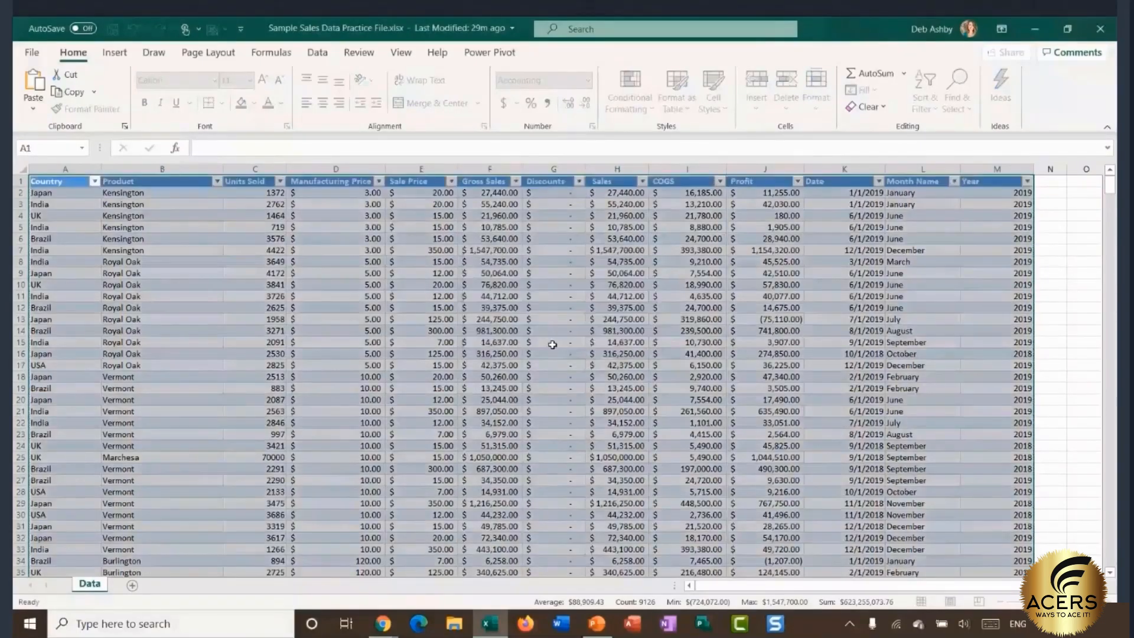
{"action": "left_click", "coordinate": [453, 321]}
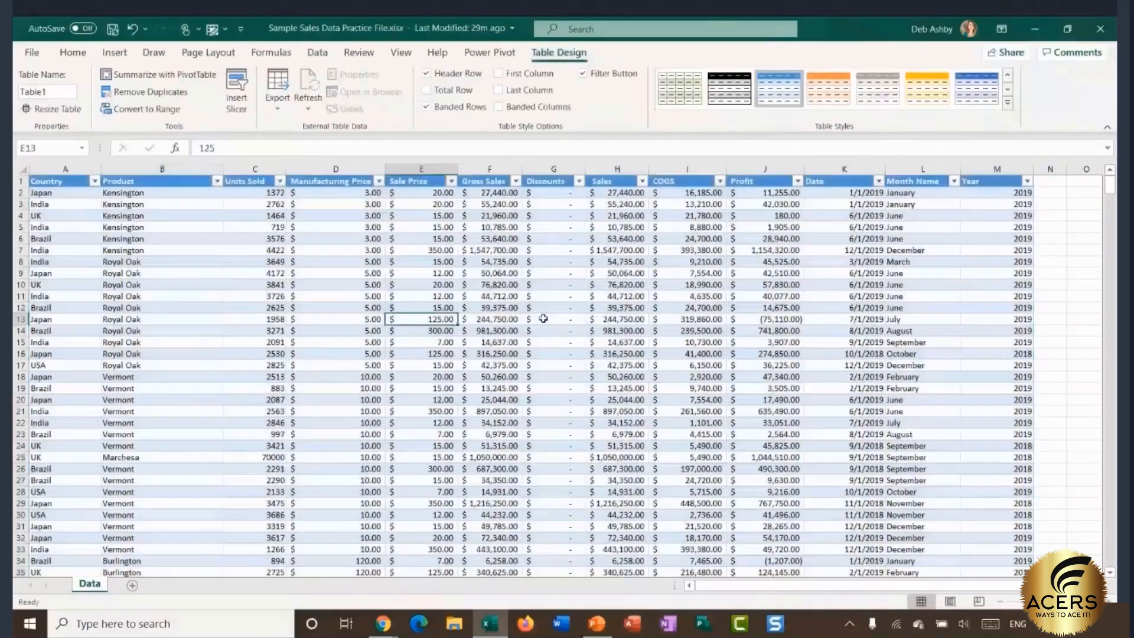
{"action": "left_click", "coordinate": [317, 296]}
{"action": "left_click", "coordinate": [354, 318]}
{"action": "left_click", "coordinate": [449, 316]}
{"action": "left_click", "coordinate": [535, 287]}
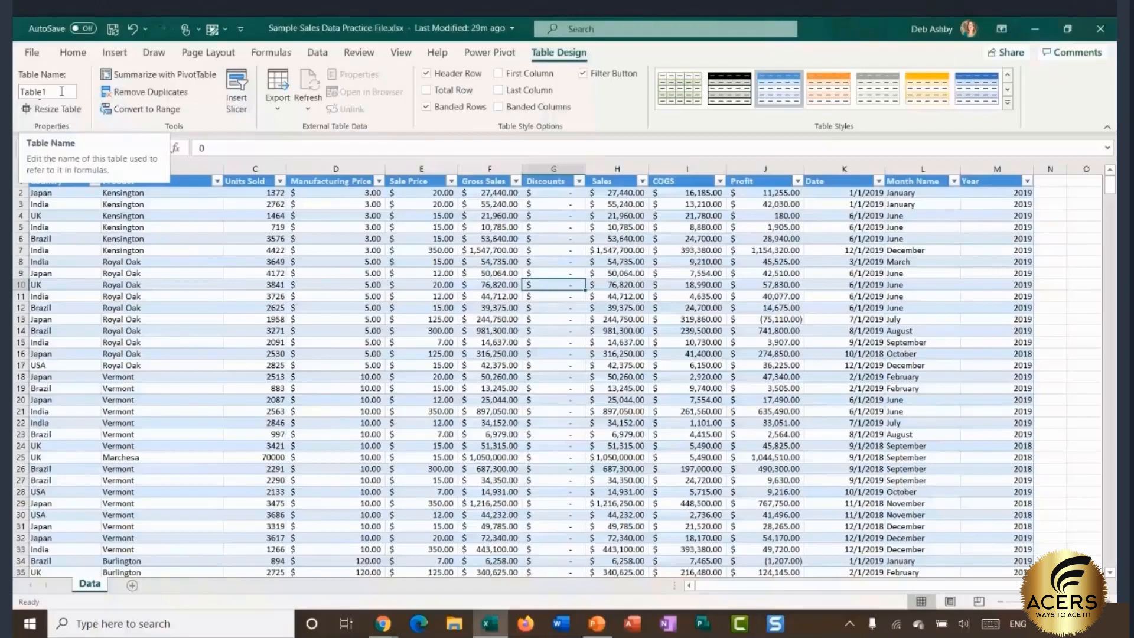
Step: Rename the sales data table as Product_Data
{"action": "left_click", "coordinate": [52, 91]}
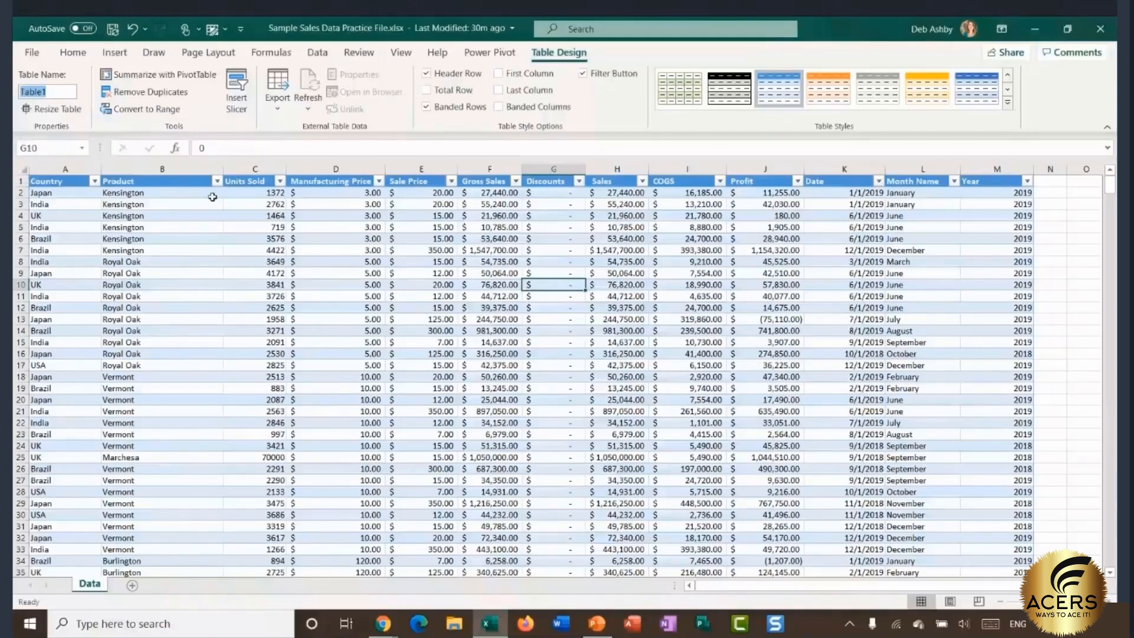
{"action": "type", "text": "Product_Data"}
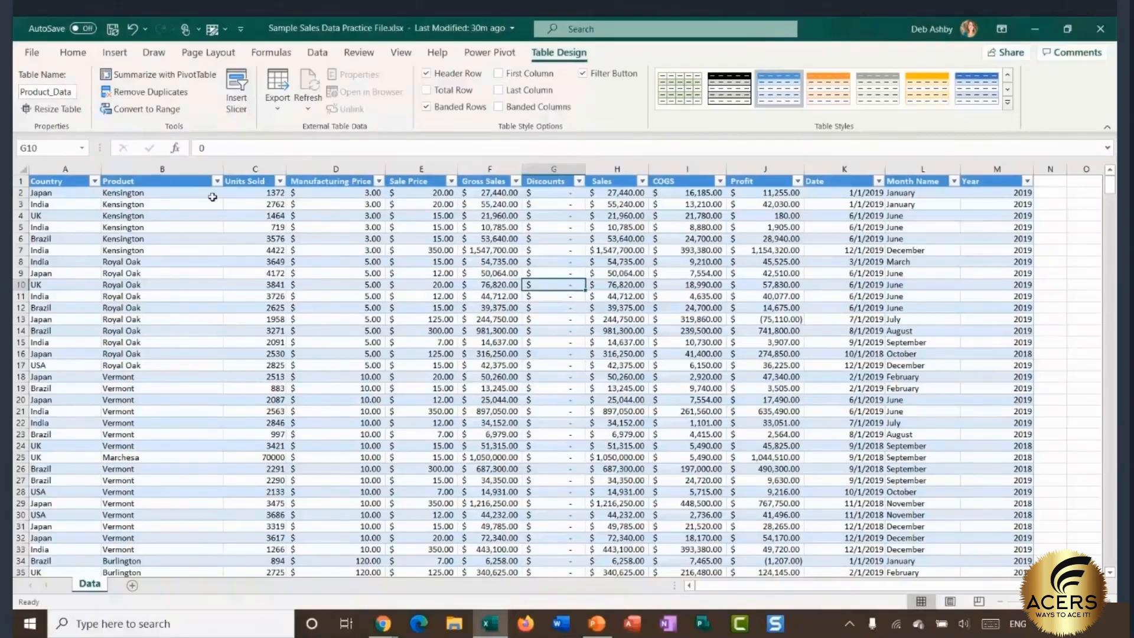
{"action": "left_click", "coordinate": [350, 273]}
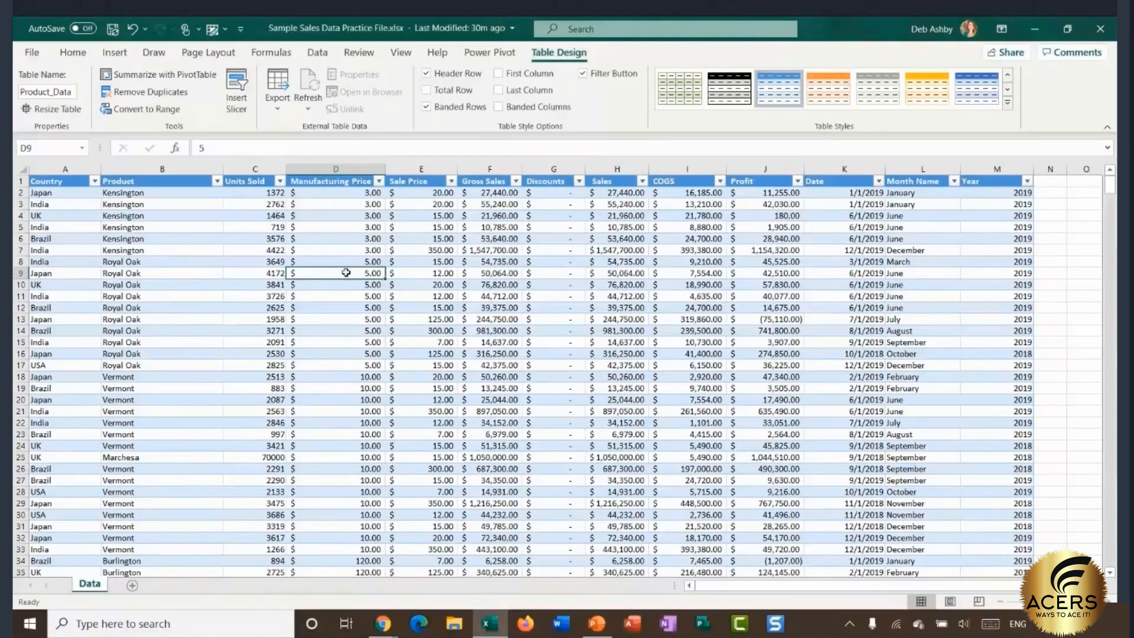
Step: Create a PivotTable from Product_Data on a new worksheet and move that sheet after the Data sheet
{"action": "left_click", "coordinate": [114, 53]}
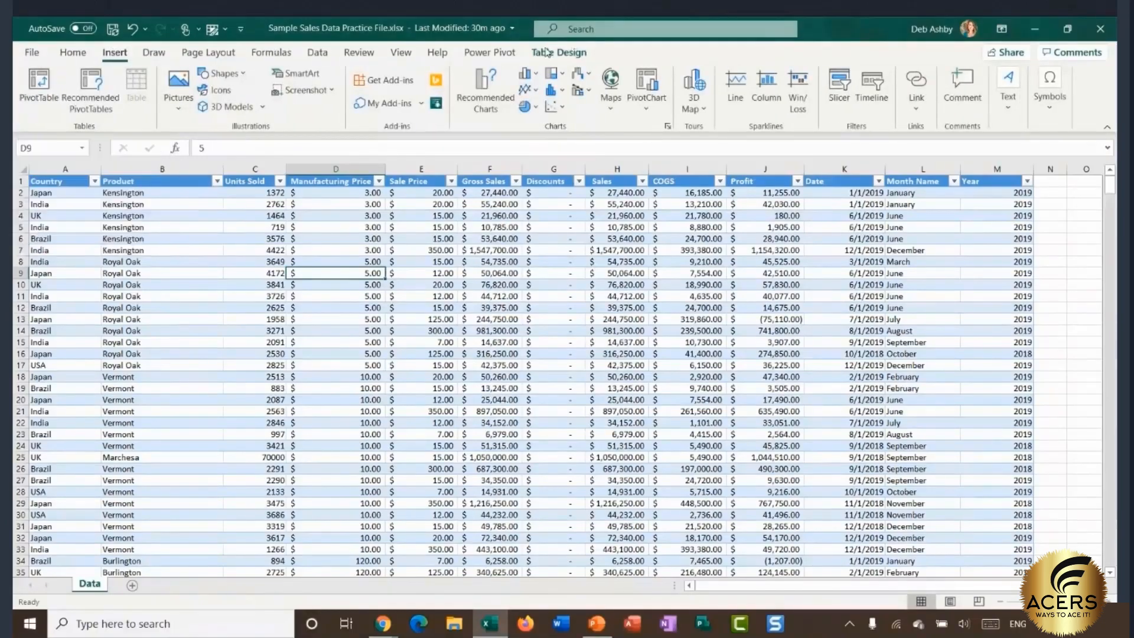
{"action": "left_click", "coordinate": [549, 53]}
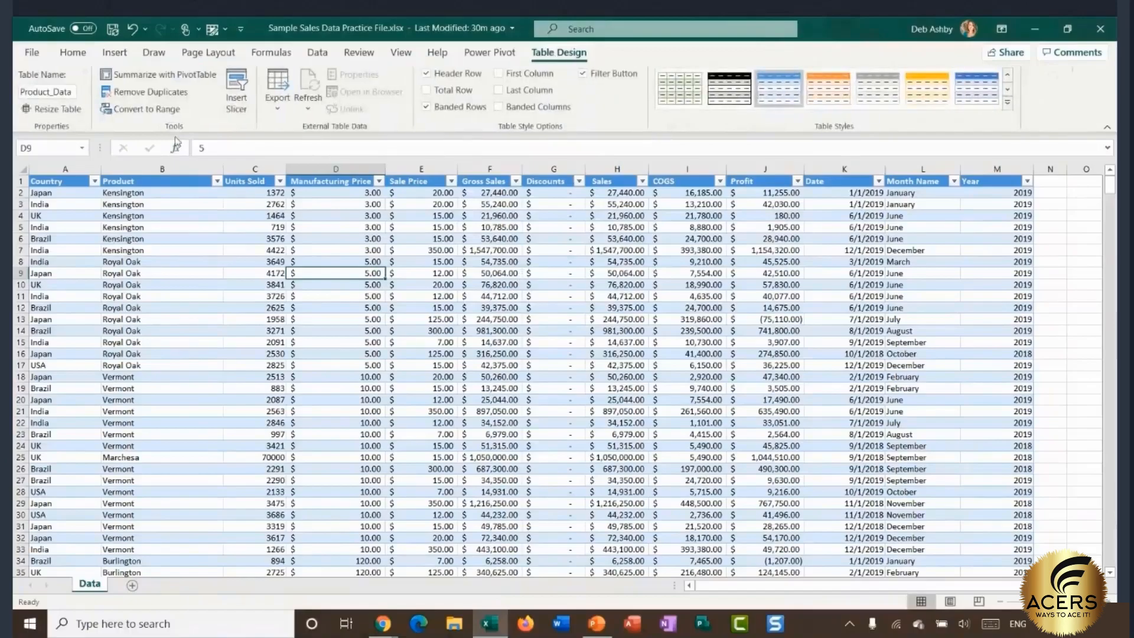
{"action": "left_click", "coordinate": [161, 76]}
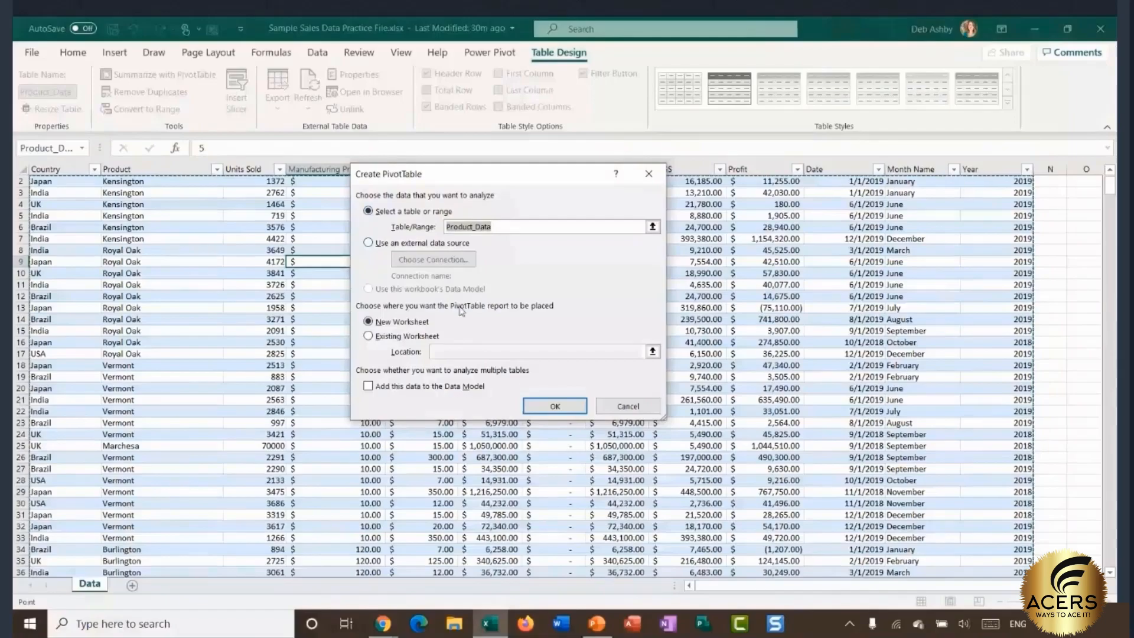
{"action": "left_click", "coordinate": [566, 407]}
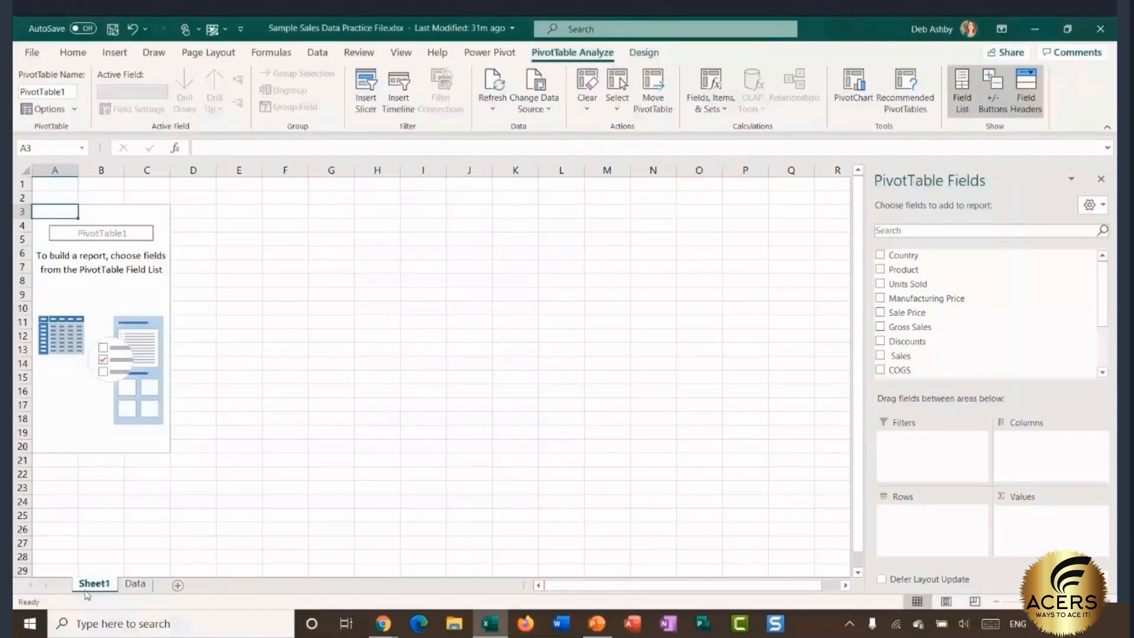
{"action": "left_click_drag", "start_coordinate": [81, 589], "coordinate": [159, 591]}
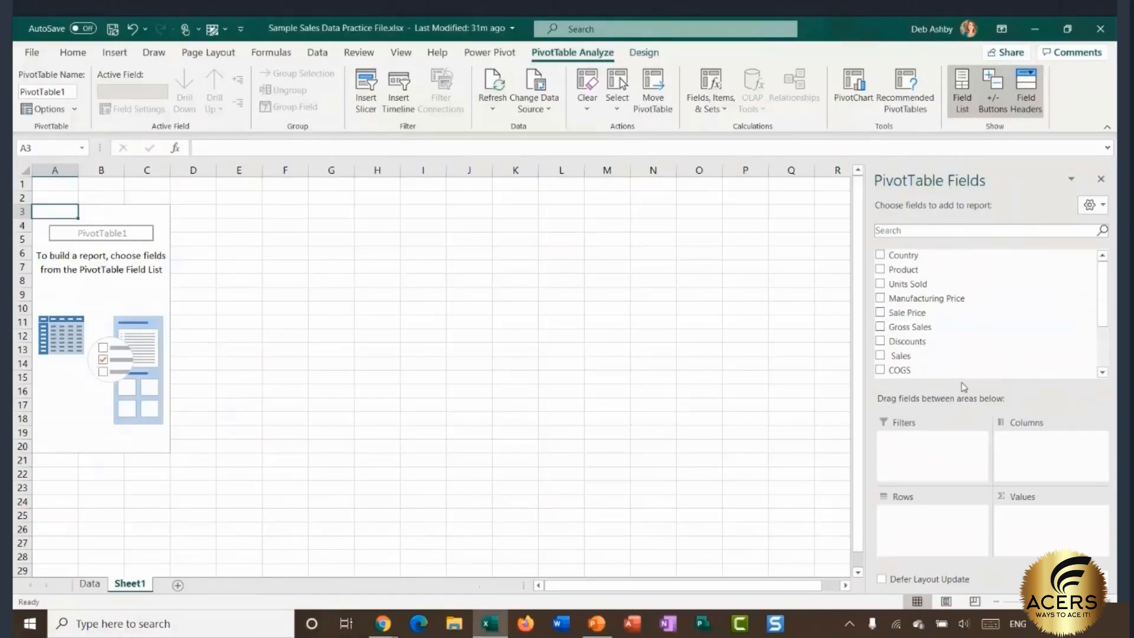
Step: Build the PivotTable with Sales as the summed values and Product as the rows
{"action": "scroll", "coordinate": [1096, 277], "scroll_direction": "down", "scroll_amount": 1}
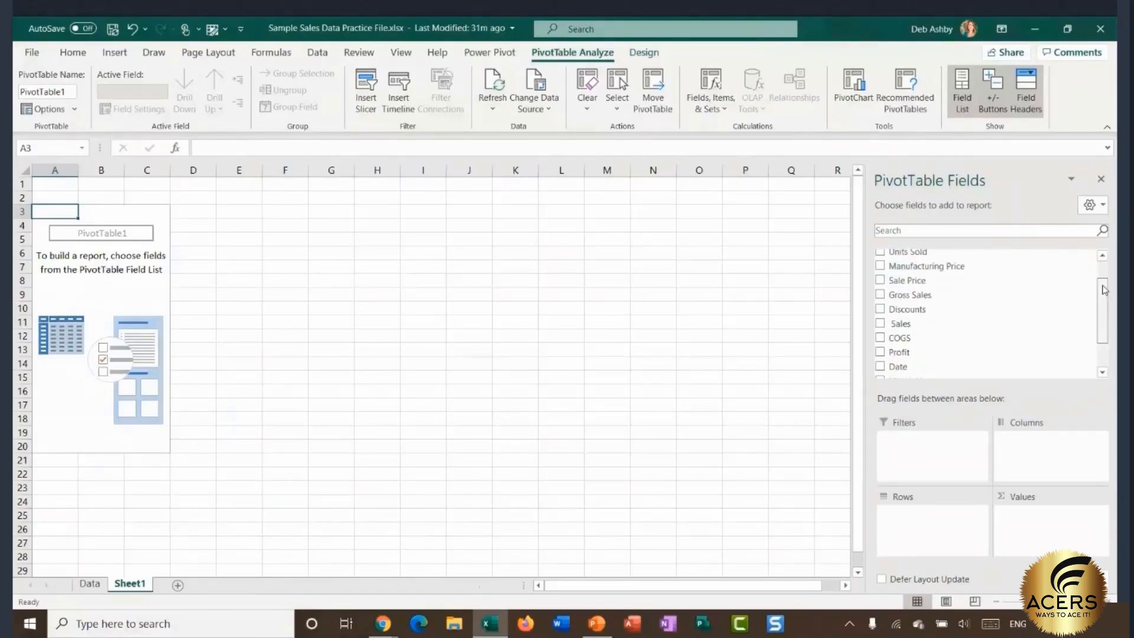
{"action": "scroll", "coordinate": [1104, 290], "scroll_direction": "down", "scroll_amount": 3}
{"action": "scroll", "coordinate": [1104, 289], "scroll_direction": "up", "scroll_amount": 5}
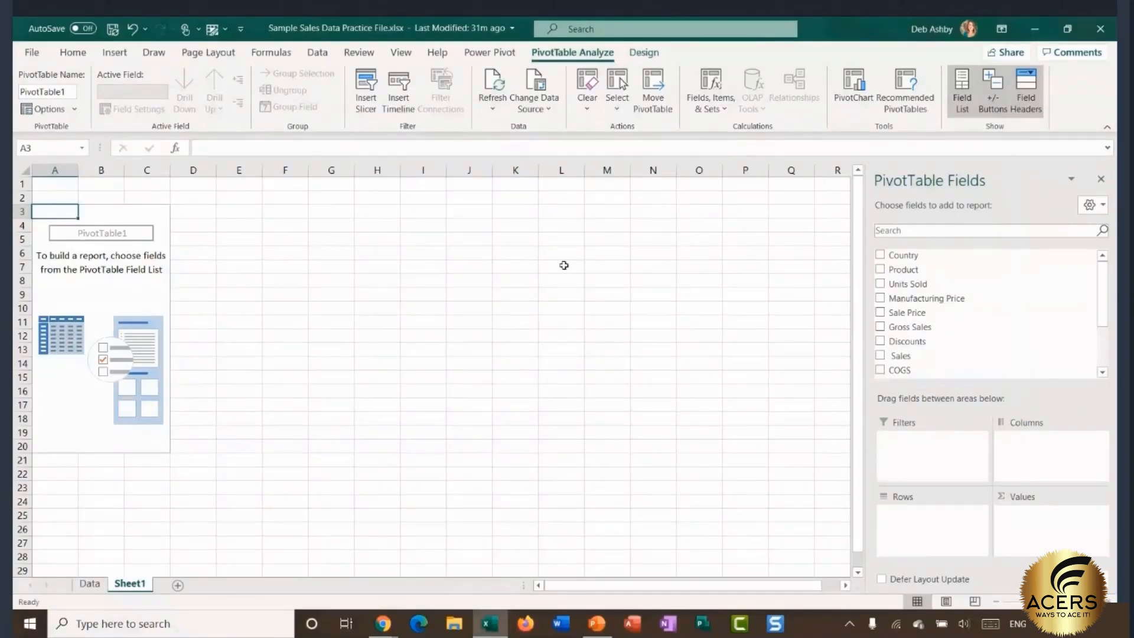
{"action": "left_click_drag", "start_coordinate": [906, 361], "coordinate": [1083, 512]}
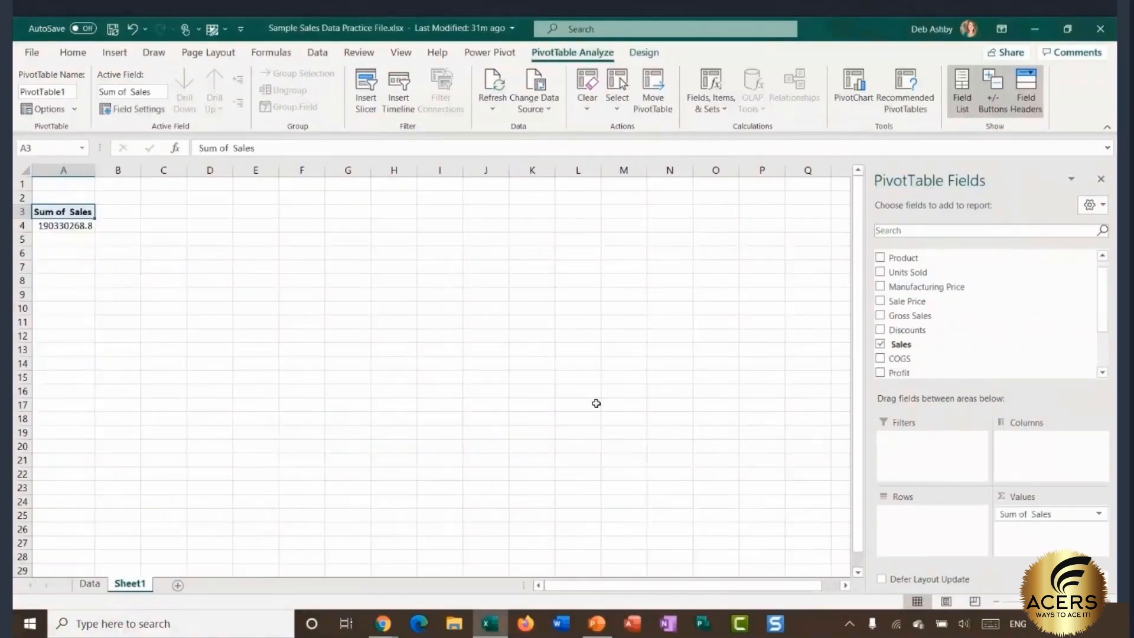
{"action": "scroll", "coordinate": [971, 327], "scroll_direction": "up", "scroll_amount": 1}
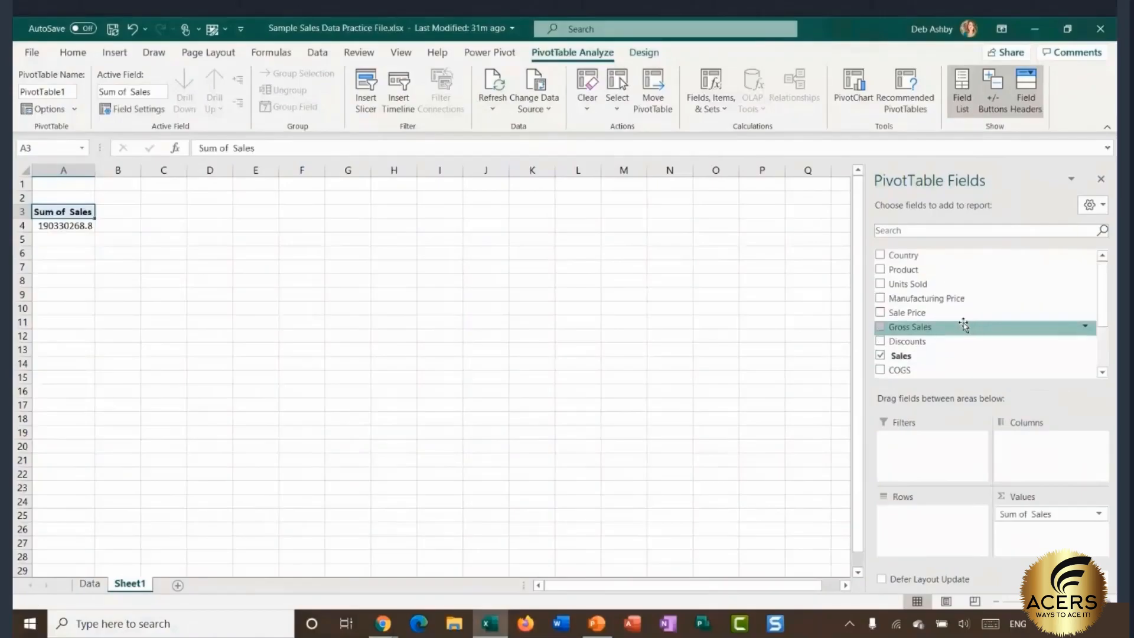
{"action": "left_click_drag", "start_coordinate": [897, 275], "coordinate": [920, 536]}
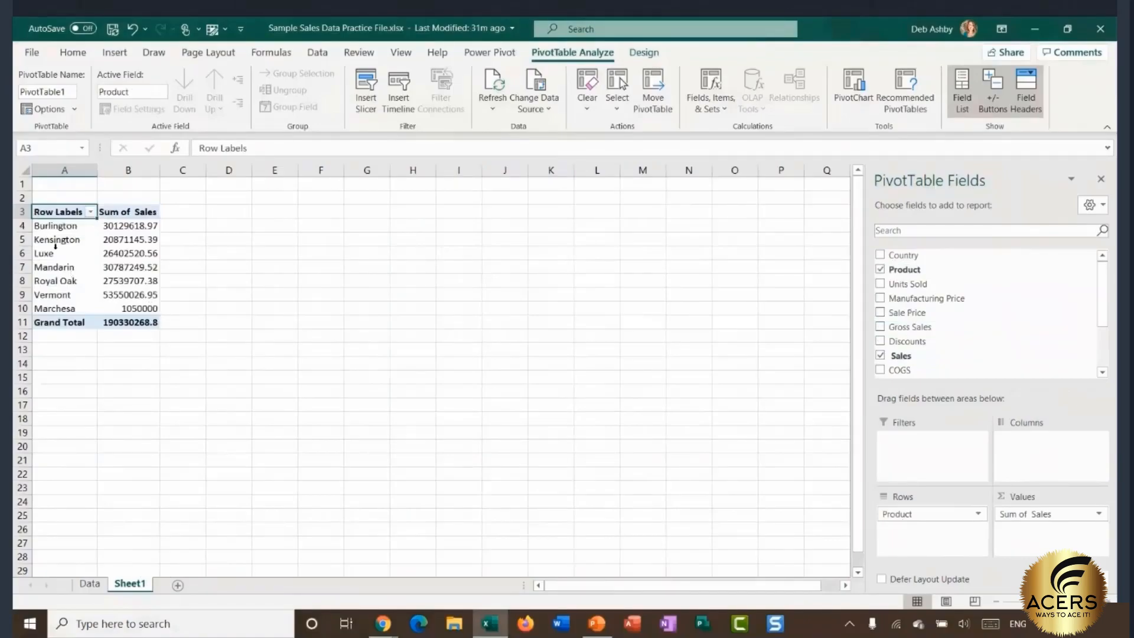
Step: Try summarizing the PivotTable's sales values by Count, and undo that change
{"action": "left_click_drag", "start_coordinate": [66, 225], "coordinate": [59, 309]}
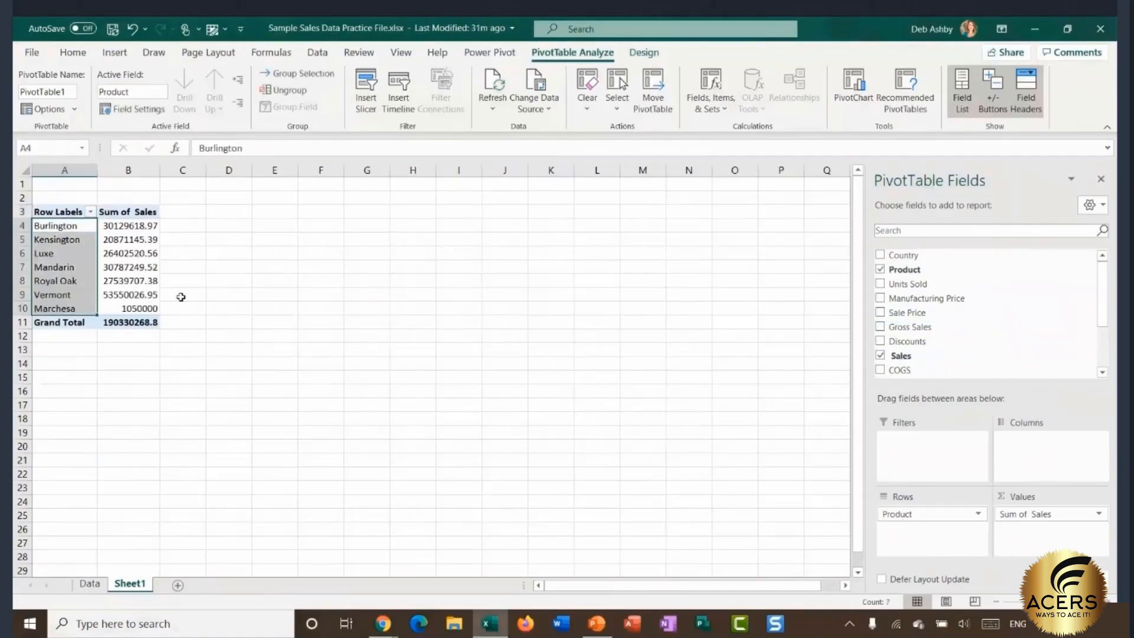
{"action": "left_click_drag", "start_coordinate": [142, 226], "coordinate": [142, 309]}
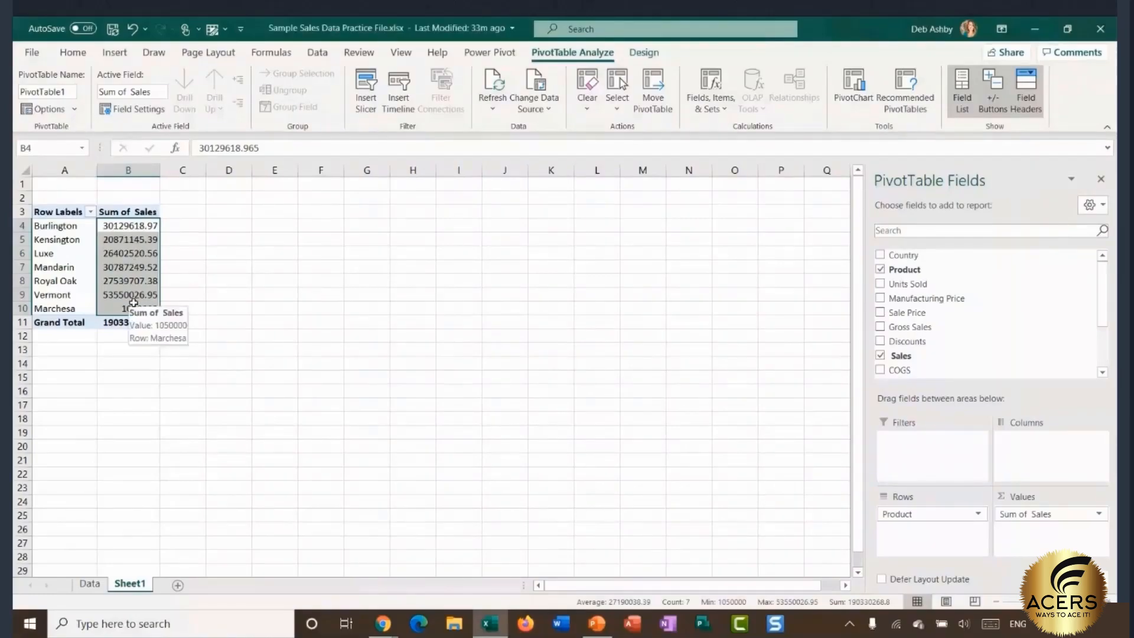
{"action": "right_click", "coordinate": [135, 227]}
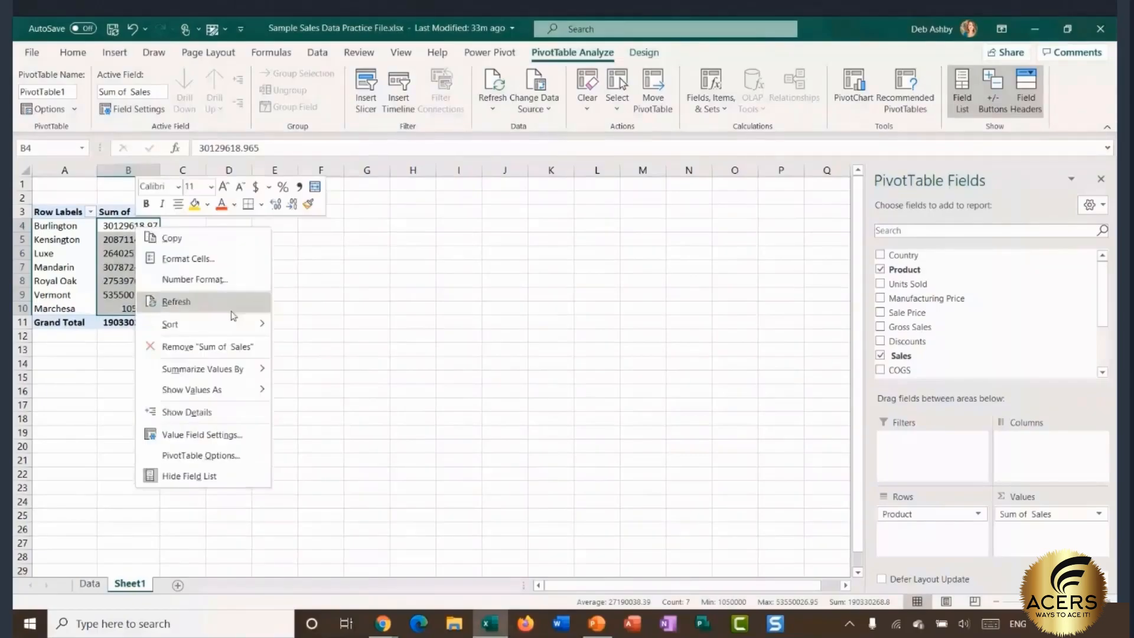
{"action": "mouse_move", "coordinate": [215, 377]}
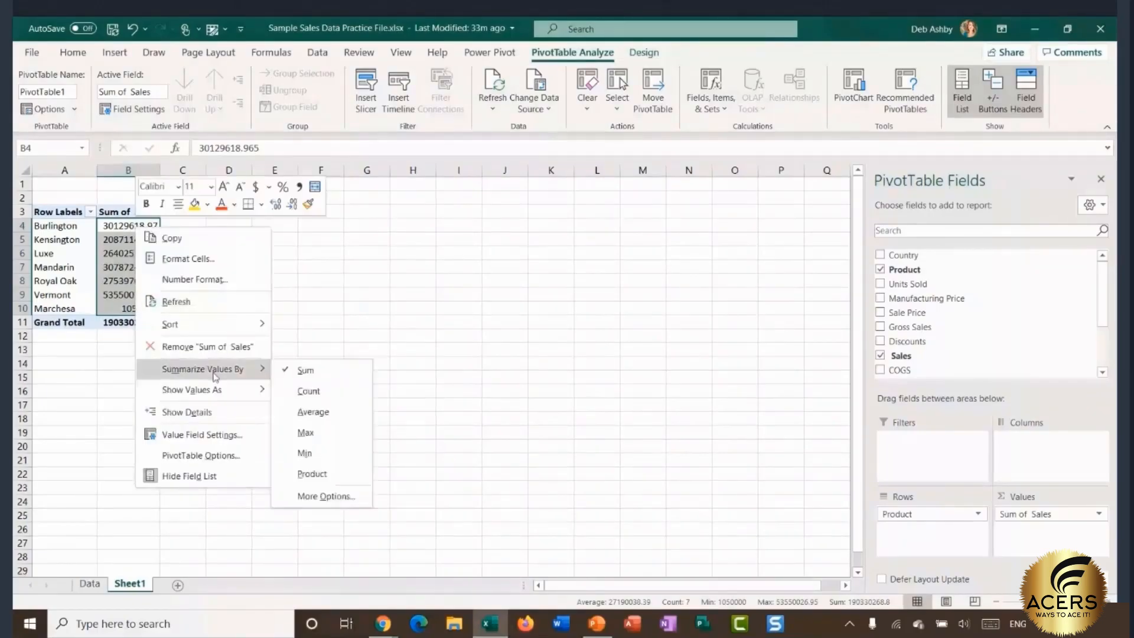
{"action": "left_click", "coordinate": [344, 390]}
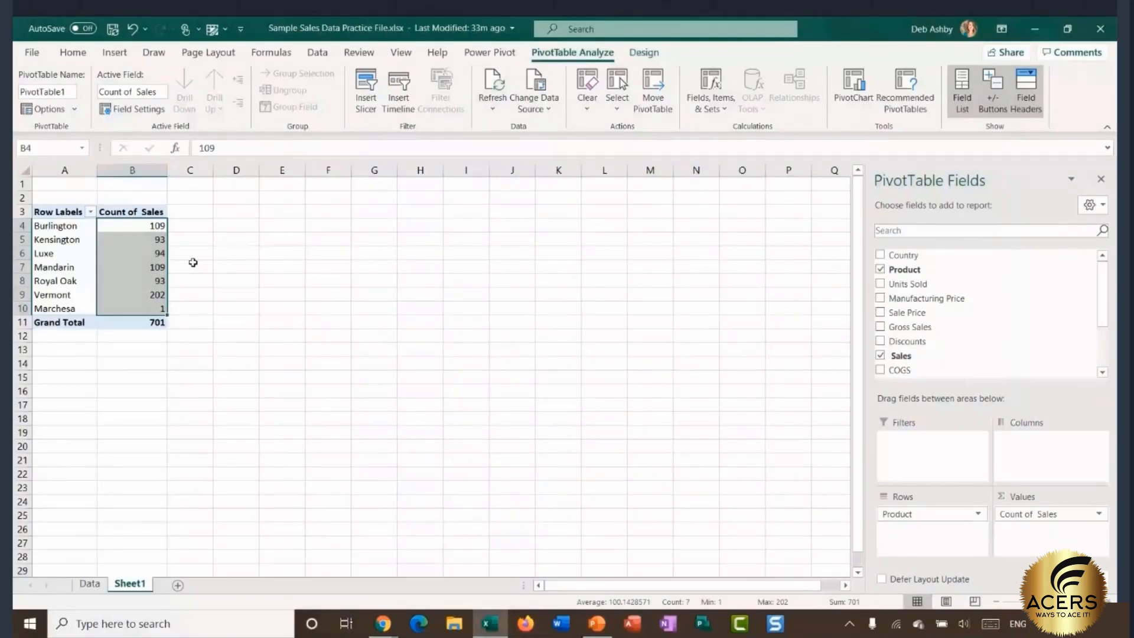
{"action": "key", "text": "ctrl+z"}
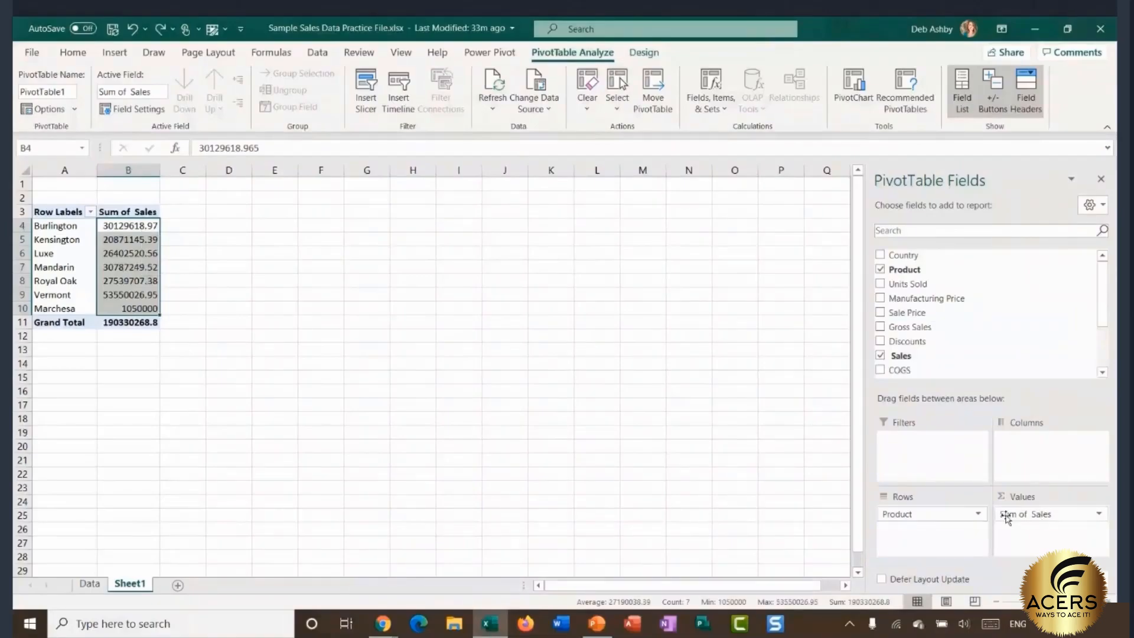
Step: Change the Sales value field settings so that the field is summarized by Count
{"action": "left_click", "coordinate": [1100, 515]}
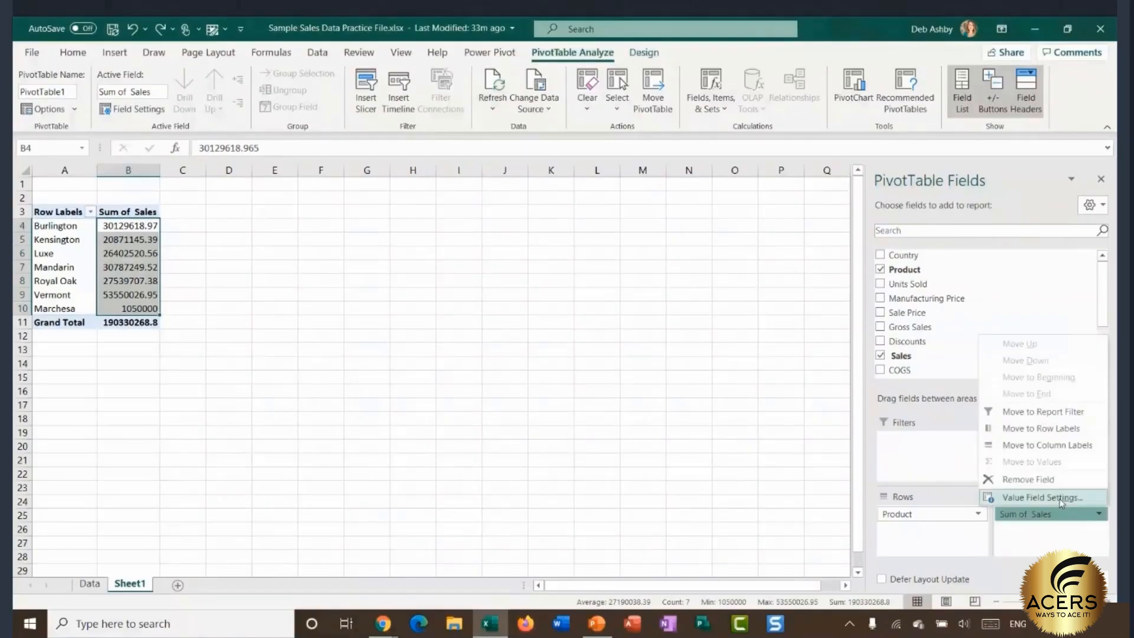
{"action": "left_click", "coordinate": [1042, 498]}
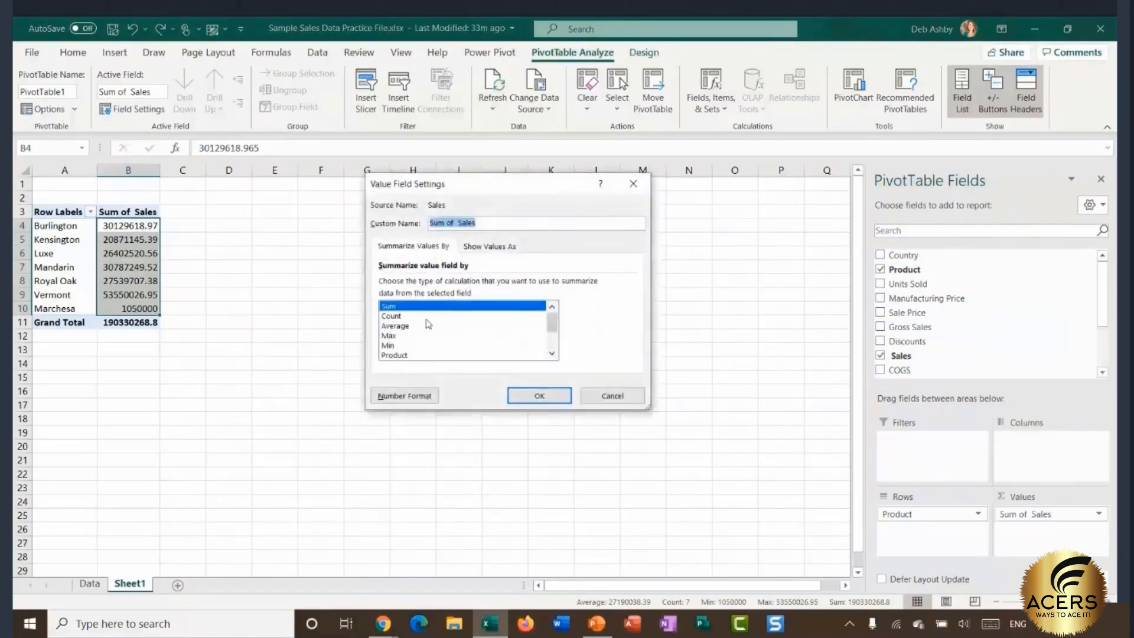
{"action": "left_click", "coordinate": [391, 316]}
{"action": "left_click", "coordinate": [538, 395]}
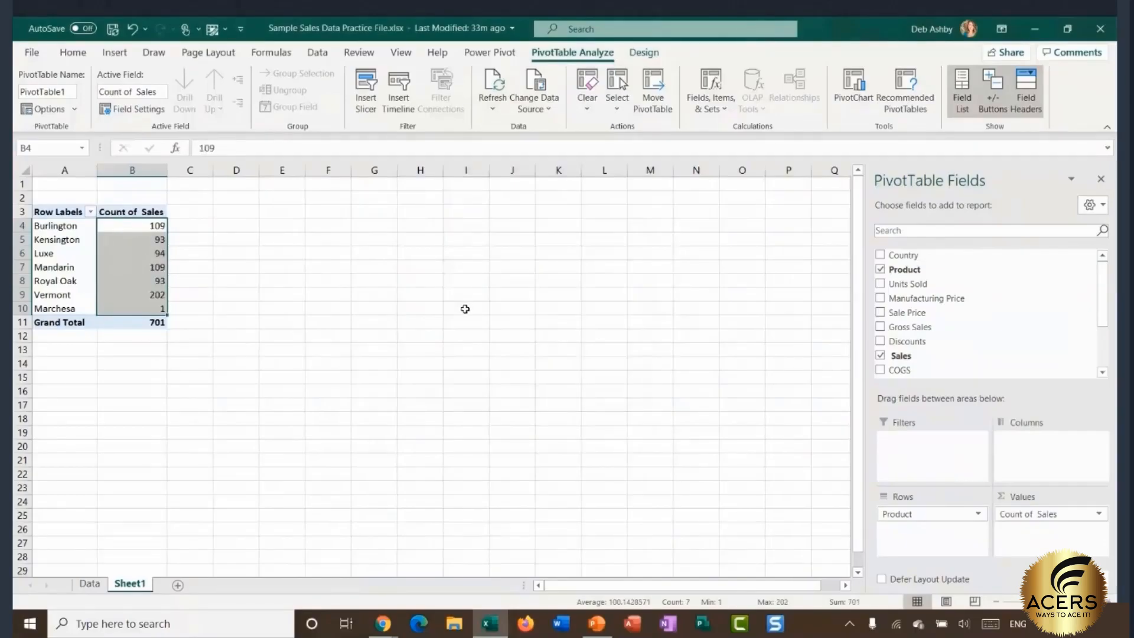
Step: Undo the change of the Sales summary to Count and widen column B
{"action": "key", "text": "ctrl+z"}
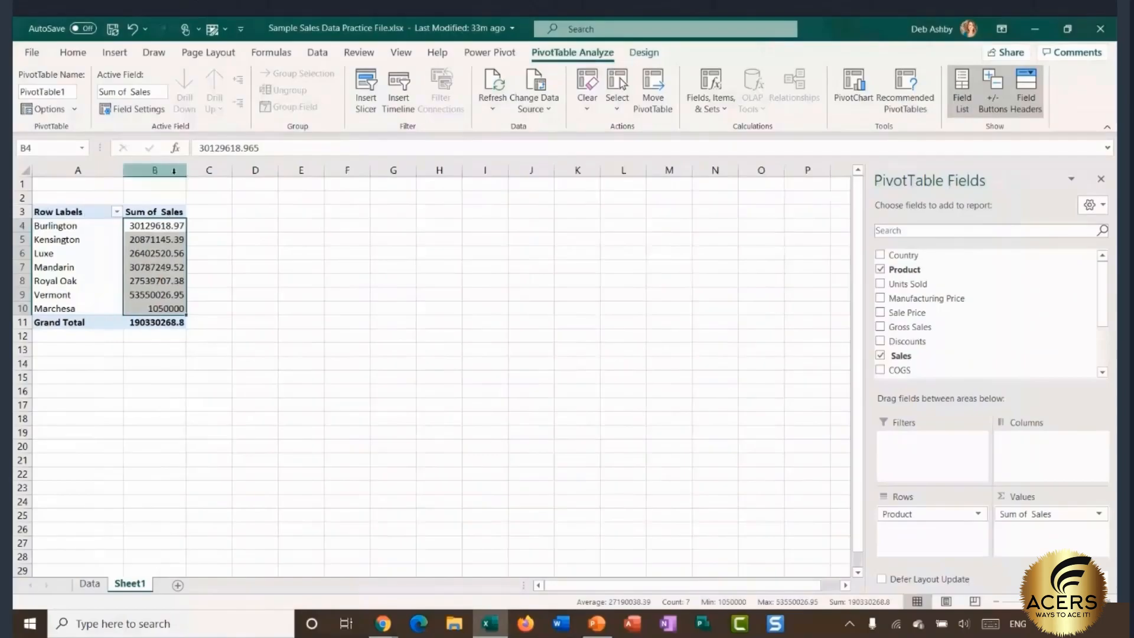
{"action": "left_click_drag", "start_coordinate": [187, 170], "coordinate": [237, 173]}
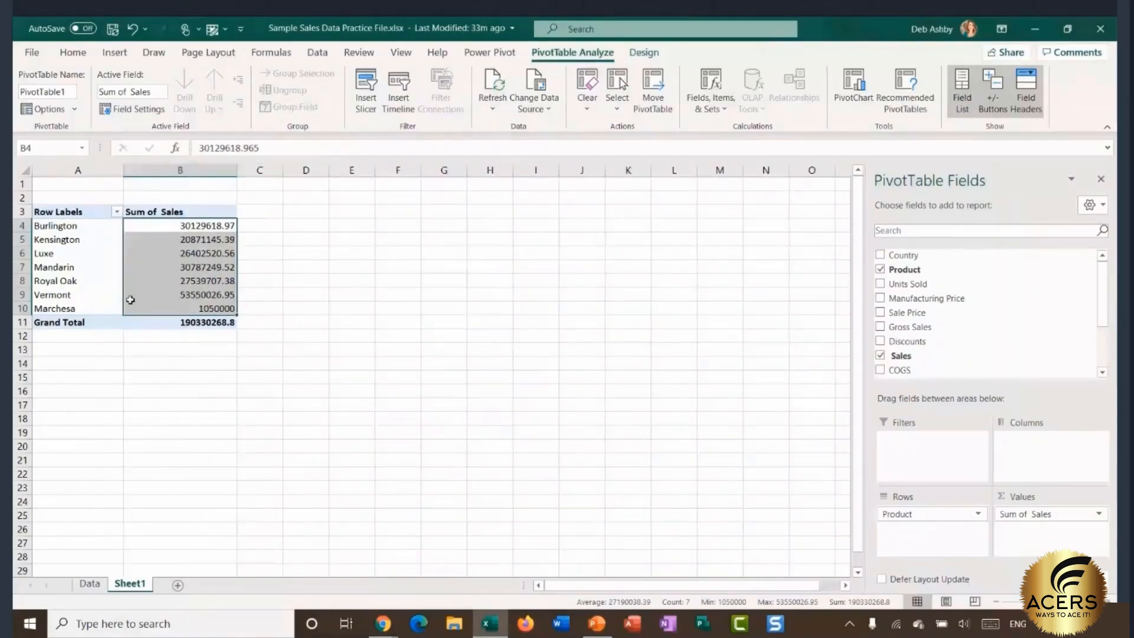
Step: Rename the PivotTable's Row Labels header to Product and the Sum of Sales header to Total Sales, and slightly widen columns A and B
{"action": "left_click", "coordinate": [59, 211]}
{"action": "left_click", "coordinate": [168, 216]}
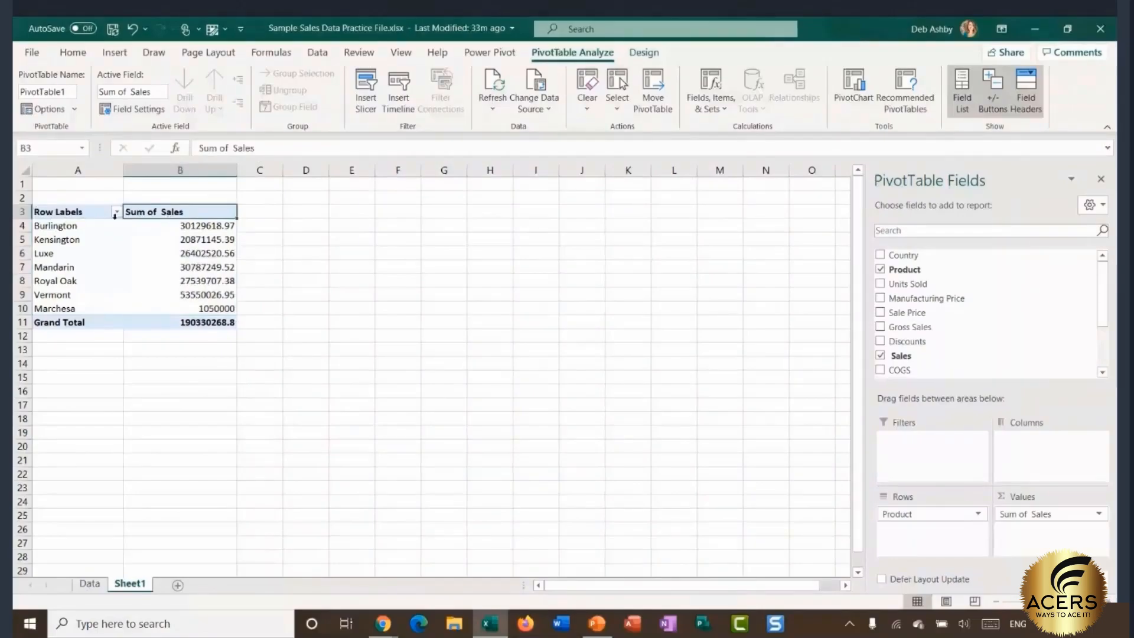
{"action": "left_click", "coordinate": [56, 212]}
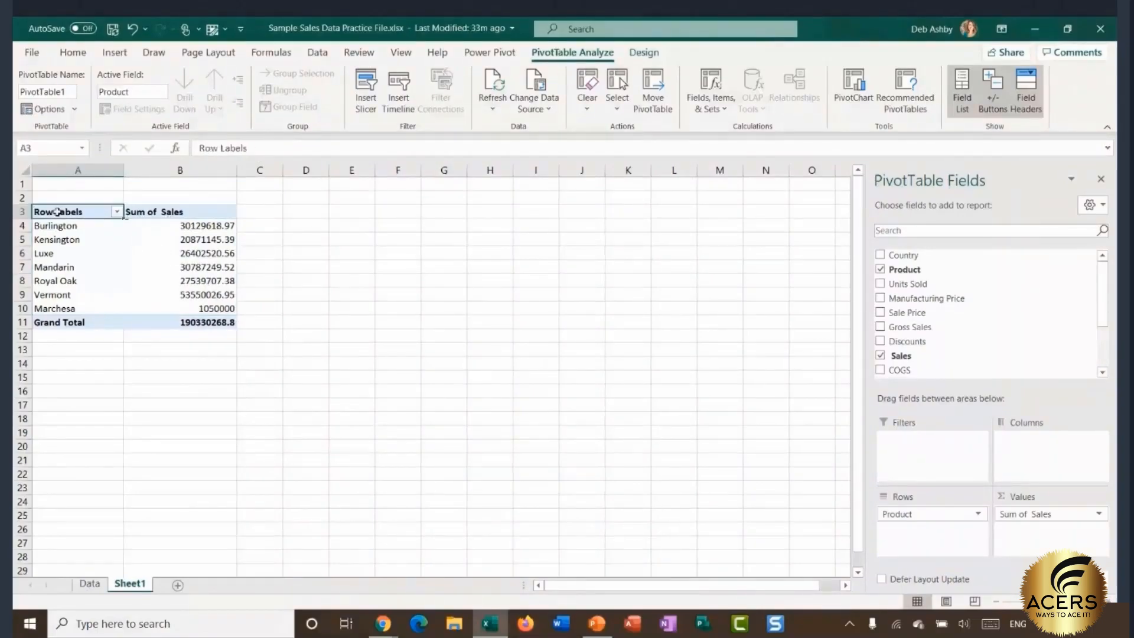
{"action": "type", "text": "Product"}
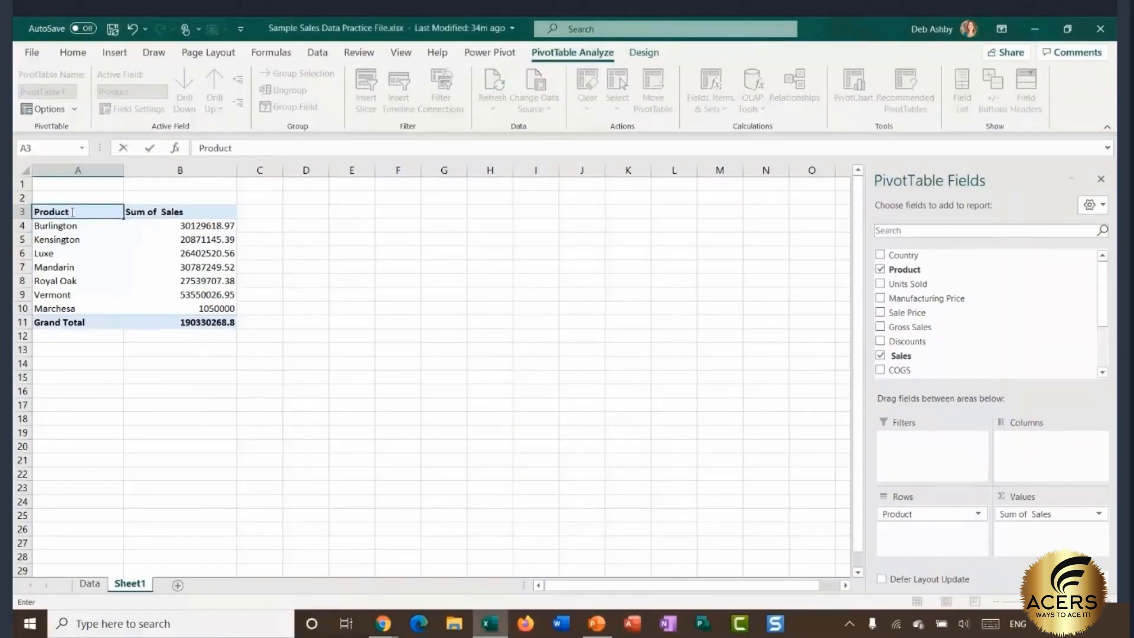
{"action": "key", "text": "Return"}
{"action": "left_click", "coordinate": [177, 212]}
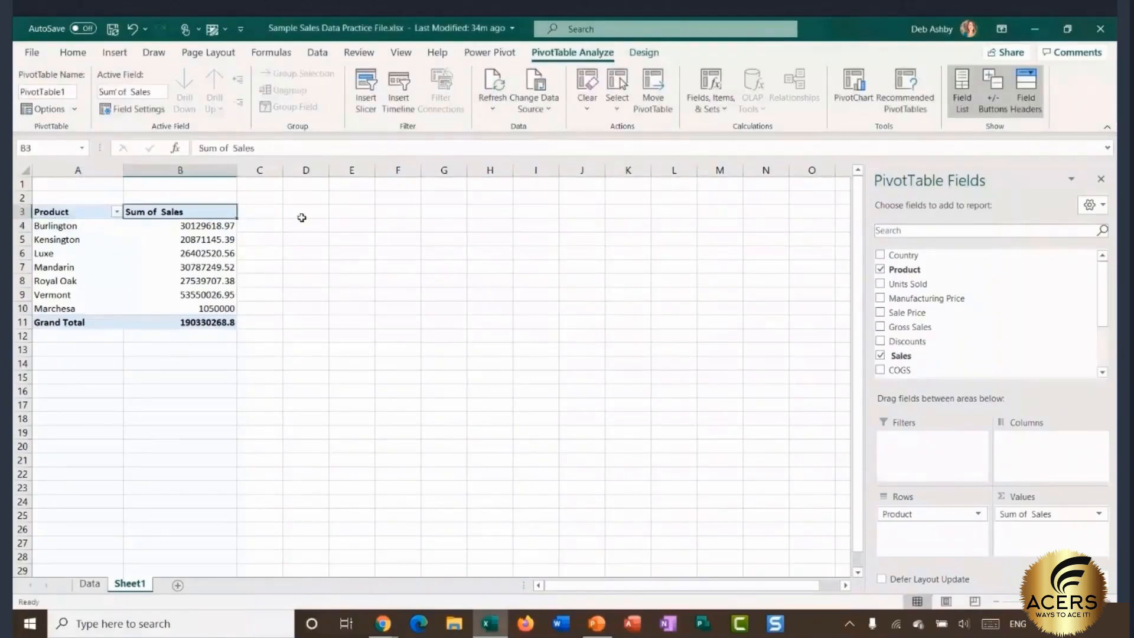
{"action": "type", "text": "T"}
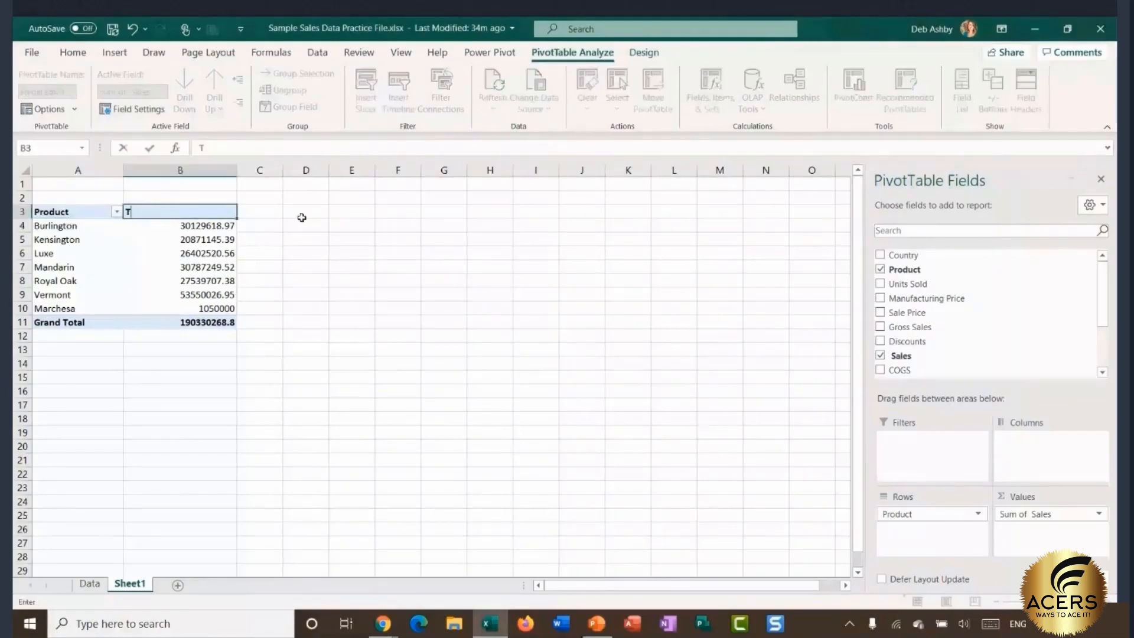
{"action": "type", "text": "otal Sales"}
{"action": "key", "text": "Return"}
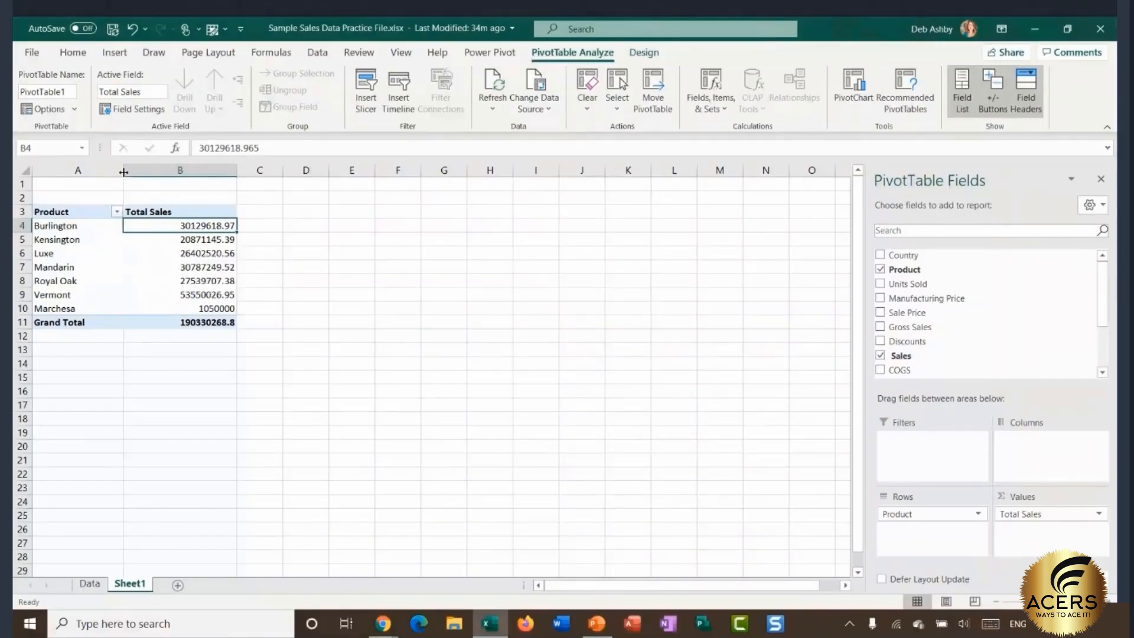
{"action": "left_click_drag", "start_coordinate": [123, 170], "coordinate": [131, 171]}
{"action": "left_click_drag", "start_coordinate": [242, 172], "coordinate": [253, 172]}
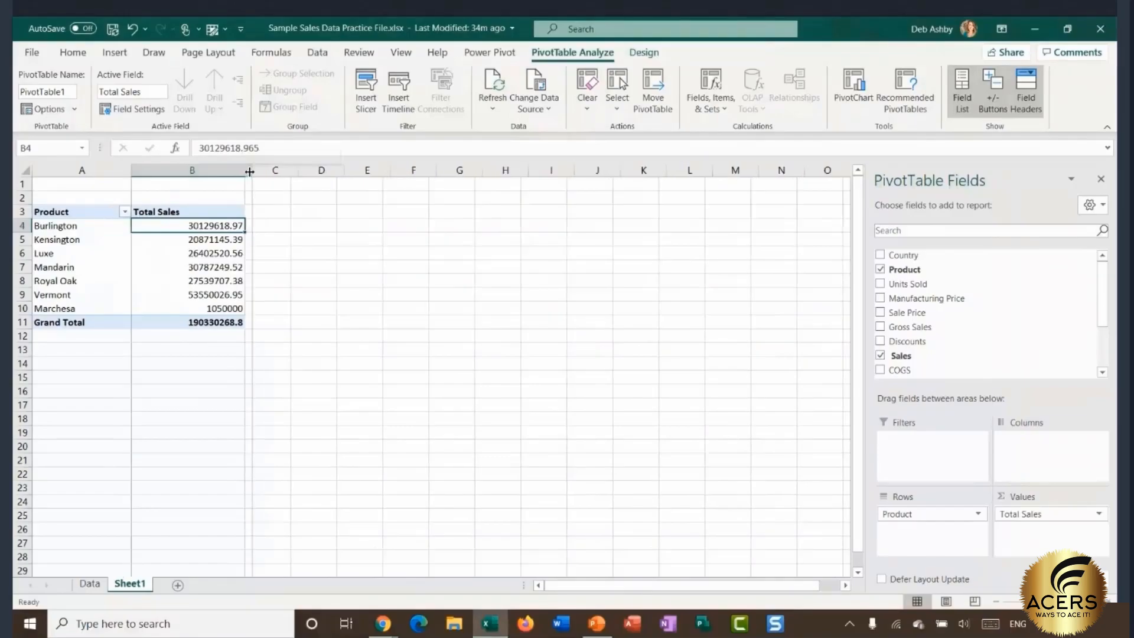
{"action": "mouse_move", "coordinate": [204, 237]}
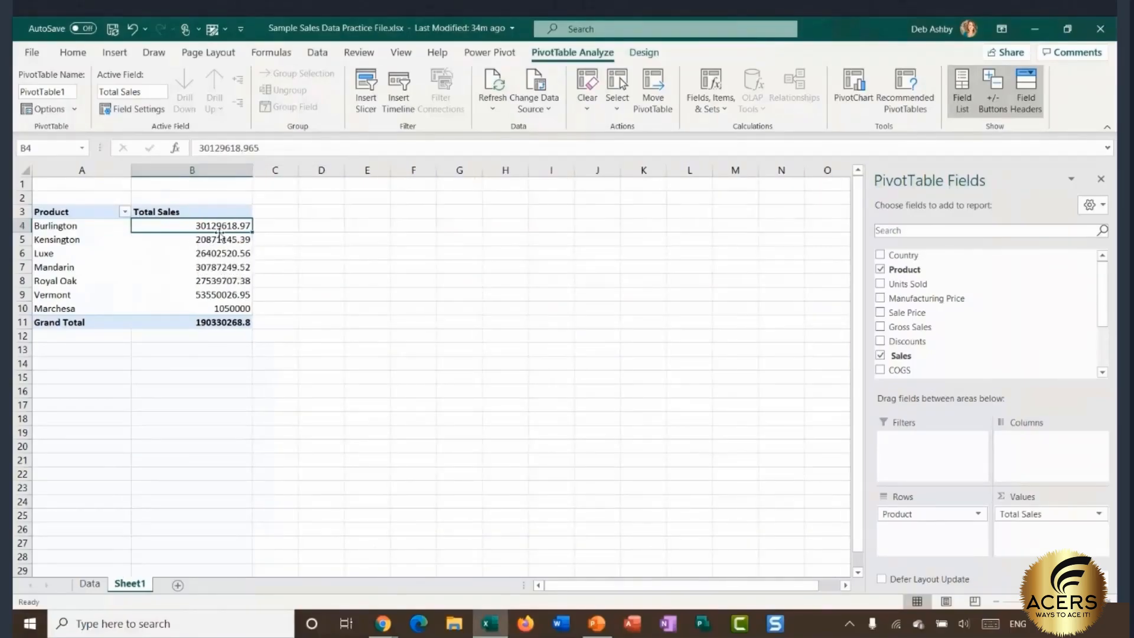
{"action": "left_click_drag", "start_coordinate": [181, 225], "coordinate": [190, 307]}
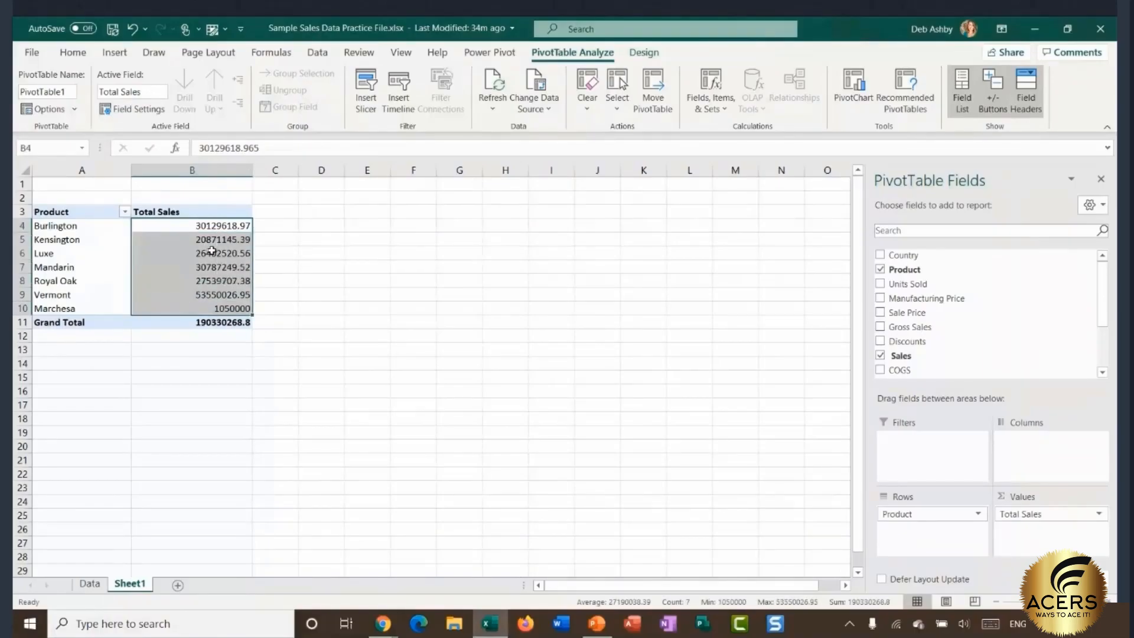
{"action": "mouse_move", "coordinate": [227, 250]}
{"action": "mouse_move", "coordinate": [176, 234]}
{"action": "mouse_move", "coordinate": [220, 290]}
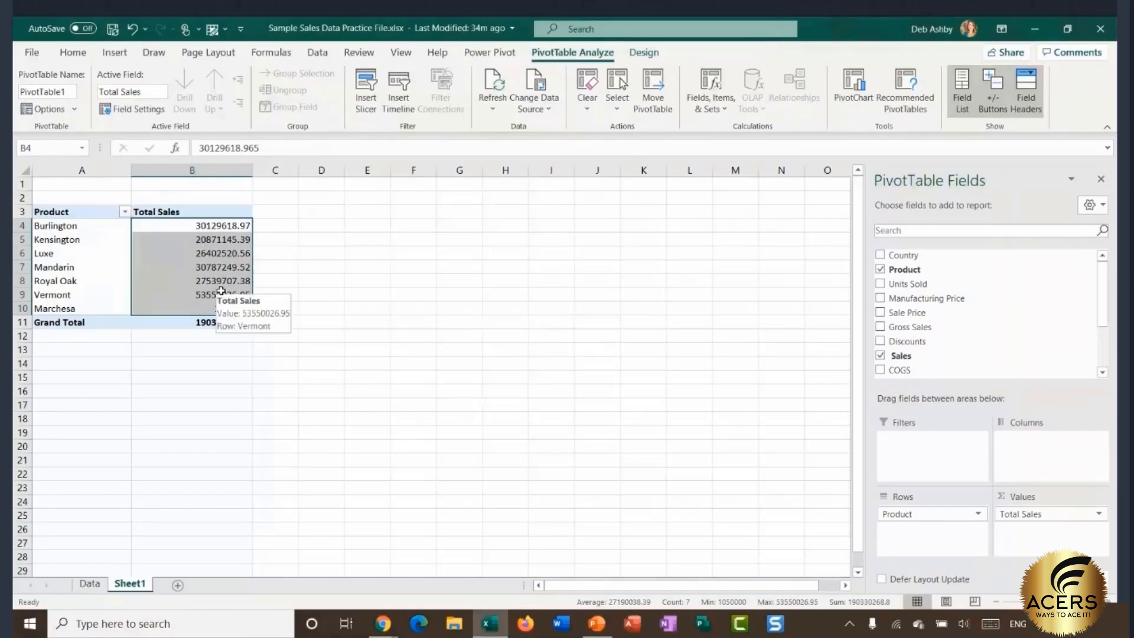
{"action": "left_click", "coordinate": [304, 250]}
{"action": "left_click", "coordinate": [244, 253]}
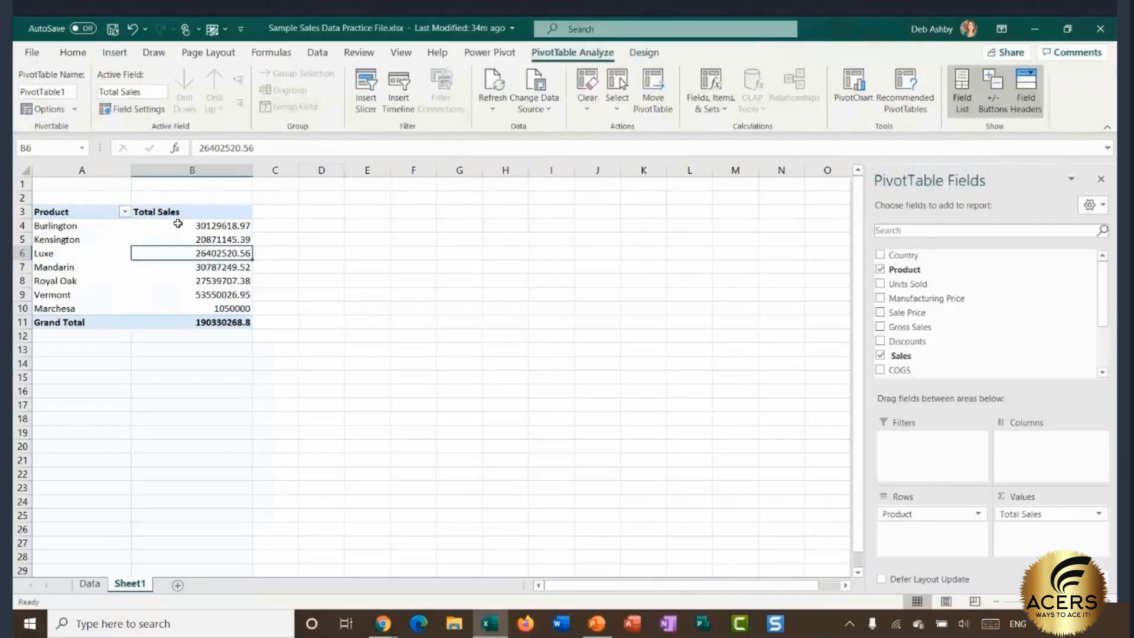
{"action": "left_click_drag", "start_coordinate": [178, 225], "coordinate": [182, 311]}
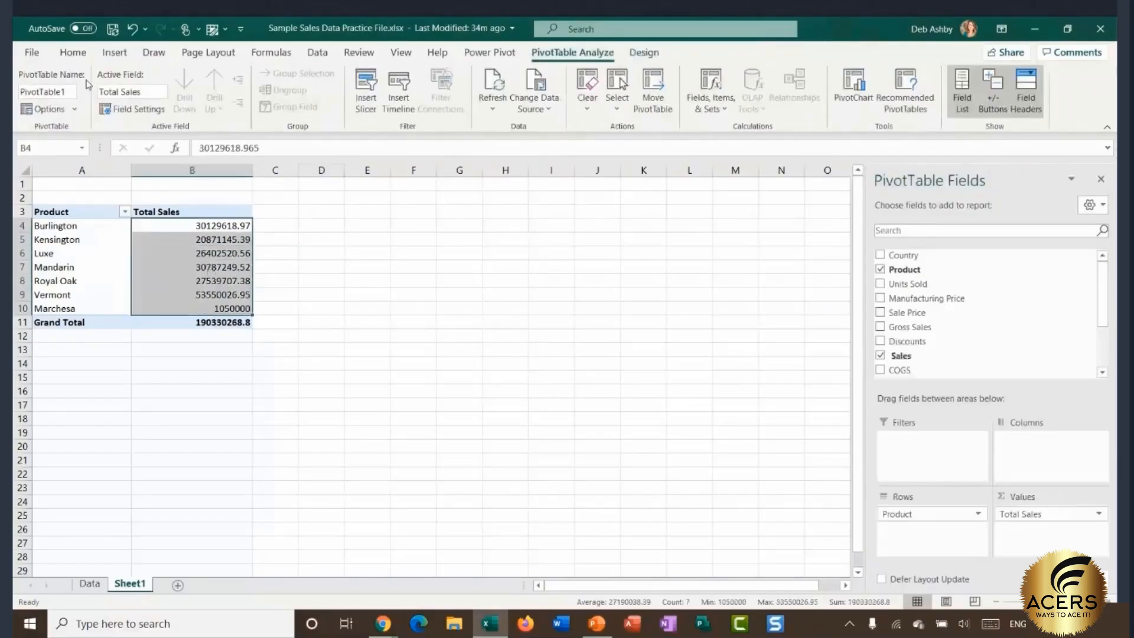
{"action": "left_click", "coordinate": [73, 53]}
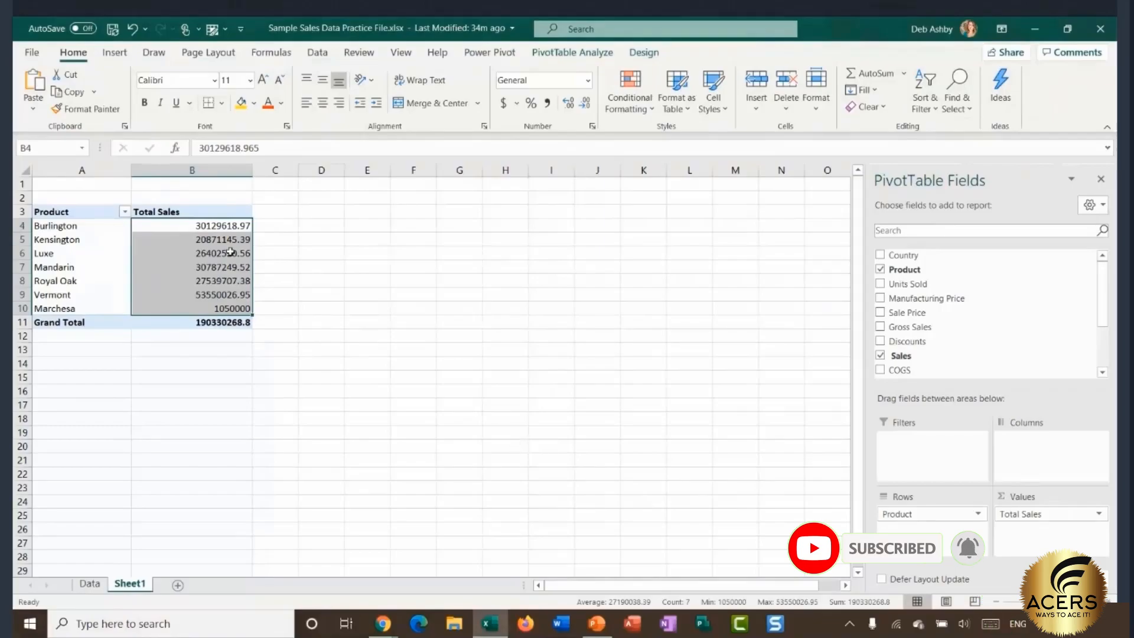
Step: Set the Total Sales value field's number format to Accounting with the $ symbol and 0 decimal places
{"action": "left_click", "coordinate": [201, 232]}
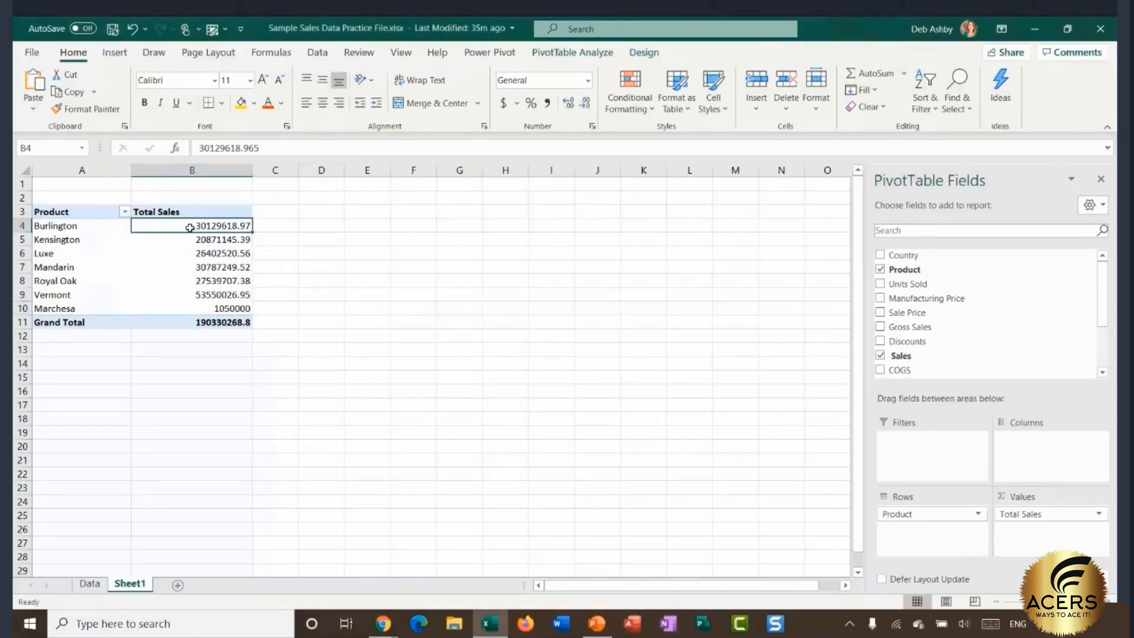
{"action": "right_click", "coordinate": [190, 228]}
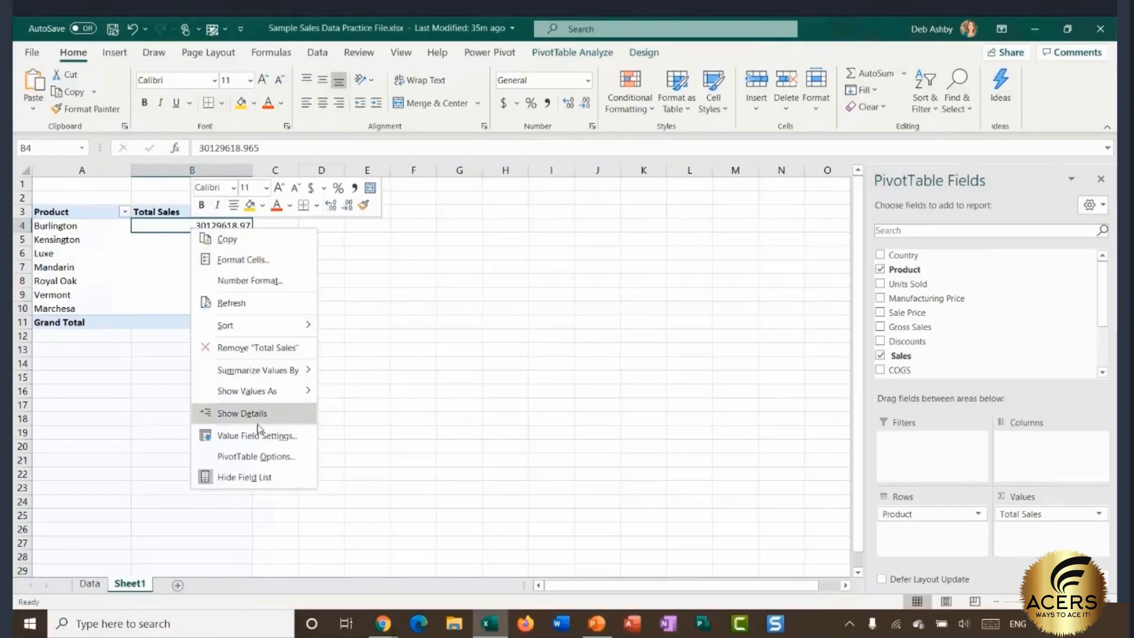
{"action": "left_click", "coordinate": [255, 437]}
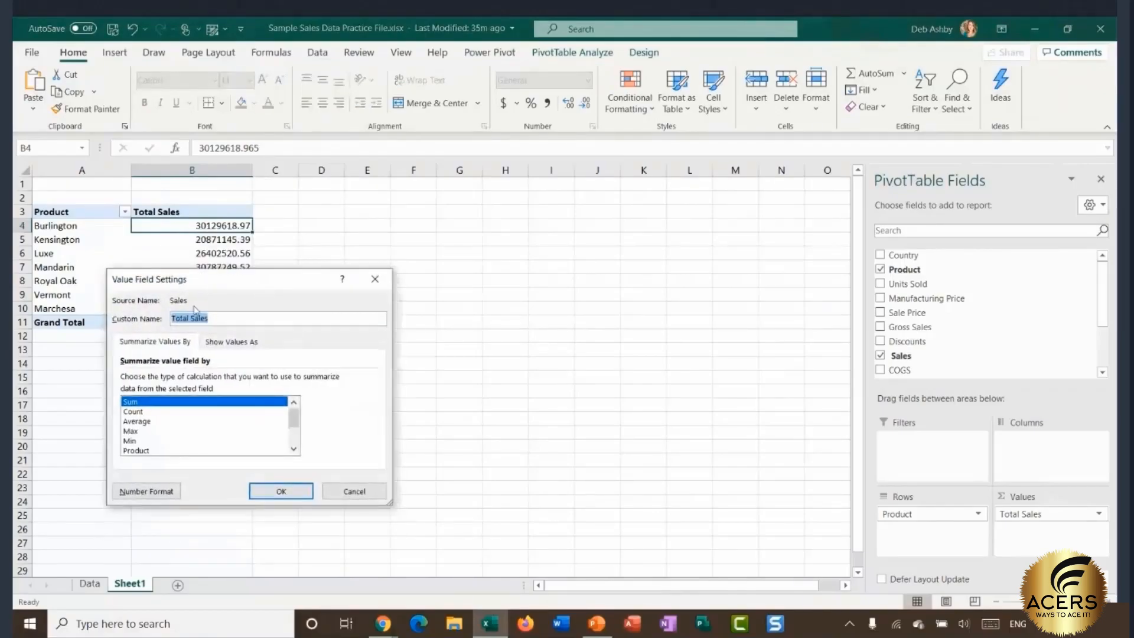
{"action": "left_click", "coordinate": [151, 493]}
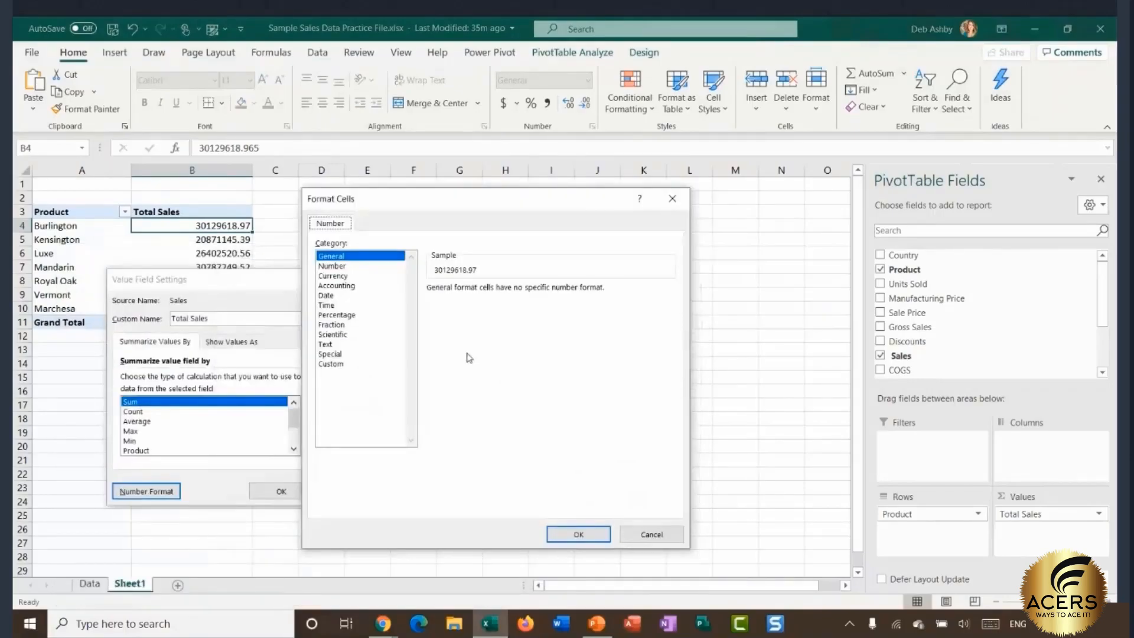
{"action": "left_click", "coordinate": [327, 286]}
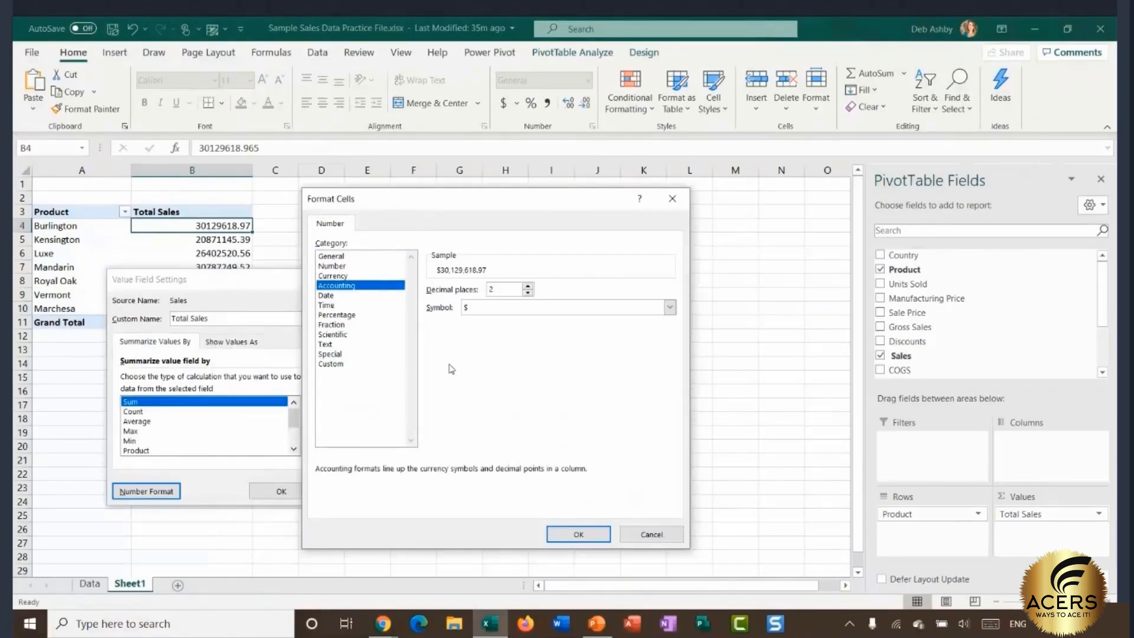
{"action": "left_click", "coordinate": [527, 293]}
{"action": "left_click", "coordinate": [599, 536]}
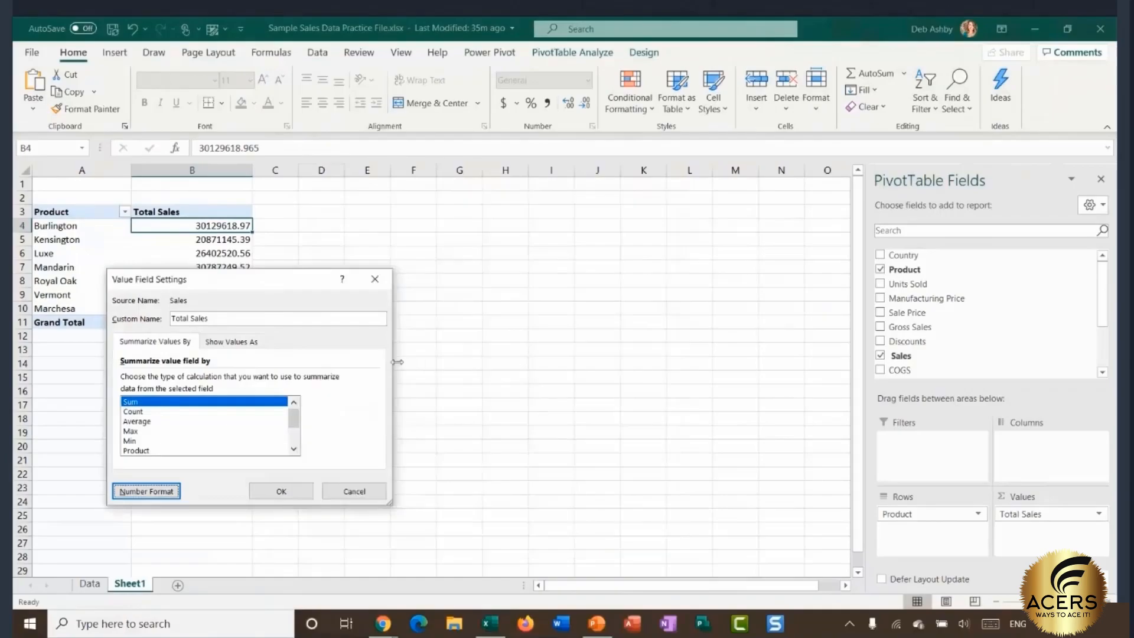
{"action": "left_click", "coordinate": [298, 492]}
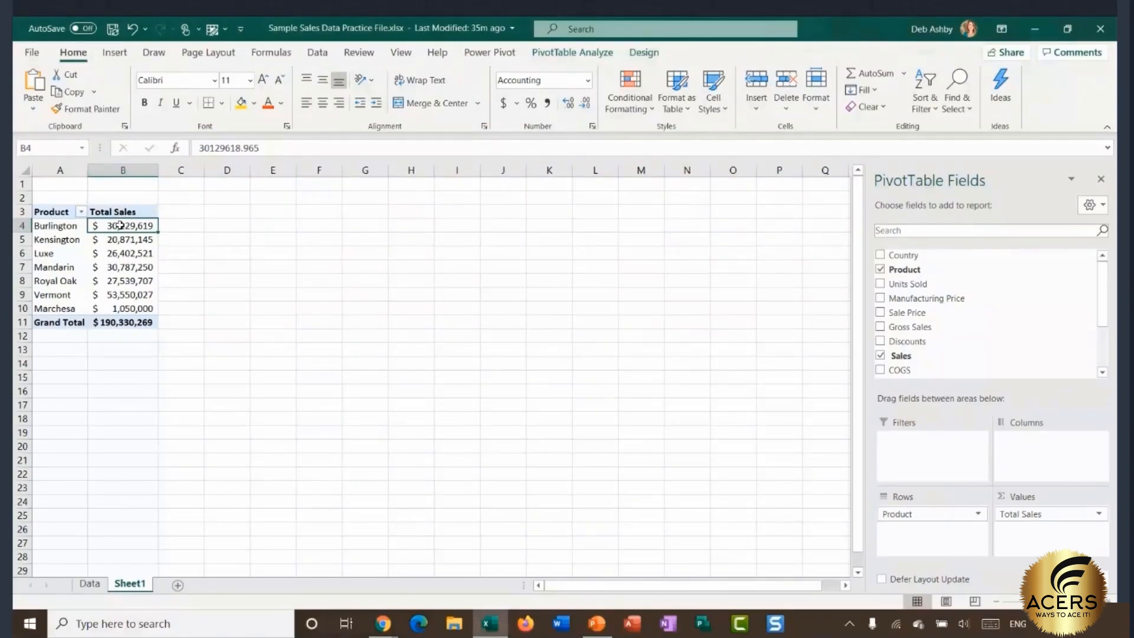
Step: Turn off autofitting column widths on update in the PivotTable's options
{"action": "mouse_move", "coordinate": [120, 226]}
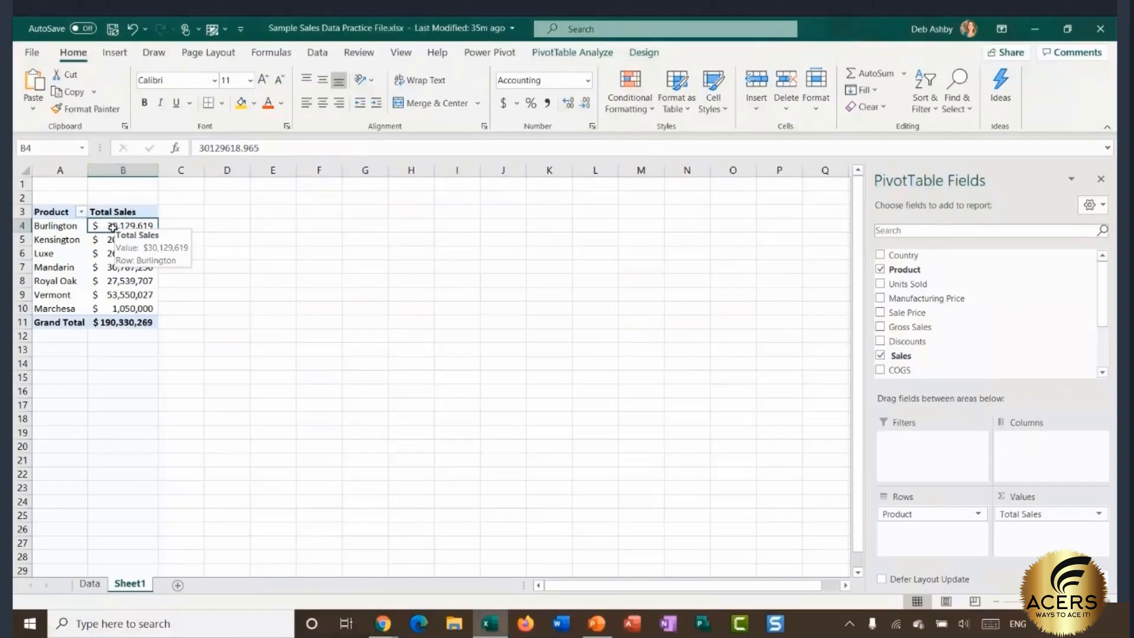
{"action": "left_click", "coordinate": [577, 54]}
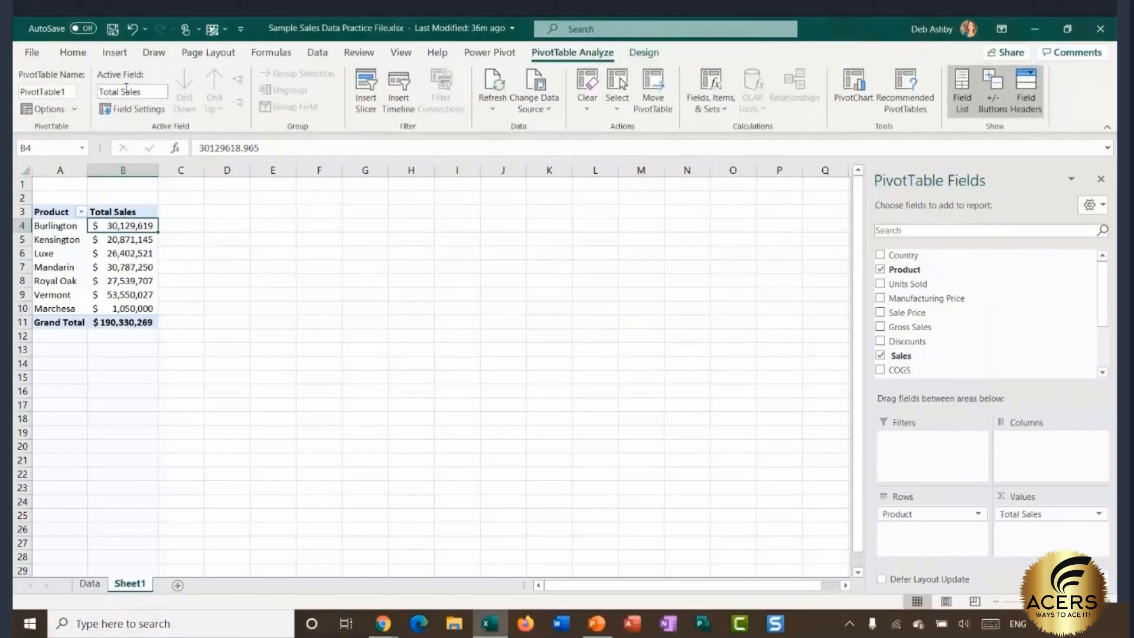
{"action": "left_click", "coordinate": [49, 109]}
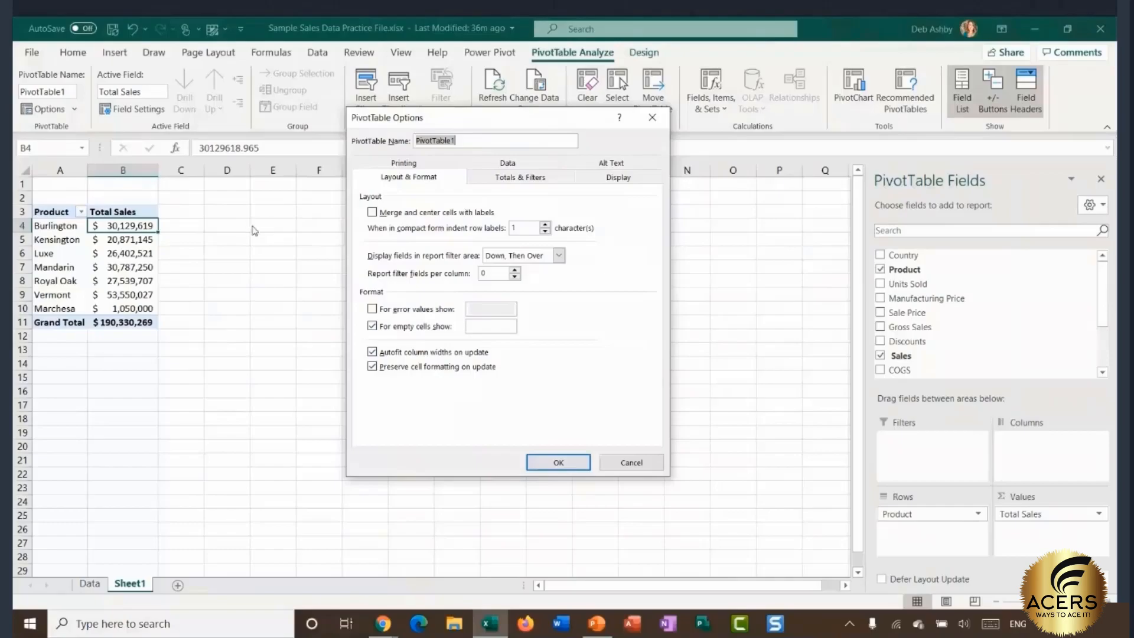
{"action": "left_click", "coordinate": [373, 353]}
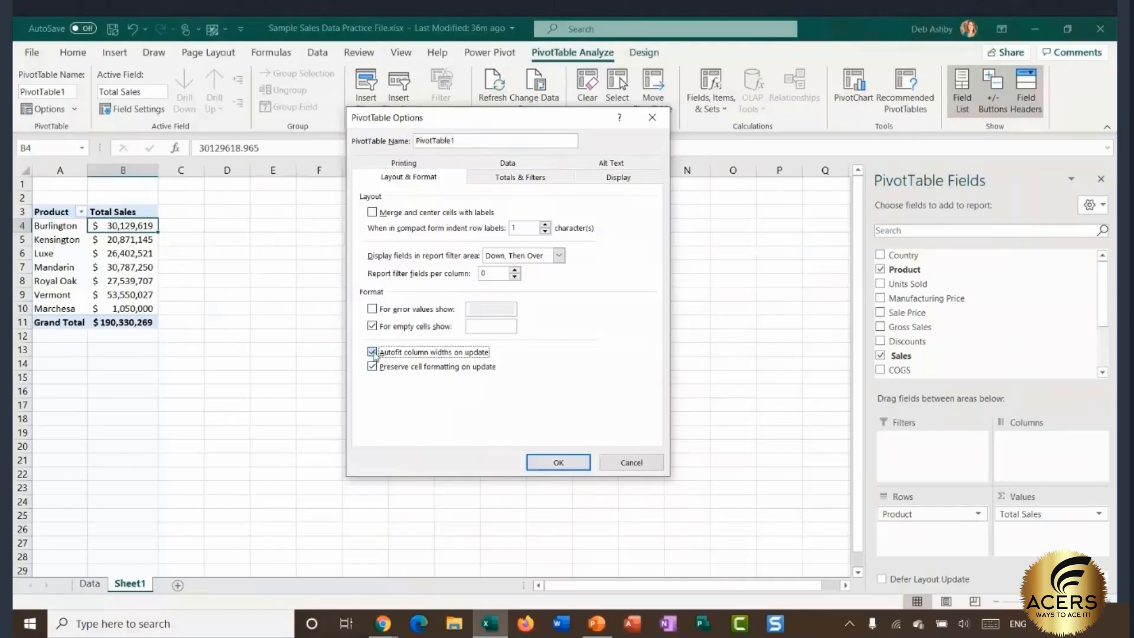
{"action": "left_click", "coordinate": [544, 462]}
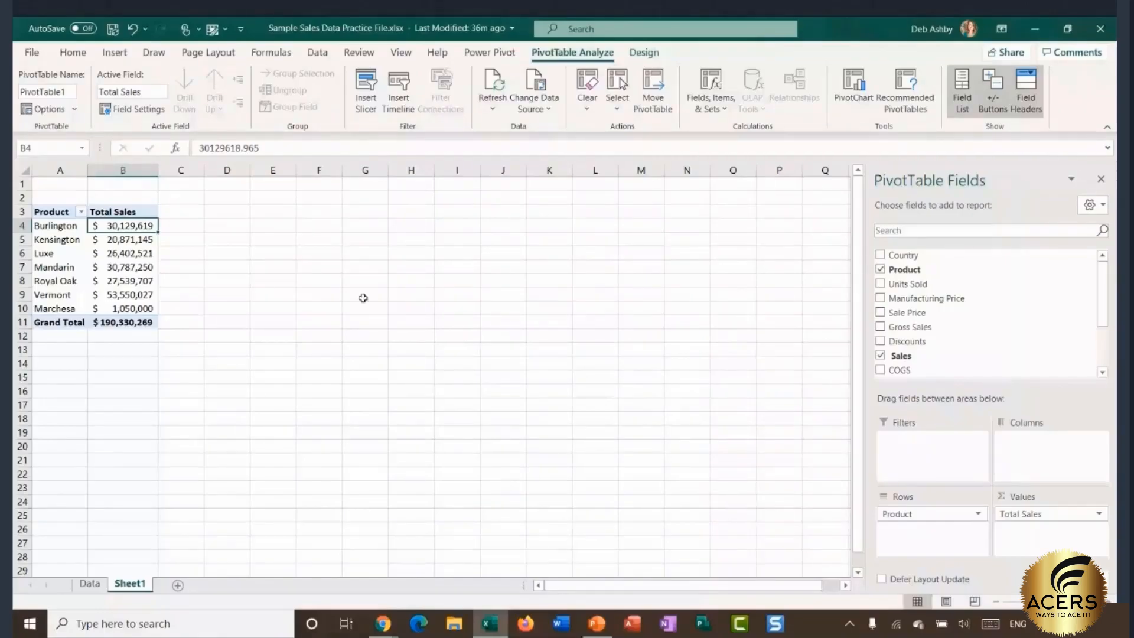
Step: Add the Date field to the PivotTable's Columns area
{"action": "left_click", "coordinate": [121, 240]}
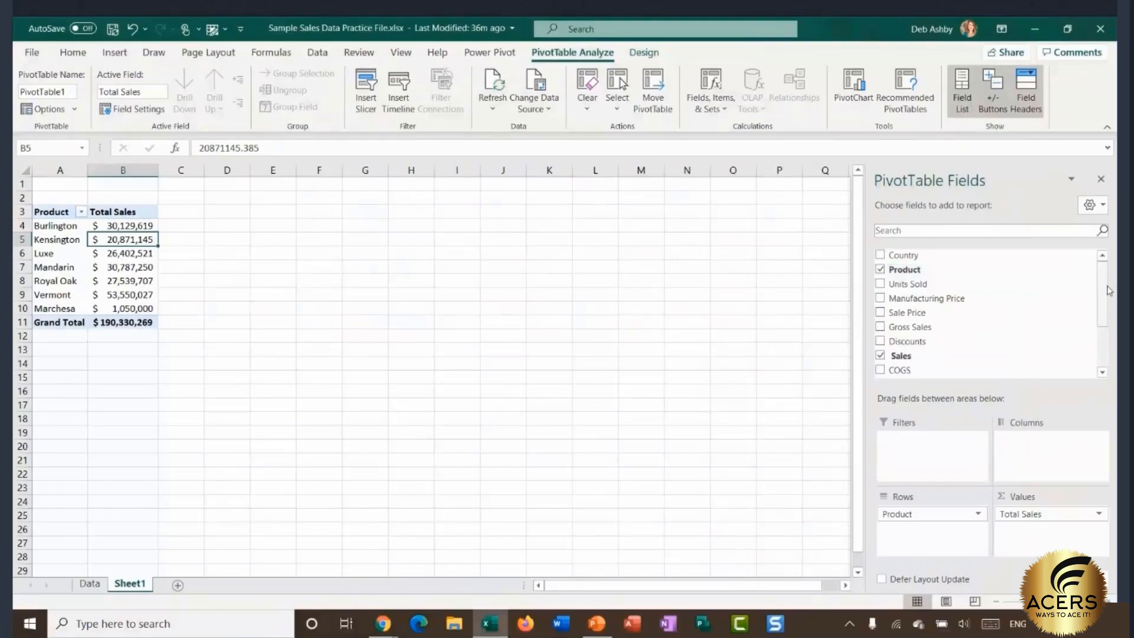
{"action": "left_click_drag", "start_coordinate": [1103, 274], "coordinate": [1105, 317]}
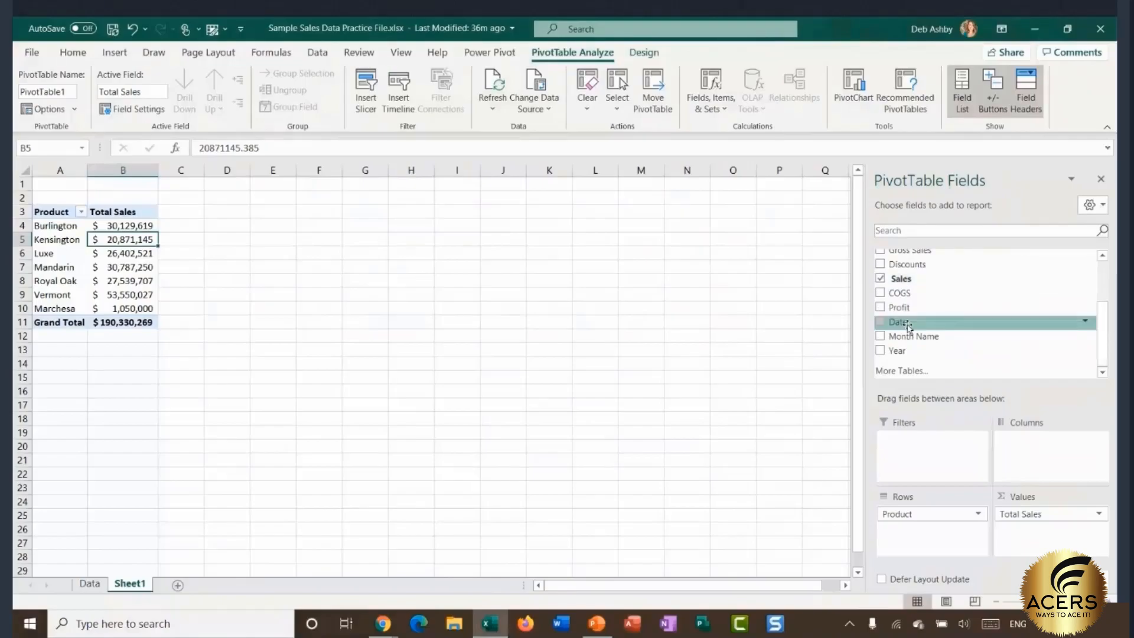
{"action": "left_click_drag", "start_coordinate": [907, 326], "coordinate": [1034, 460]}
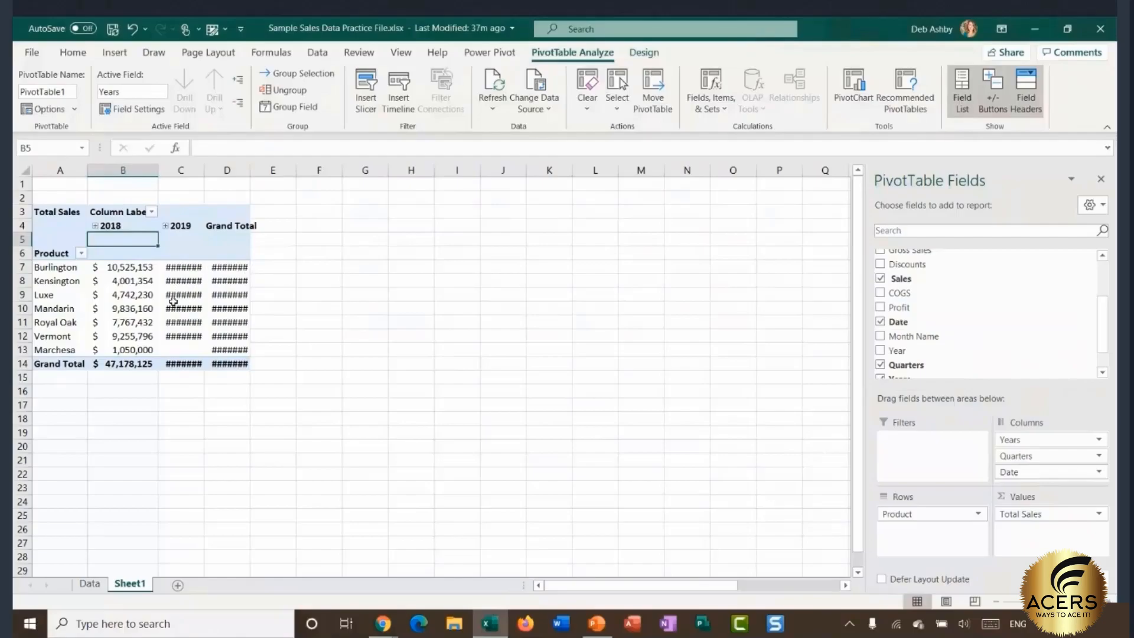
Step: Widen columns C and D to fit the 2019 and Grand Total sales figures
{"action": "mouse_move", "coordinate": [194, 309]}
{"action": "left_click_drag", "start_coordinate": [203, 170], "coordinate": [204, 170]}
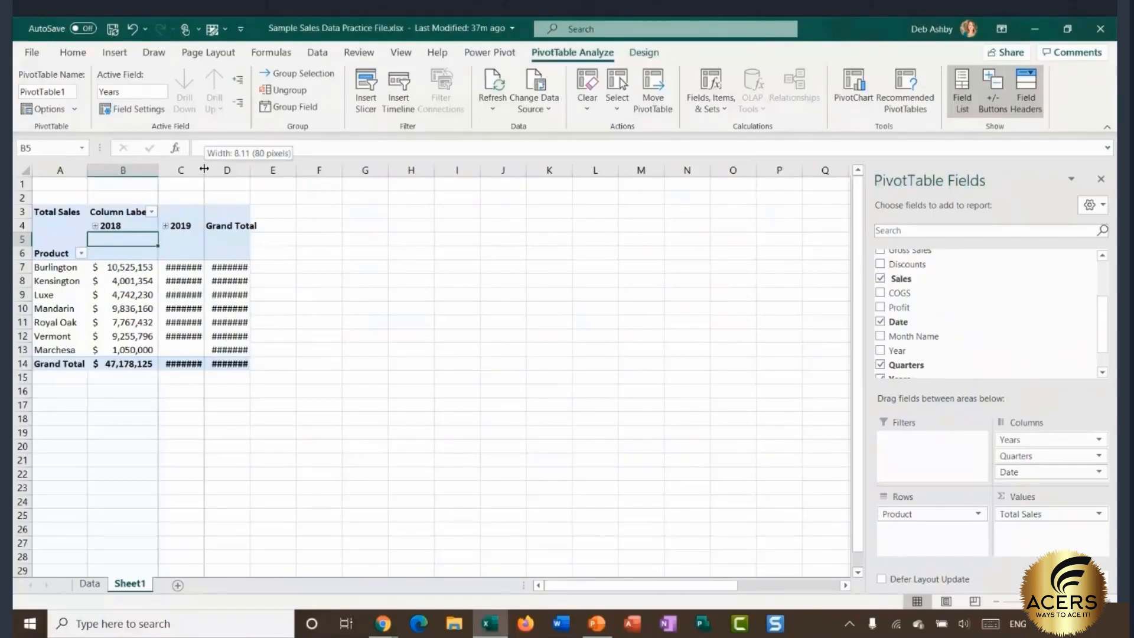
{"action": "left_click_drag", "start_coordinate": [204, 169], "coordinate": [296, 169]}
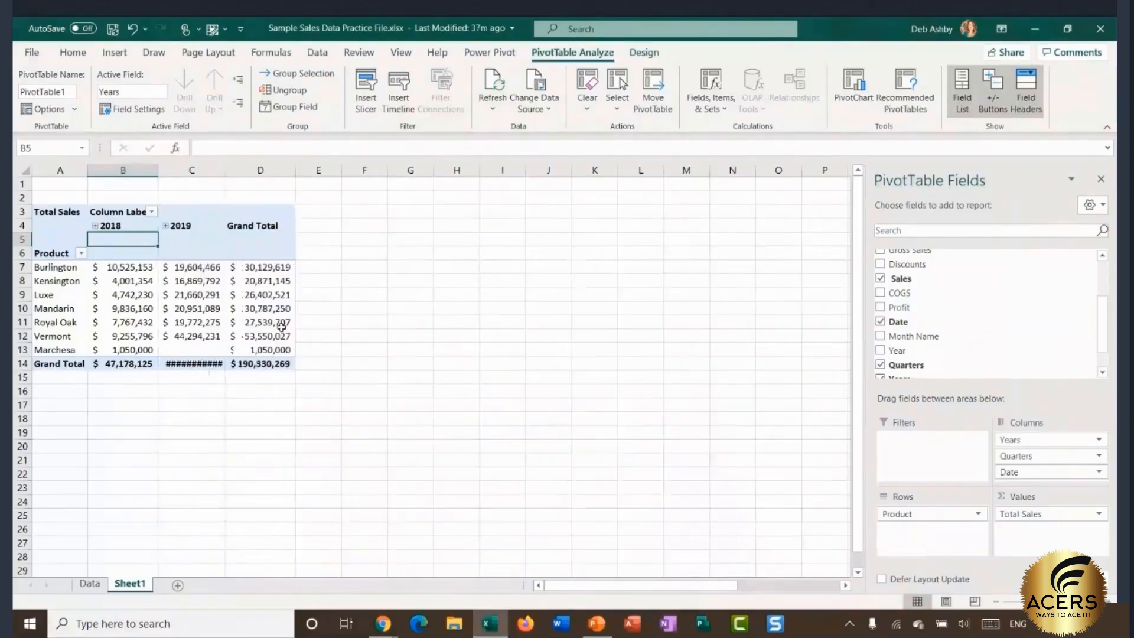
Step: Turn autofitting column widths on update back on in the PivotTable's options
{"action": "left_click", "coordinate": [192, 308]}
{"action": "left_click", "coordinate": [59, 112]}
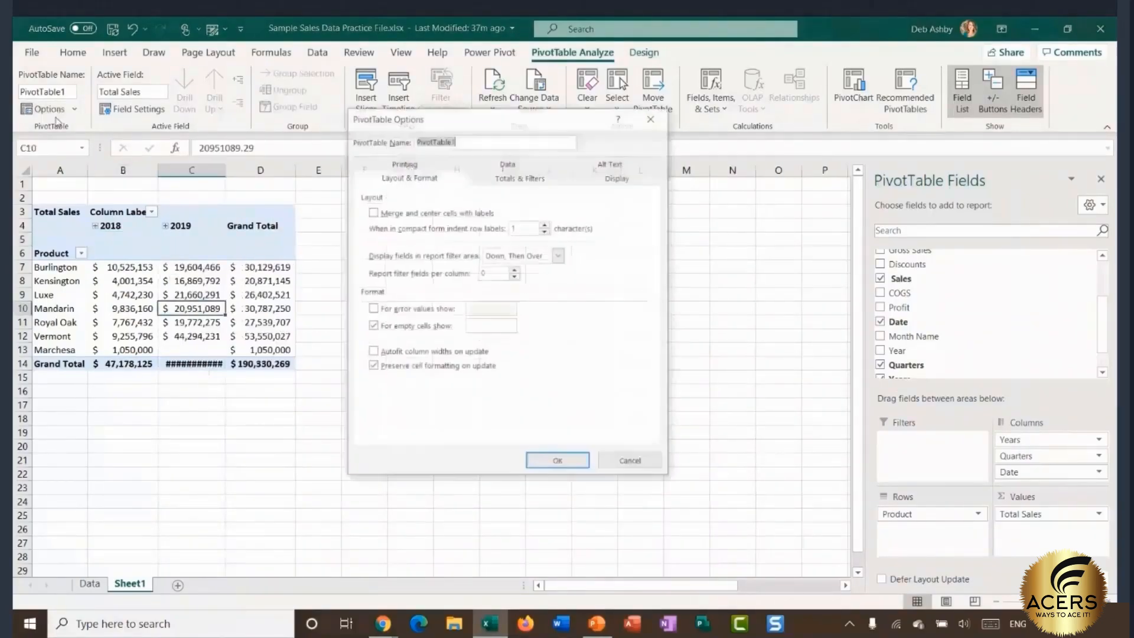
{"action": "left_click", "coordinate": [373, 352]}
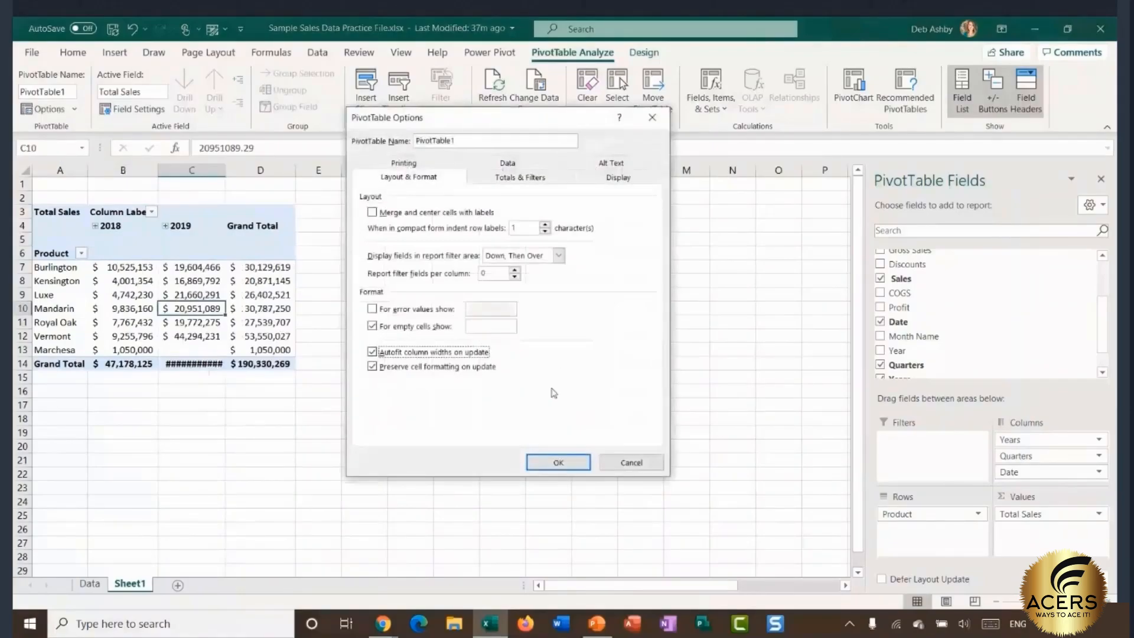
{"action": "left_click", "coordinate": [564, 462]}
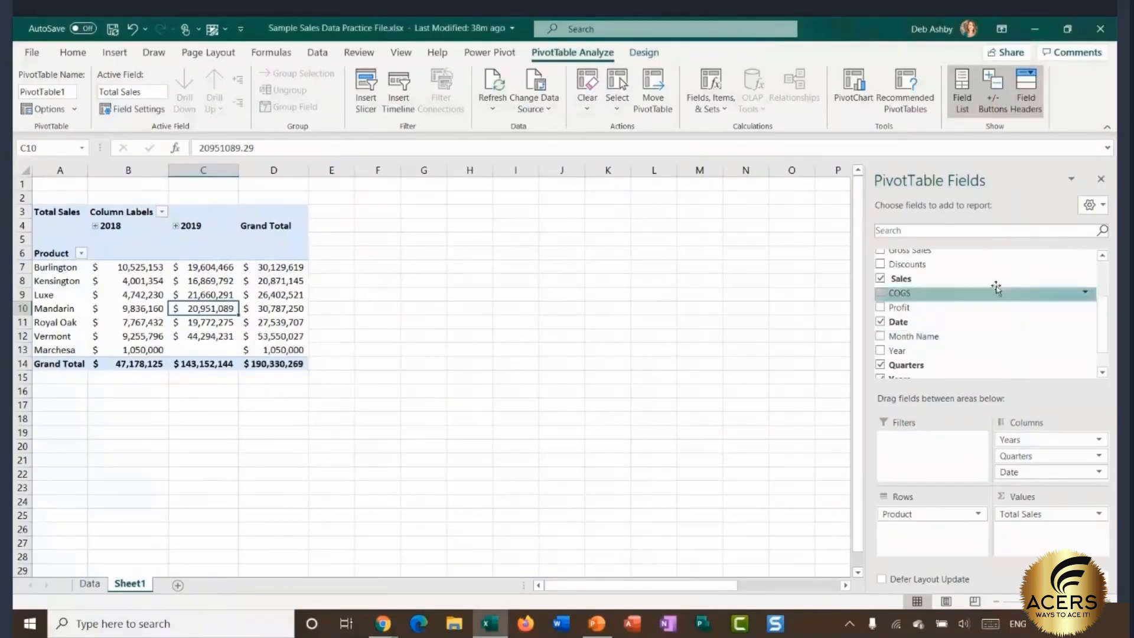
{"action": "scroll", "coordinate": [1086, 307], "scroll_direction": "down", "scroll_amount": 2}
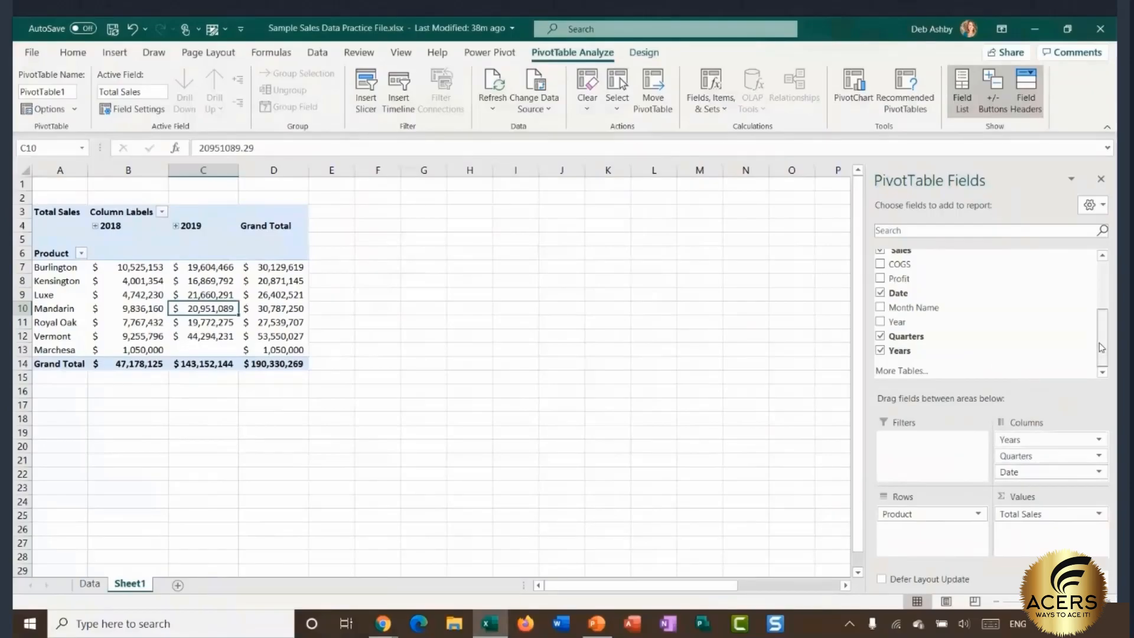
{"action": "left_click_drag", "start_coordinate": [1102, 343], "coordinate": [1110, 290]}
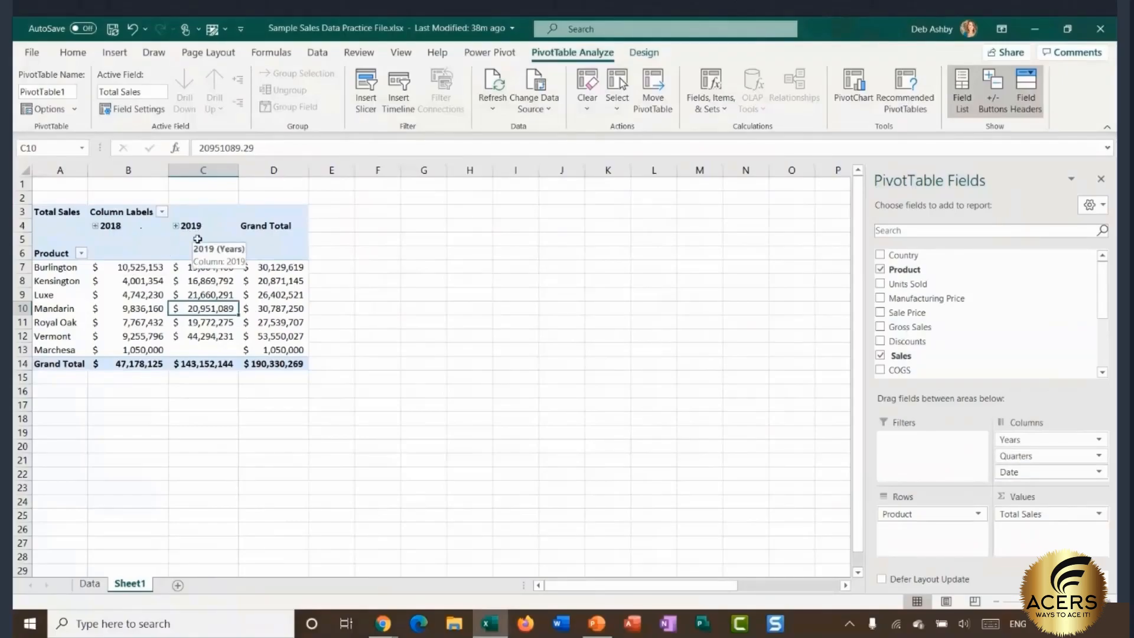
Step: Expand 2018 and 2019 into quarters, and expand the 2018 Qtr3 and Qtr4 columns into months
{"action": "left_click", "coordinate": [96, 226]}
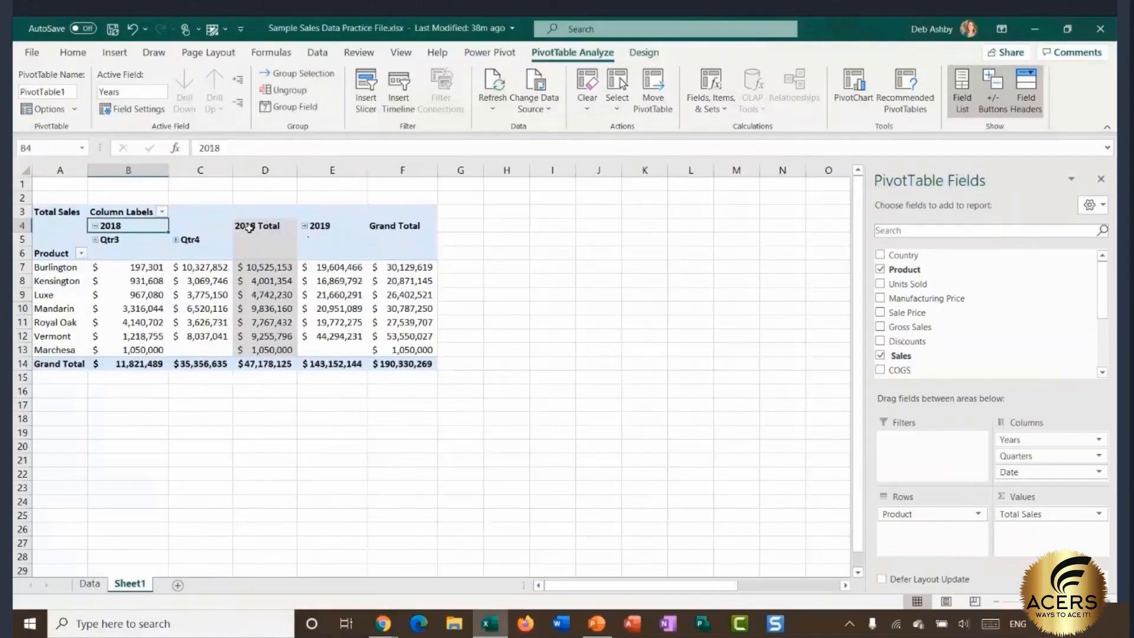
{"action": "left_click", "coordinate": [305, 226]}
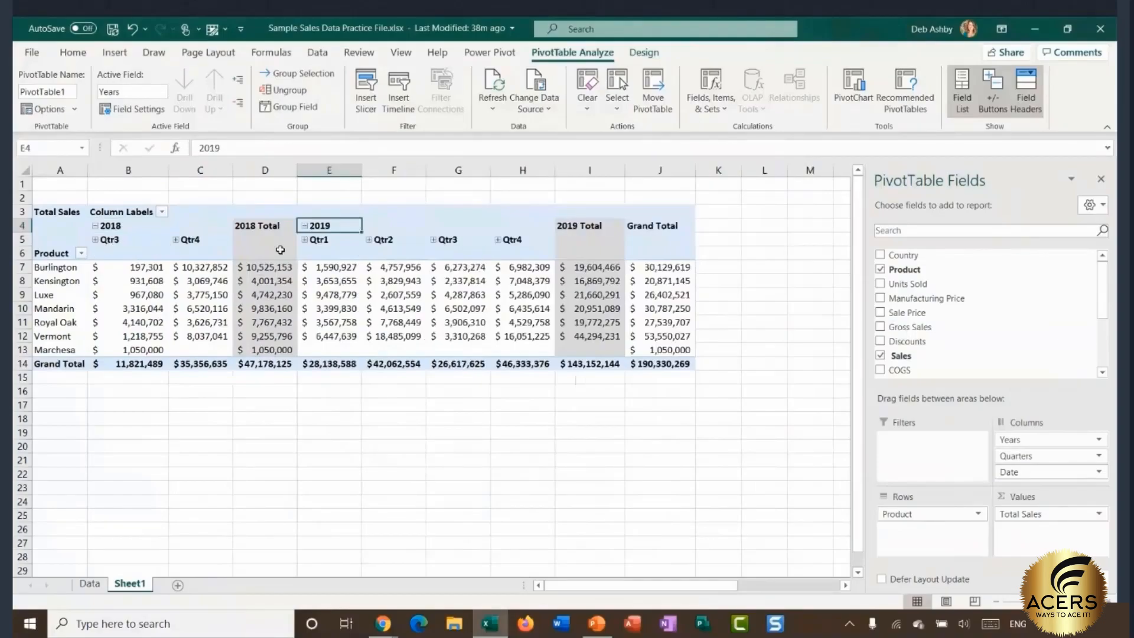
{"action": "left_click", "coordinate": [99, 245]}
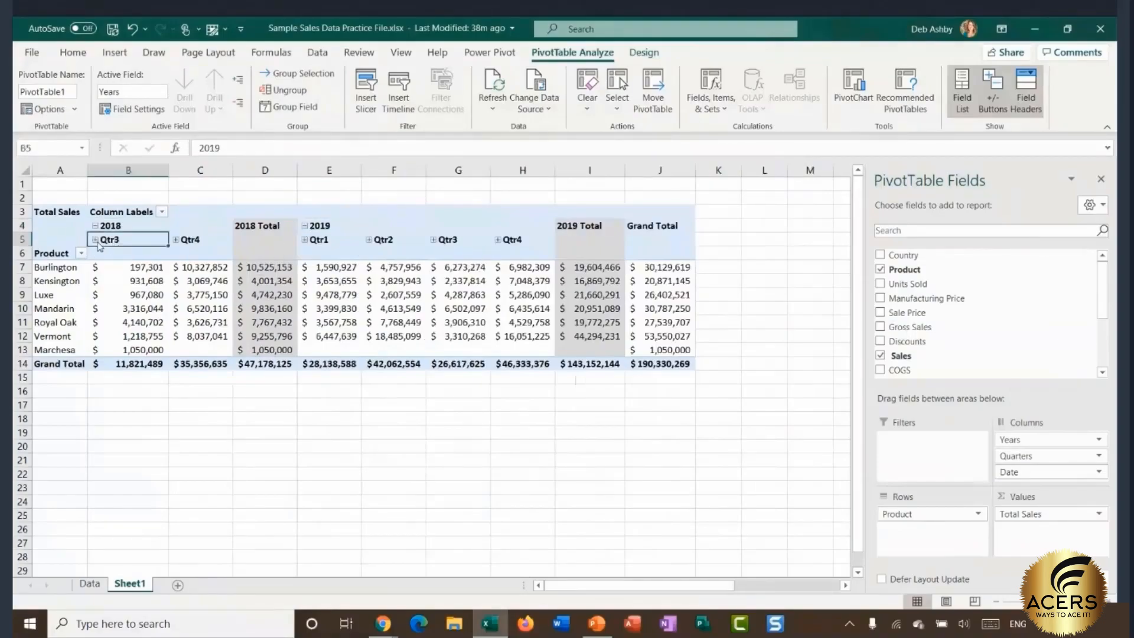
{"action": "left_click", "coordinate": [95, 240]}
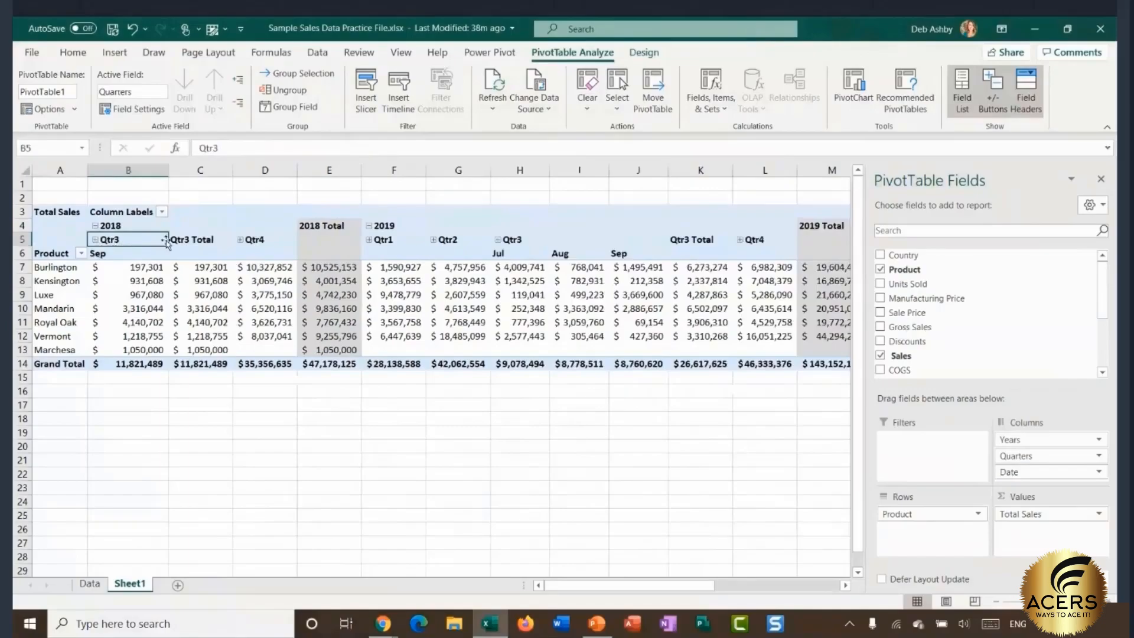
{"action": "left_click", "coordinate": [240, 240]}
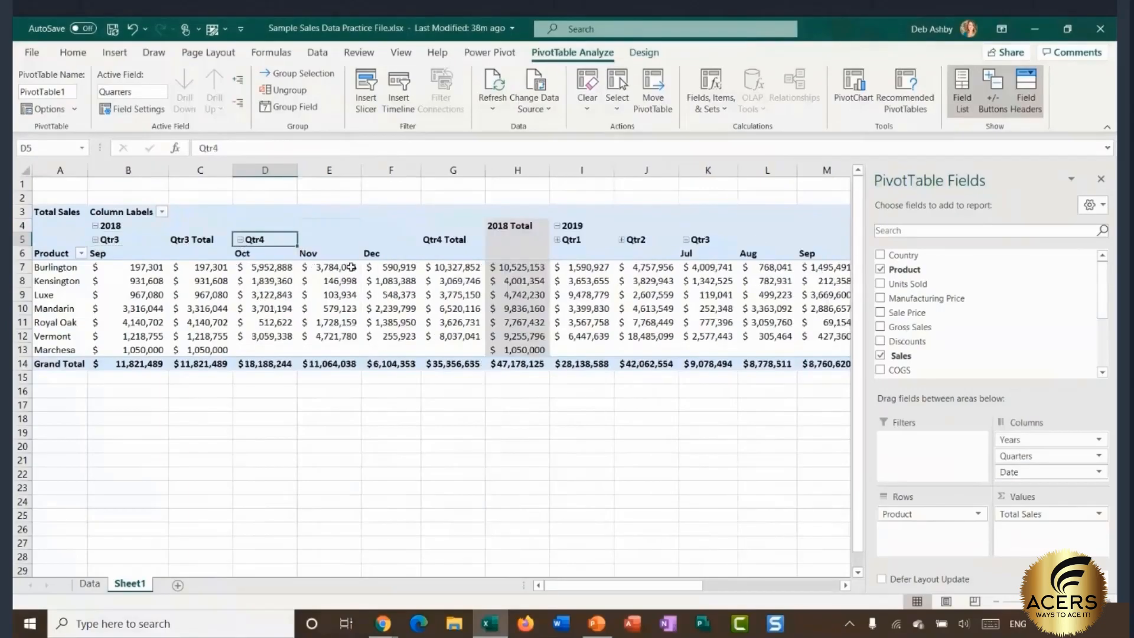
{"action": "mouse_move", "coordinate": [481, 300]}
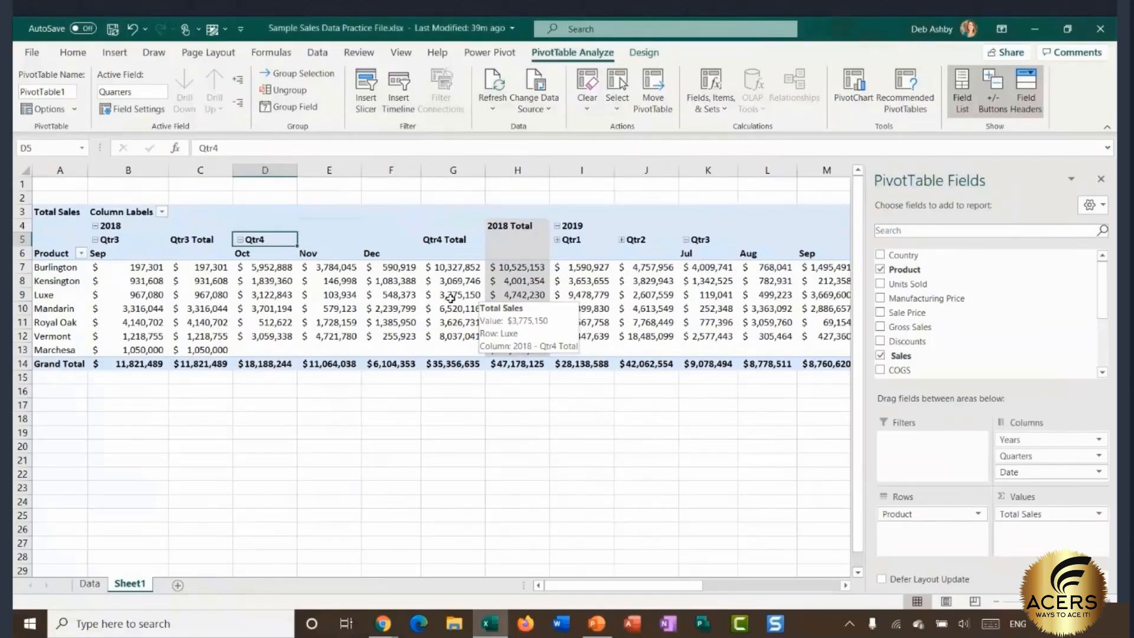
{"action": "mouse_move", "coordinate": [275, 296]}
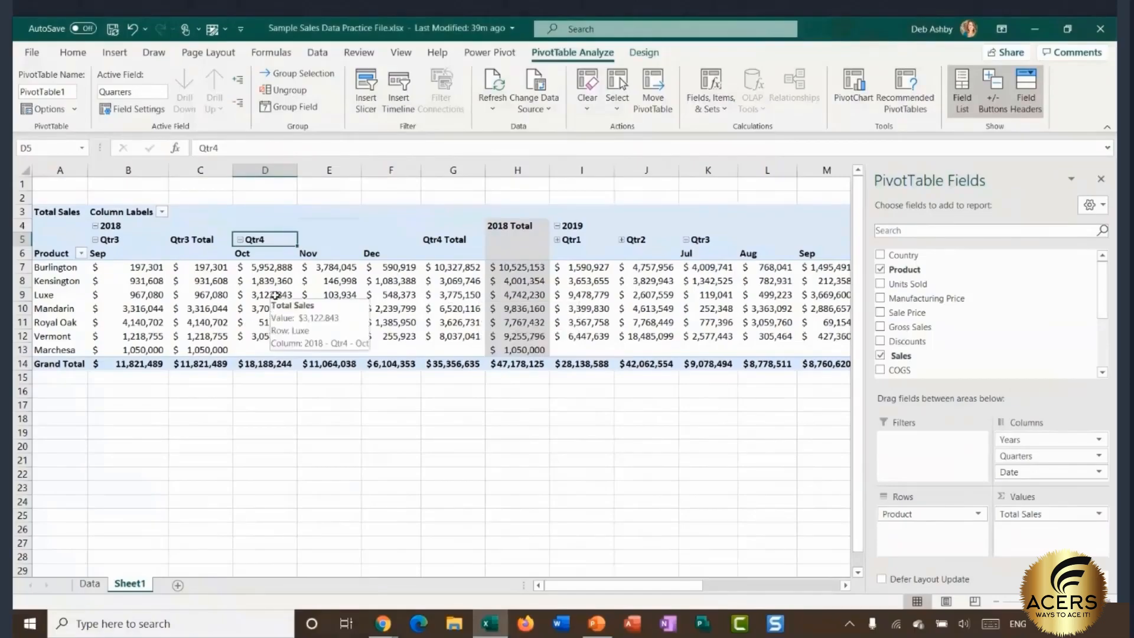
{"action": "mouse_move", "coordinate": [279, 265]}
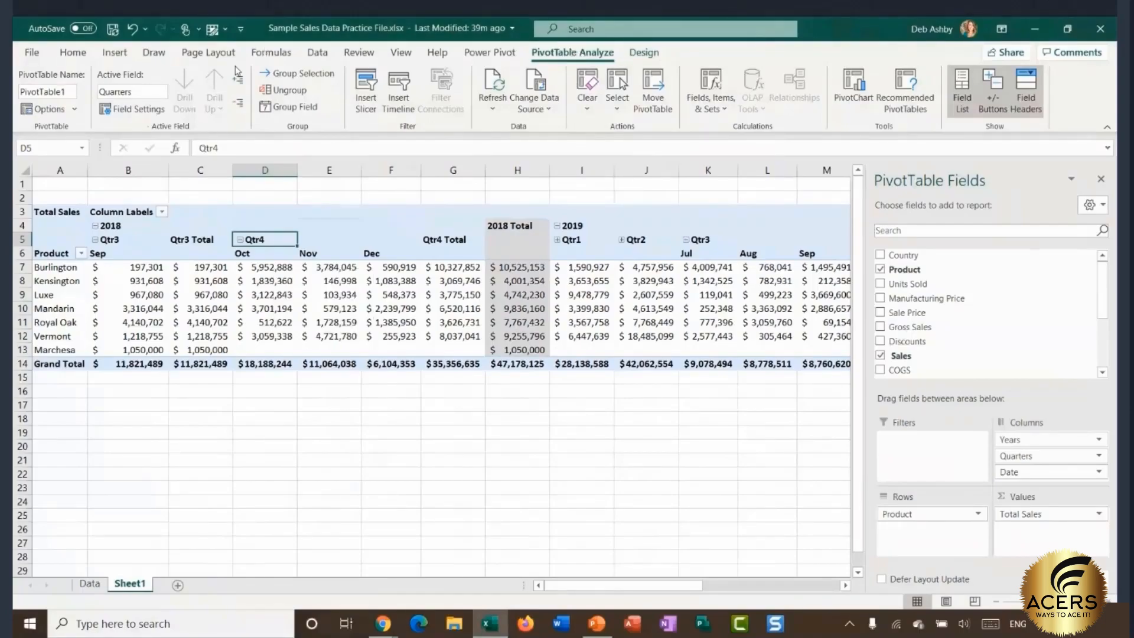
Step: Collapse the entire Quarters field and the entire Years field in the PivotTable's column labels
{"action": "left_click", "coordinate": [240, 104]}
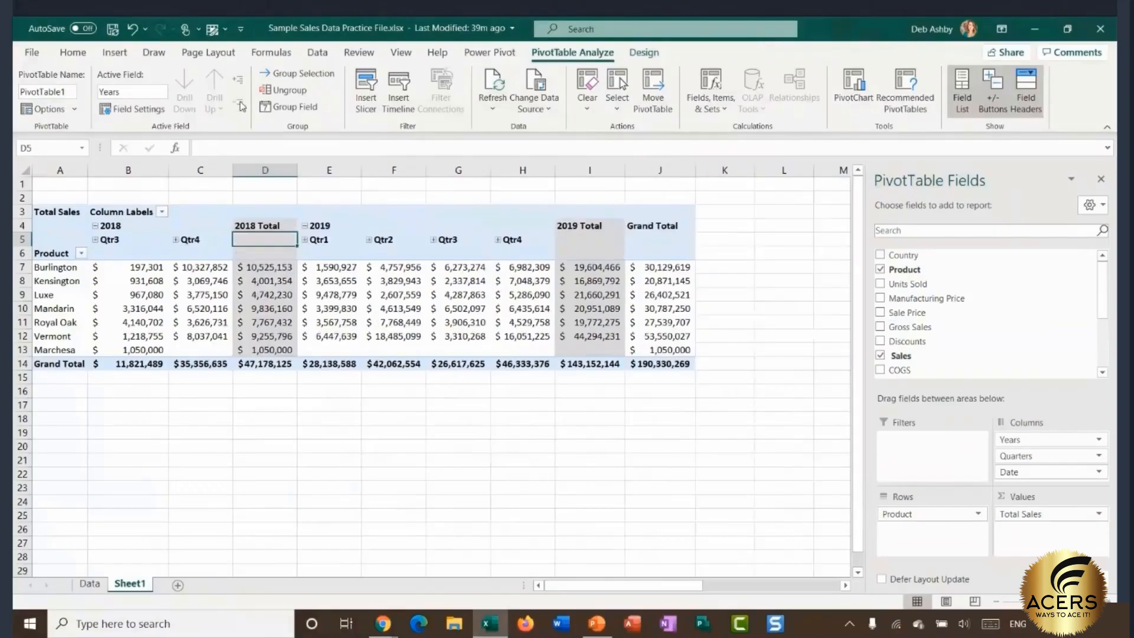
{"action": "left_click", "coordinate": [341, 294]}
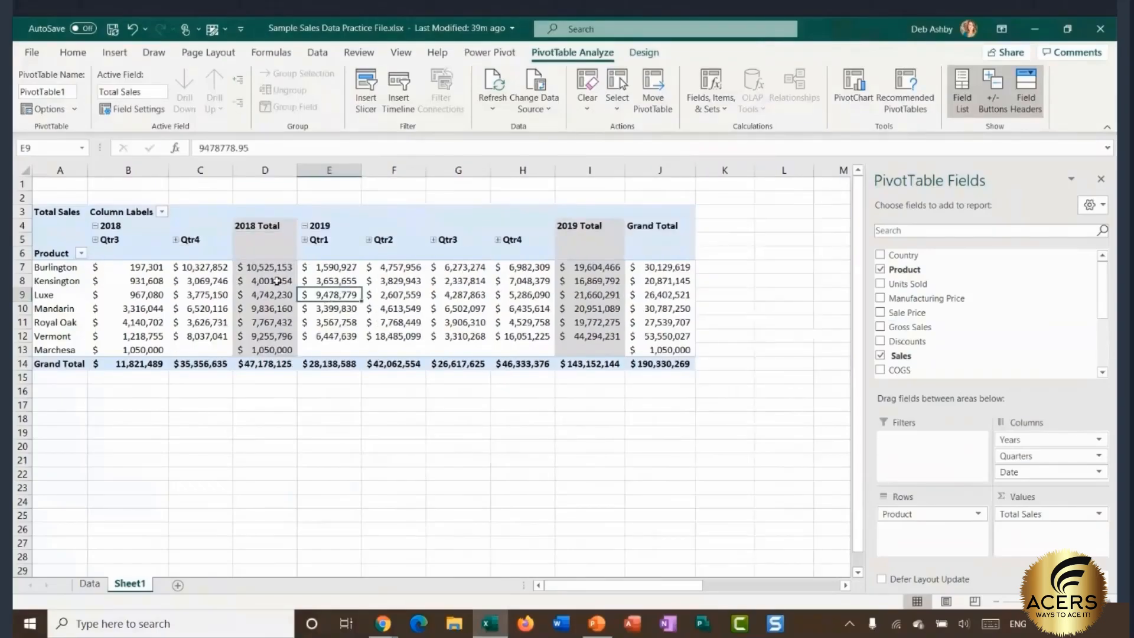
{"action": "left_click", "coordinate": [194, 249]}
{"action": "left_click", "coordinate": [240, 105]}
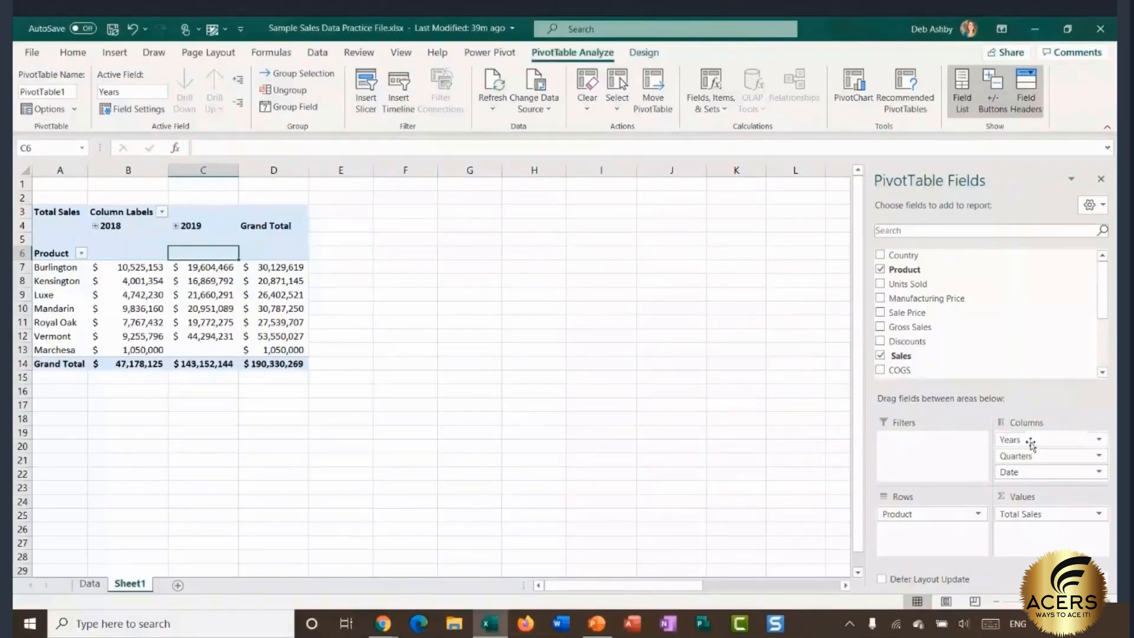
Step: Try removing the Years and Quarters fields from the PivotTable's Columns area, and undo both removals
{"action": "left_click_drag", "start_coordinate": [1032, 443], "coordinate": [769, 431]}
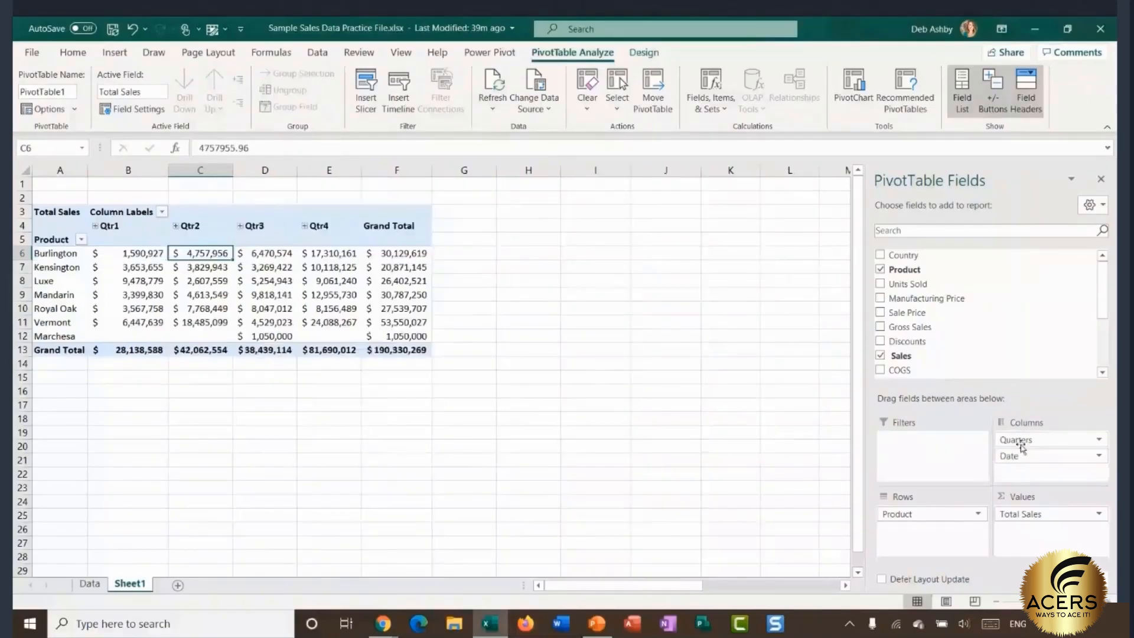
{"action": "left_click_drag", "start_coordinate": [1034, 443], "coordinate": [785, 433]}
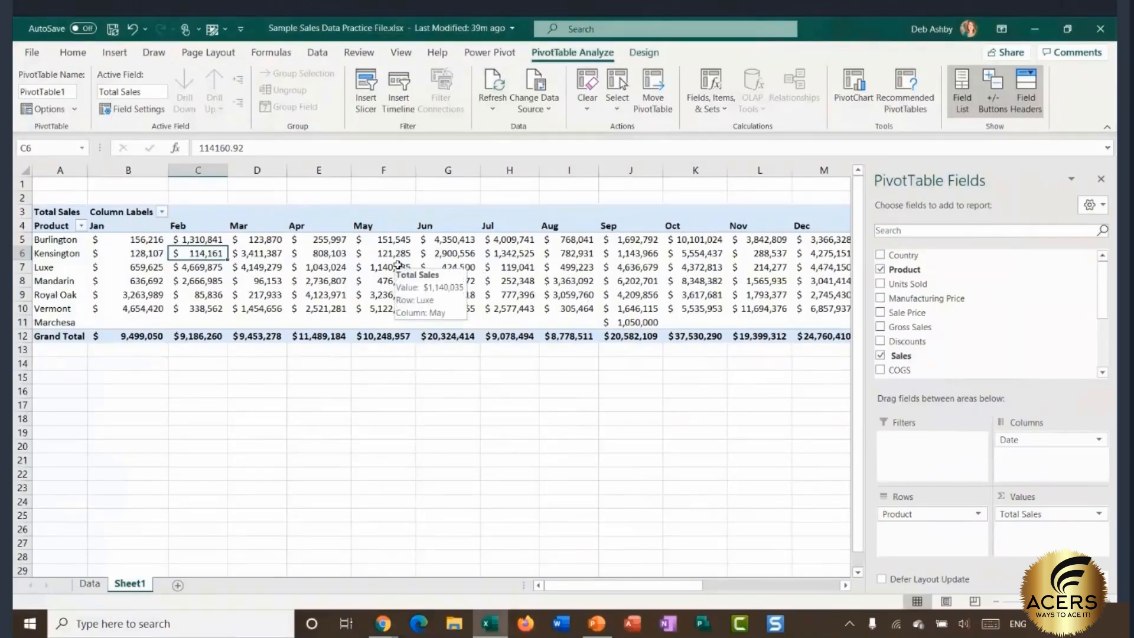
{"action": "key", "text": "ctrl+z"}
{"action": "key", "text": "ctrl+z"}
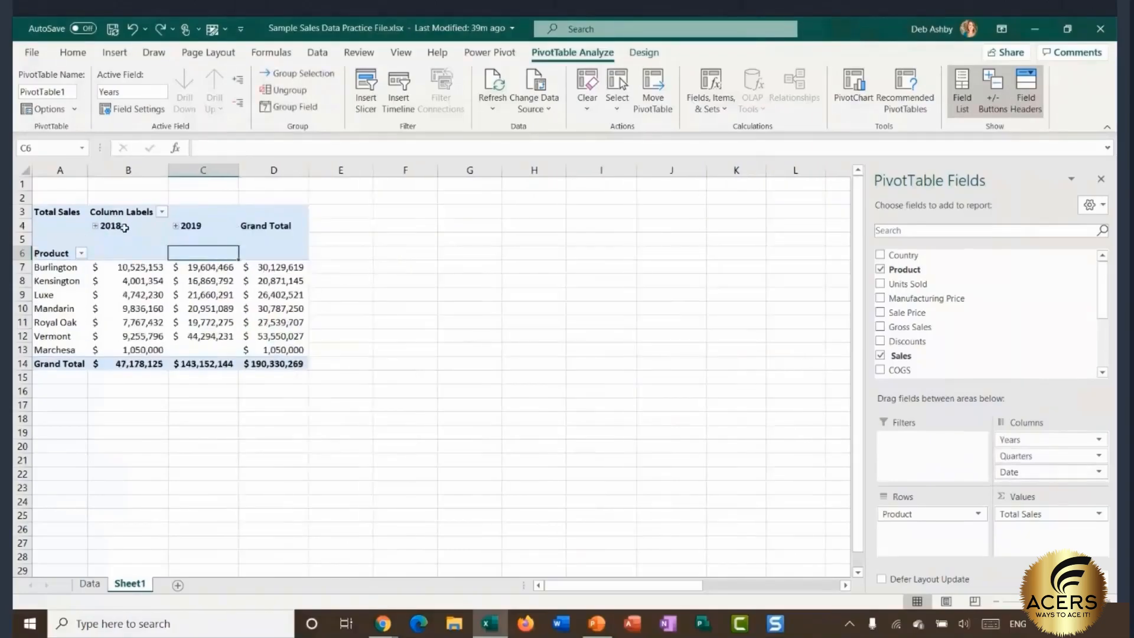
Step: Group the PivotTable's dates by Months only, leaving Quarters and Years deselected
{"action": "left_click", "coordinate": [124, 228]}
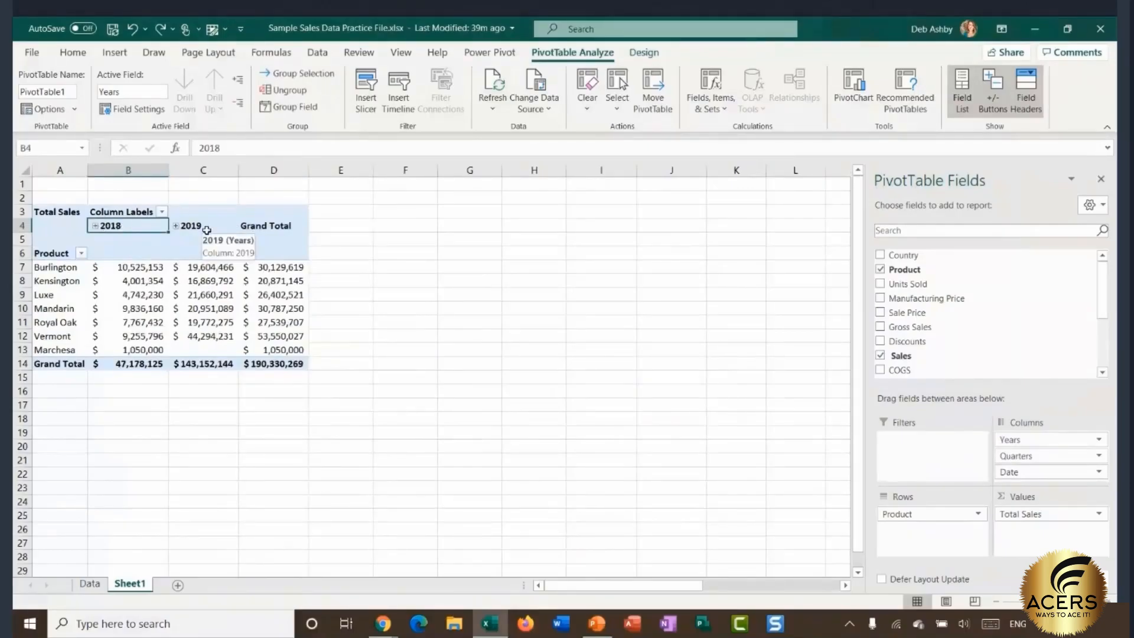
{"action": "left_click", "coordinate": [293, 106]}
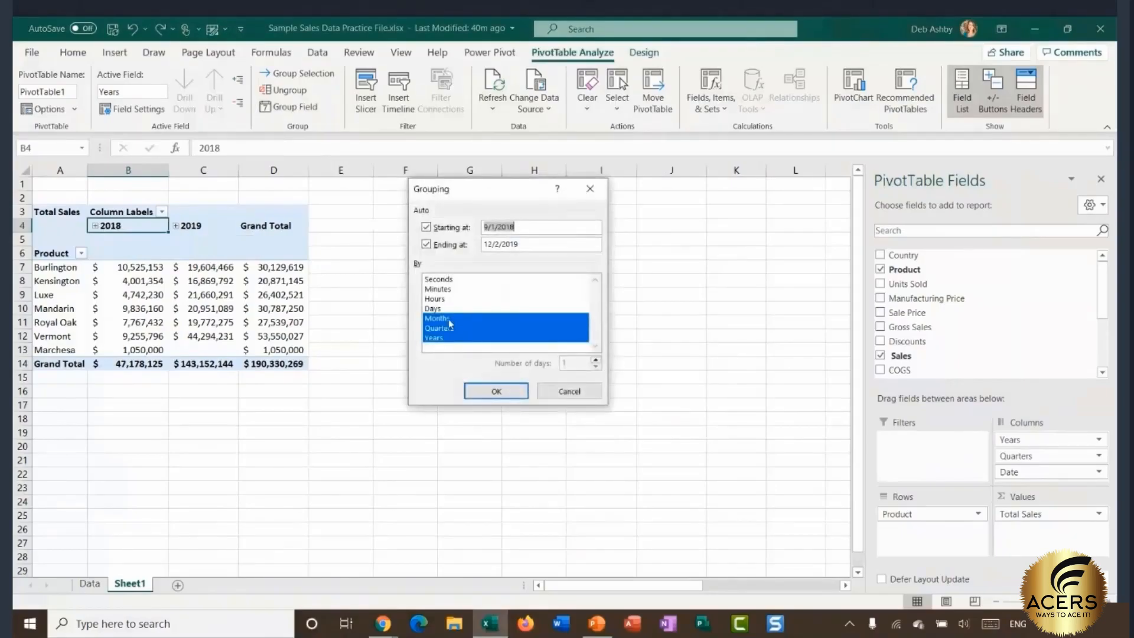
{"action": "left_click_drag", "start_coordinate": [489, 189], "coordinate": [436, 179]}
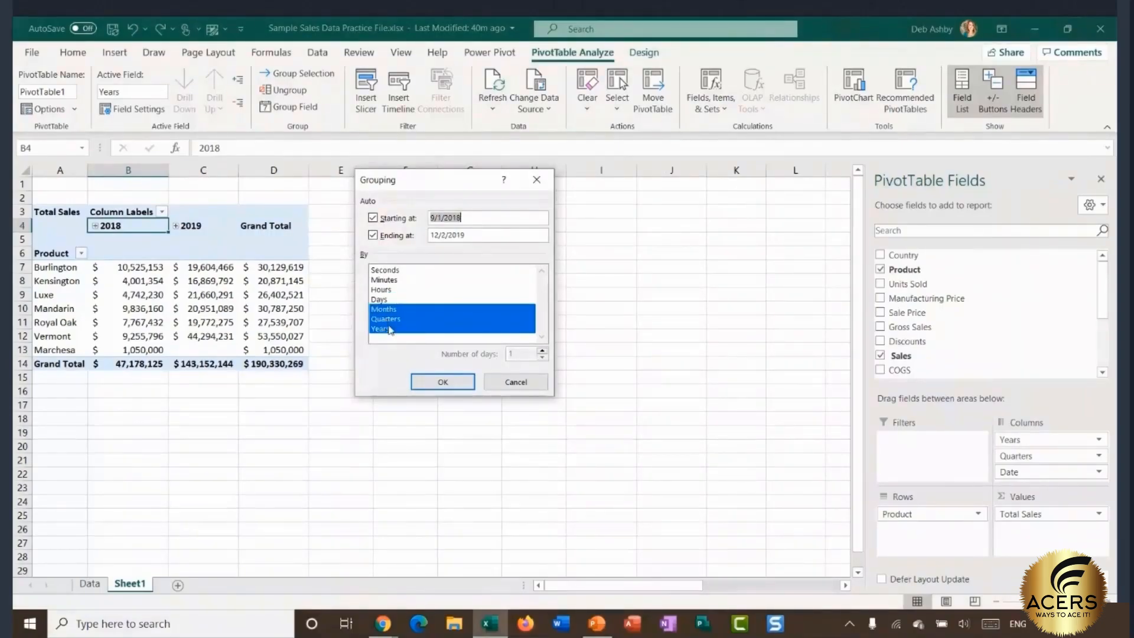
{"action": "left_click", "coordinate": [384, 309]}
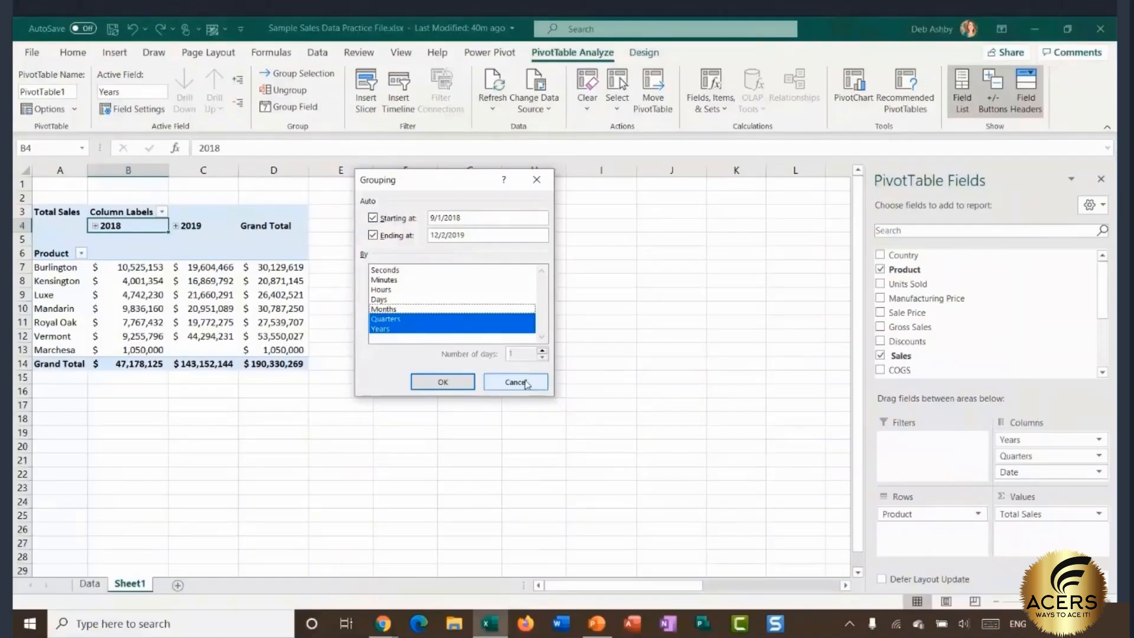
{"action": "left_click", "coordinate": [389, 309]}
{"action": "left_click", "coordinate": [394, 319]}
{"action": "left_click", "coordinate": [393, 328]}
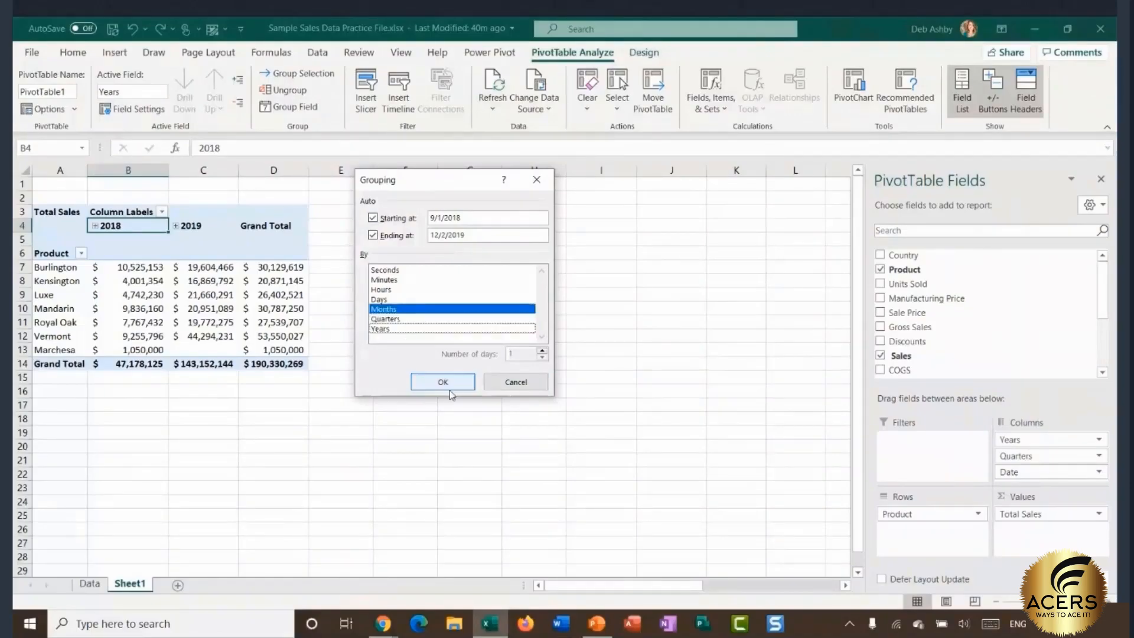
{"action": "left_click", "coordinate": [443, 382]}
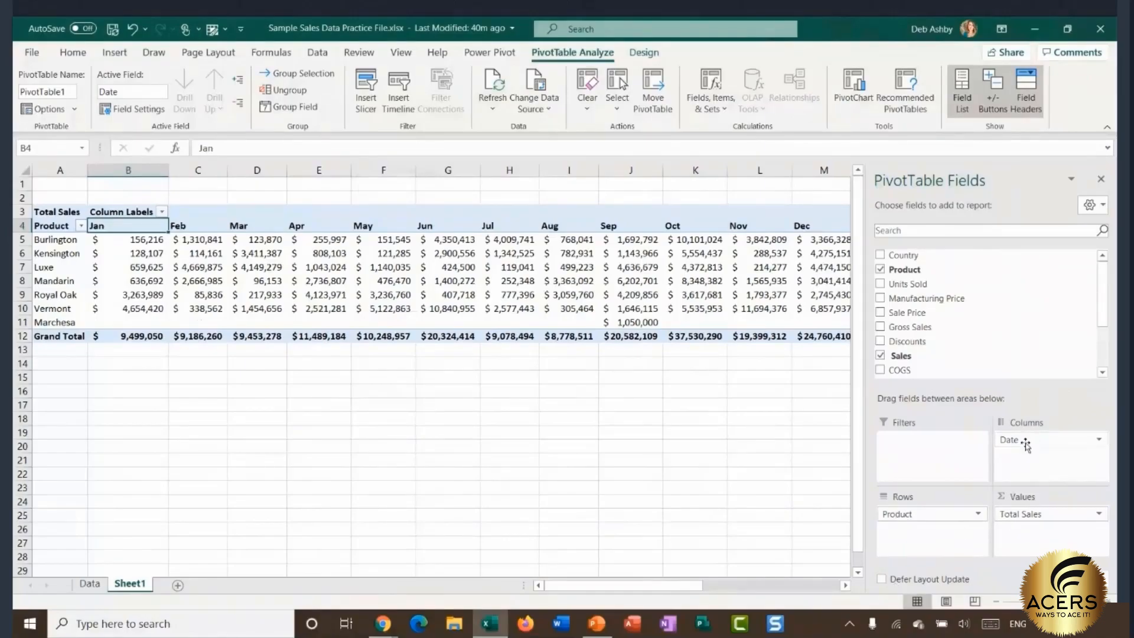
Step: Move the Date field to the Rows area and the Product field to the Columns area
{"action": "left_click_drag", "start_coordinate": [1020, 441], "coordinate": [905, 558]}
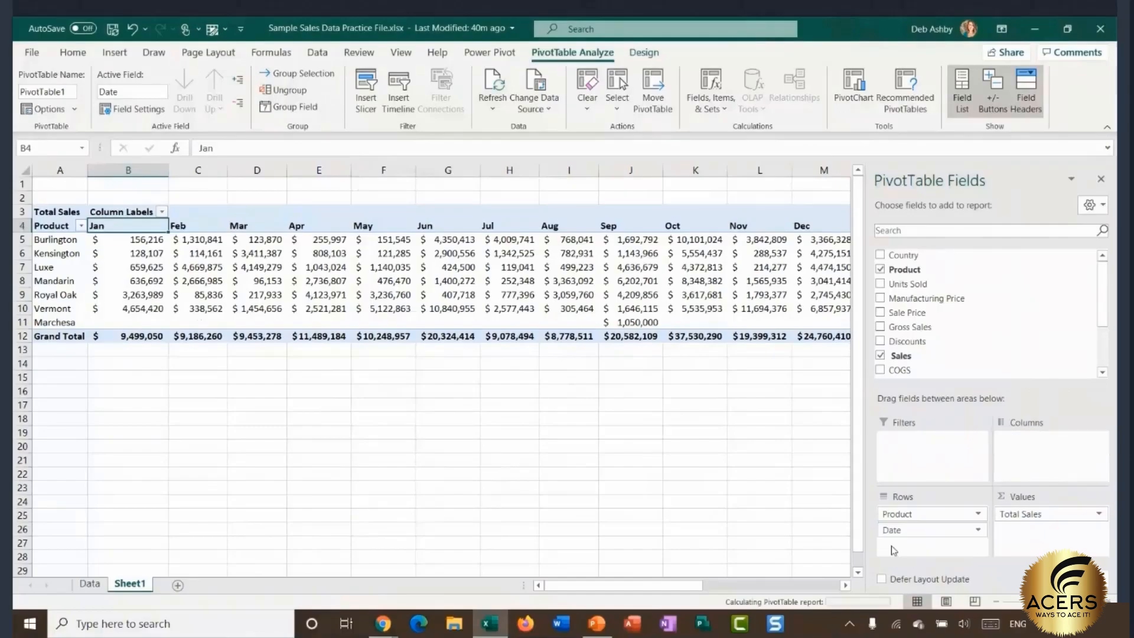
{"action": "left_click_drag", "start_coordinate": [951, 519], "coordinate": [1022, 450]}
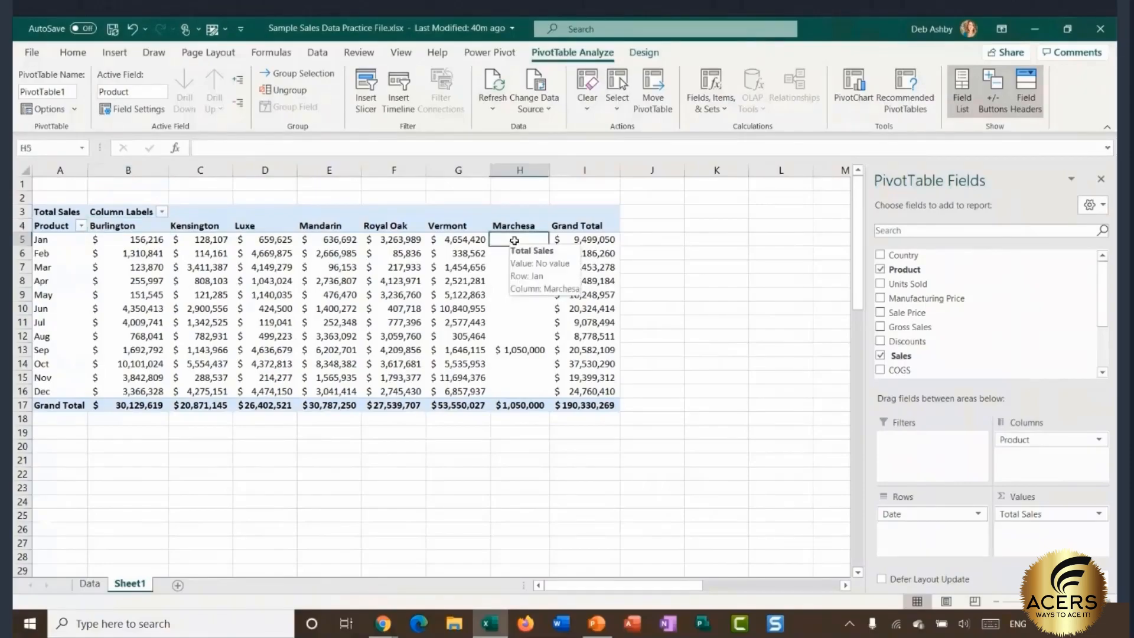
Step: Examine the Marchesa column's monthly cells for blanks, comparing them with the other products' sales figures
{"action": "left_click_drag", "start_coordinate": [514, 240], "coordinate": [522, 397]}
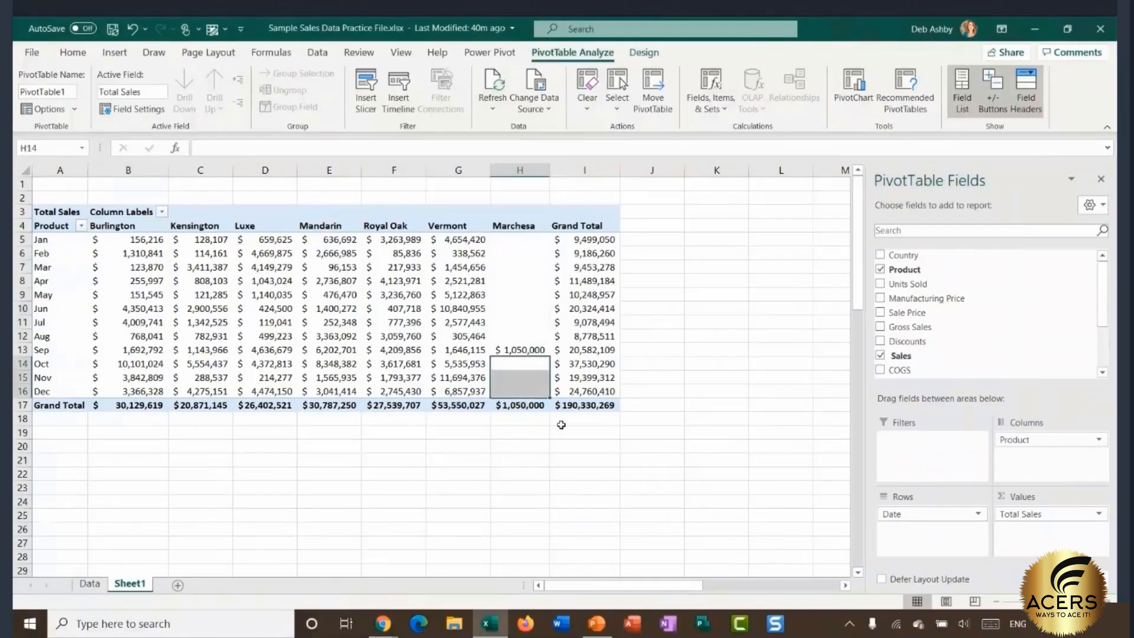
{"action": "left_click", "coordinate": [518, 240]}
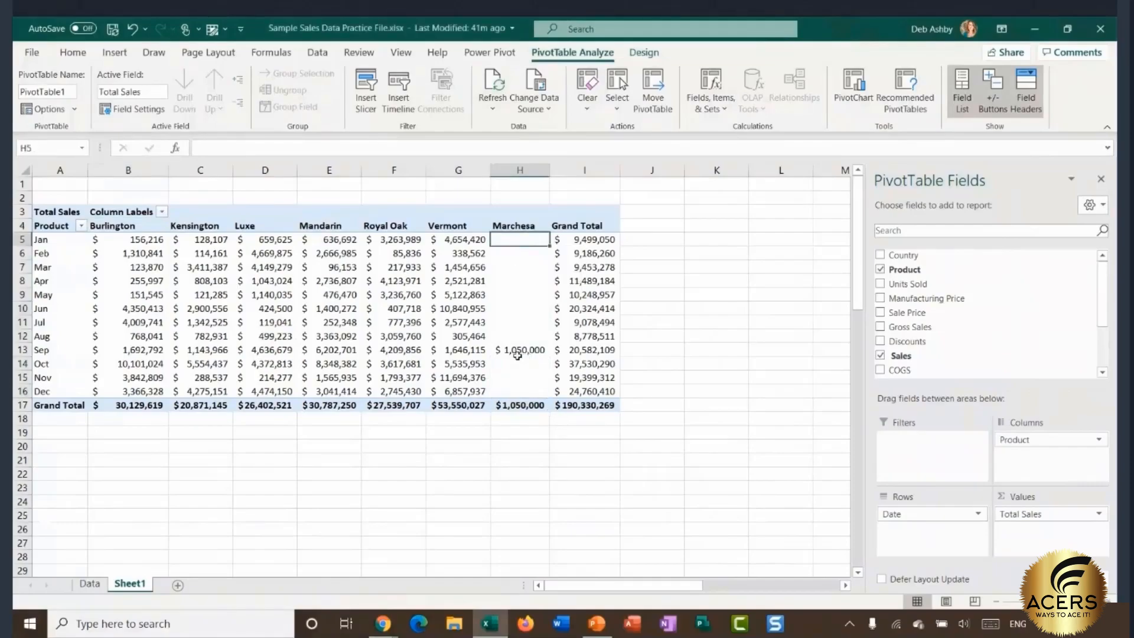
{"action": "left_click", "coordinate": [529, 350]}
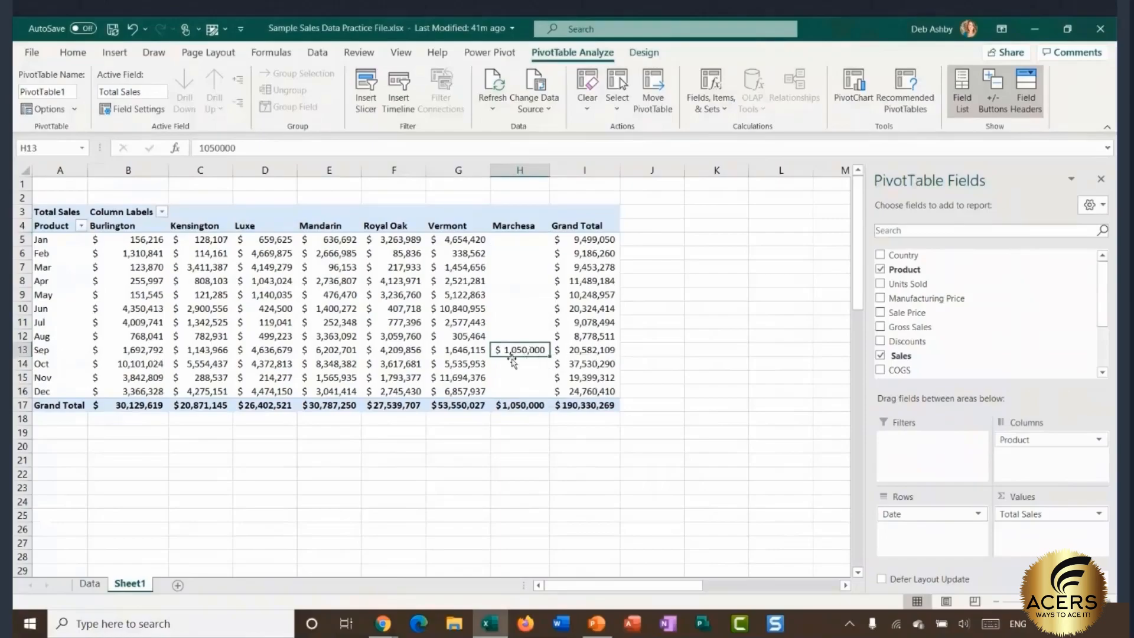
{"action": "left_click_drag", "start_coordinate": [533, 241], "coordinate": [524, 369]}
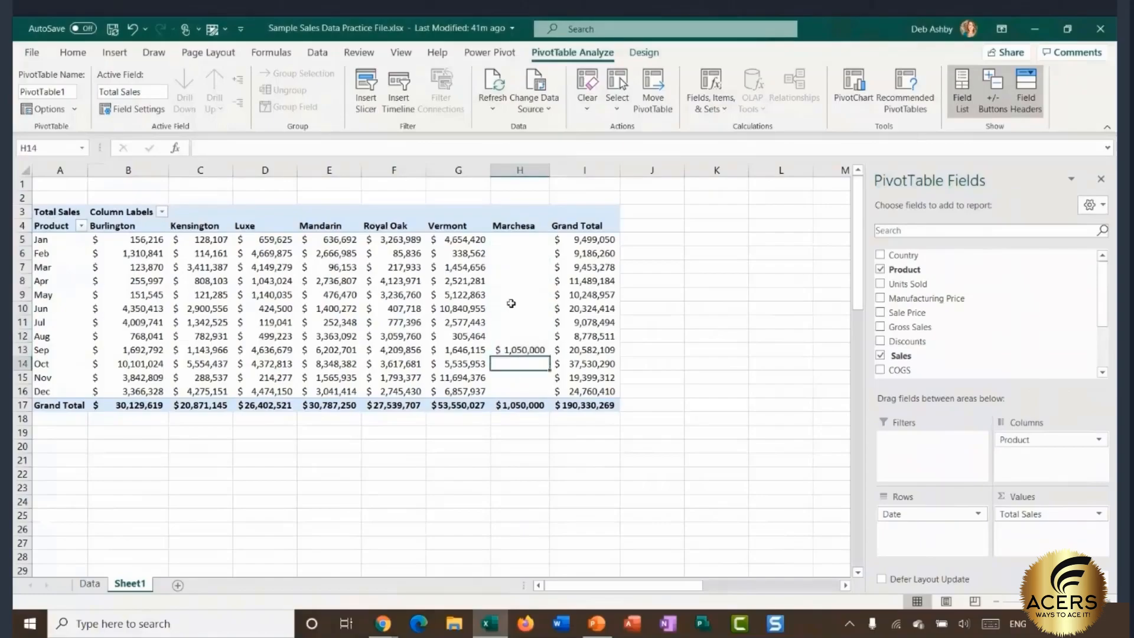
{"action": "left_click", "coordinate": [334, 306]}
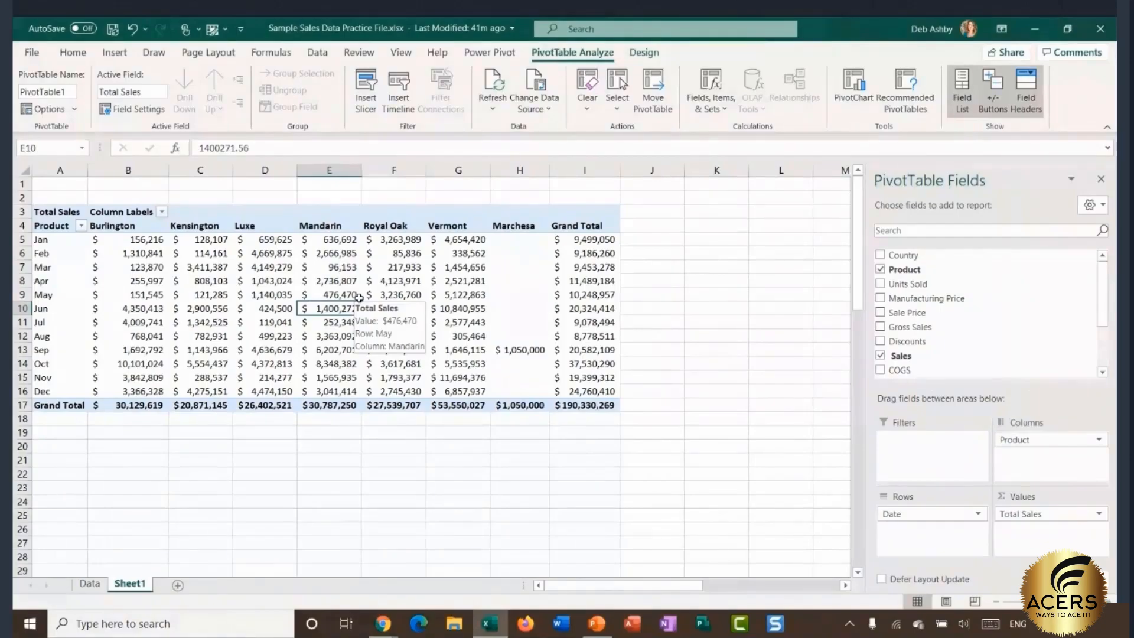
{"action": "left_click", "coordinate": [516, 281]}
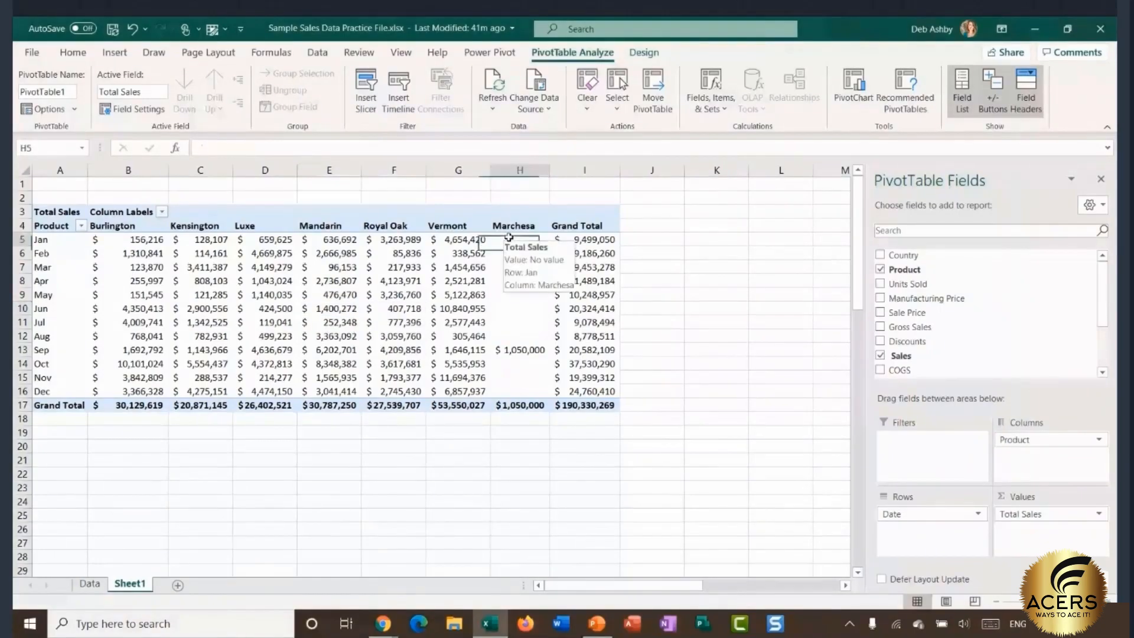
{"action": "left_click", "coordinate": [510, 326]}
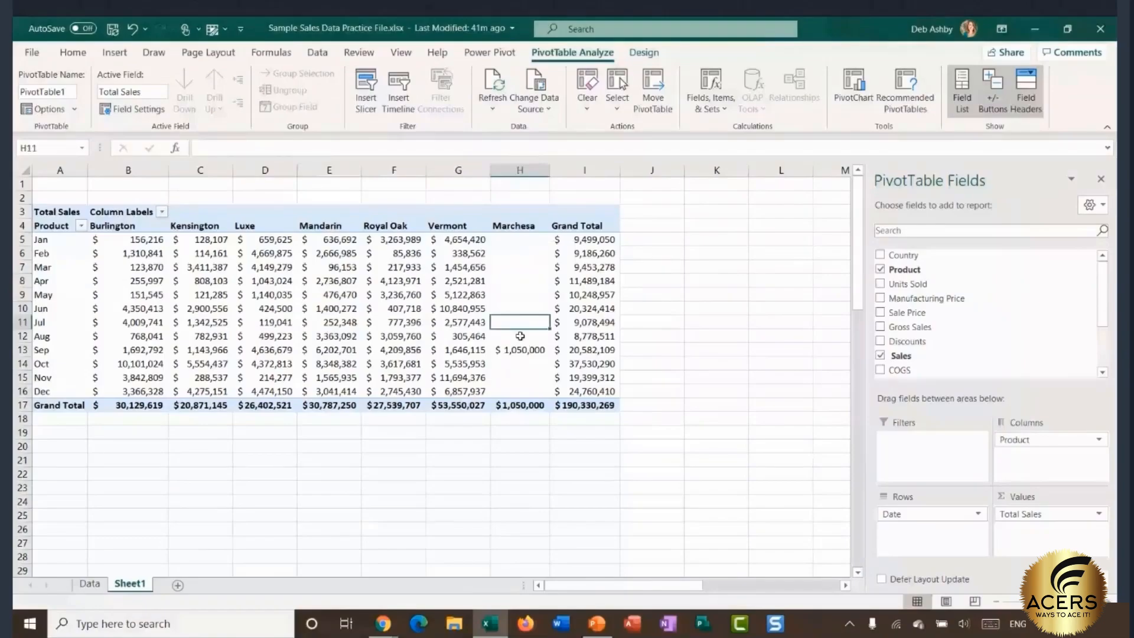
{"action": "mouse_move", "coordinate": [522, 261]}
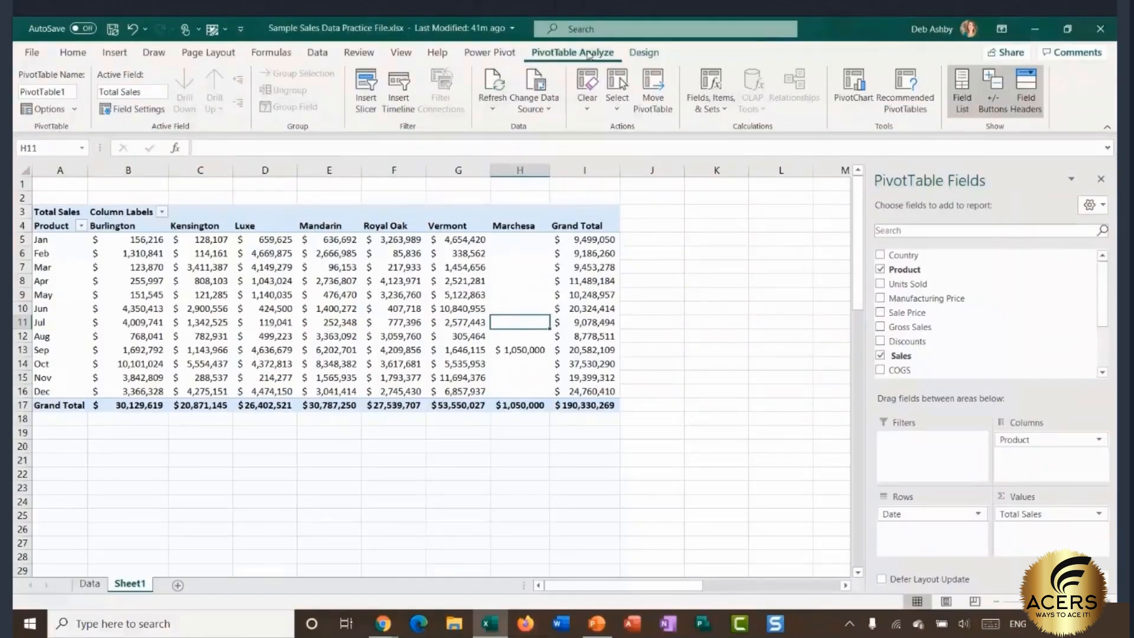
Step: Set the PivotTable's options to show 0 for empty cells, and check the Marchesa column's January cell
{"action": "left_click", "coordinate": [47, 112]}
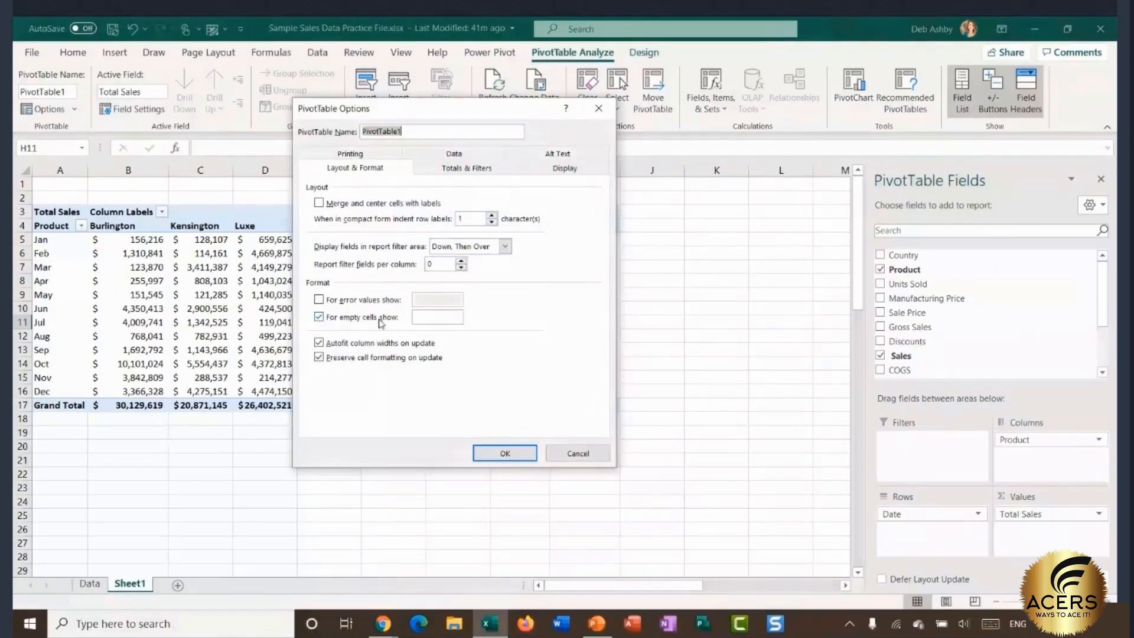
{"action": "left_click", "coordinate": [433, 319]}
{"action": "type", "text": "0"}
{"action": "left_click", "coordinate": [515, 455]}
{"action": "mouse_move", "coordinate": [564, 391]}
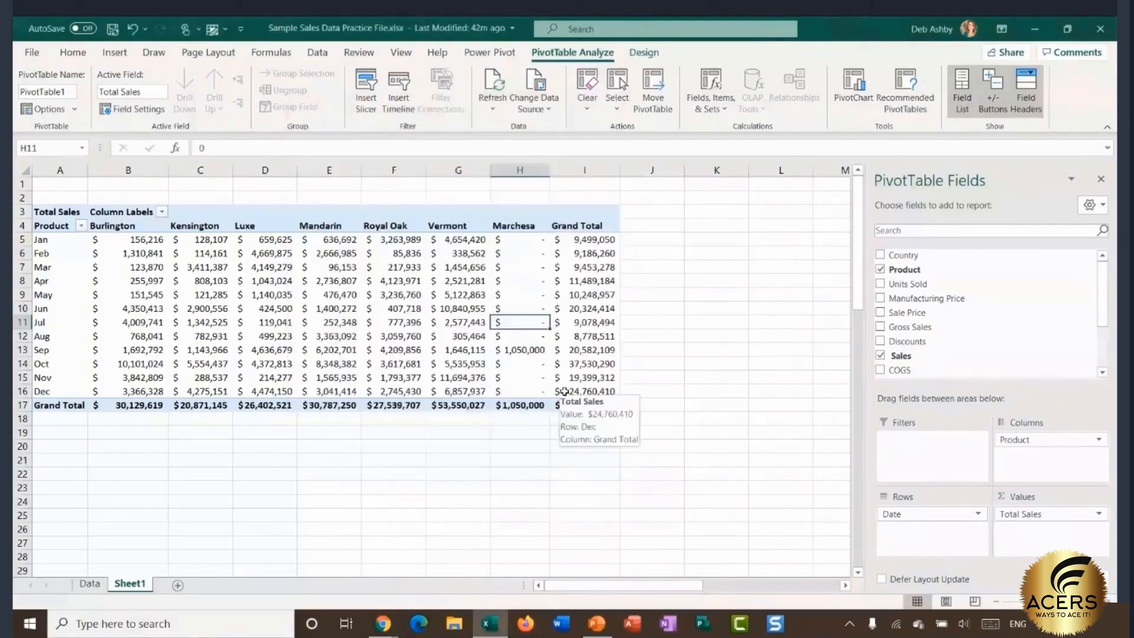
{"action": "left_click", "coordinate": [522, 241]}
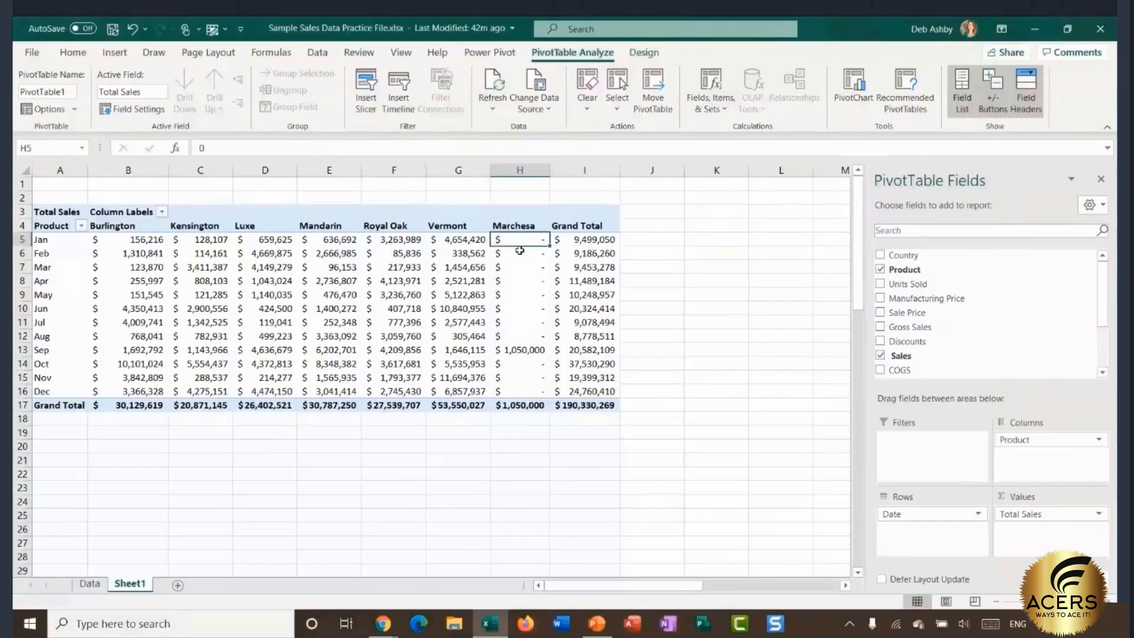
Step: Rename the PivotTable as Sales_by_Product
{"action": "mouse_move", "coordinate": [524, 251]}
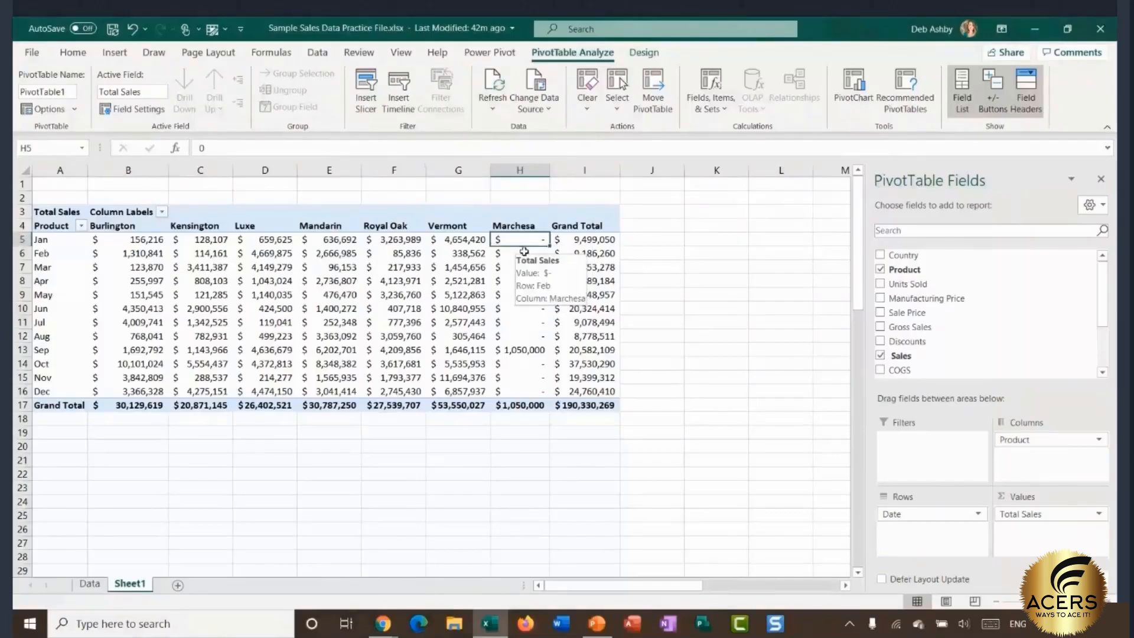
{"action": "left_click", "coordinate": [334, 281]}
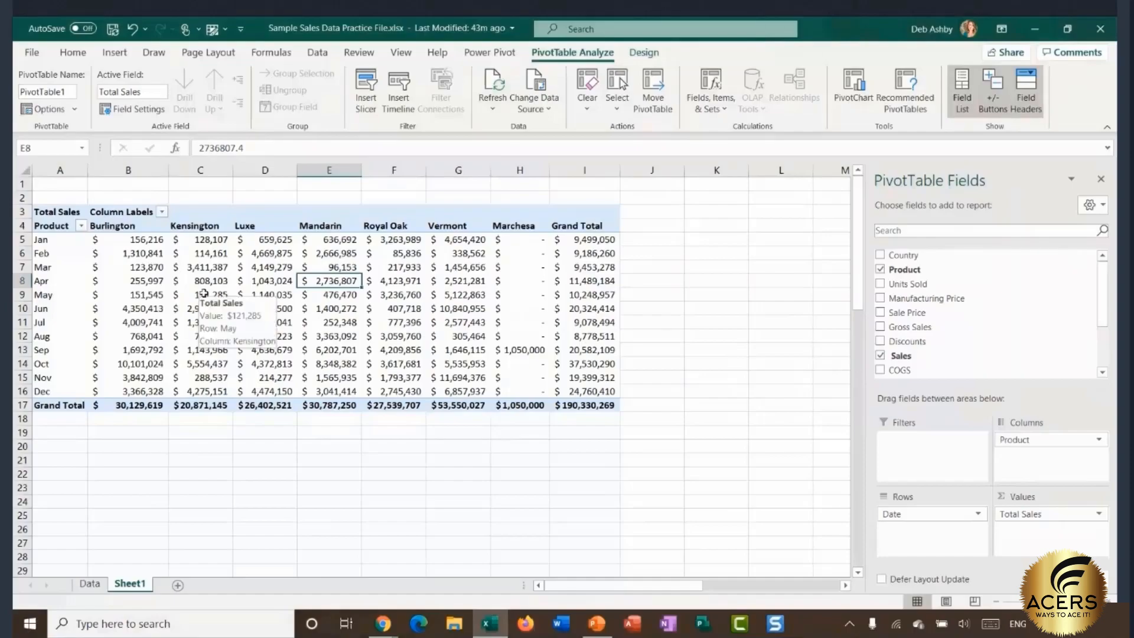
{"action": "double_click", "coordinate": [64, 88]}
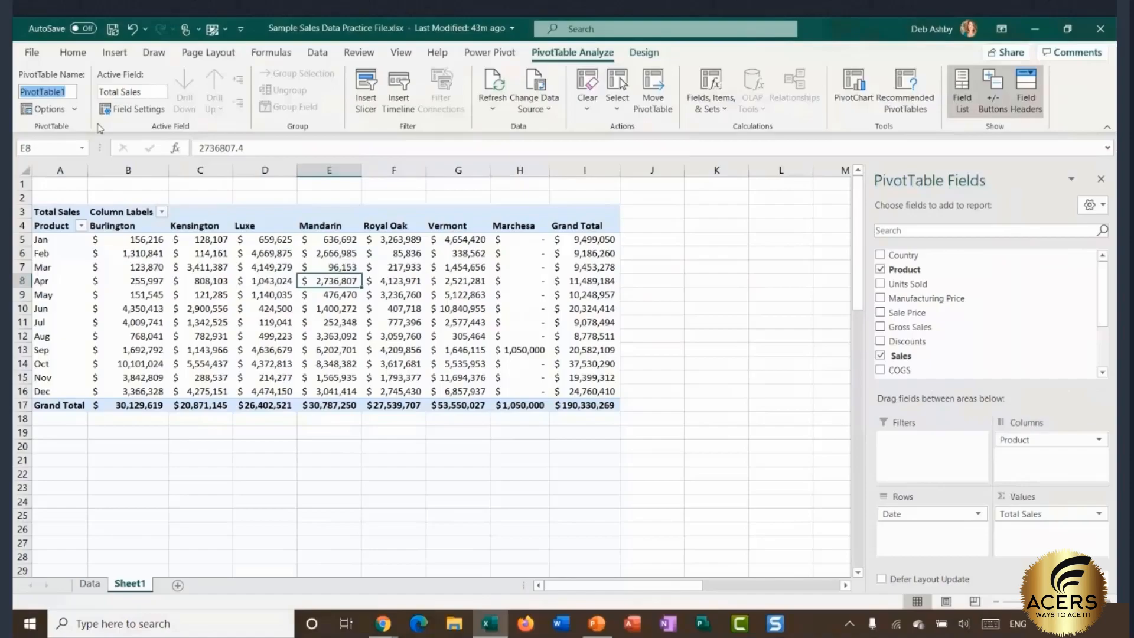
{"action": "type", "text": "Sales"}
{"action": "type", "text": "_by"}
{"action": "type", "text": "_Produc"}
{"action": "type", "text": "t"}
{"action": "key", "text": "Return"}
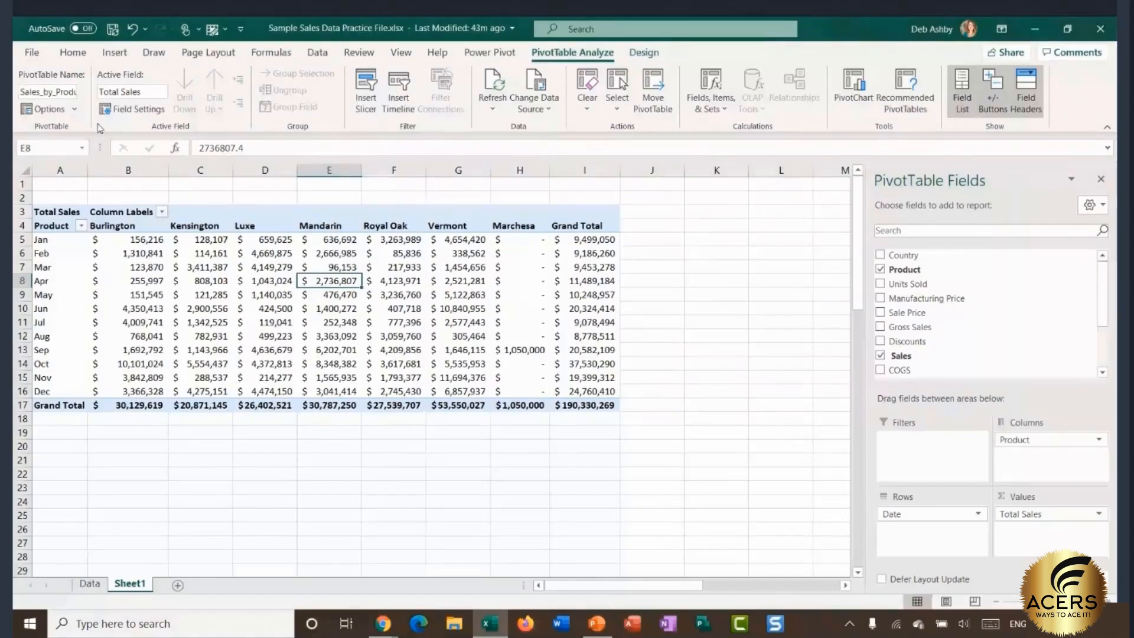
Step: Browse the available PivotTable styles, and start a new PivotTable style named DA Custom Style
{"action": "left_click", "coordinate": [258, 292]}
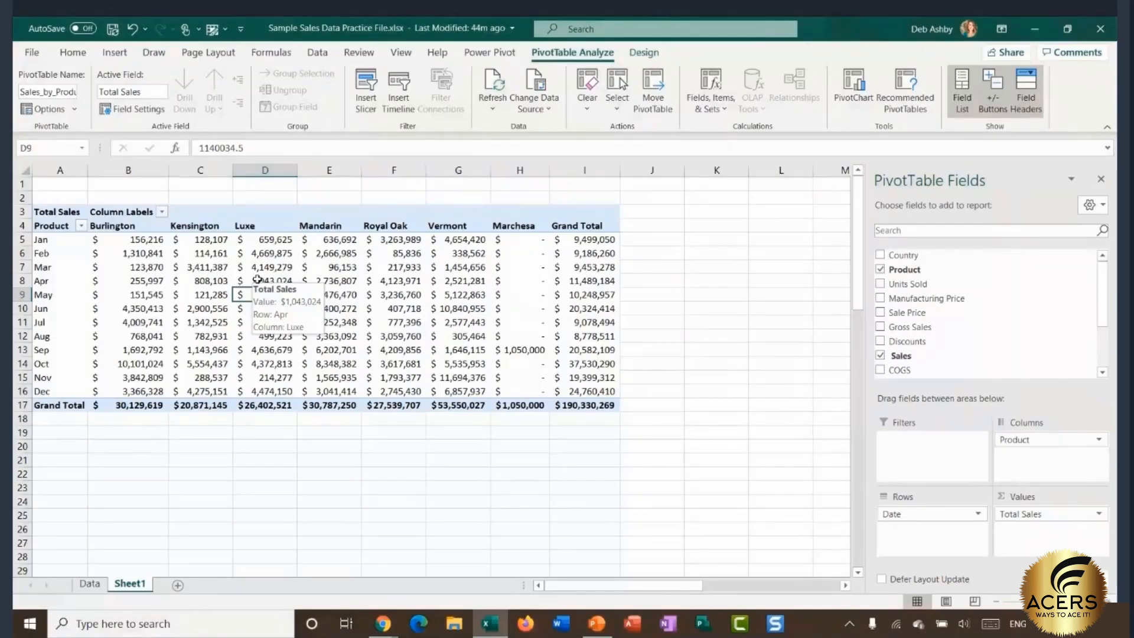
{"action": "left_click", "coordinate": [208, 281]}
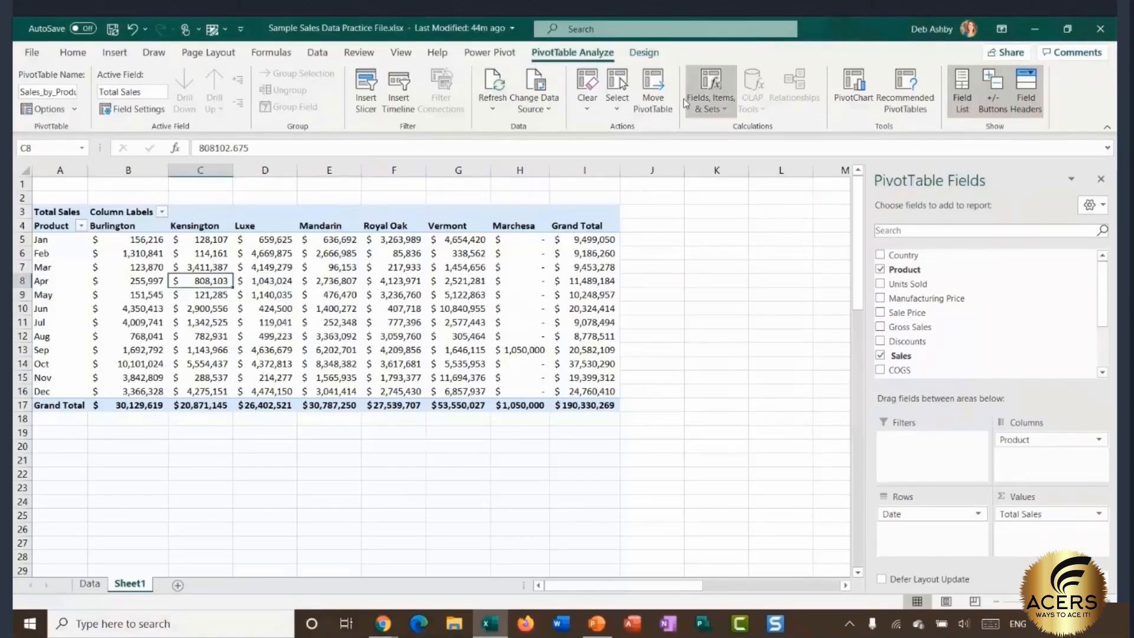
{"action": "left_click", "coordinate": [640, 55]}
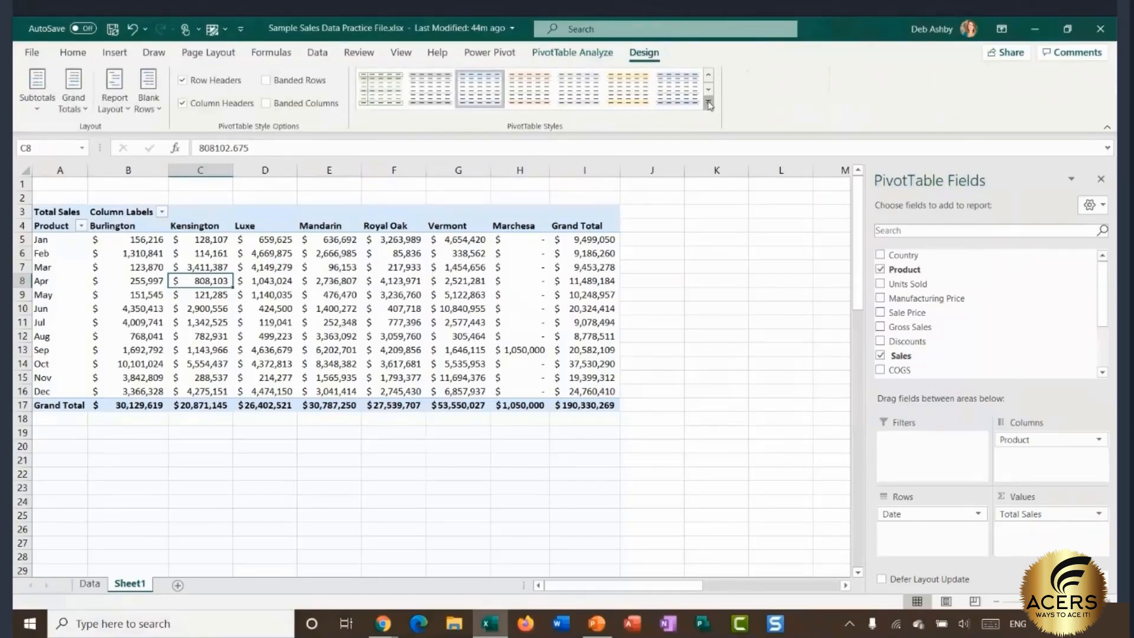
{"action": "left_click", "coordinate": [709, 104]}
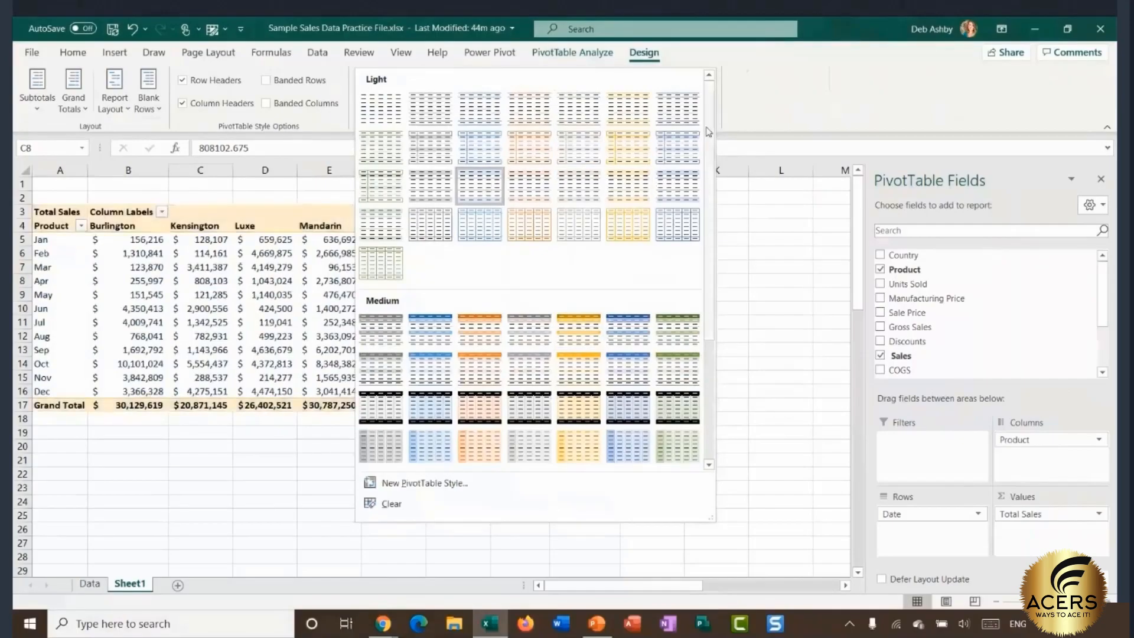
{"action": "left_click_drag", "start_coordinate": [707, 131], "coordinate": [708, 239]}
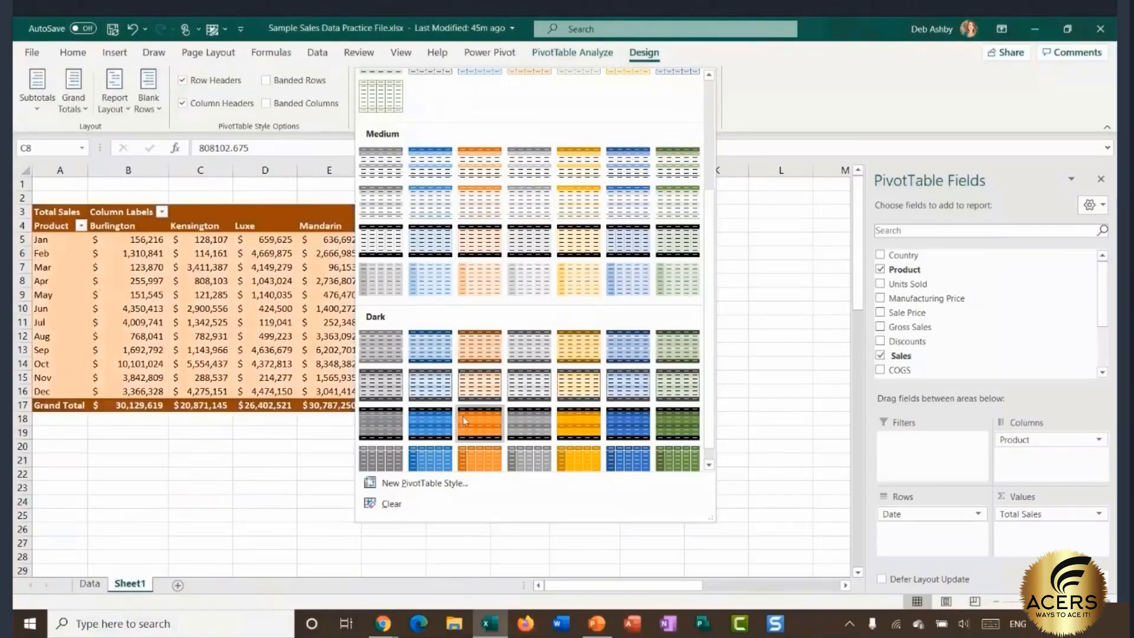
{"action": "left_click", "coordinate": [467, 484]}
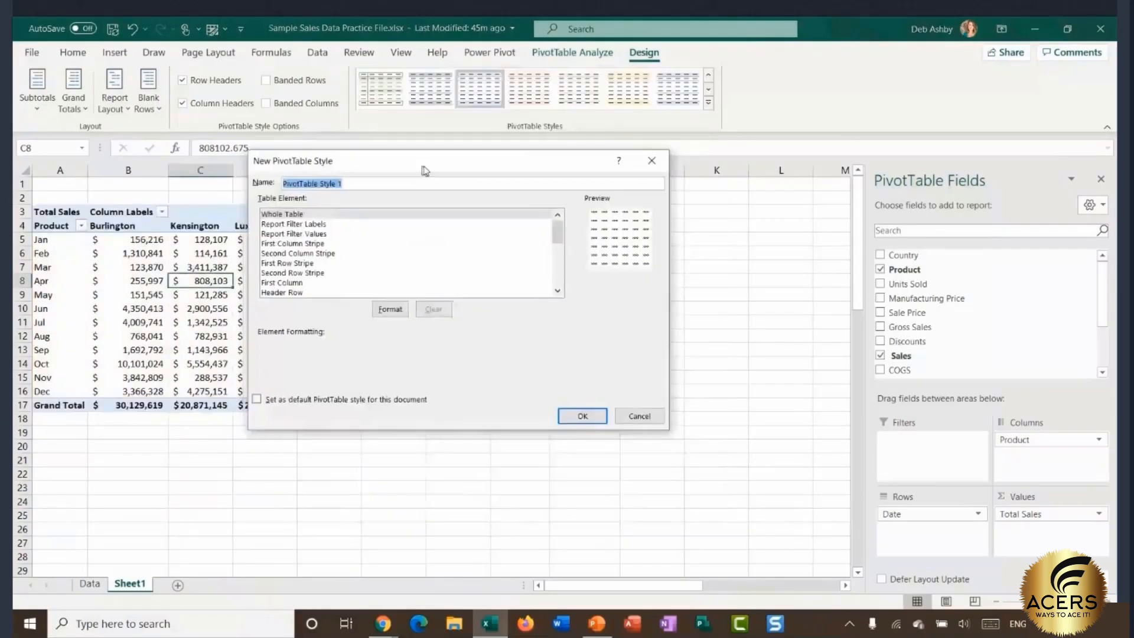
{"action": "left_click_drag", "start_coordinate": [438, 170], "coordinate": [660, 146]}
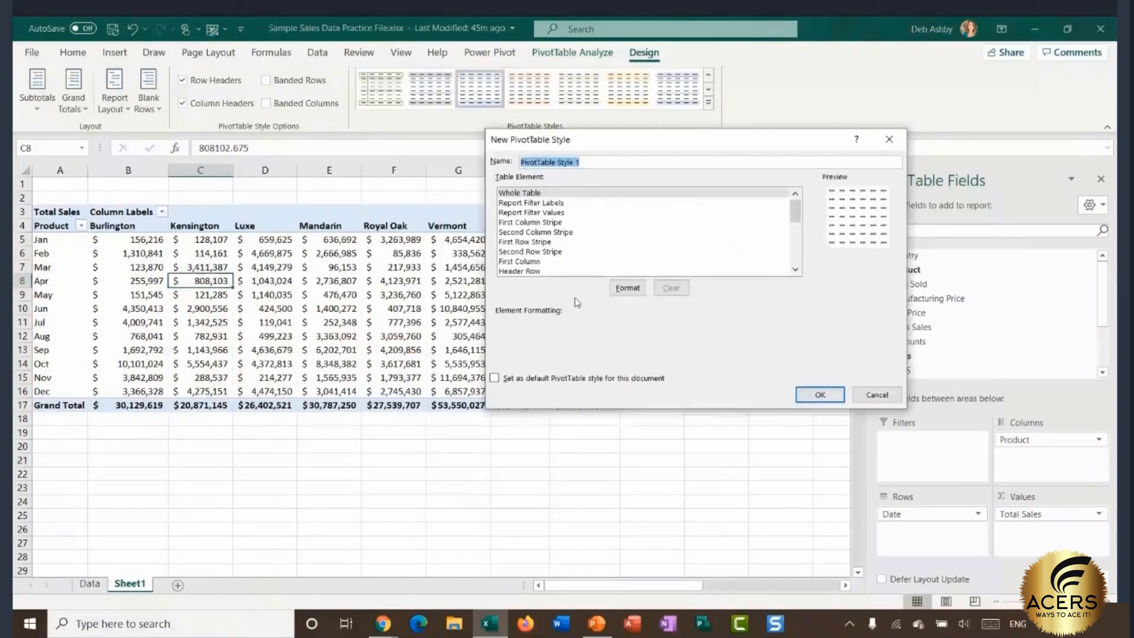
{"action": "left_click", "coordinate": [612, 164]}
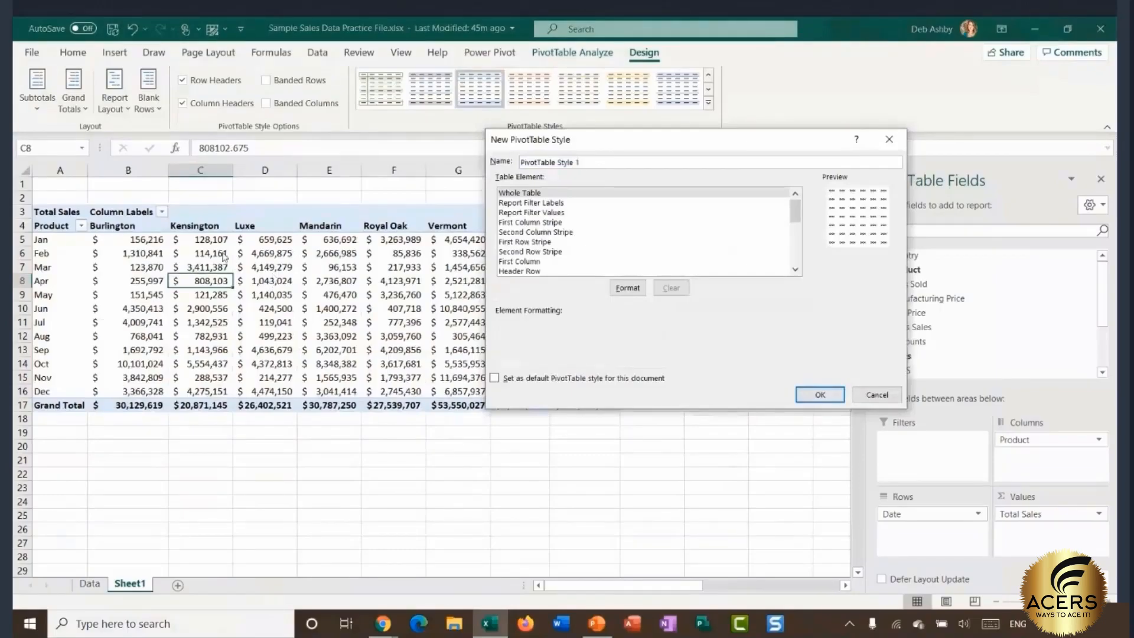
{"action": "key", "text": "ctrl+a"}
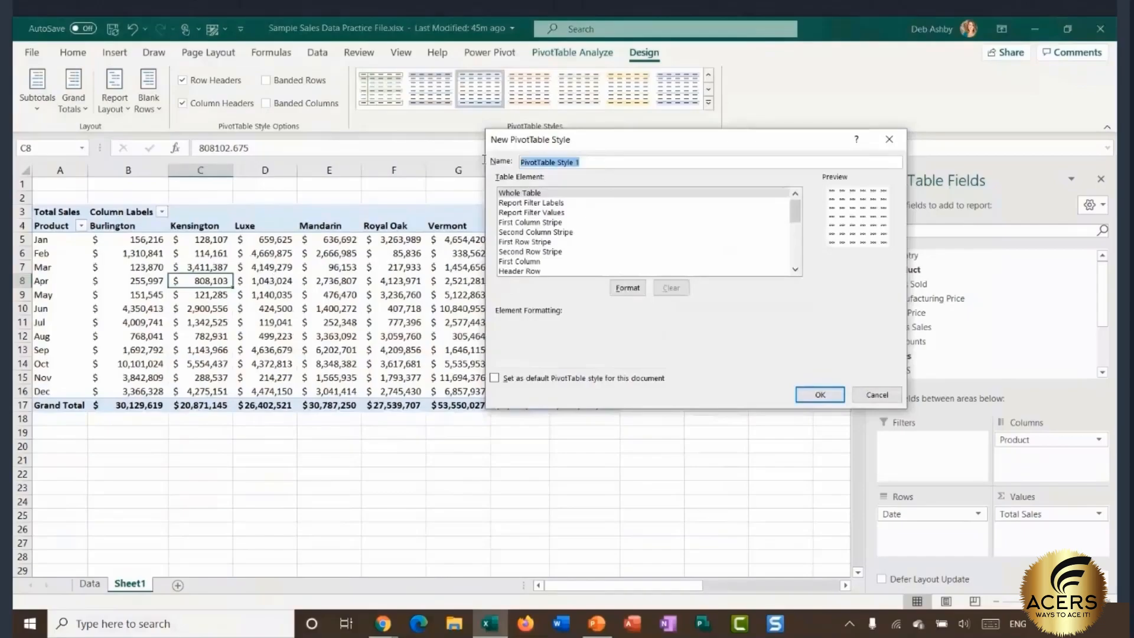
{"action": "type", "text": "DA"}
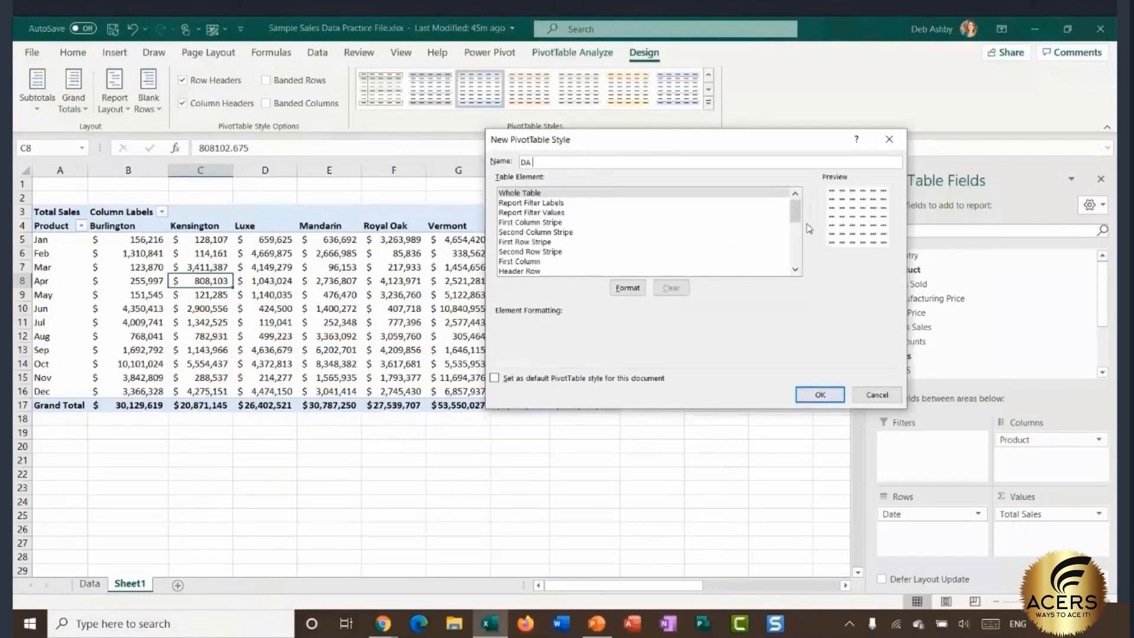
{"action": "type", "text": " Custom Style"}
Step: Format the custom style's Whole Table element with a light gray fill and an outline border
{"action": "left_click", "coordinate": [548, 194]}
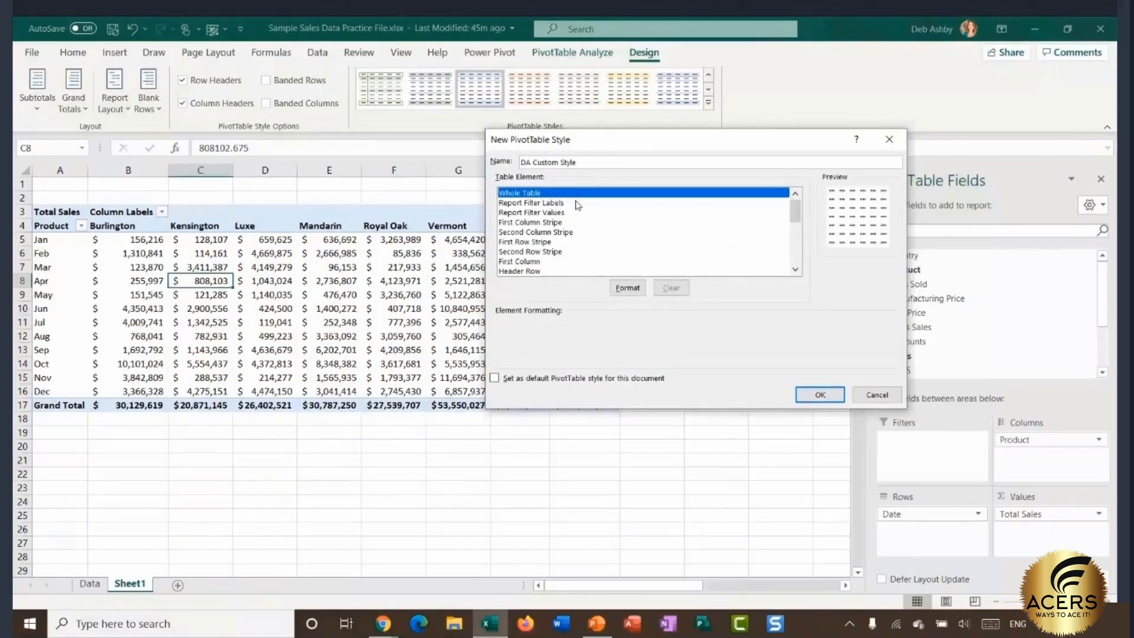
{"action": "left_click", "coordinate": [528, 204]}
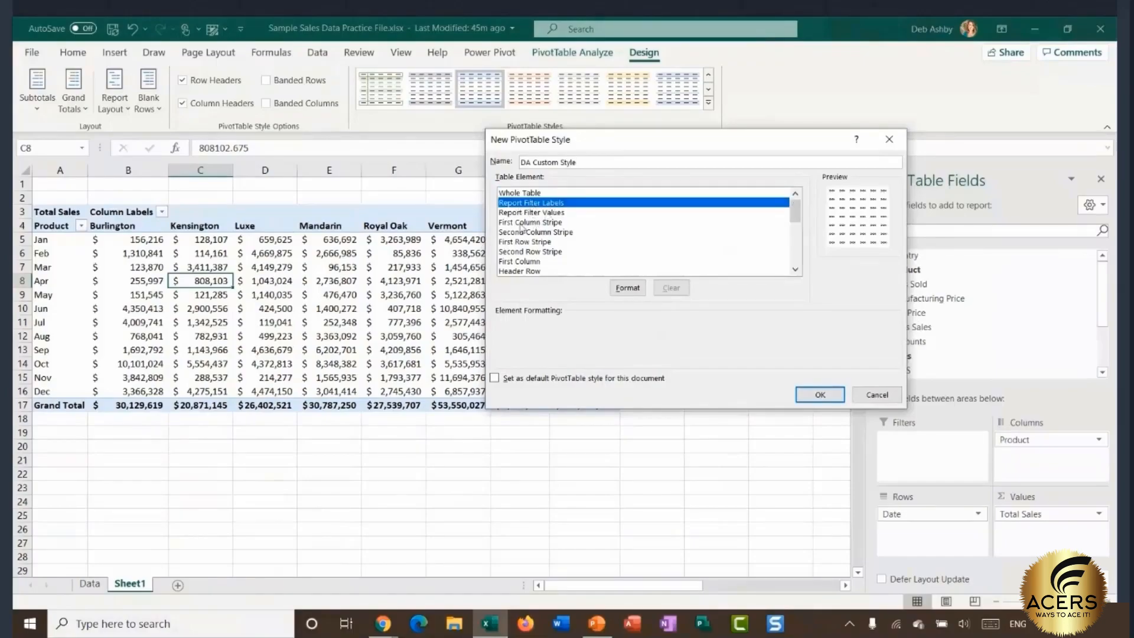
{"action": "left_click", "coordinate": [521, 223]}
{"action": "left_click", "coordinate": [521, 271]}
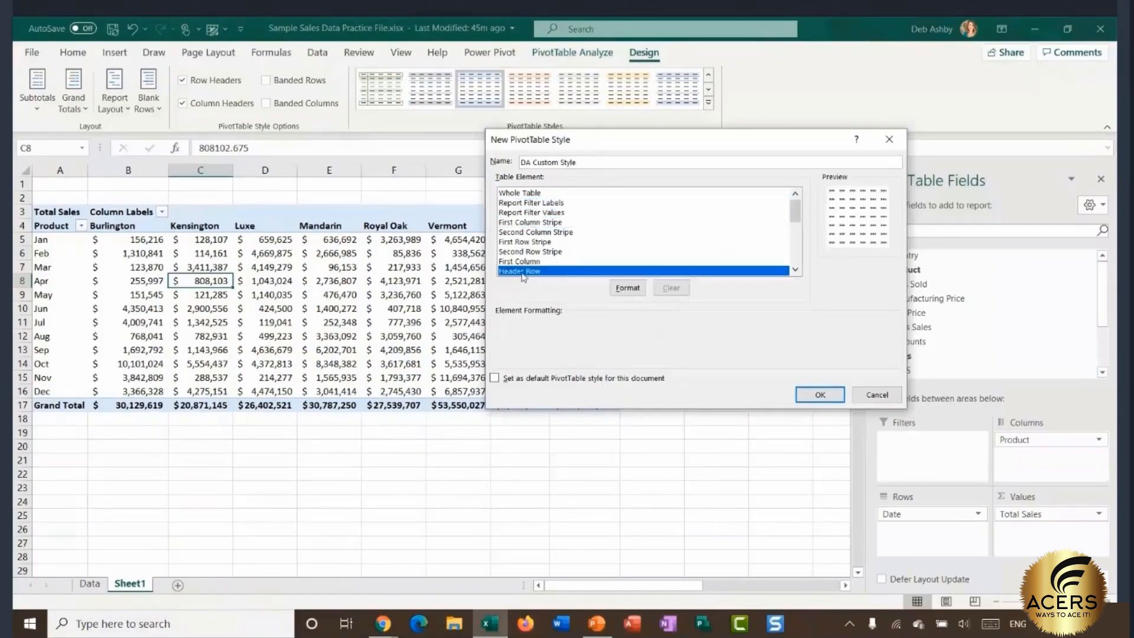
{"action": "left_click", "coordinate": [526, 194]}
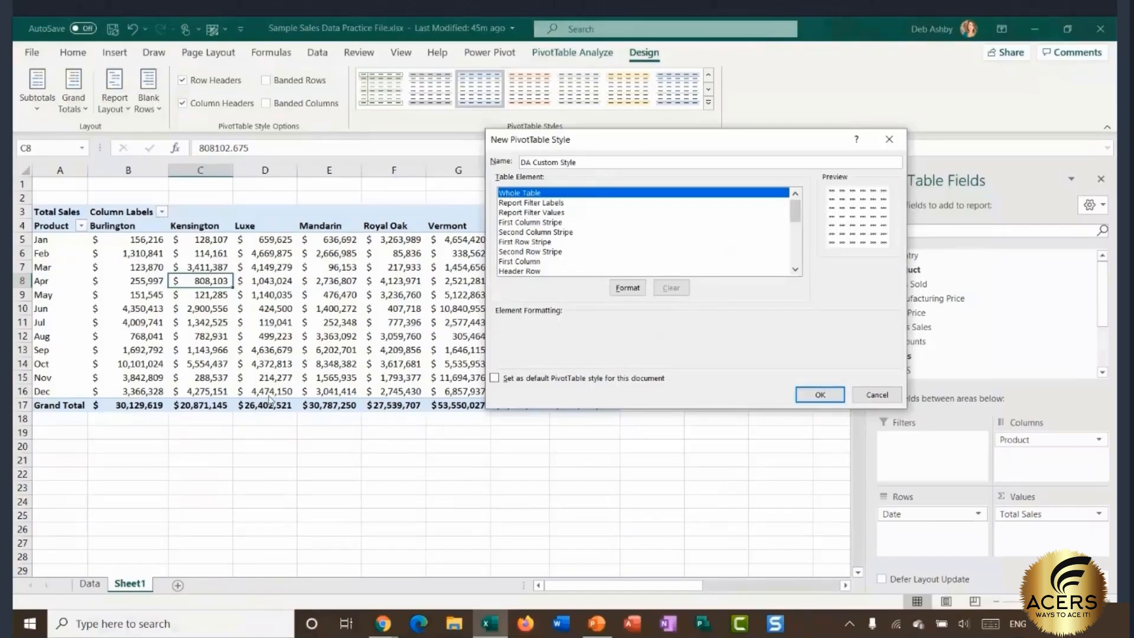
{"action": "left_click", "coordinate": [626, 288]}
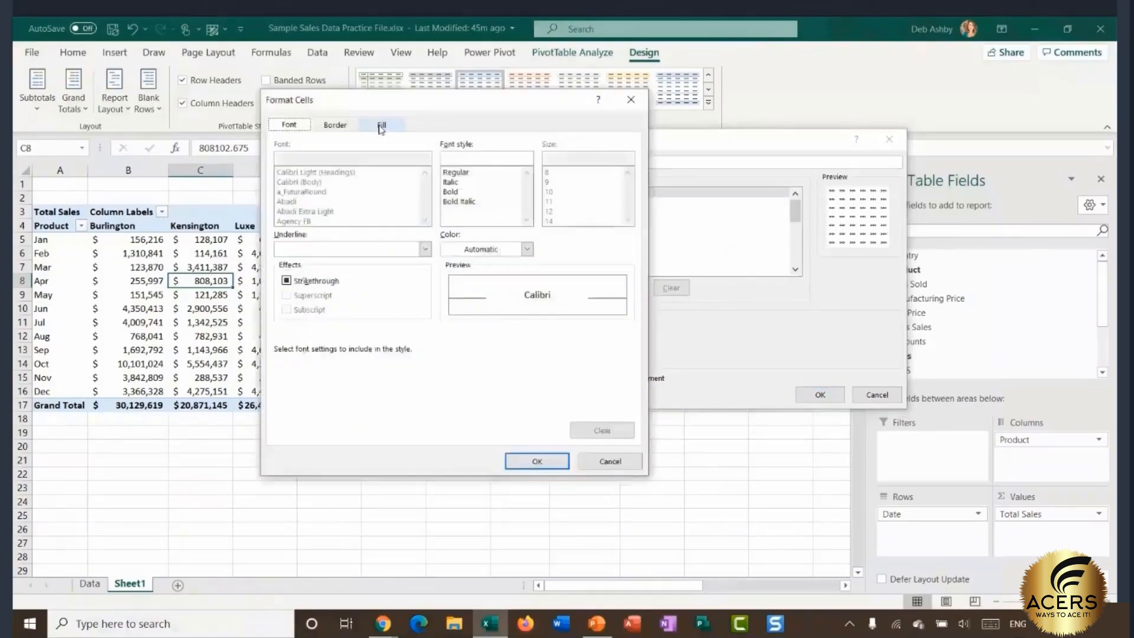
{"action": "left_click", "coordinate": [381, 126]}
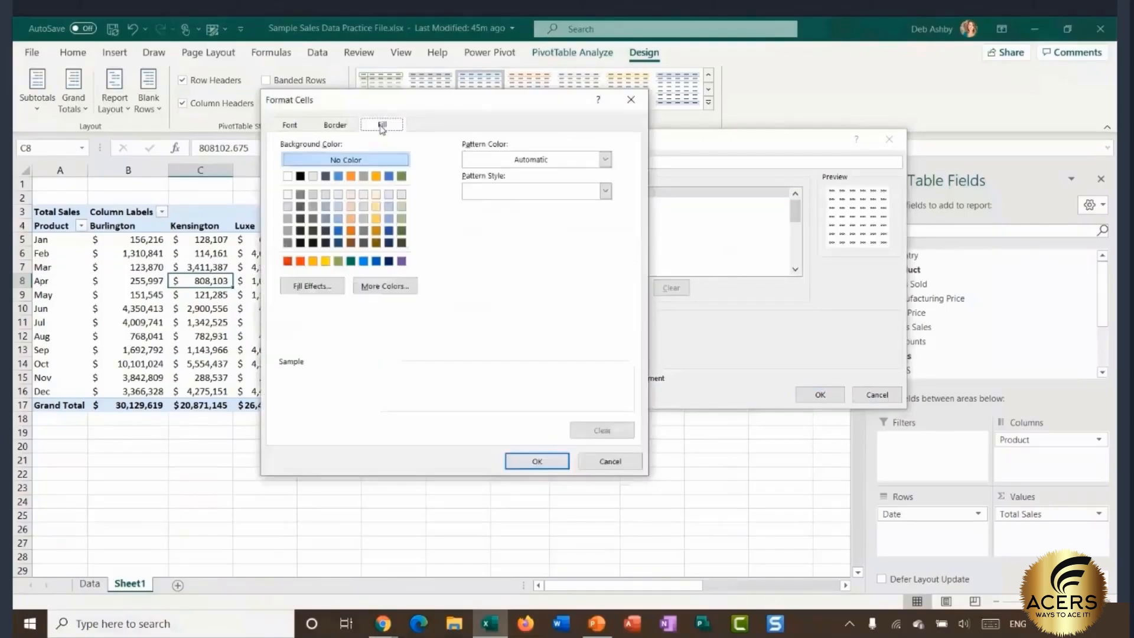
{"action": "left_click", "coordinate": [313, 176]}
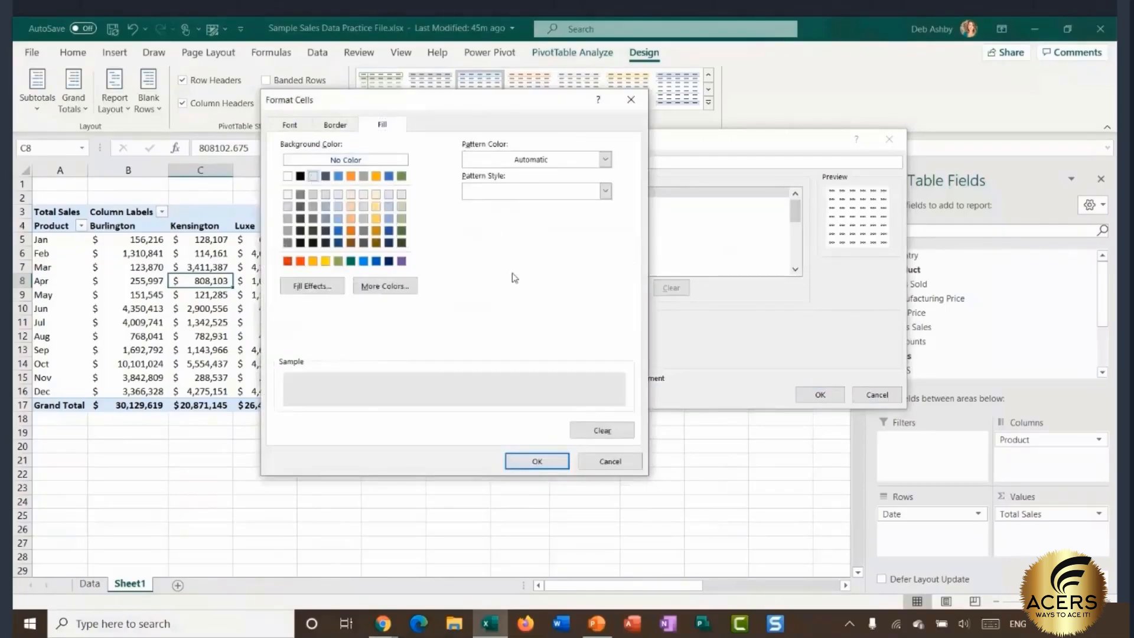
{"action": "left_click", "coordinate": [336, 126]}
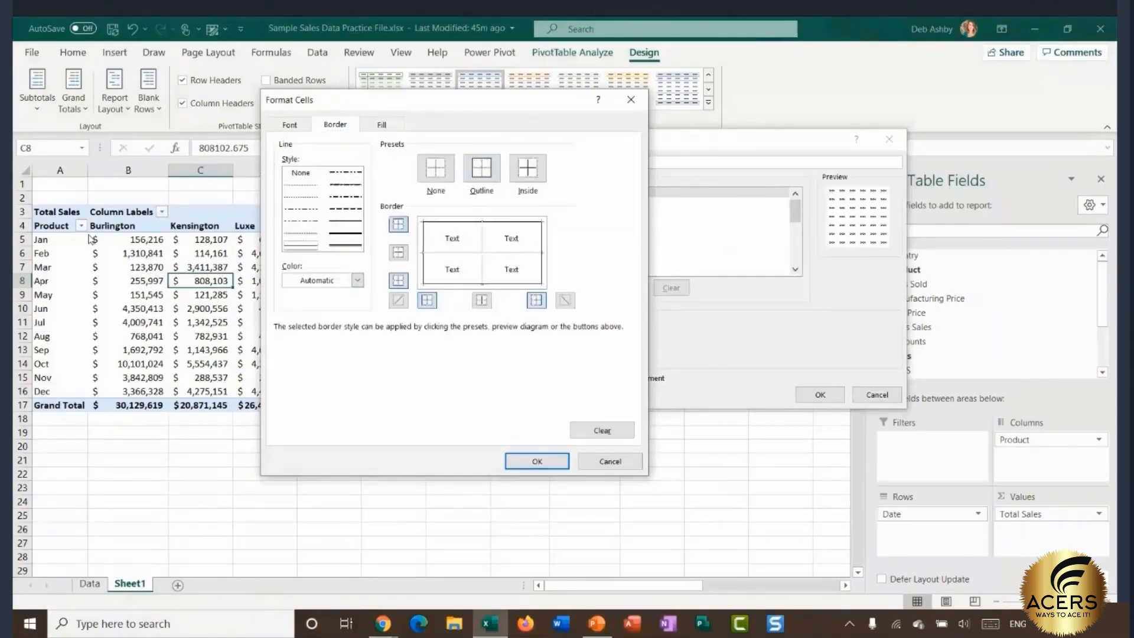
{"action": "left_click", "coordinate": [544, 461]}
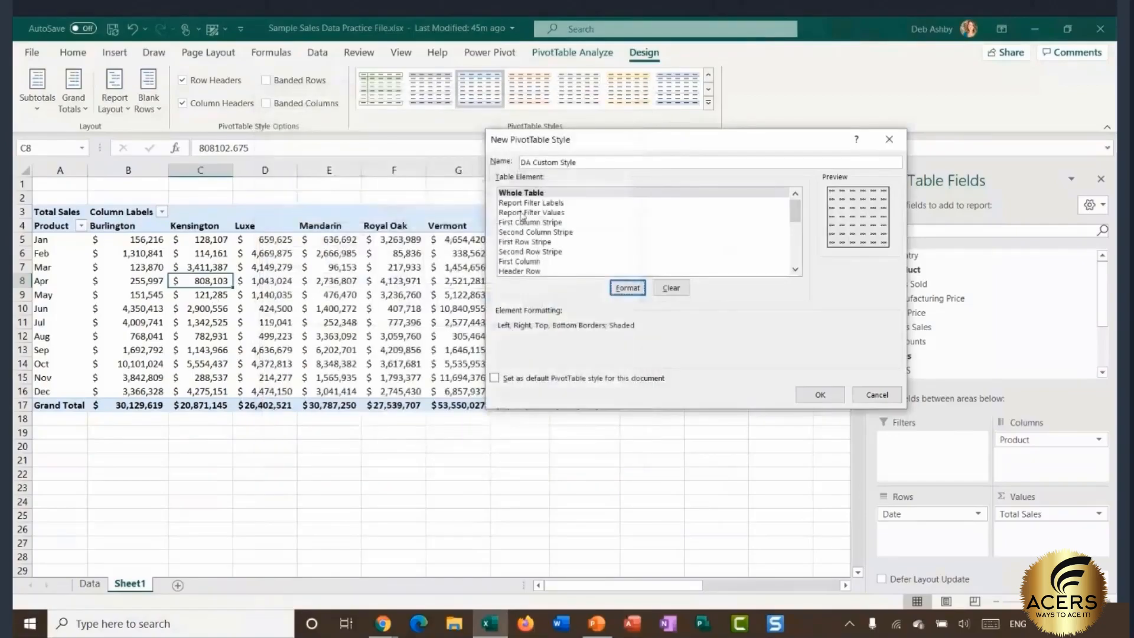
Step: Format the custom style's Header Row element with a light green fill
{"action": "left_click", "coordinate": [524, 273]}
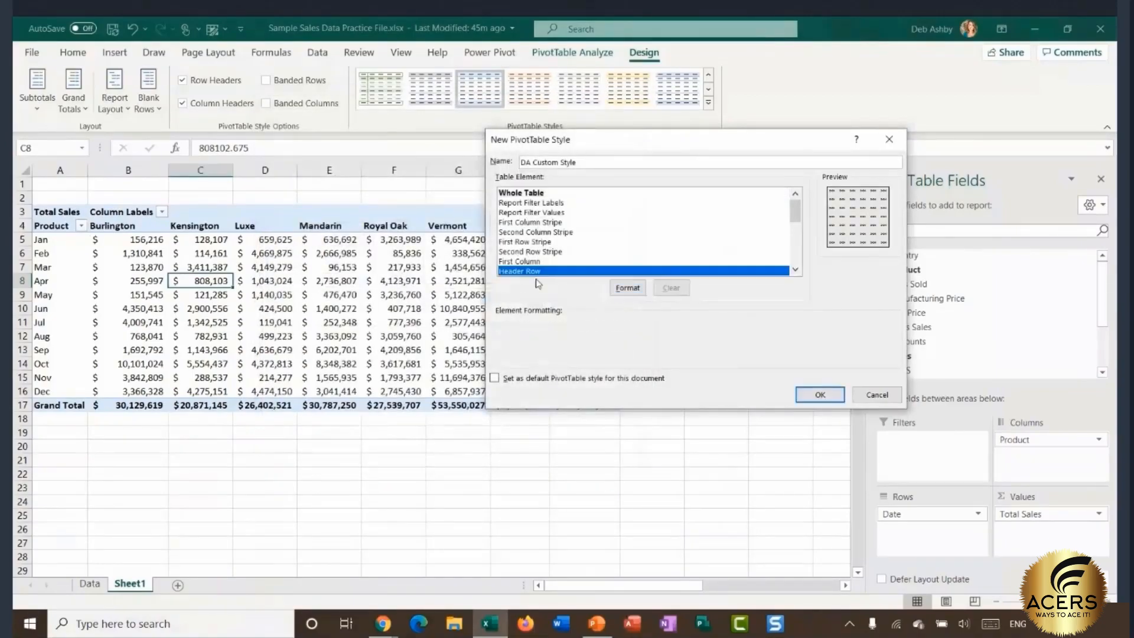
{"action": "left_click", "coordinate": [626, 289]}
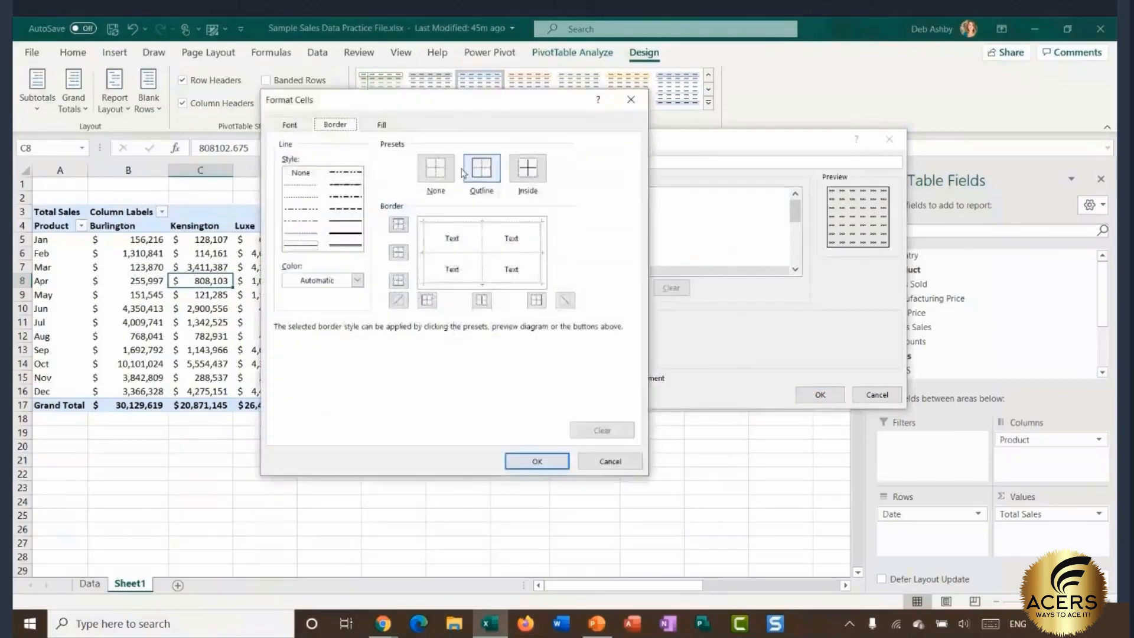
{"action": "left_click", "coordinate": [382, 125]}
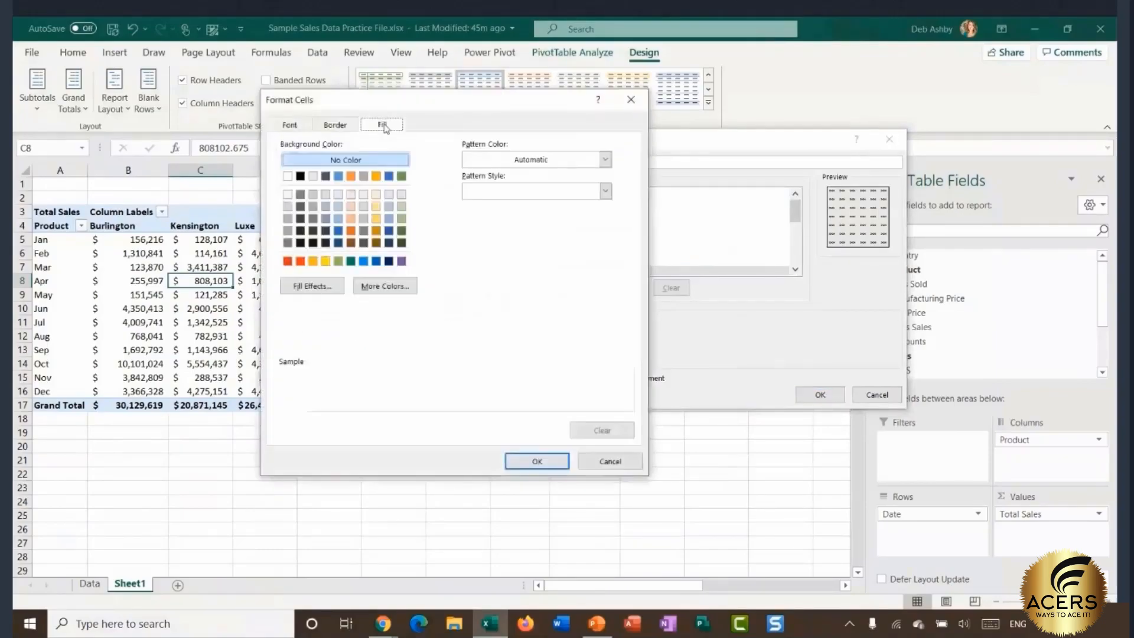
{"action": "left_click", "coordinate": [401, 206]}
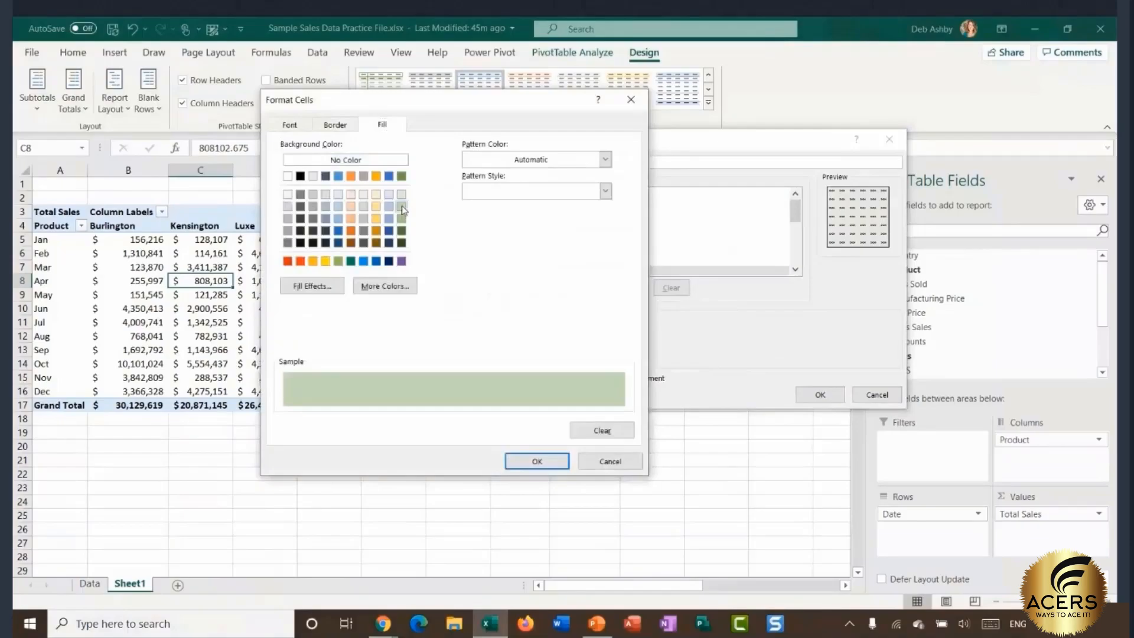
{"action": "left_click", "coordinate": [537, 460]}
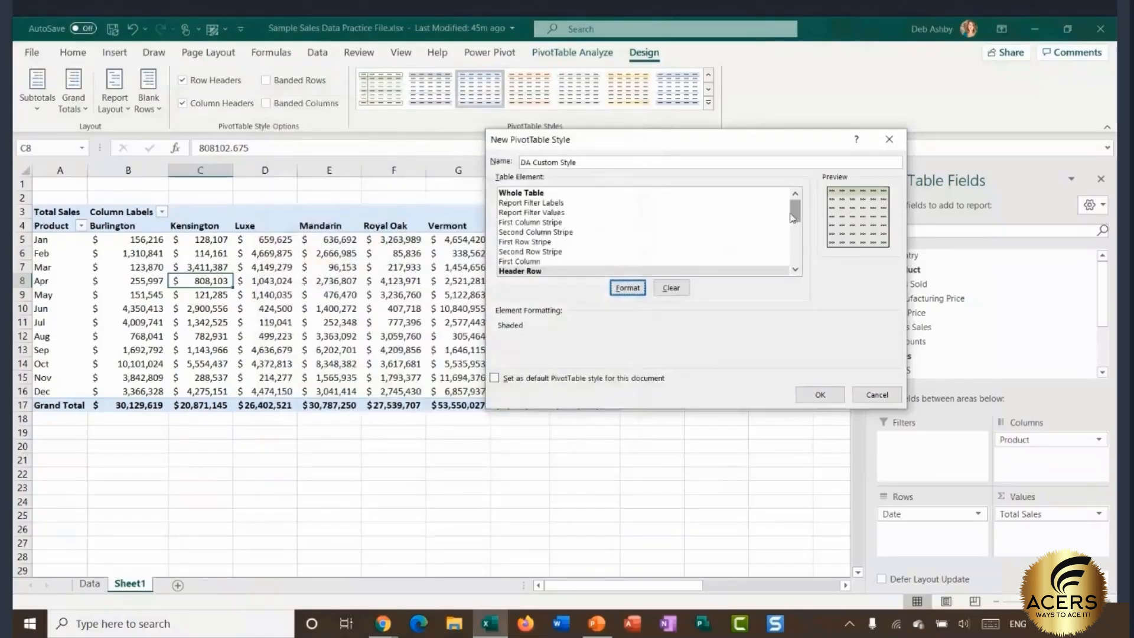
Step: Set the custom style's Grand Total Row element to bold, and save the new PivotTable style
{"action": "left_click_drag", "start_coordinate": [792, 217], "coordinate": [792, 252]}
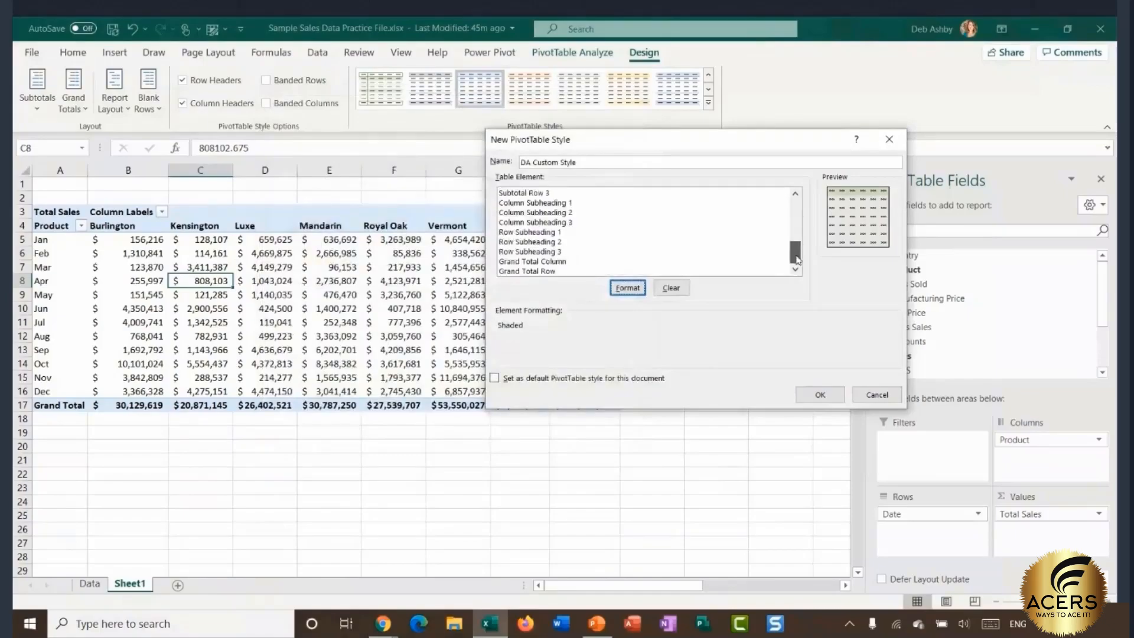
{"action": "left_click", "coordinate": [530, 271]}
{"action": "left_click", "coordinate": [633, 289]}
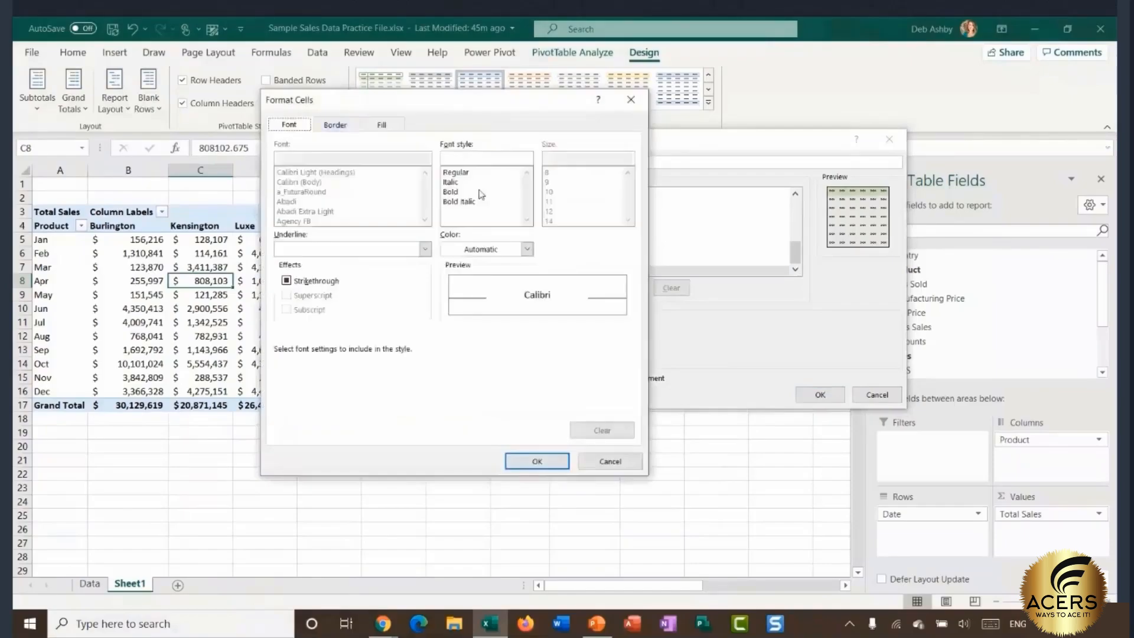
{"action": "left_click", "coordinate": [481, 192]}
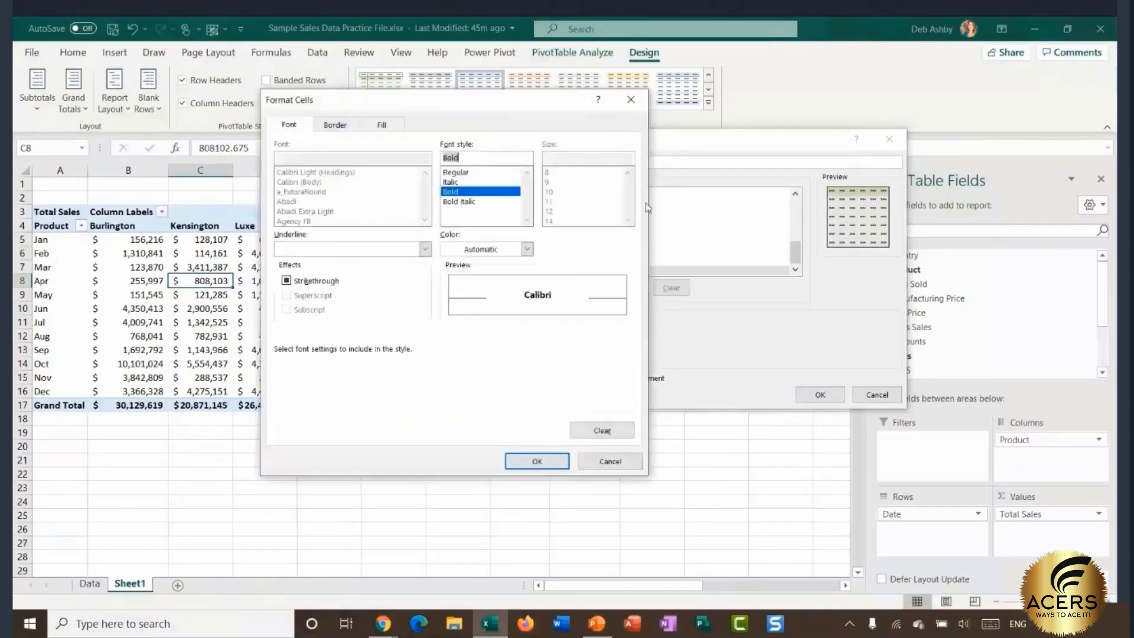
{"action": "left_click", "coordinate": [538, 462]}
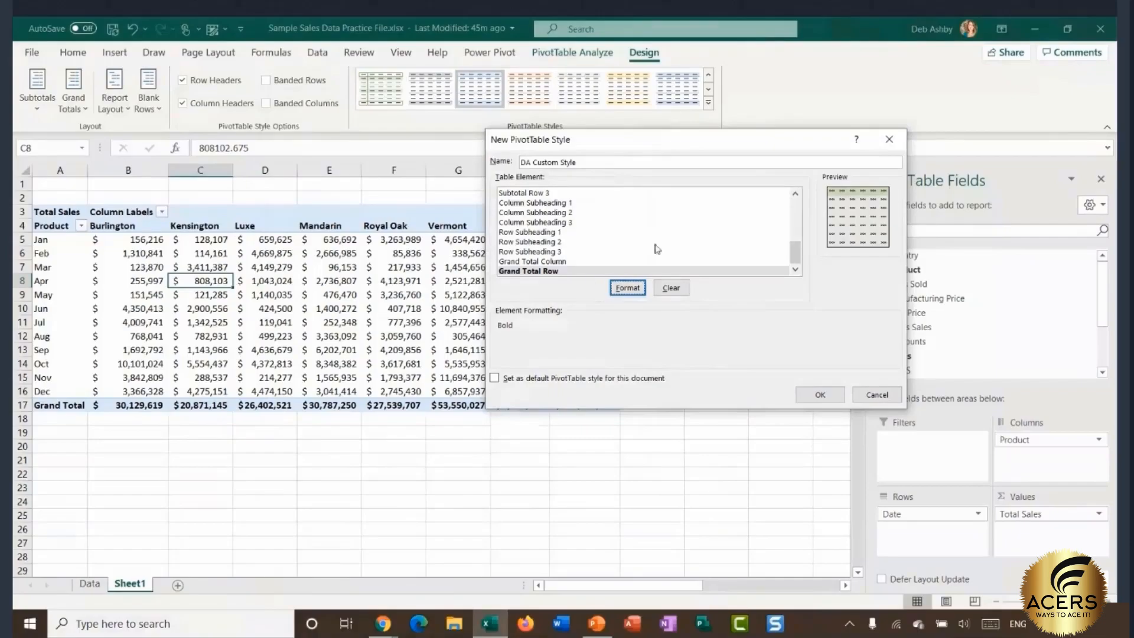
{"action": "left_click_drag", "start_coordinate": [799, 254], "coordinate": [799, 204]}
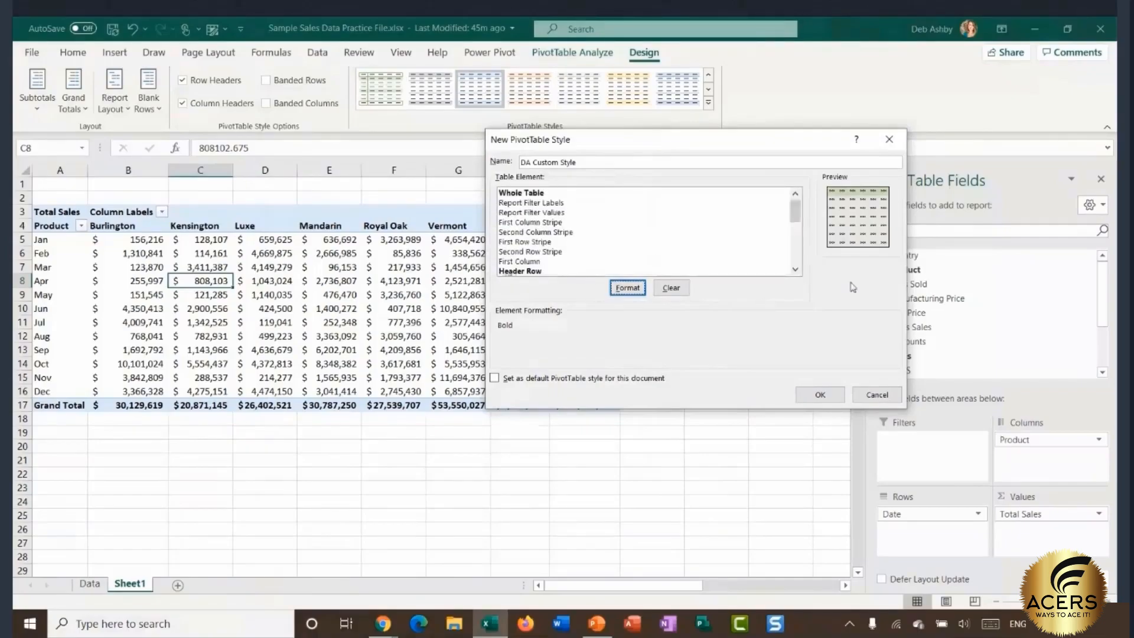
{"action": "left_click", "coordinate": [820, 399]}
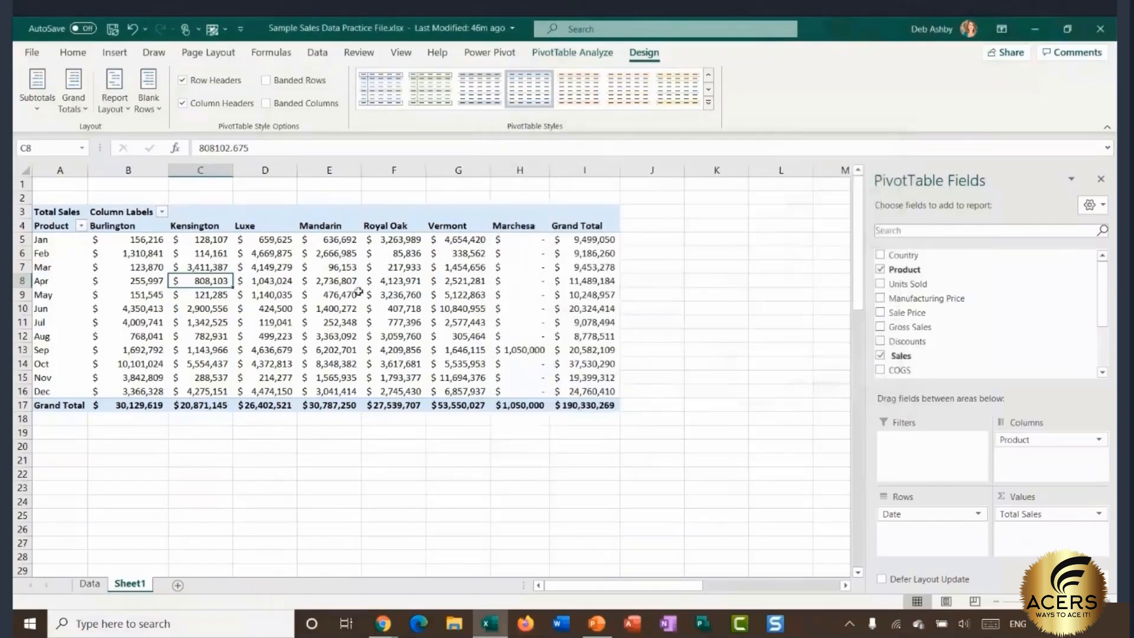
Step: Apply the custom PivotTable style DA Custom Style to the sales PivotTable
{"action": "left_click", "coordinate": [709, 103]}
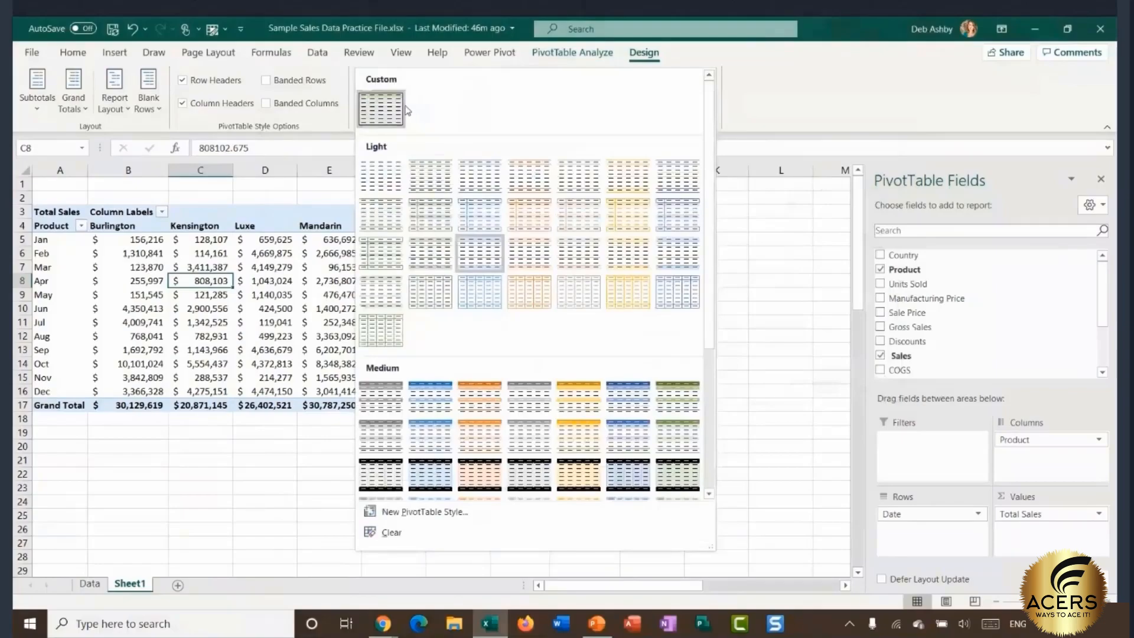
{"action": "left_click", "coordinate": [376, 108]}
{"action": "left_click", "coordinate": [325, 306]}
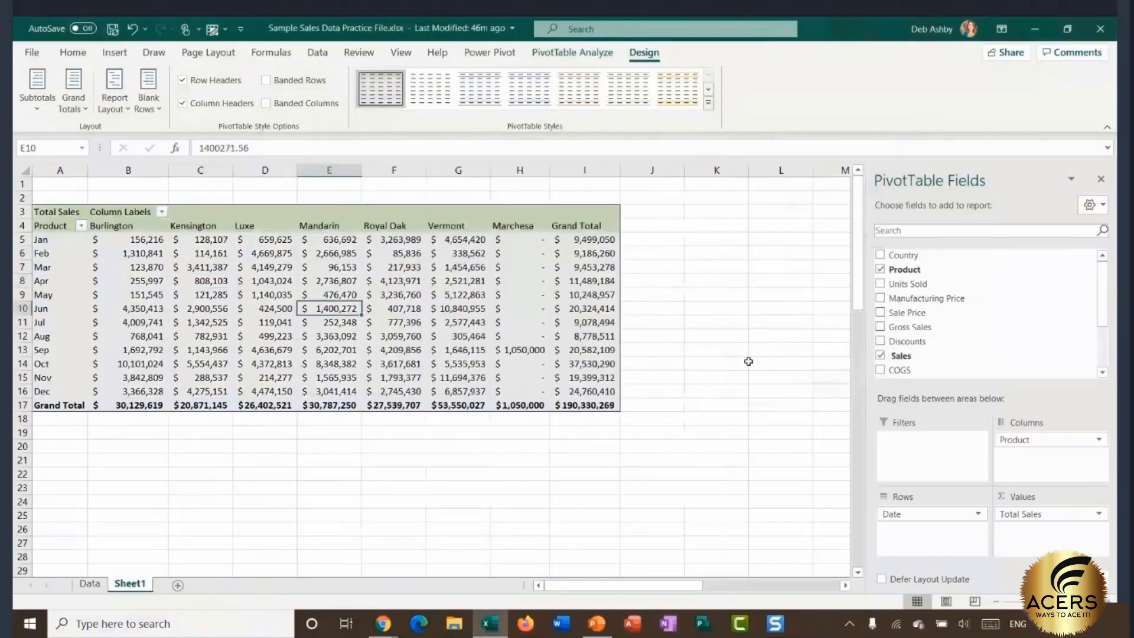
{"action": "left_click", "coordinate": [437, 265]}
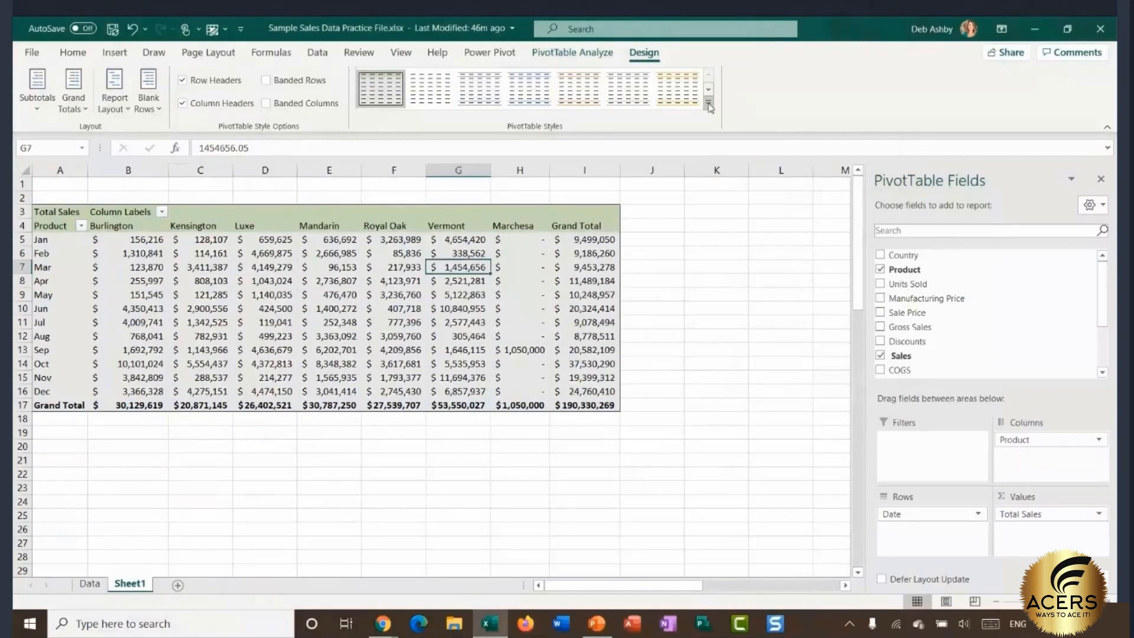
Step: Examine the styled PivotTable and the custom style's entry among the available PivotTable styles
{"action": "left_click", "coordinate": [708, 105]}
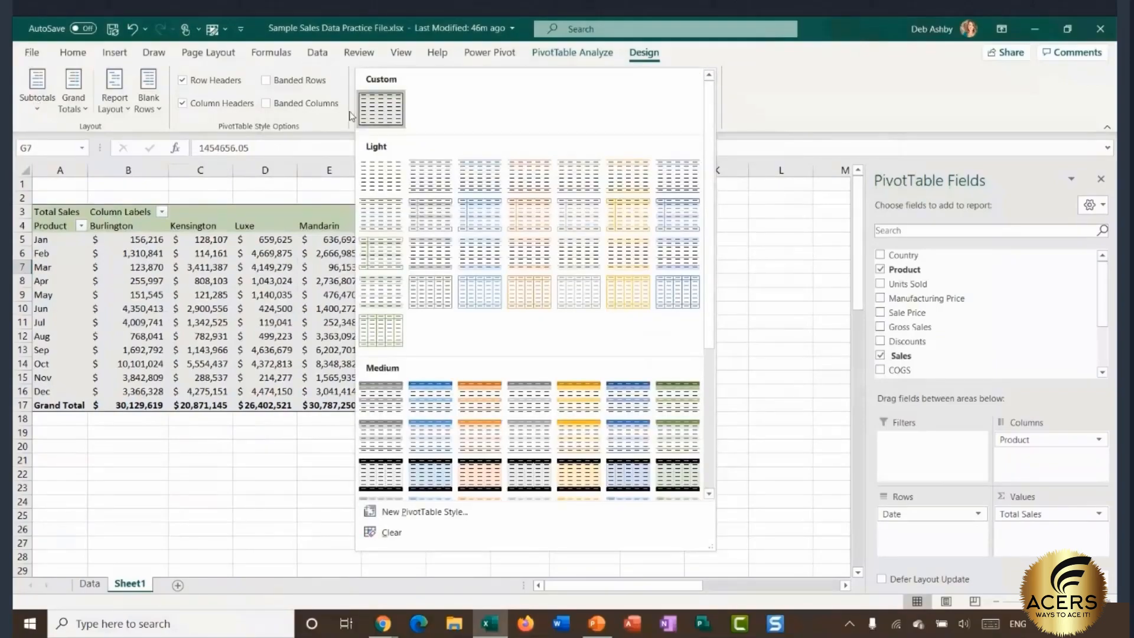
{"action": "left_click", "coordinate": [283, 293]}
{"action": "left_click", "coordinate": [280, 282]}
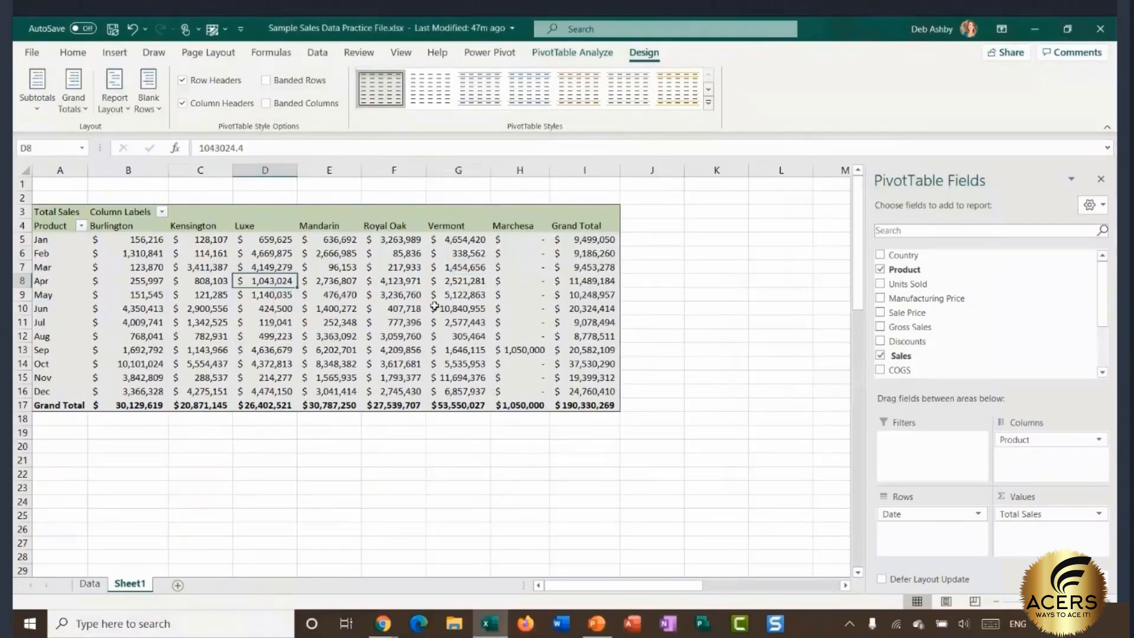
{"action": "mouse_move", "coordinate": [435, 306]}
{"action": "mouse_move", "coordinate": [315, 361]}
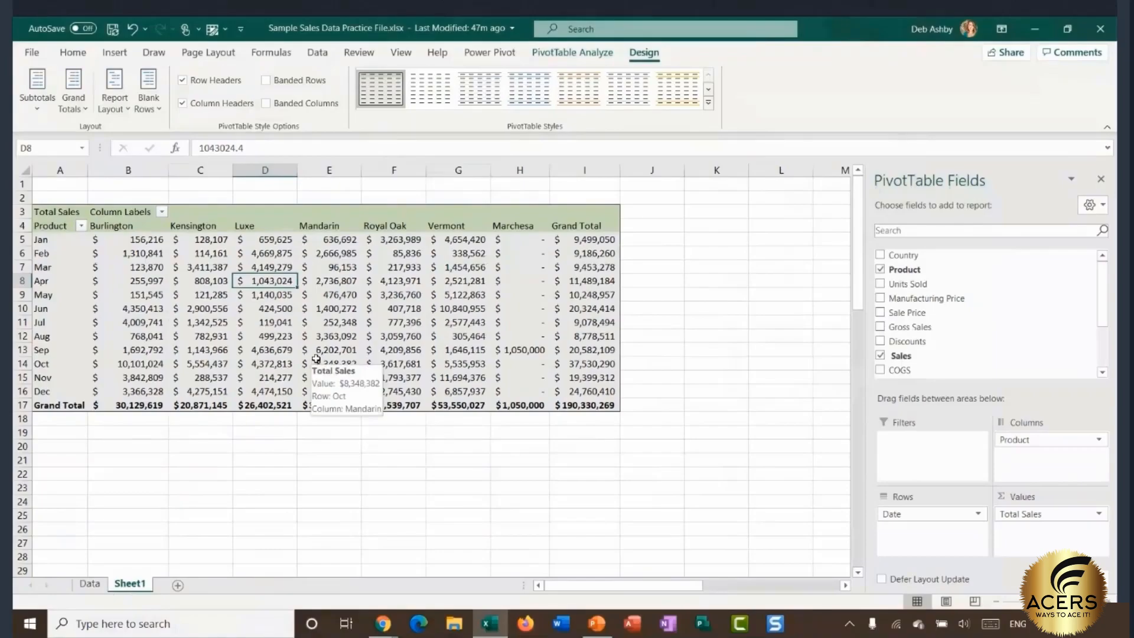
{"action": "mouse_move", "coordinate": [286, 349]}
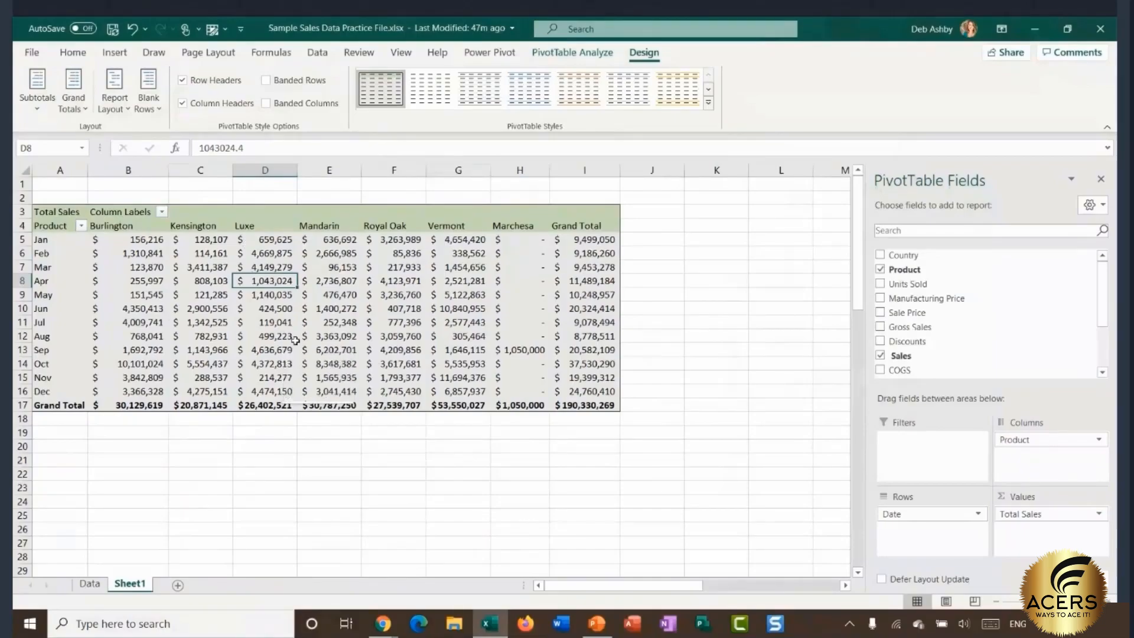
{"action": "left_click", "coordinate": [640, 269]}
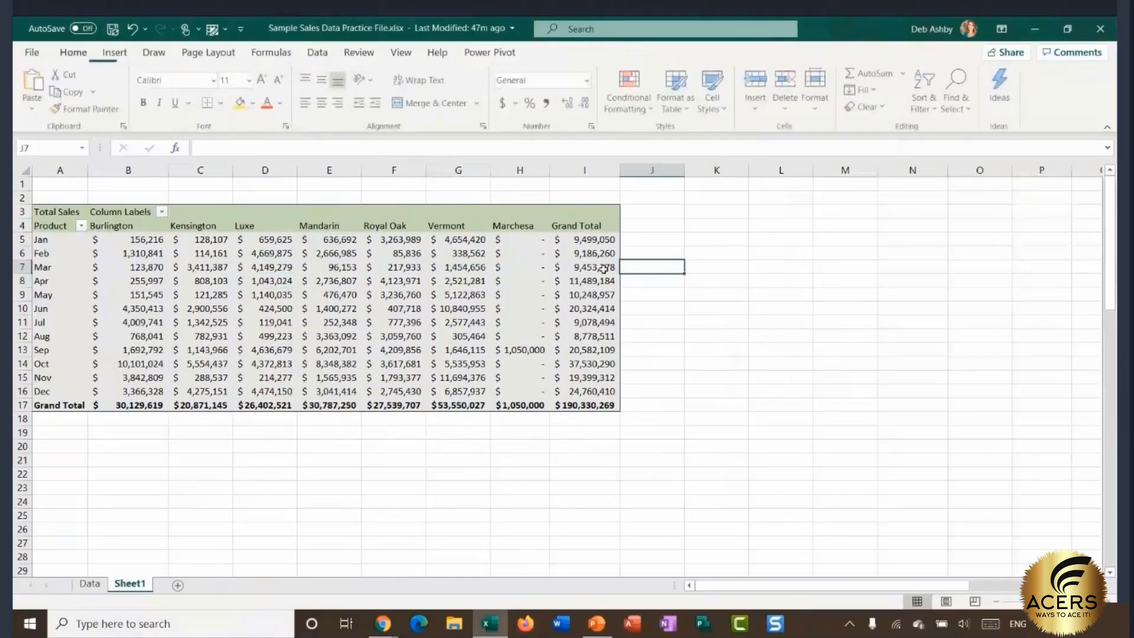
{"action": "left_click", "coordinate": [267, 292]}
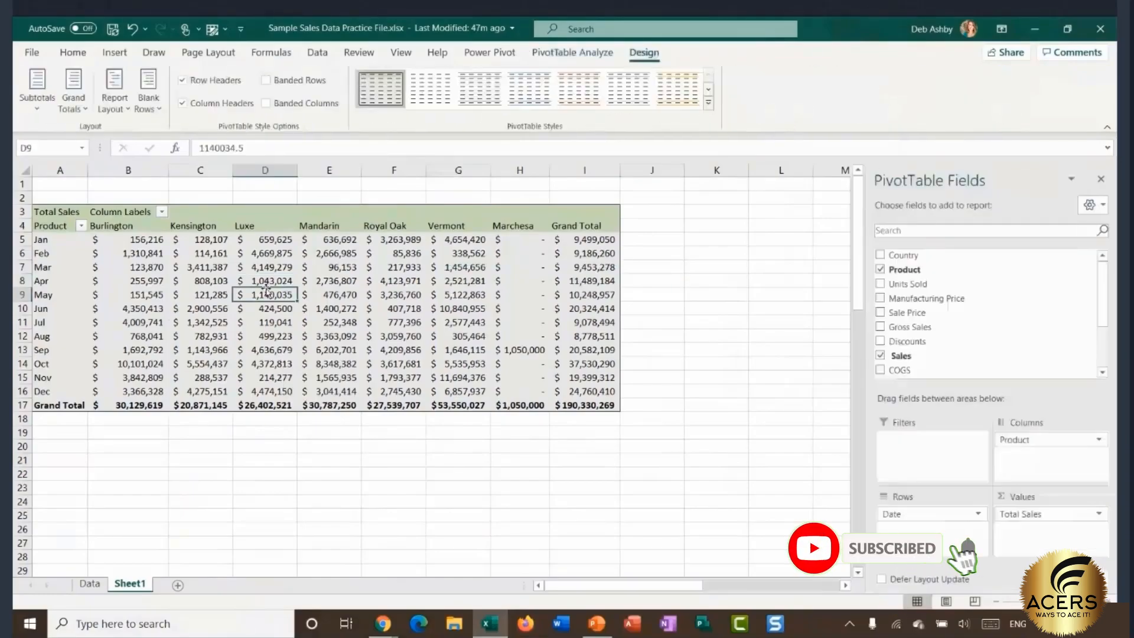
{"action": "key", "text": "ctrl+a"}
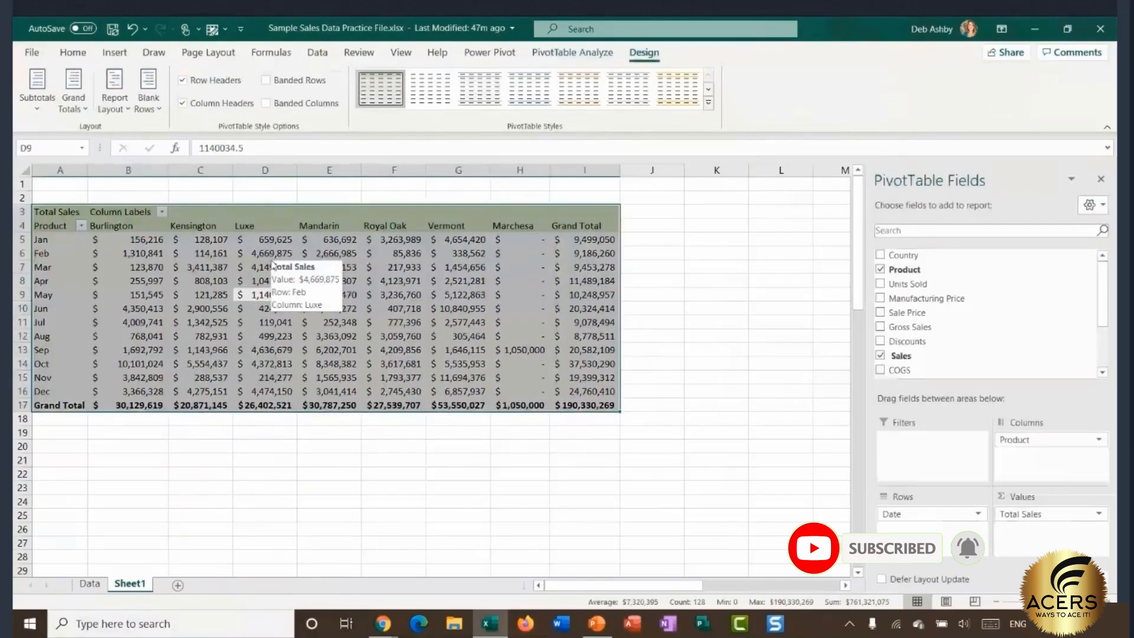
{"action": "left_click", "coordinate": [708, 105]}
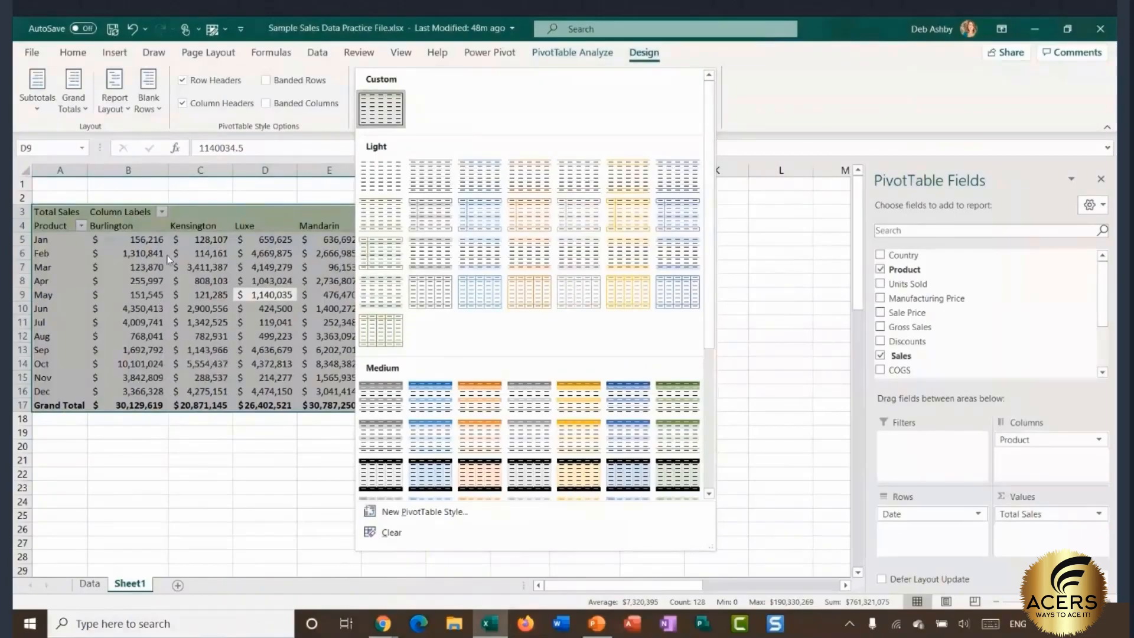
{"action": "left_click", "coordinate": [757, 283]}
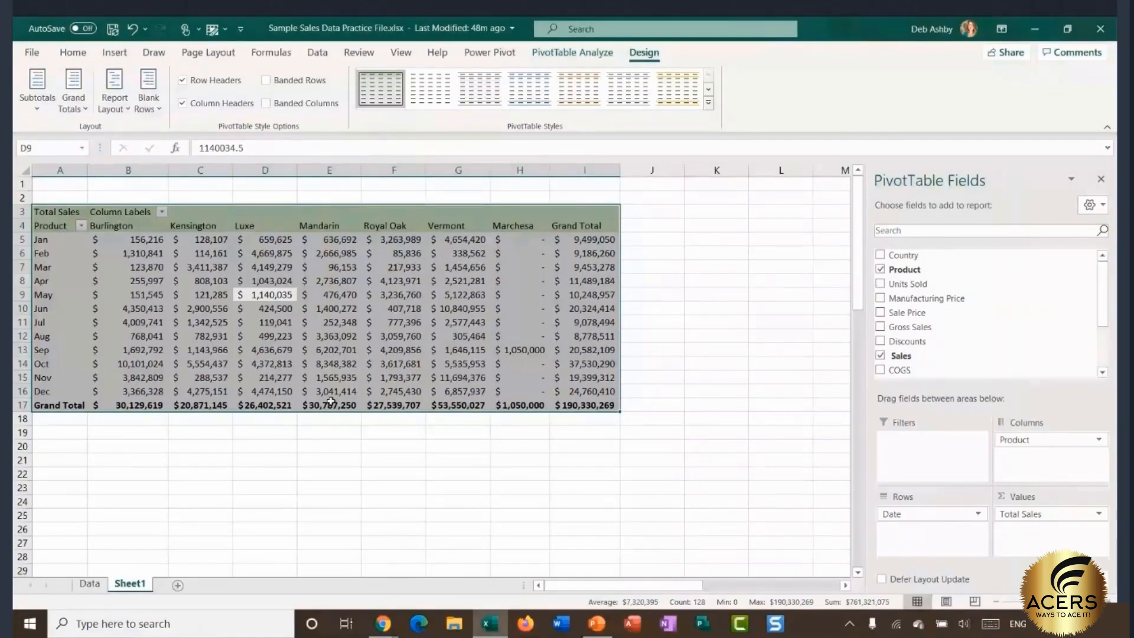
{"action": "left_click", "coordinate": [332, 305]}
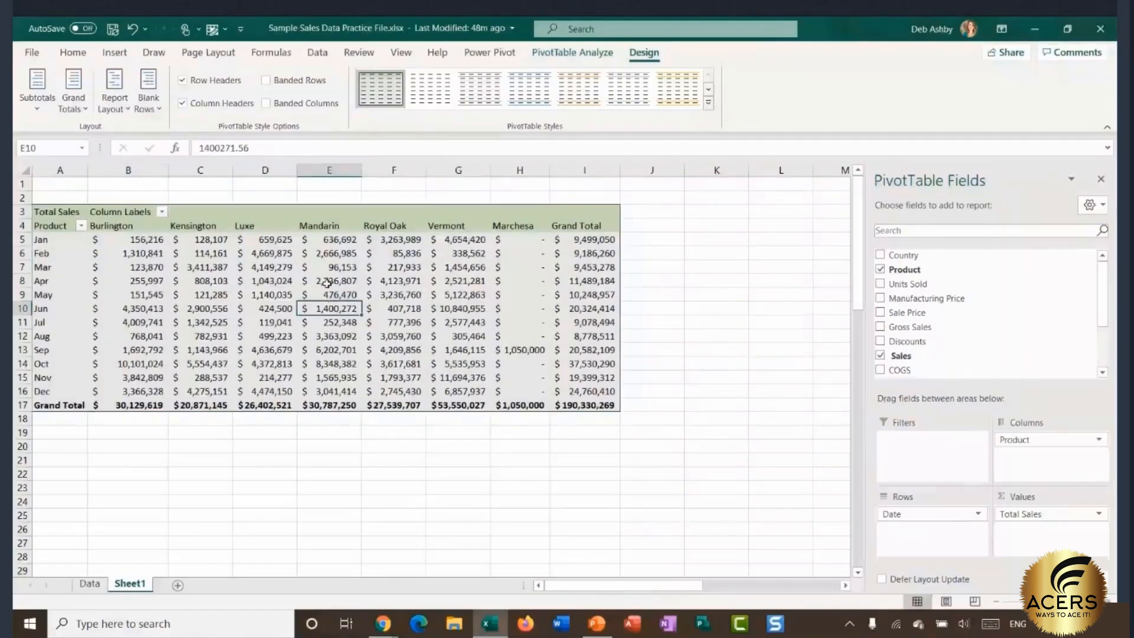
{"action": "left_click", "coordinate": [328, 282]}
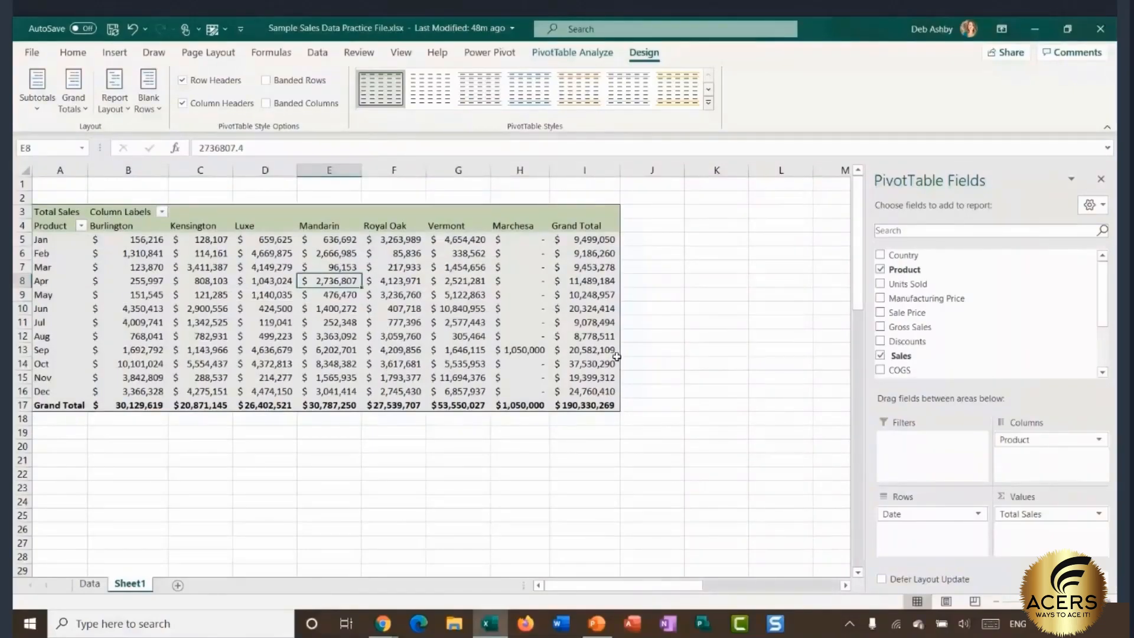
Step: Add the Country field to the PivotTable rows and place it above Date so months are grouped under each country
{"action": "mouse_move", "coordinate": [1102, 283]}
{"action": "left_mouse_down"}
{"action": "mouse_move", "coordinate": [1105, 324]}
{"action": "mouse_move", "coordinate": [1103, 274]}
{"action": "left_mouse_up"}
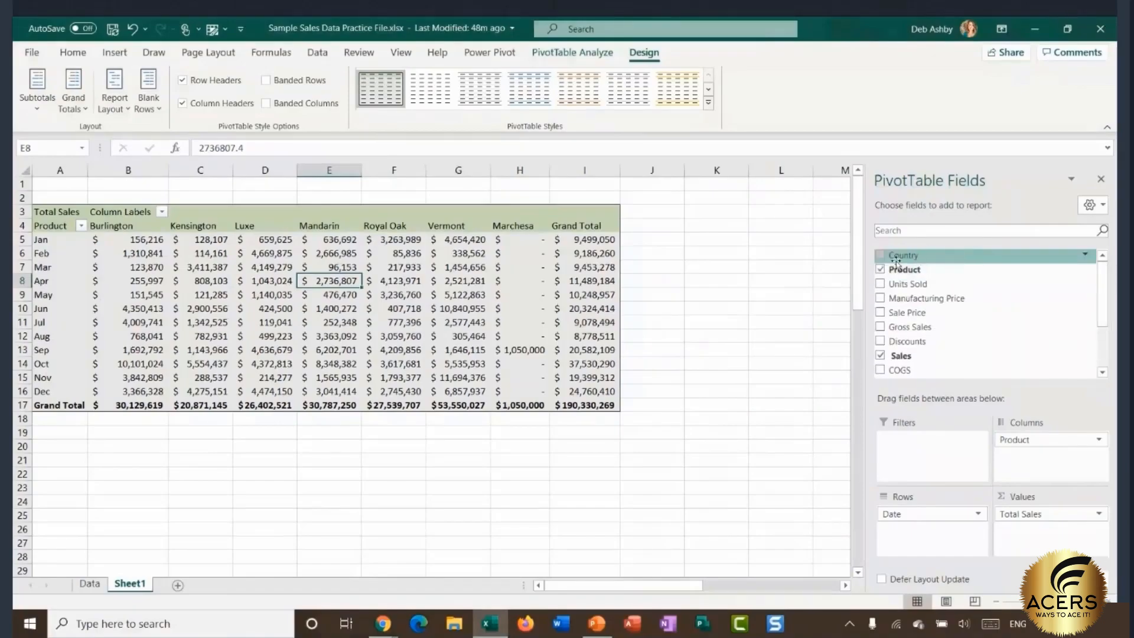
{"action": "left_click_drag", "start_coordinate": [895, 263], "coordinate": [908, 541]}
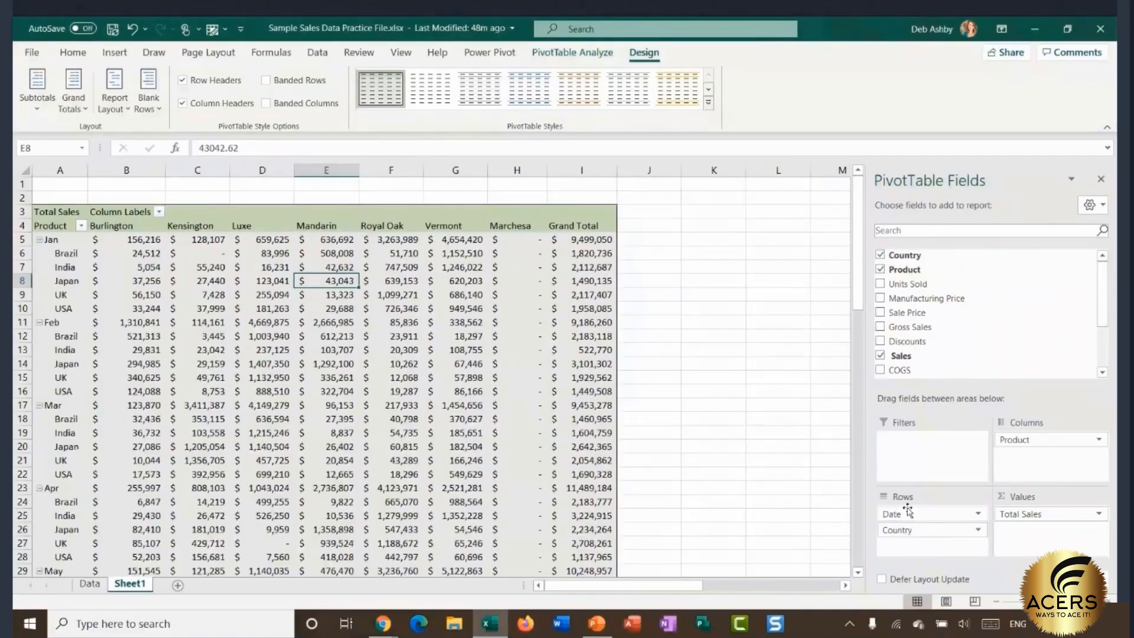
{"action": "left_click_drag", "start_coordinate": [904, 529], "coordinate": [907, 510]}
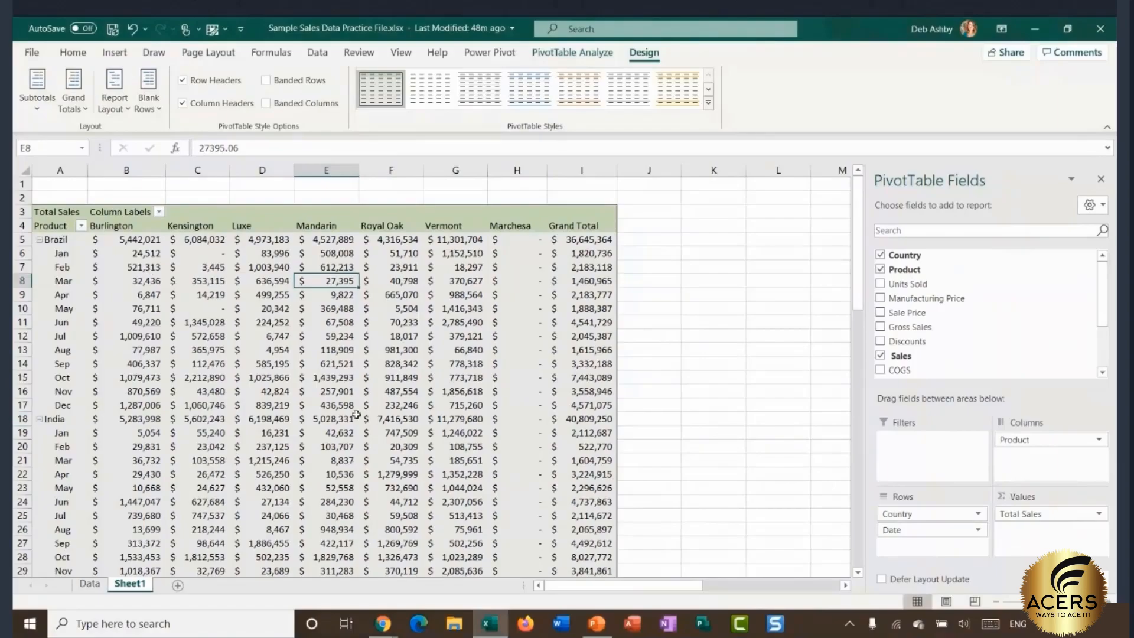
{"action": "scroll", "coordinate": [108, 365], "scroll_direction": "down", "scroll_amount": 2}
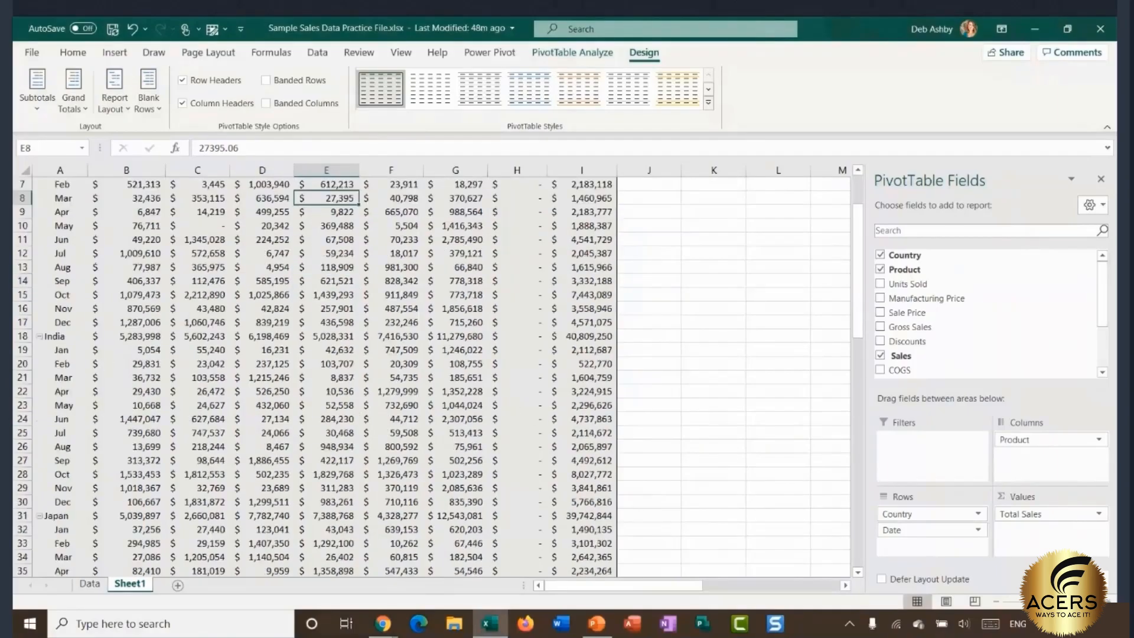
{"action": "scroll", "coordinate": [112, 420], "scroll_direction": "up", "scroll_amount": 2}
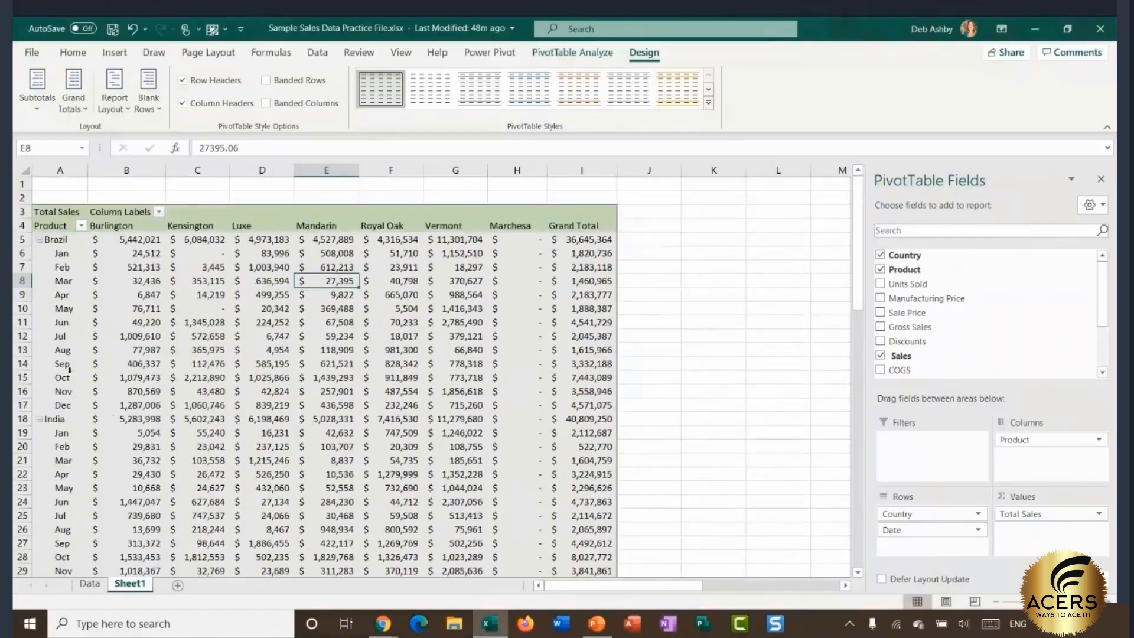
Step: Insert a blank line after each item in the PivotTable to separate the country groups
{"action": "left_click", "coordinate": [118, 311]}
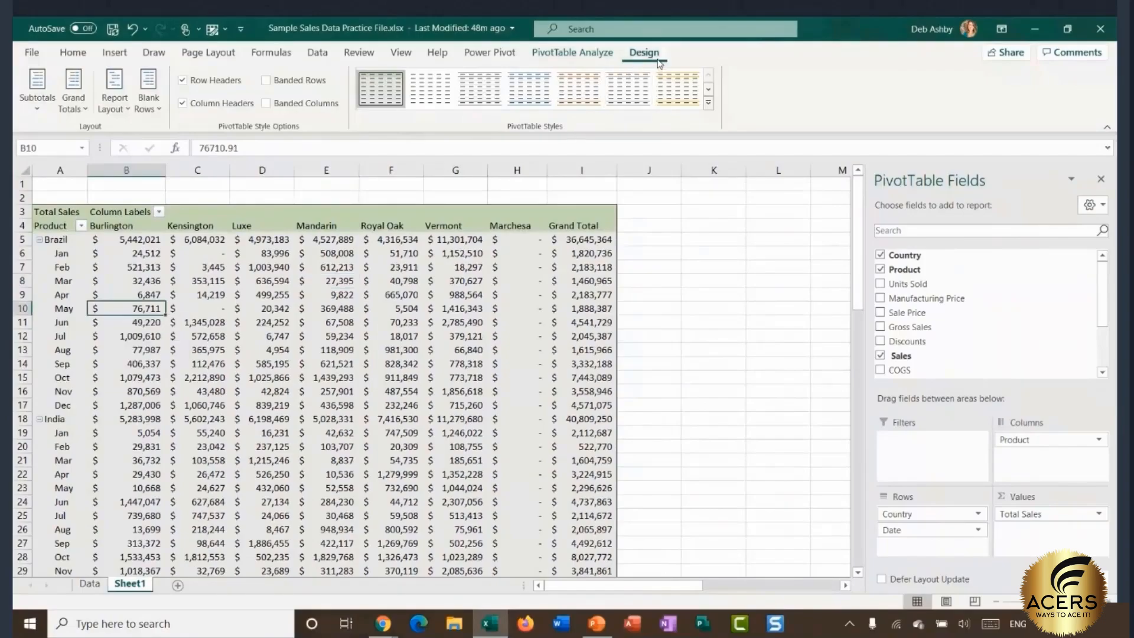
{"action": "left_click", "coordinate": [149, 107]}
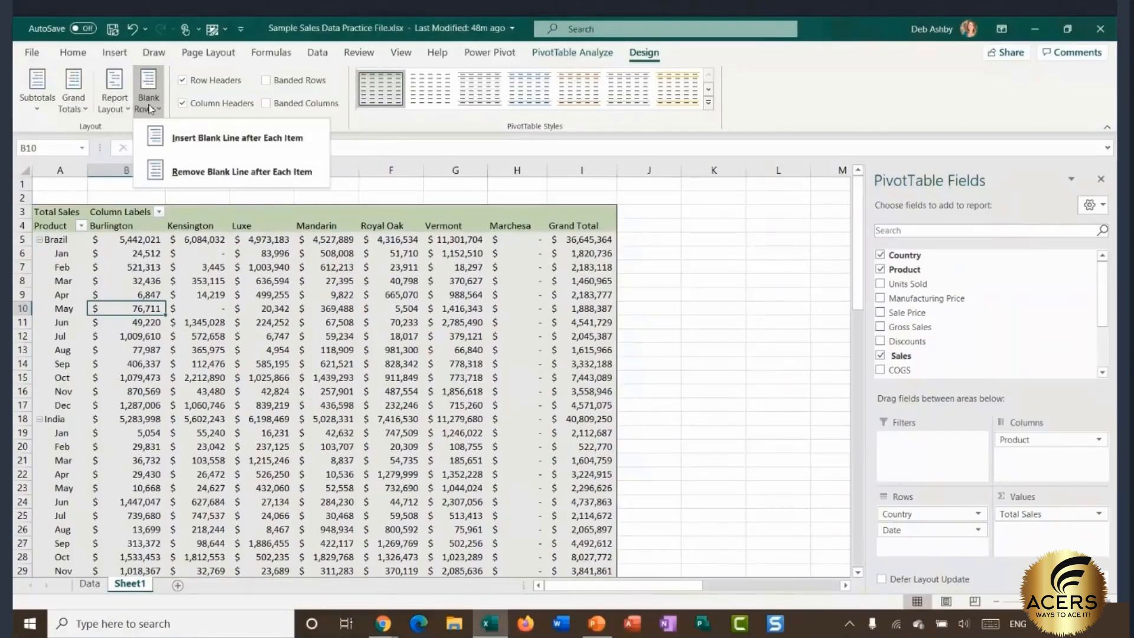
{"action": "left_click", "coordinate": [254, 138]}
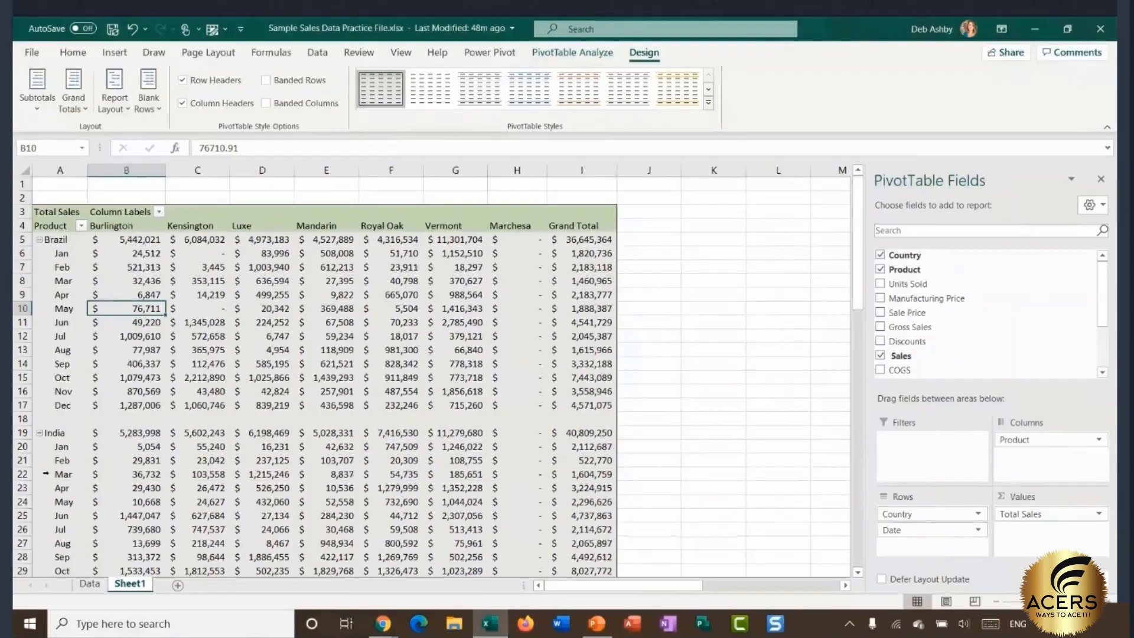
{"action": "scroll", "coordinate": [479, 422], "scroll_direction": "down", "scroll_amount": 3}
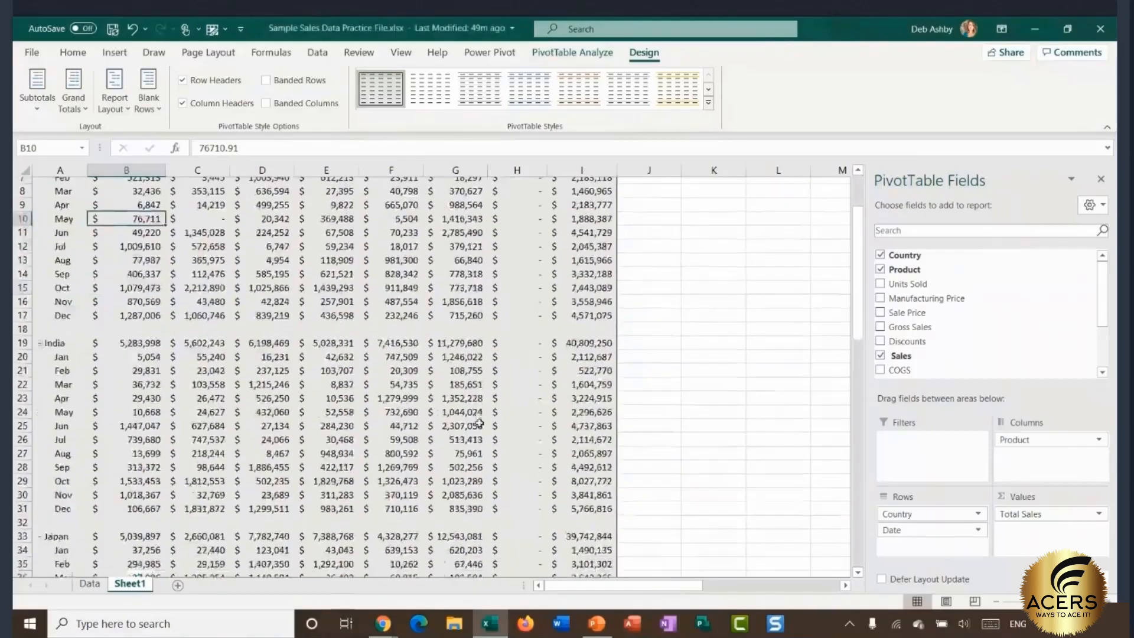
{"action": "scroll", "coordinate": [479, 423], "scroll_direction": "up", "scroll_amount": 4}
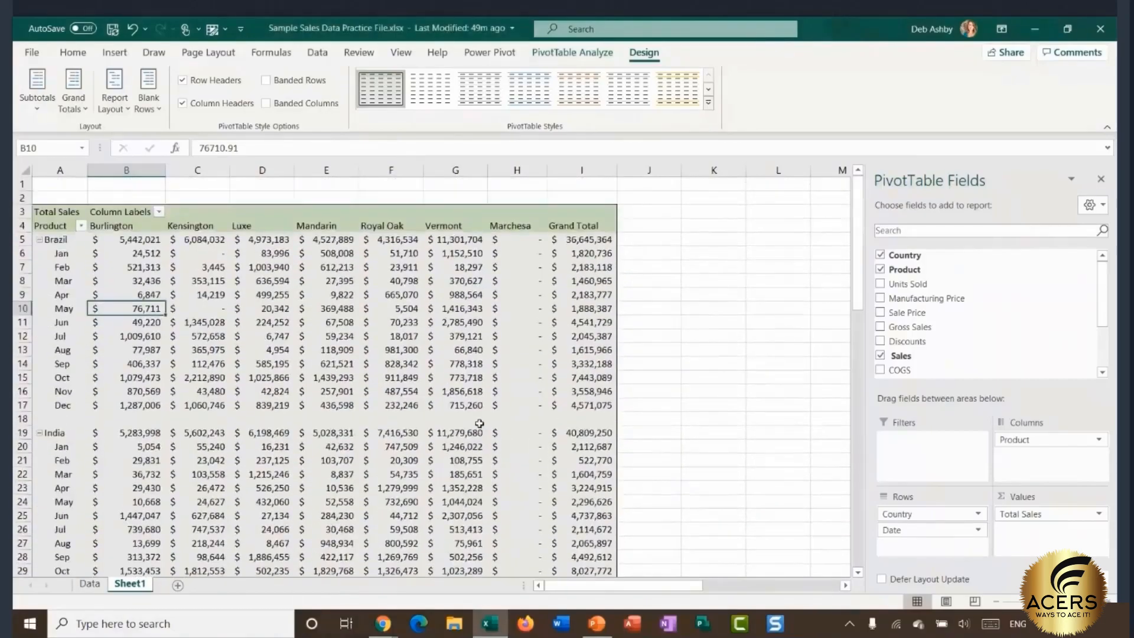
Step: Apply the blue style from the second row of the Medium group to the PivotTable, and review it across the country groups
{"action": "left_click", "coordinate": [339, 336]}
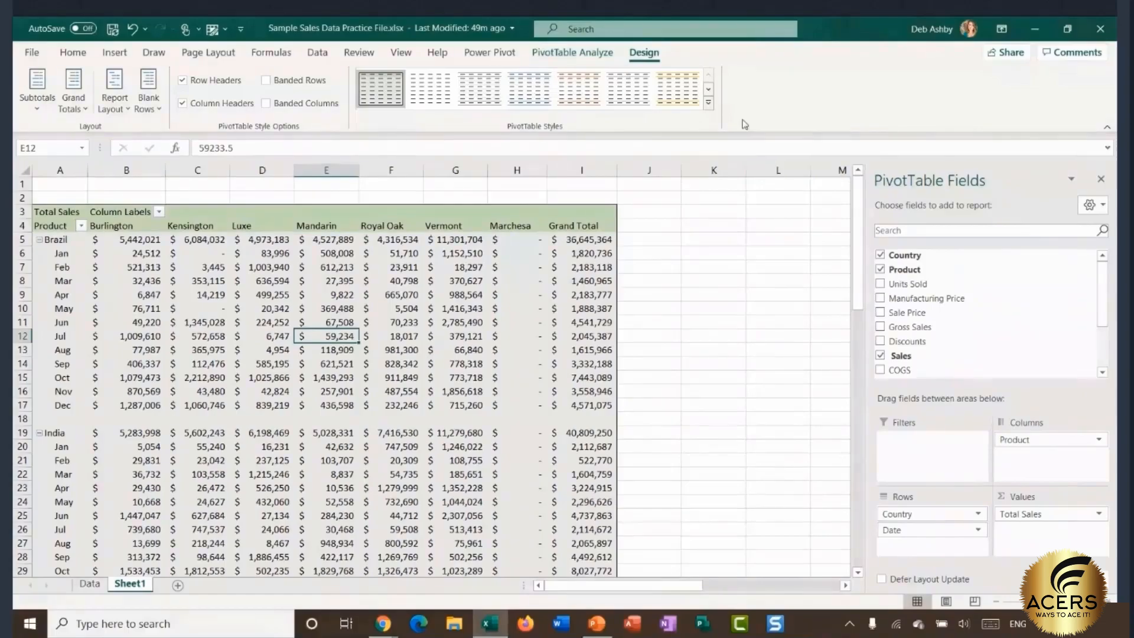
{"action": "left_click", "coordinate": [708, 102]}
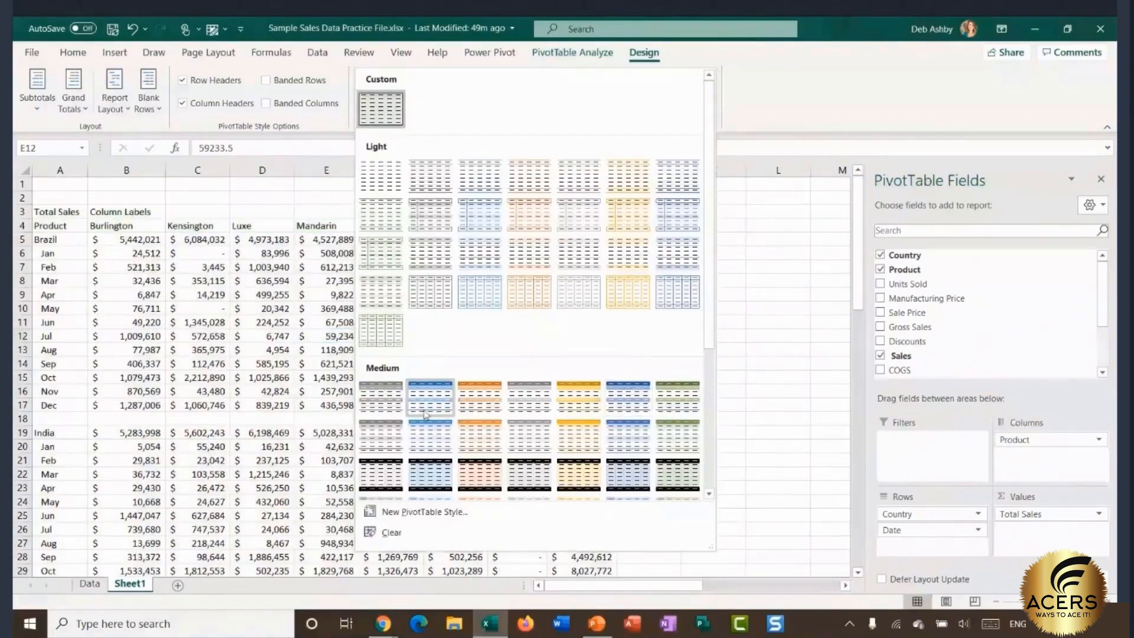
{"action": "left_click", "coordinate": [416, 425]}
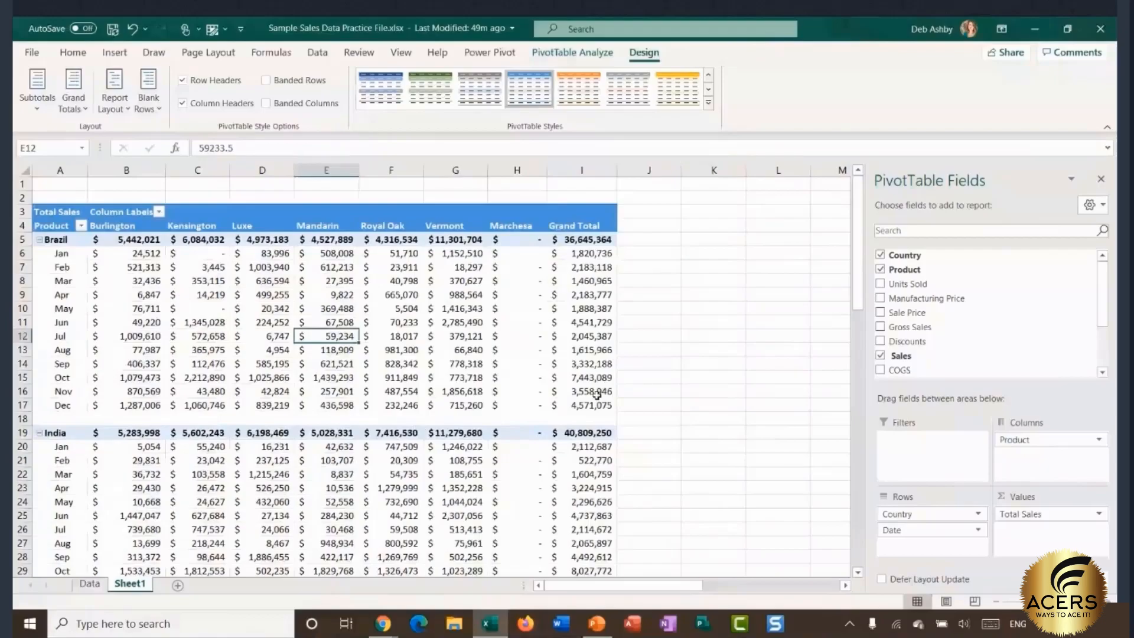
{"action": "left_click", "coordinate": [714, 364]}
{"action": "scroll", "coordinate": [461, 387], "scroll_direction": "down", "scroll_amount": 3}
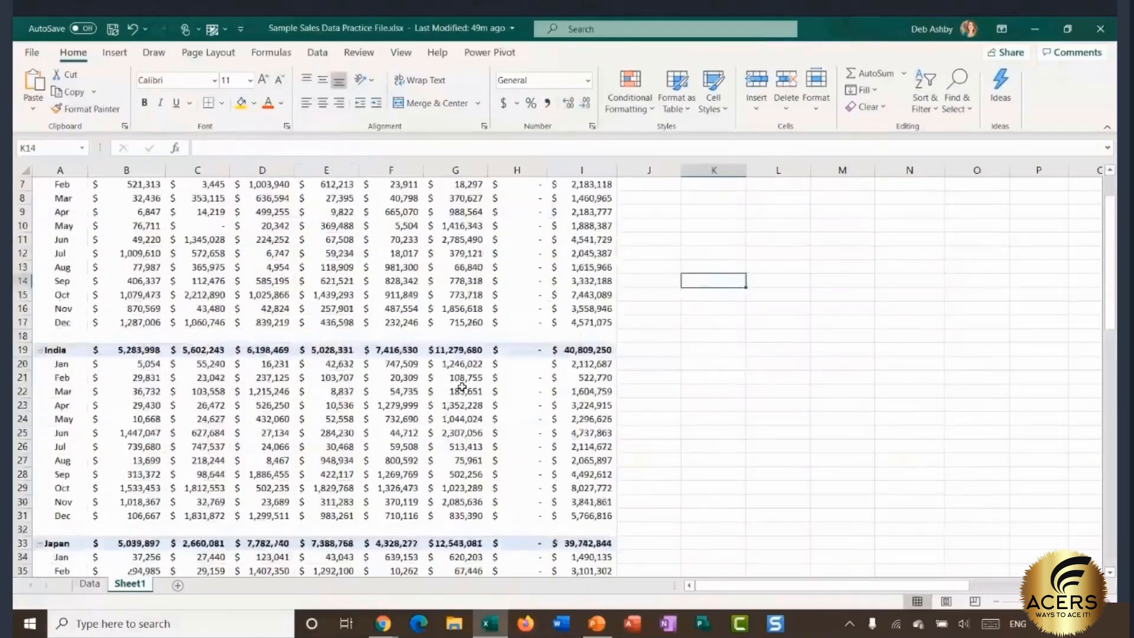
{"action": "scroll", "coordinate": [251, 413], "scroll_direction": "down", "scroll_amount": 6}
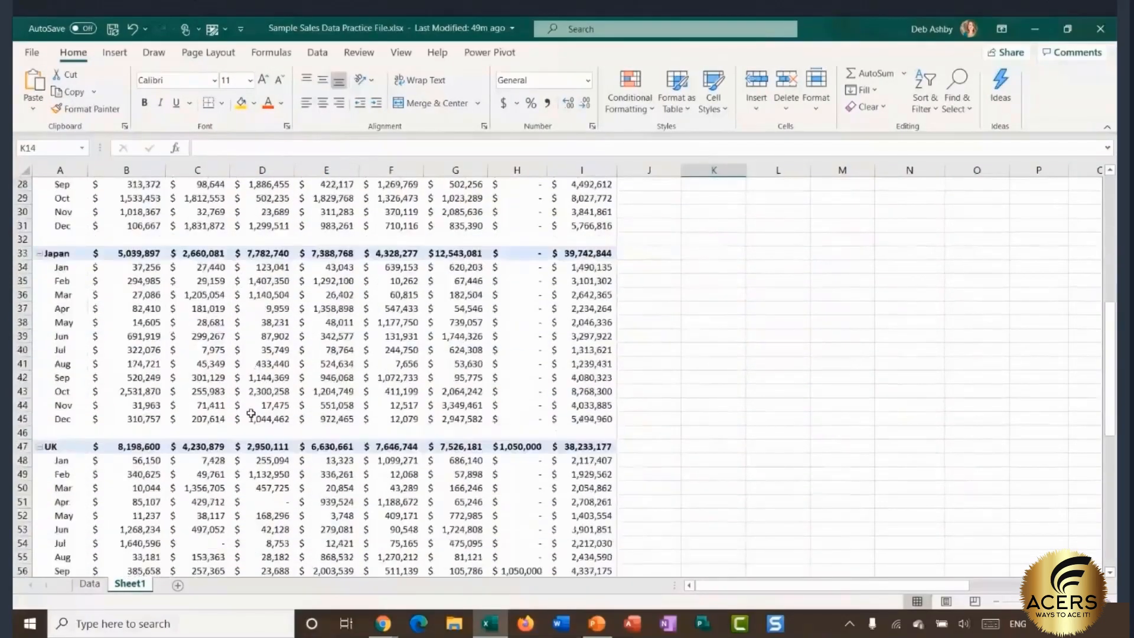
{"action": "scroll", "coordinate": [251, 414], "scroll_direction": "up", "scroll_amount": 9}
{"action": "left_click", "coordinate": [277, 347]}
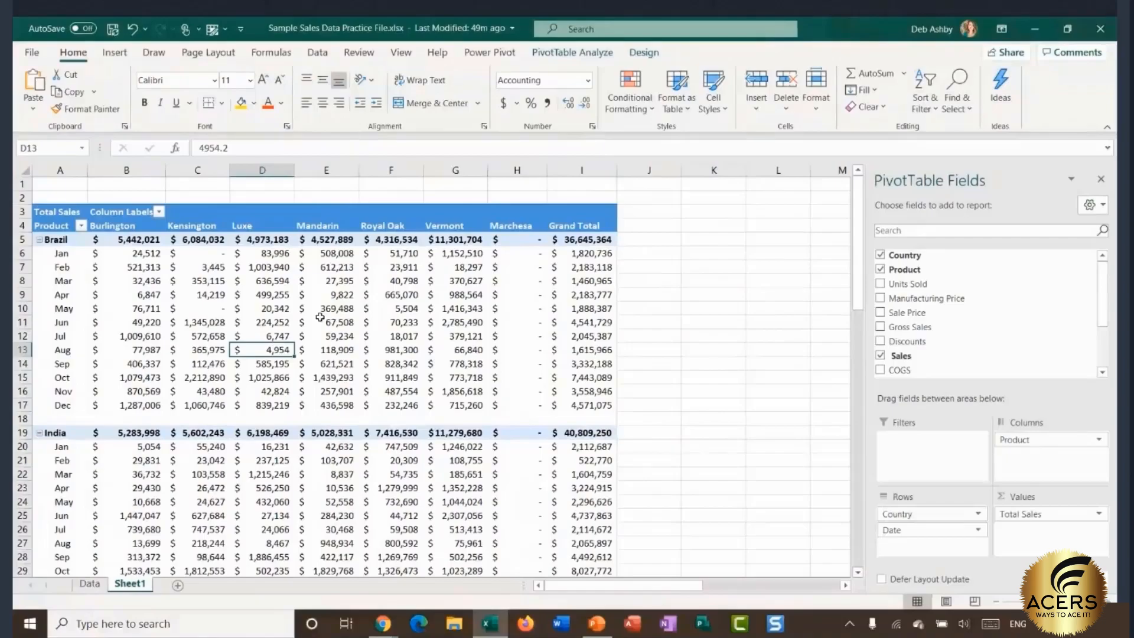
{"action": "left_click", "coordinate": [643, 53]}
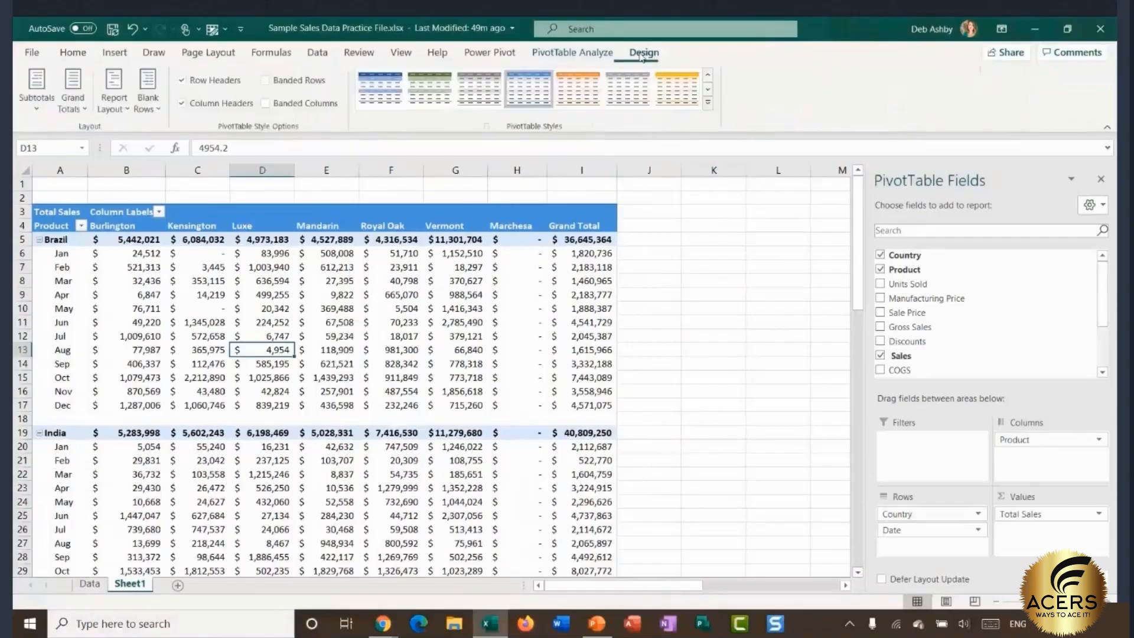
{"action": "left_click", "coordinate": [344, 324]}
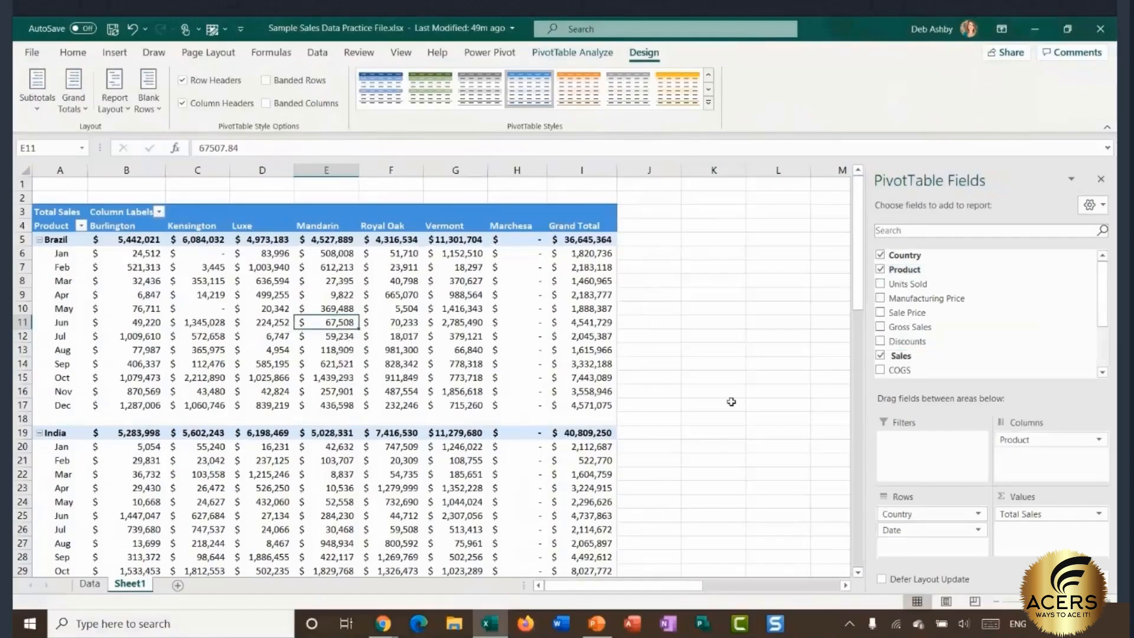
Step: Remove Date and Country from the PivotTable rows, and move Product from the columns to the rows
{"action": "left_click_drag", "start_coordinate": [907, 535], "coordinate": [781, 510]}
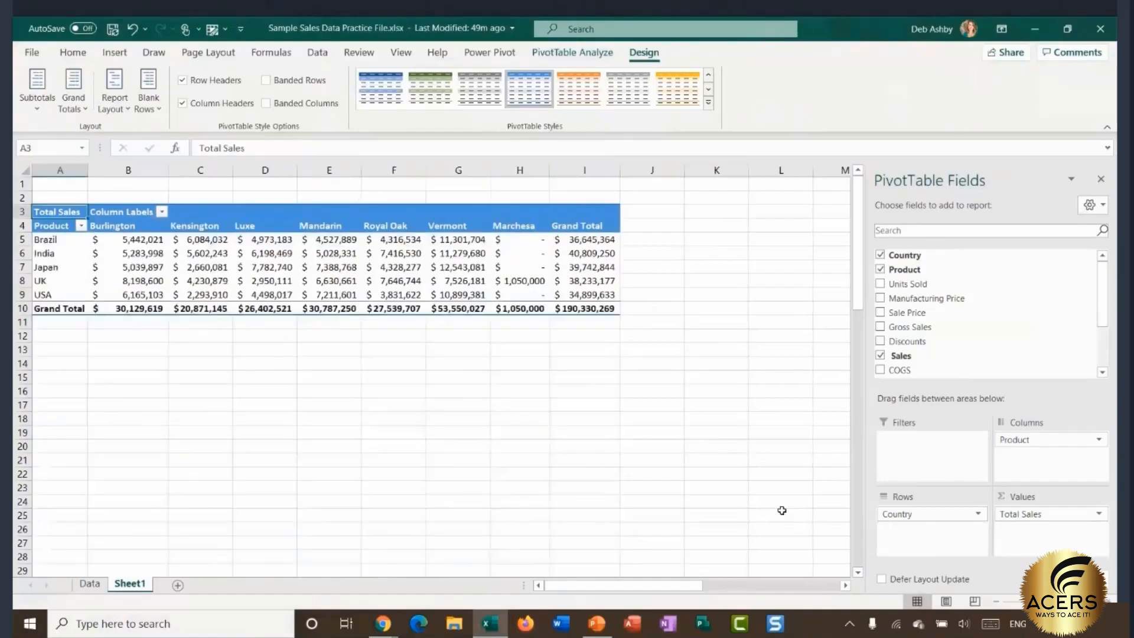
{"action": "left_click_drag", "start_coordinate": [1080, 439], "coordinate": [812, 460]}
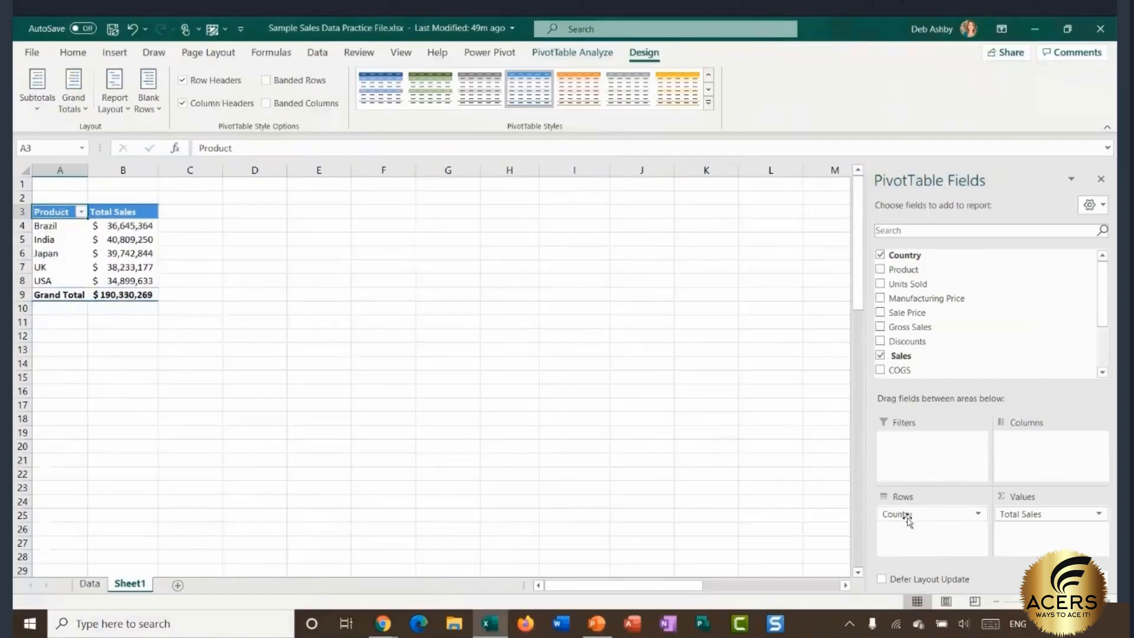
{"action": "left_click_drag", "start_coordinate": [905, 516], "coordinate": [799, 506]}
{"action": "left_click_drag", "start_coordinate": [903, 269], "coordinate": [928, 540]}
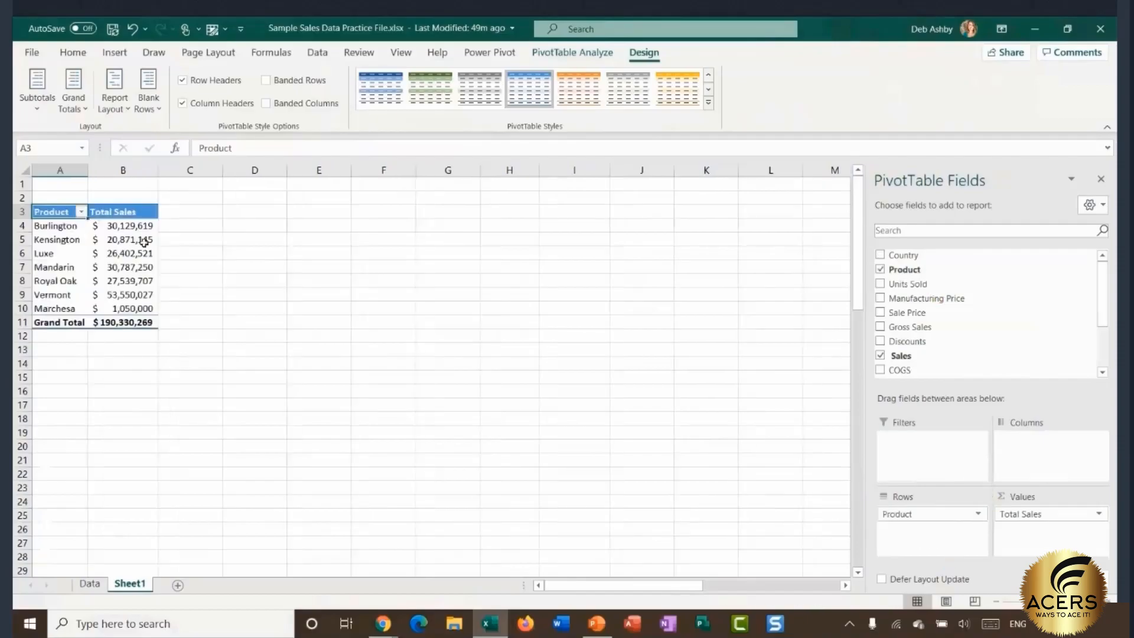
Step: Widen column A slightly and sort the PivotTable's Total Sales values from largest to smallest
{"action": "left_click_drag", "start_coordinate": [88, 171], "coordinate": [103, 171]}
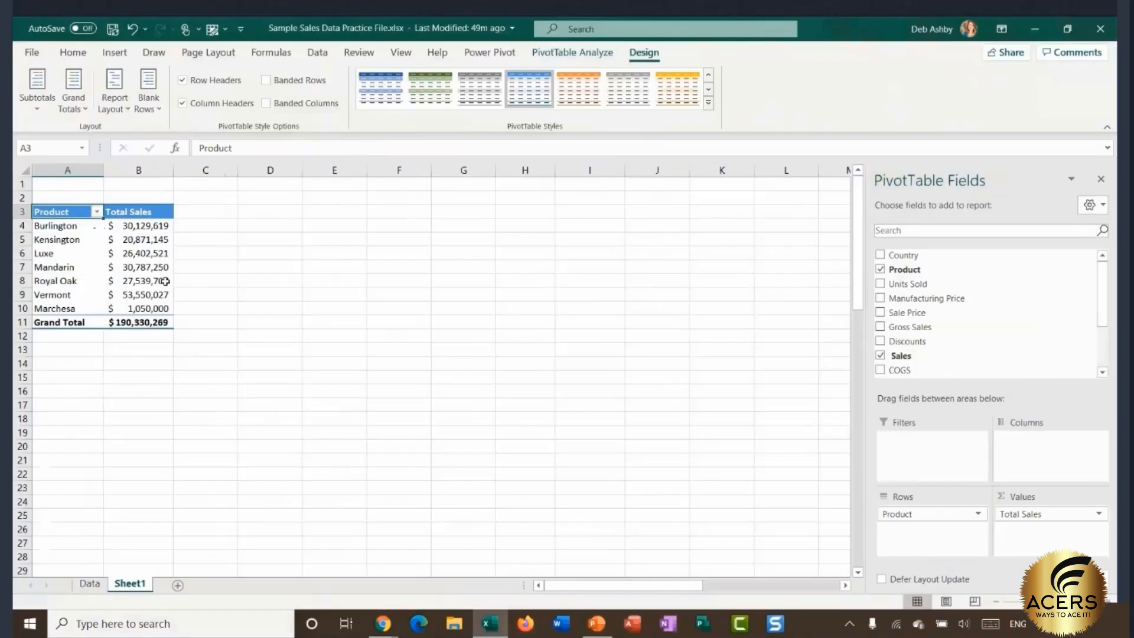
{"action": "mouse_move", "coordinate": [165, 281]}
{"action": "left_click", "coordinate": [127, 223]}
{"action": "right_click", "coordinate": [127, 223]}
{"action": "mouse_move", "coordinate": [183, 320]}
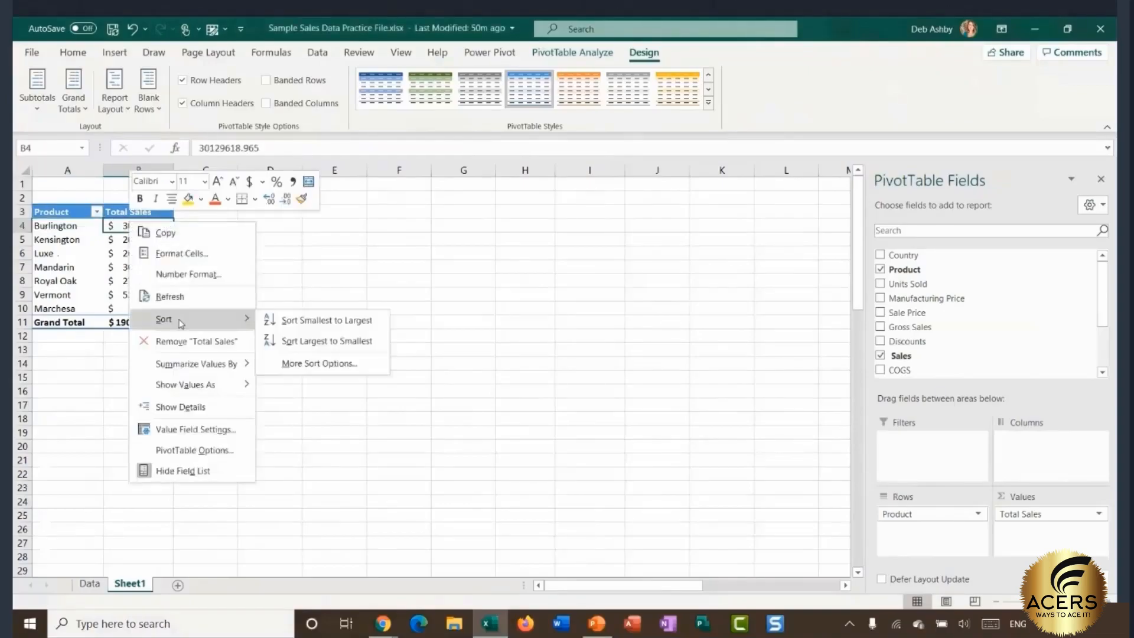
{"action": "left_click", "coordinate": [309, 341]}
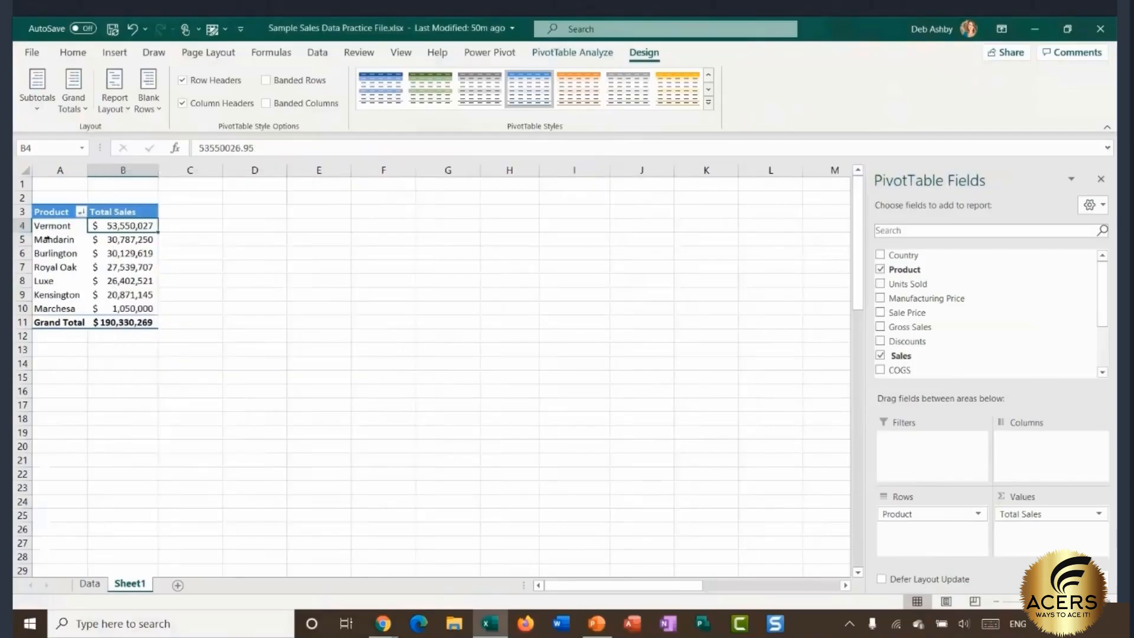
Step: Widen column A and filter the Product field to the top 3 items by Total Sales
{"action": "left_click", "coordinate": [58, 228]}
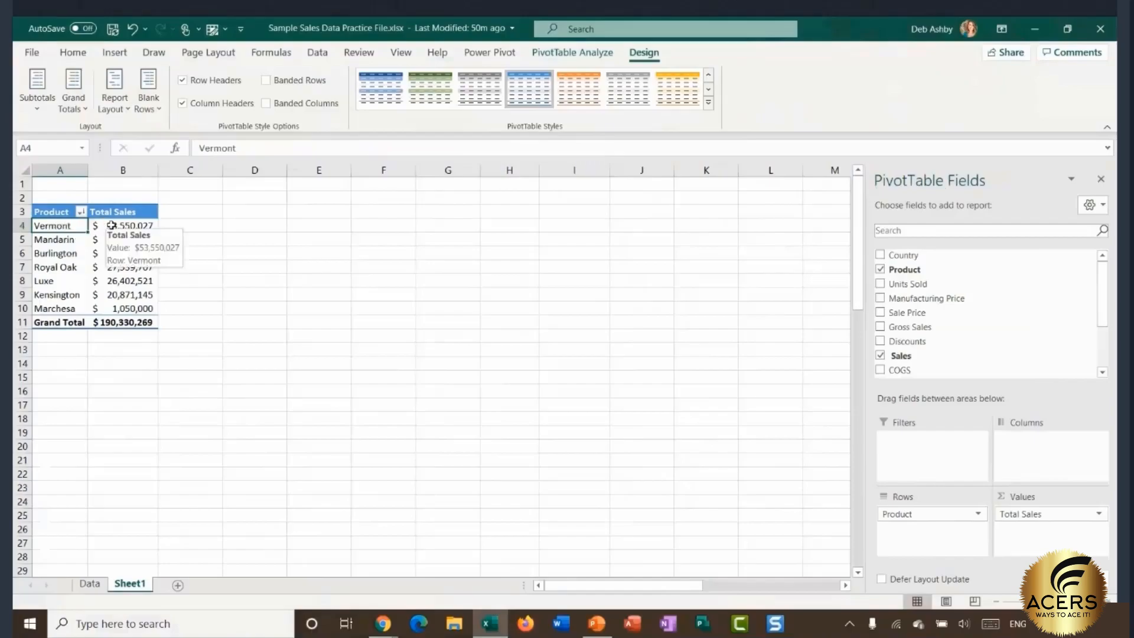
{"action": "left_click", "coordinate": [132, 223]}
{"action": "left_click_drag", "start_coordinate": [87, 172], "coordinate": [111, 175]}
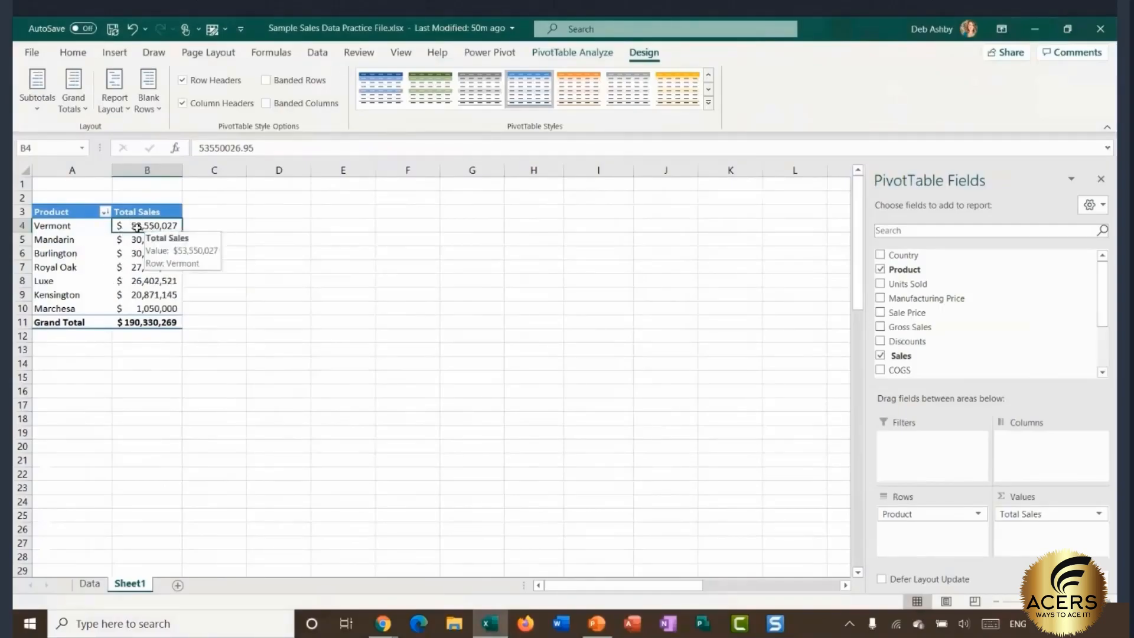
{"action": "left_click", "coordinate": [105, 213]}
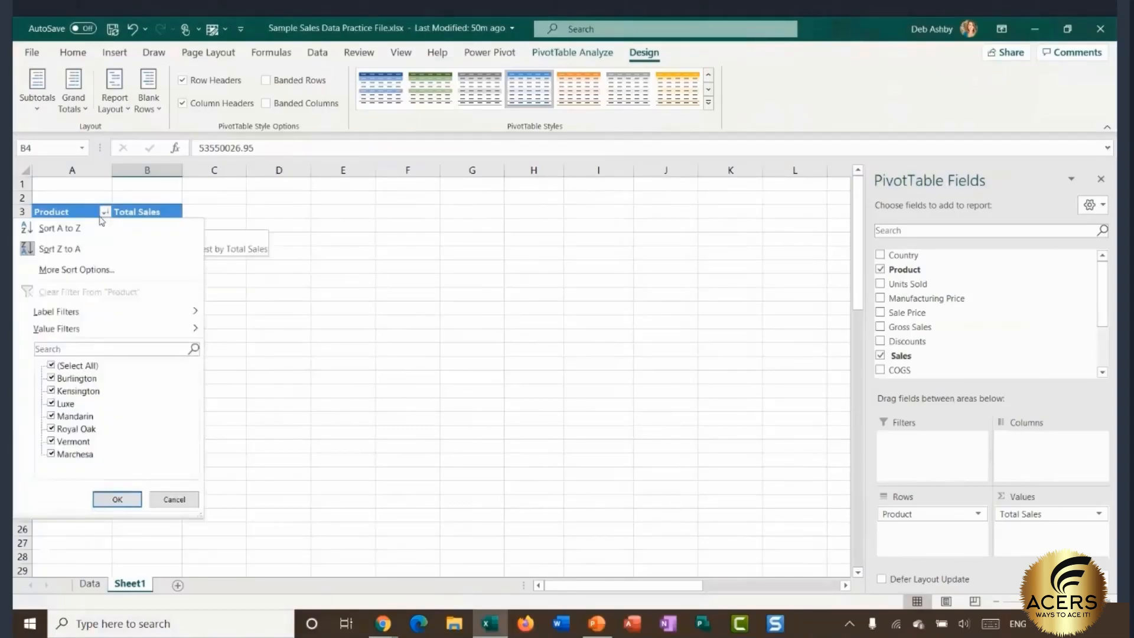
{"action": "mouse_move", "coordinate": [86, 331]}
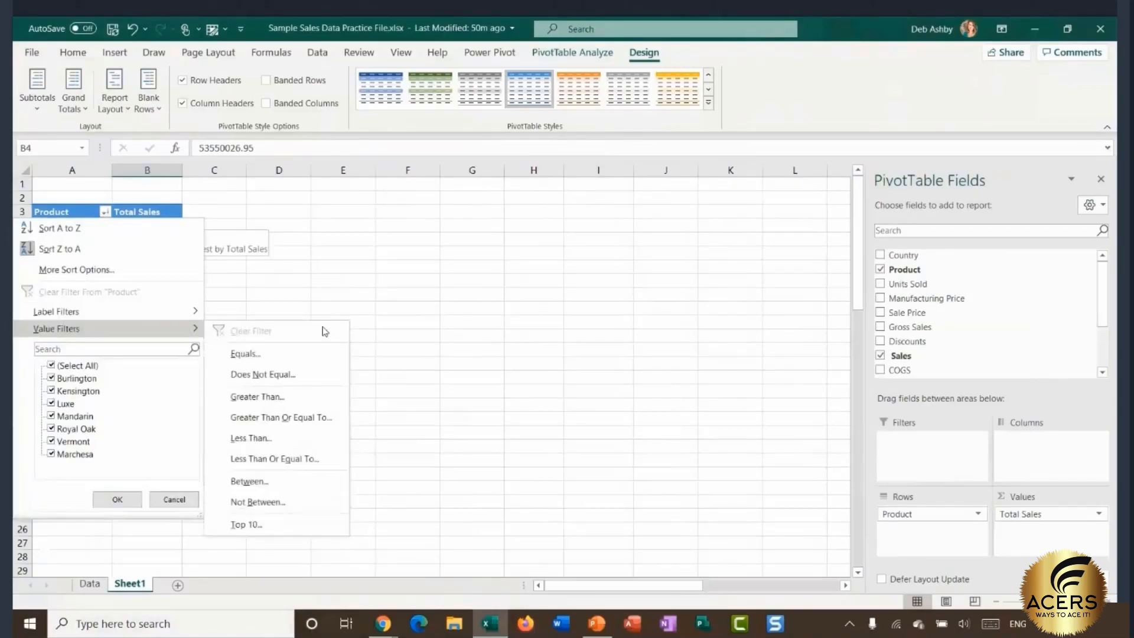
{"action": "left_click", "coordinate": [299, 531]}
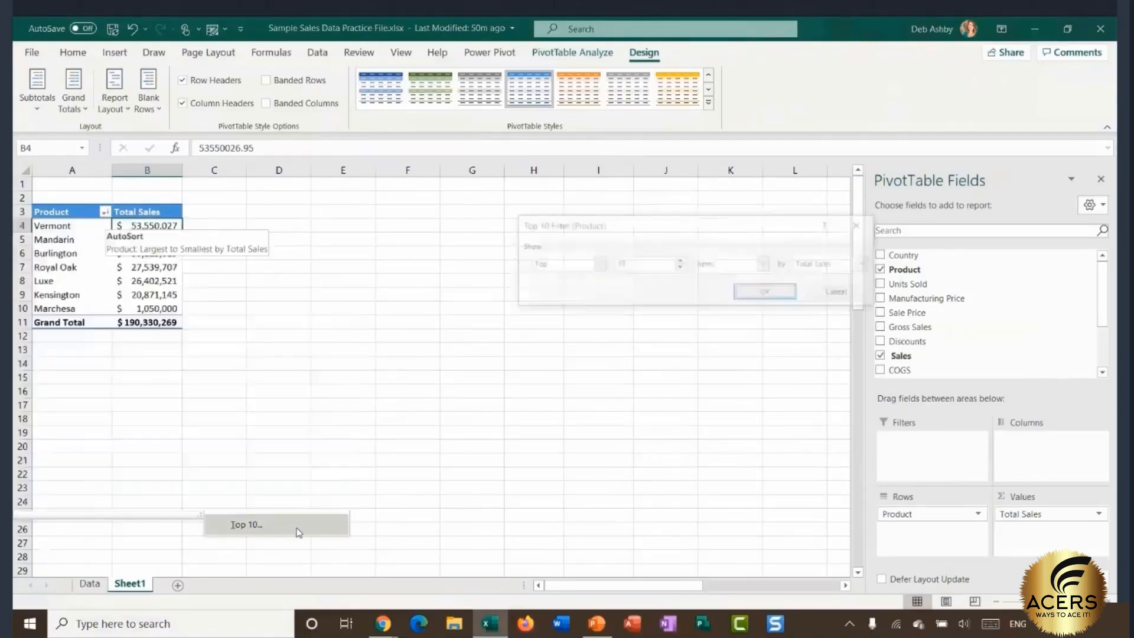
{"action": "left_click_drag", "start_coordinate": [670, 228], "coordinate": [501, 219]}
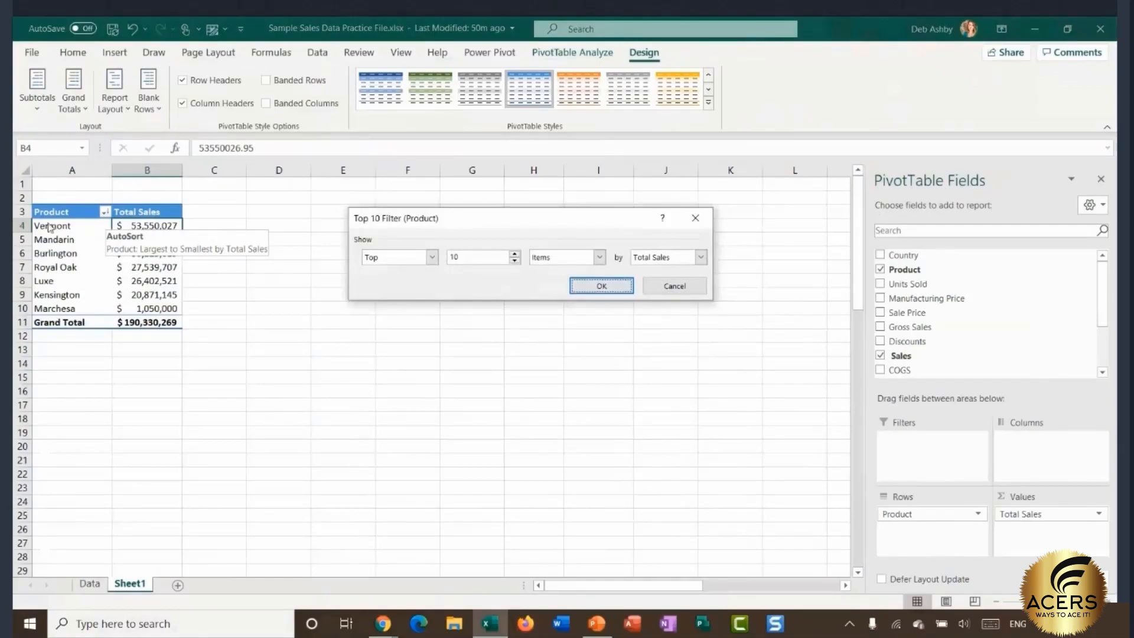
{"action": "left_click", "coordinate": [514, 261]}
{"action": "left_click", "coordinate": [601, 286]}
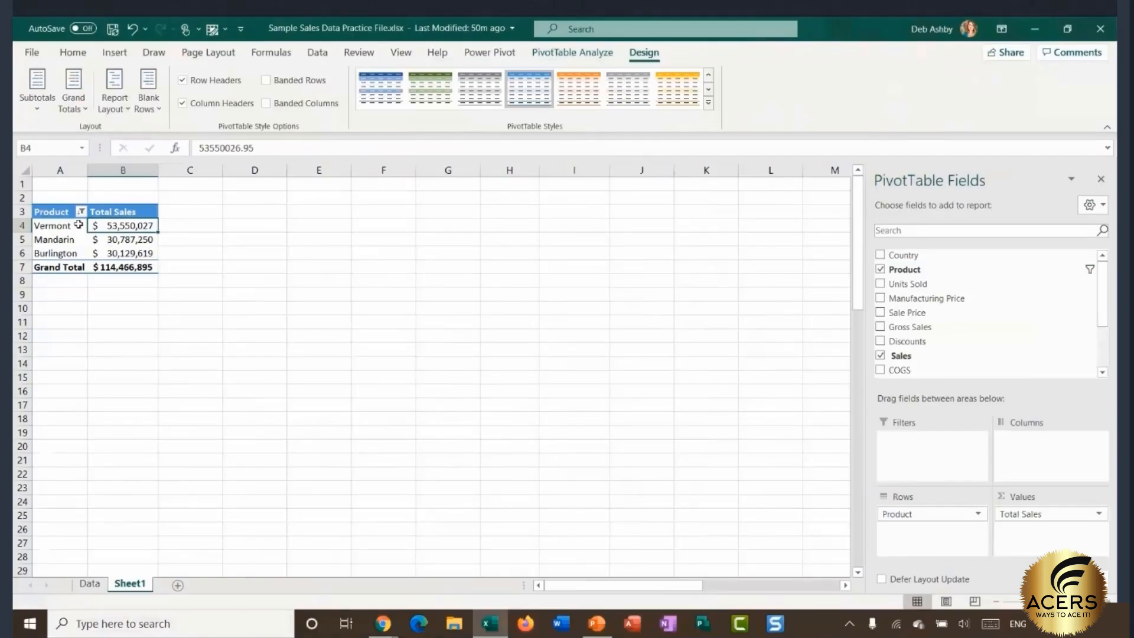
Step: Clear the value filter from the Product field and widen column A slightly
{"action": "left_click", "coordinate": [81, 212]}
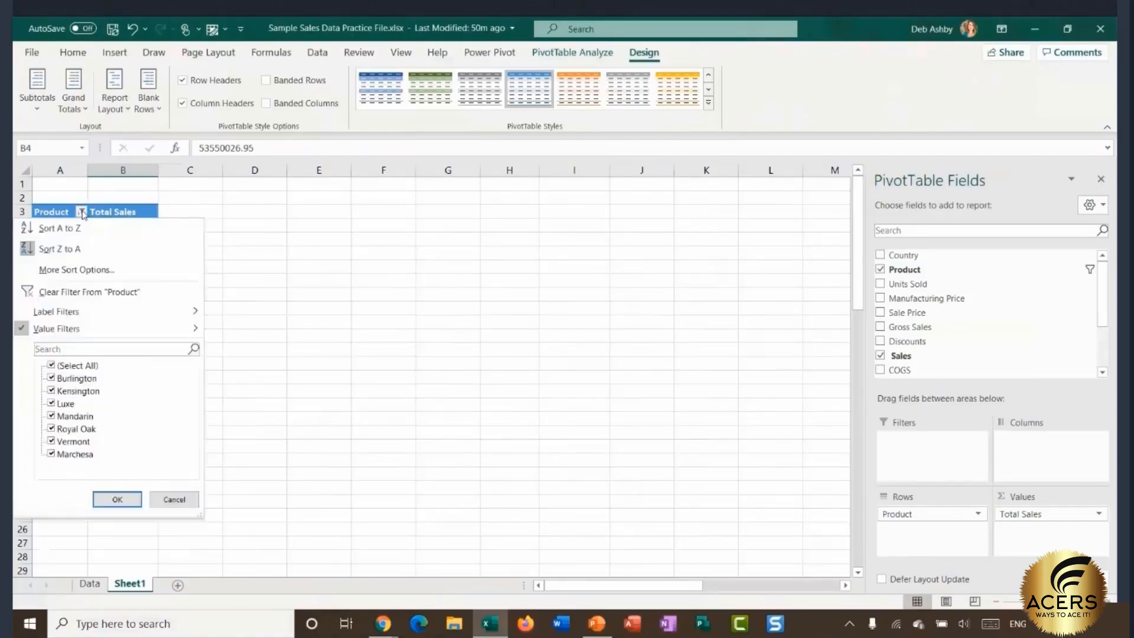
{"action": "left_click", "coordinate": [71, 292]}
{"action": "left_click", "coordinate": [59, 267]}
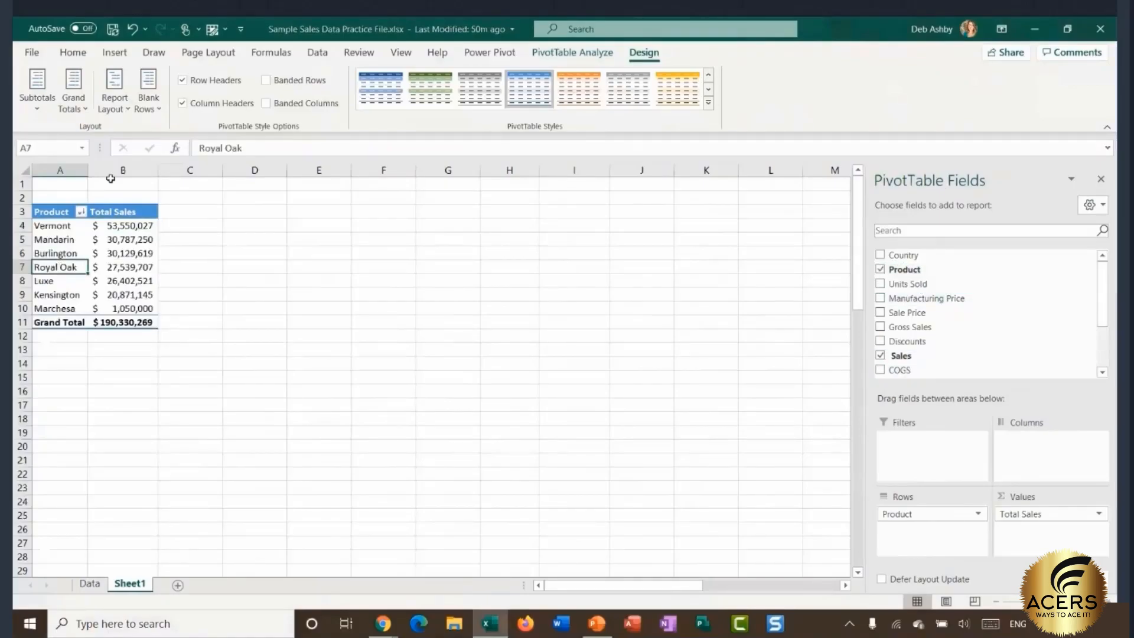
{"action": "left_click_drag", "start_coordinate": [88, 171], "coordinate": [98, 170]}
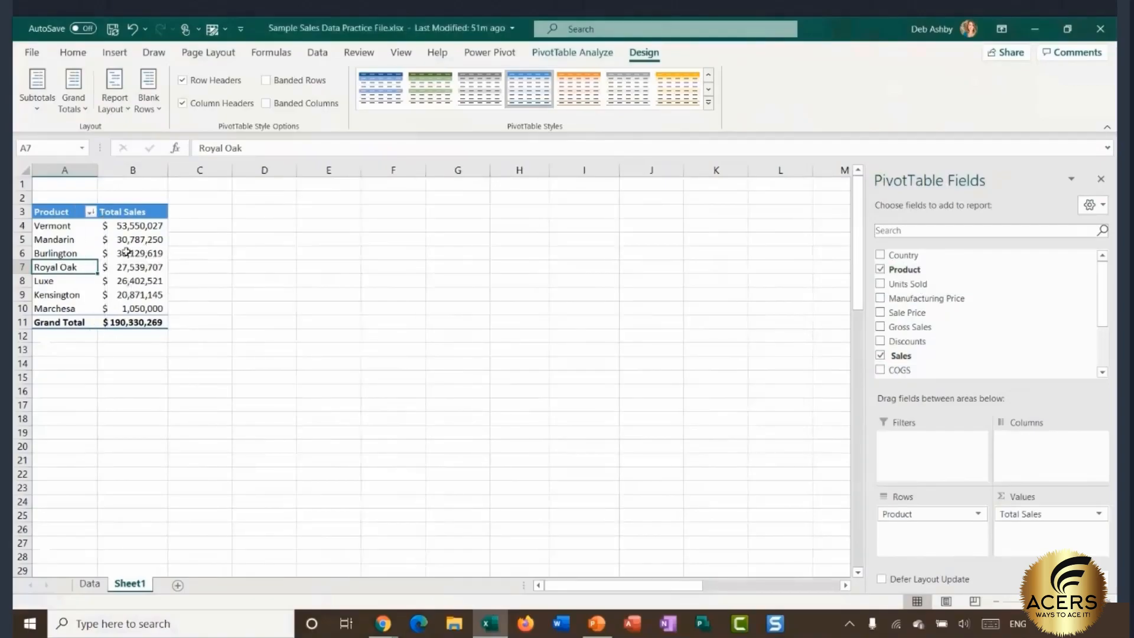
Step: Insert a Clustered Column PivotChart based on the PivotTable of total sales by product
{"action": "left_click", "coordinate": [124, 255]}
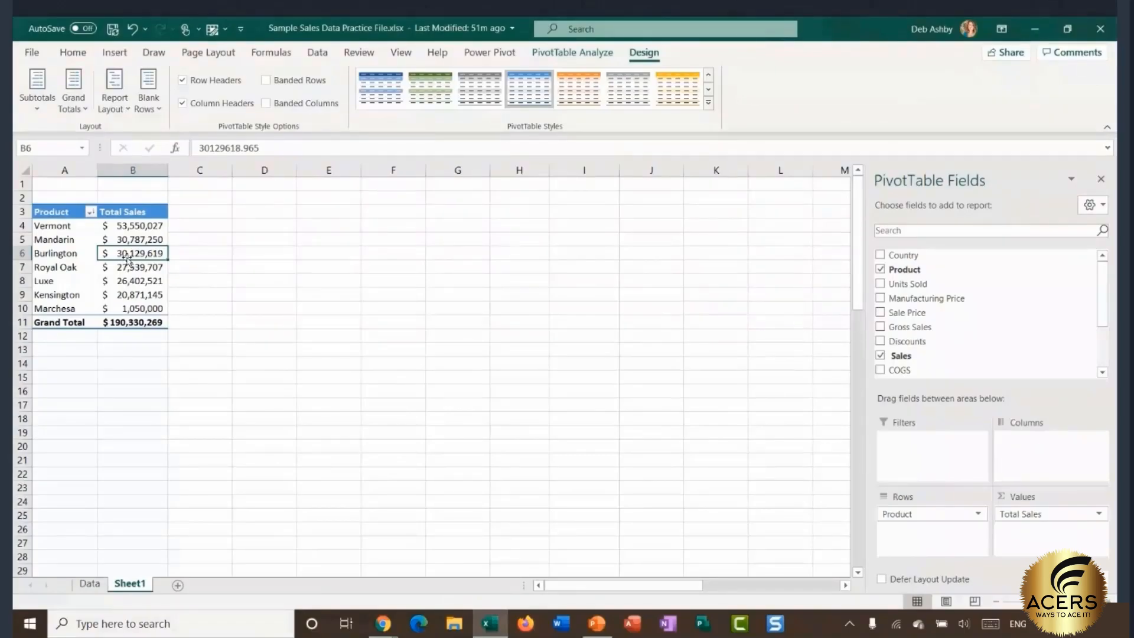
{"action": "left_click", "coordinate": [128, 239]}
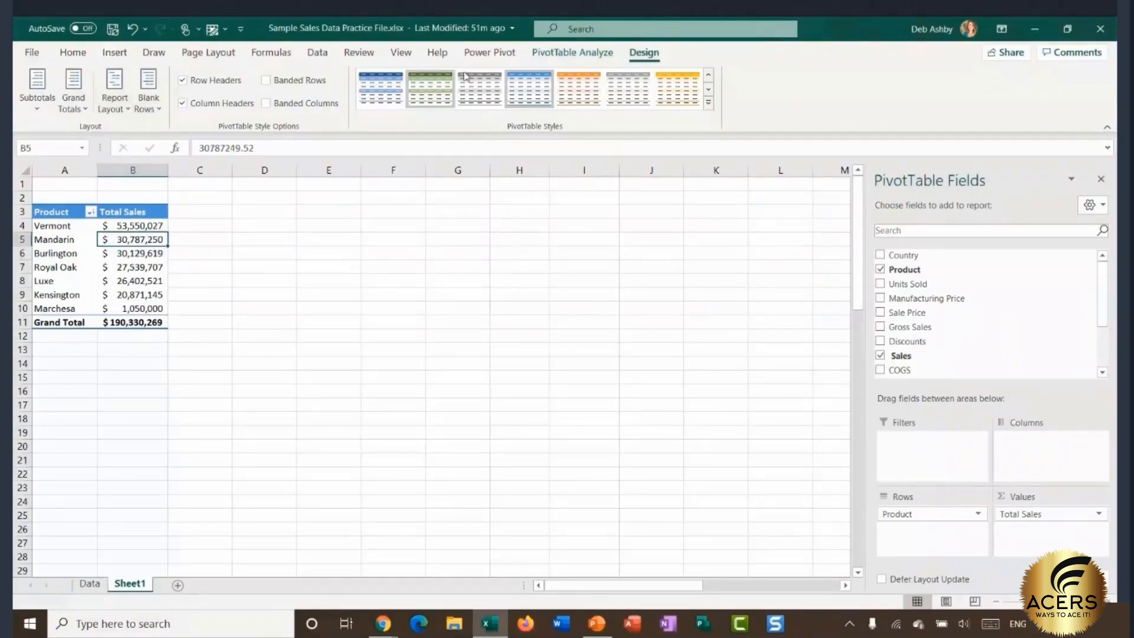
{"action": "left_click", "coordinate": [572, 52]}
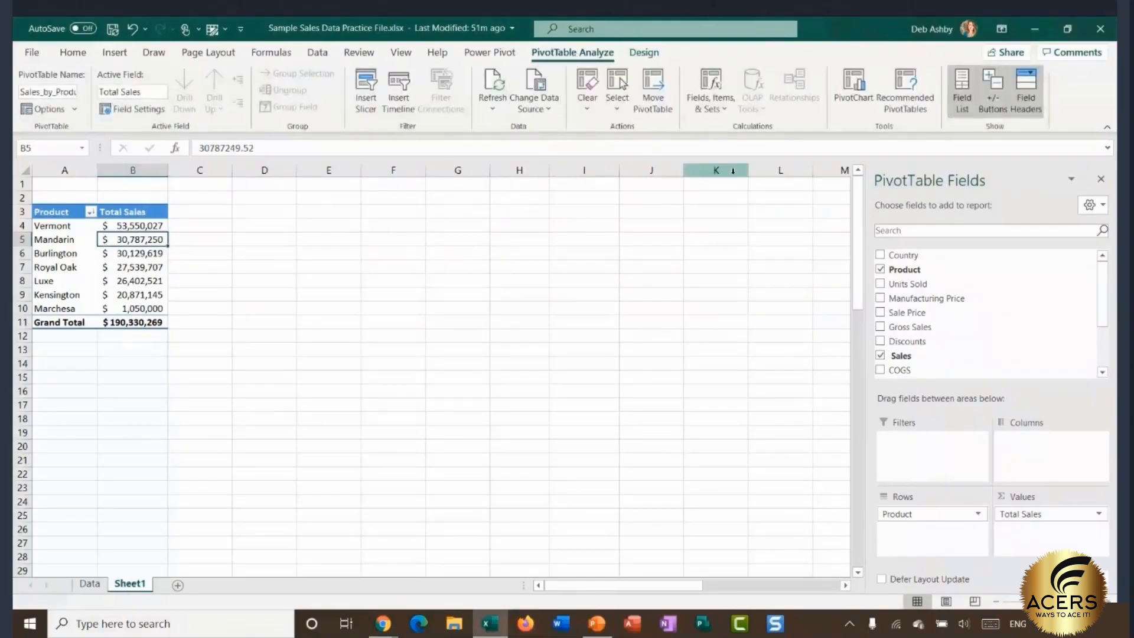
{"action": "left_click", "coordinate": [857, 100]}
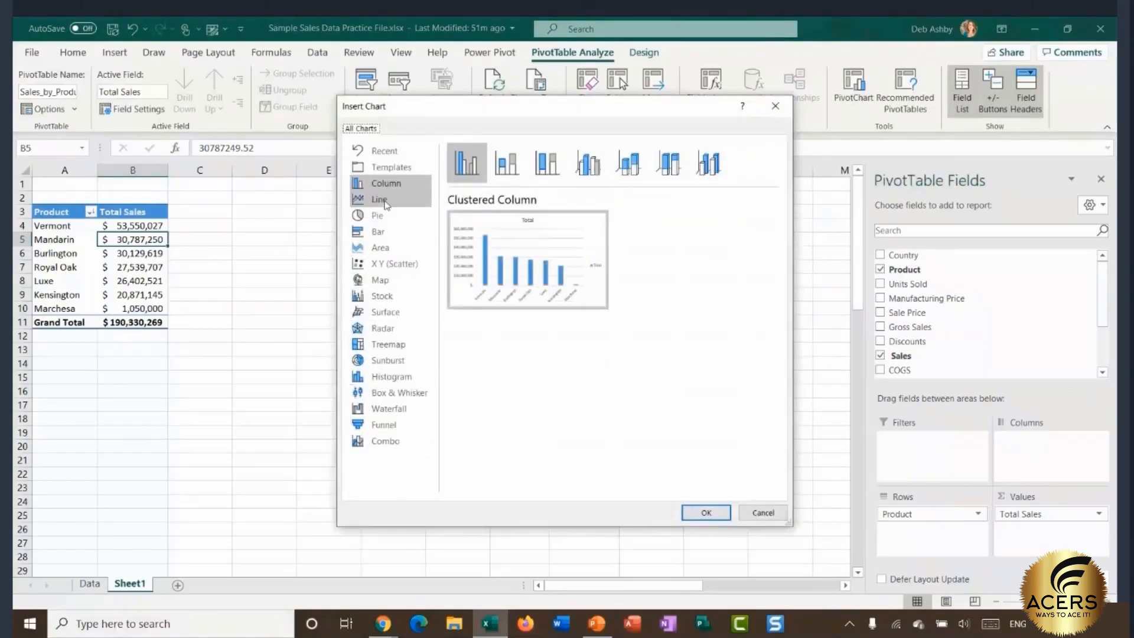
{"action": "mouse_move", "coordinate": [517, 263]}
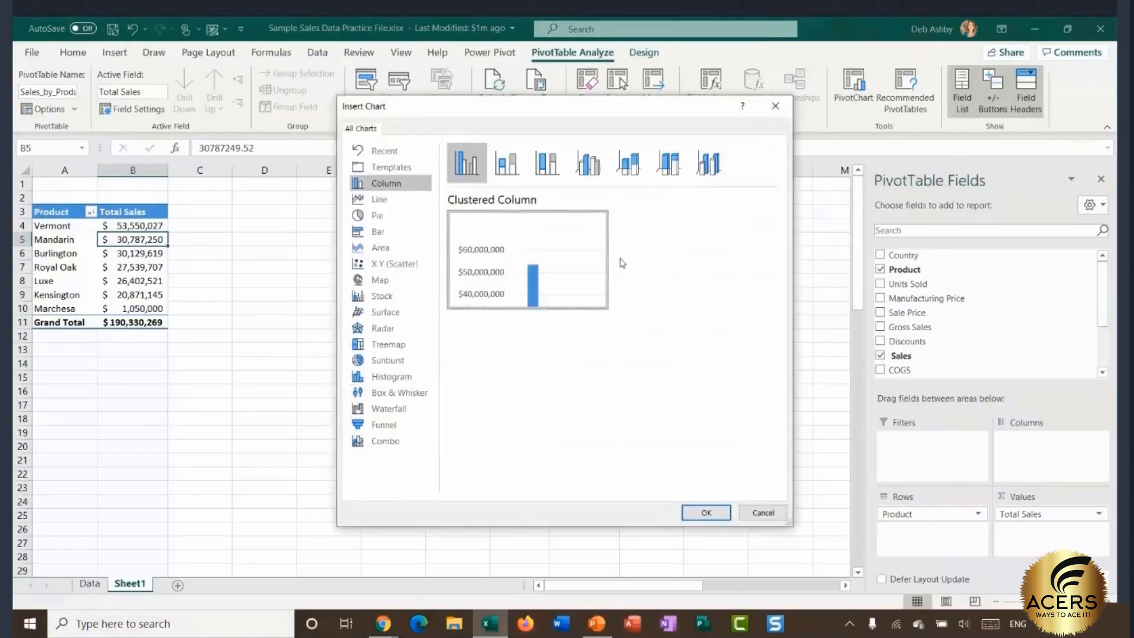
{"action": "left_click", "coordinate": [704, 512]}
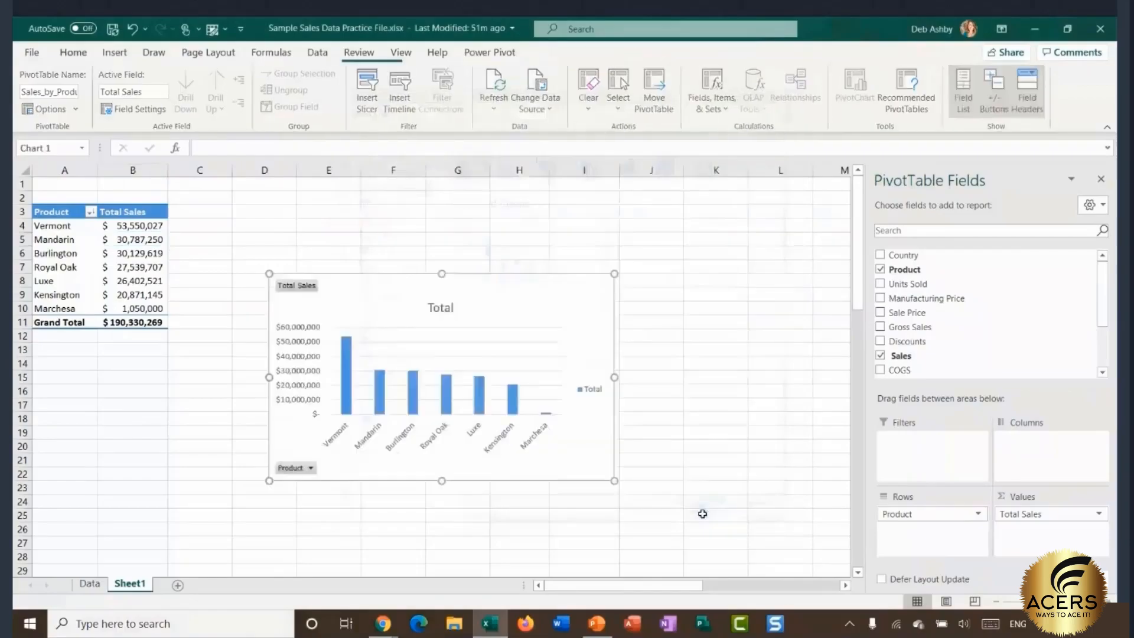
Step: Move the chart beside the PivotTable, aligned with its header row, and widen it to about 8.03 inches
{"action": "left_click_drag", "start_coordinate": [511, 286], "coordinate": [463, 220]}
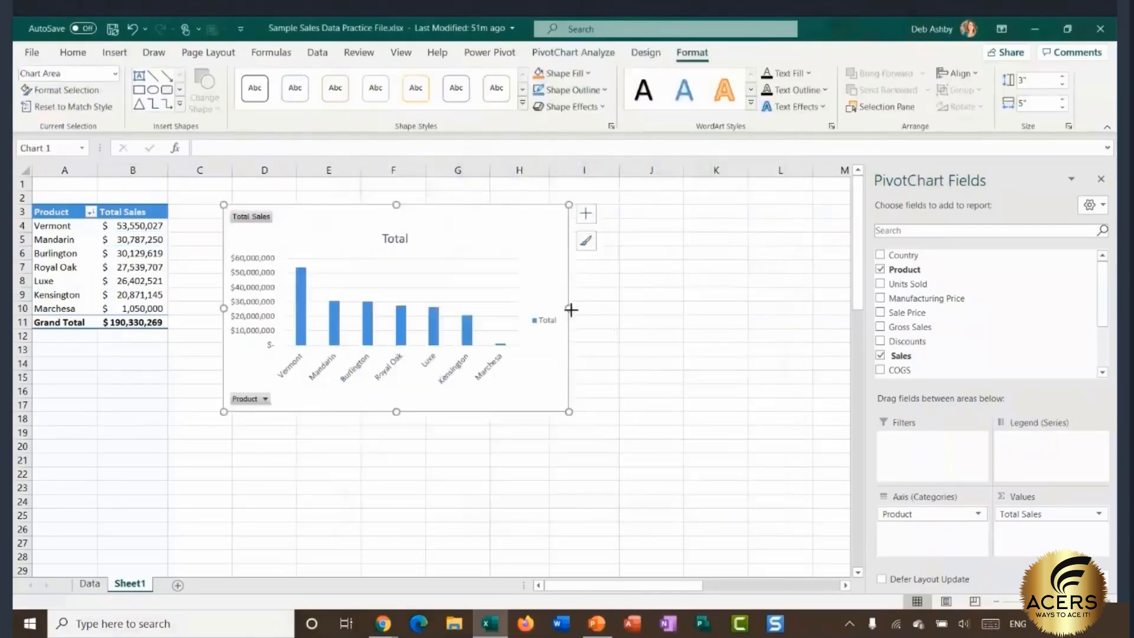
{"action": "left_click_drag", "start_coordinate": [571, 308], "coordinate": [777, 298]}
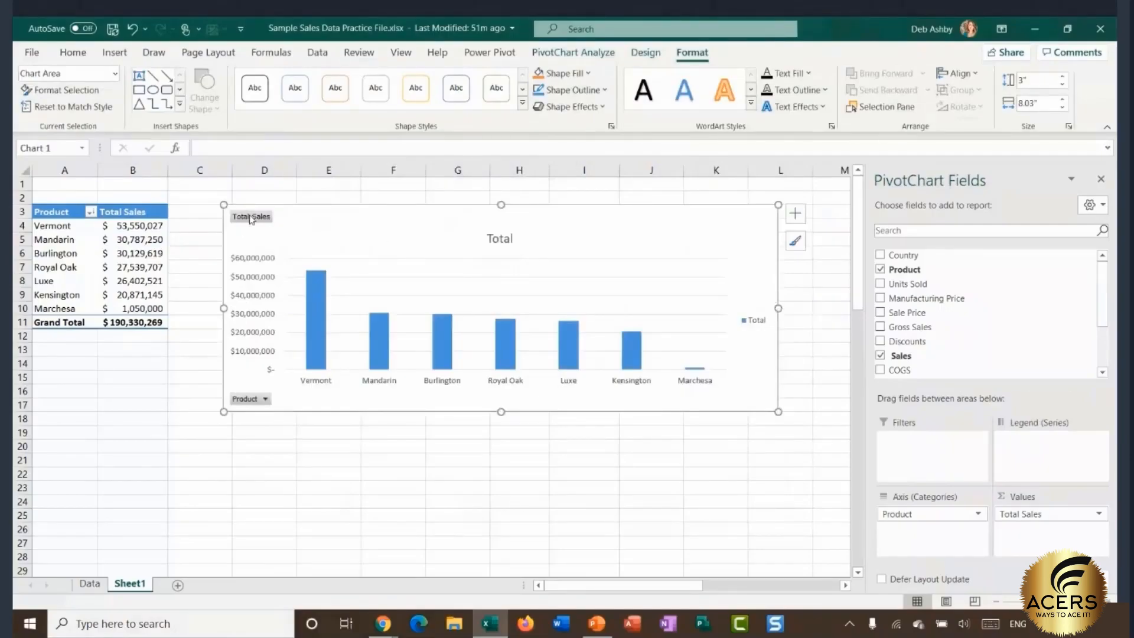
Step: Inspect the chart's Product filter options, hide all field buttons on the chart, and delete its legend
{"action": "left_click", "coordinate": [265, 399]}
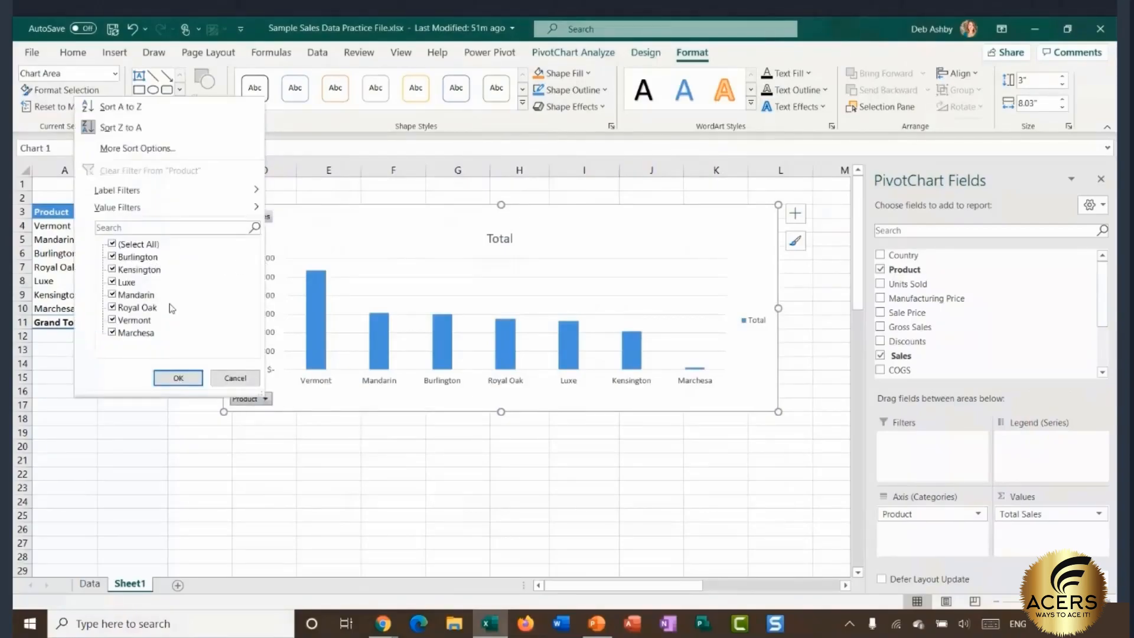
{"action": "left_click", "coordinate": [231, 378]}
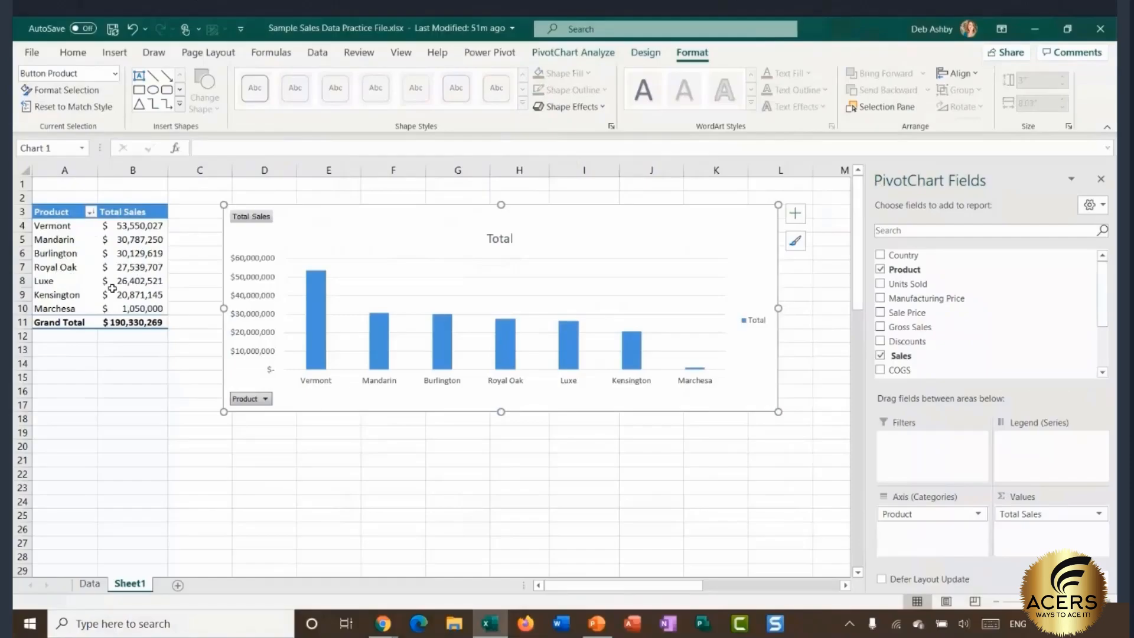
{"action": "mouse_move", "coordinate": [112, 288]}
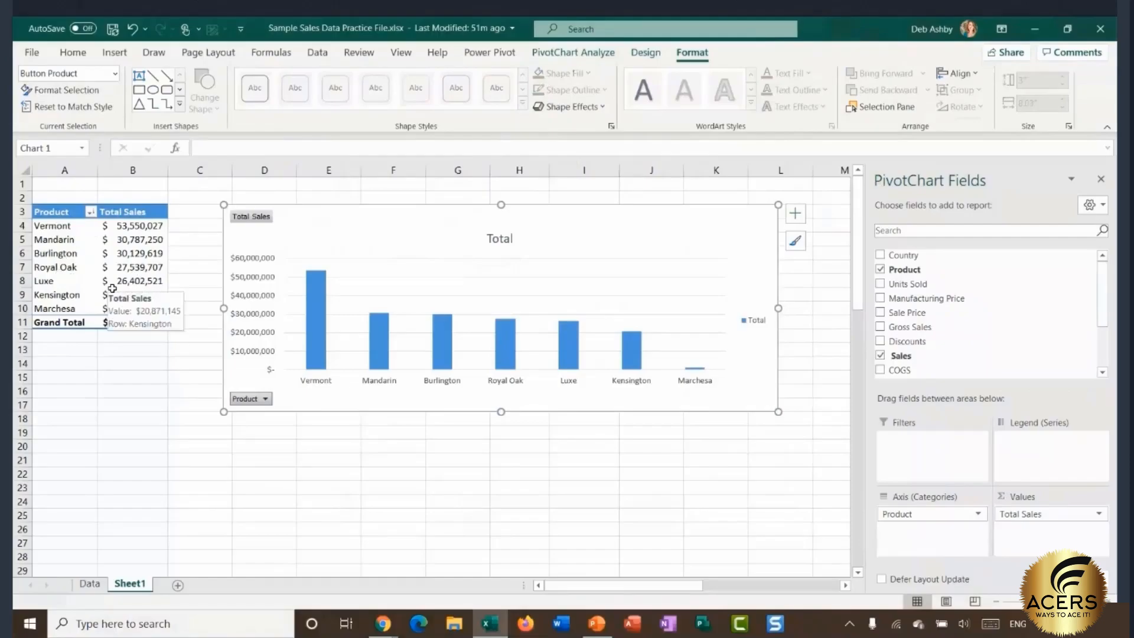
{"action": "right_click", "coordinate": [249, 222]}
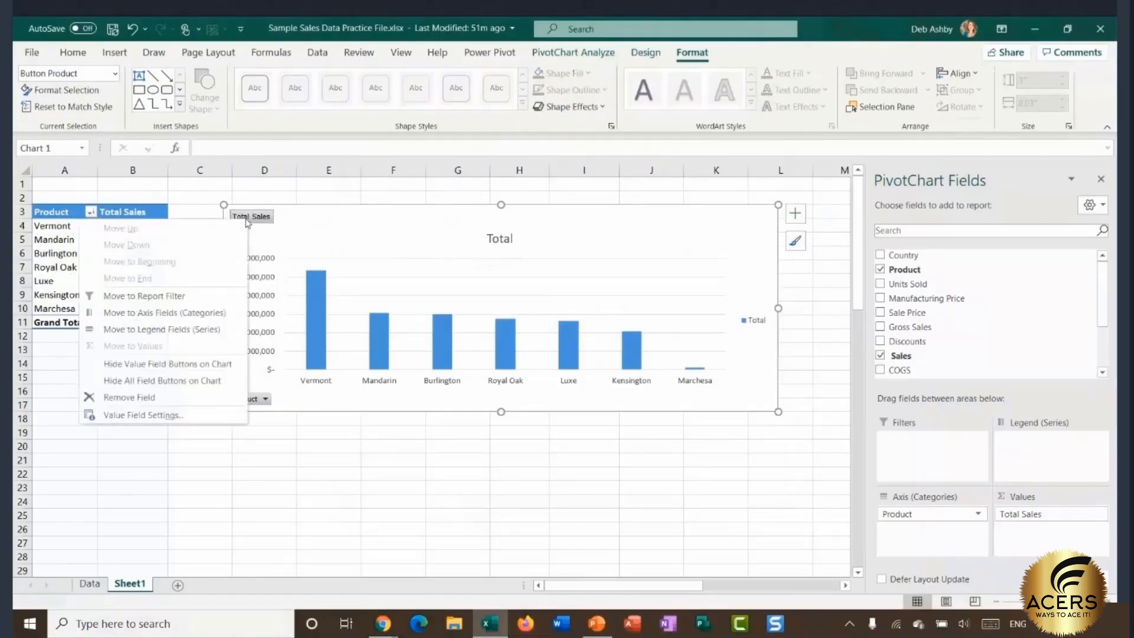
{"action": "left_click", "coordinate": [153, 383]}
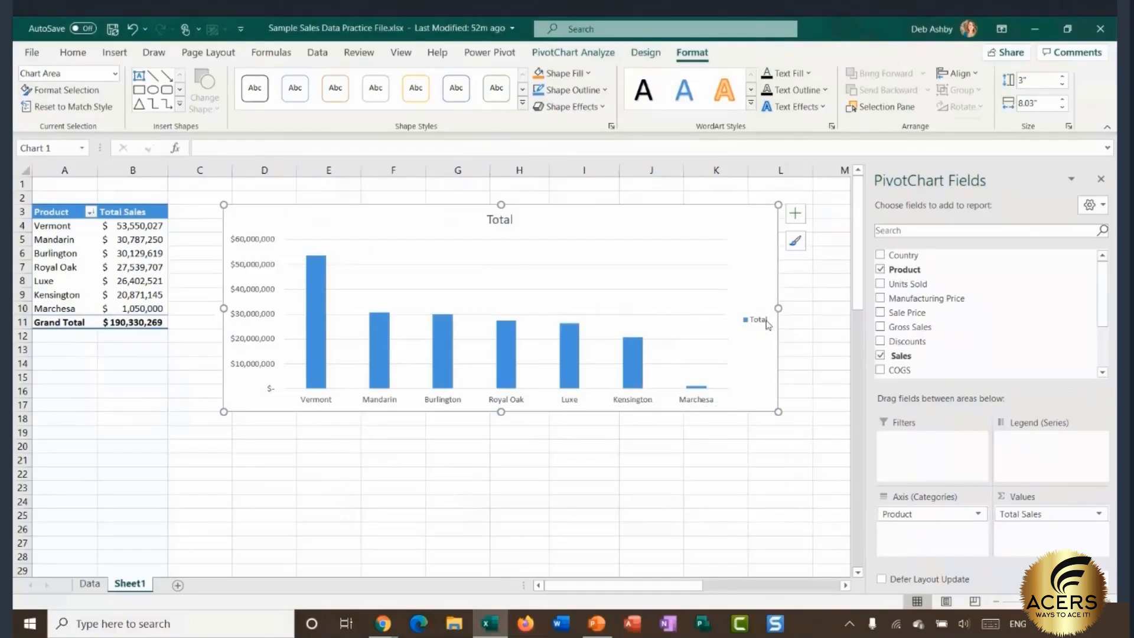
{"action": "left_click", "coordinate": [764, 321]}
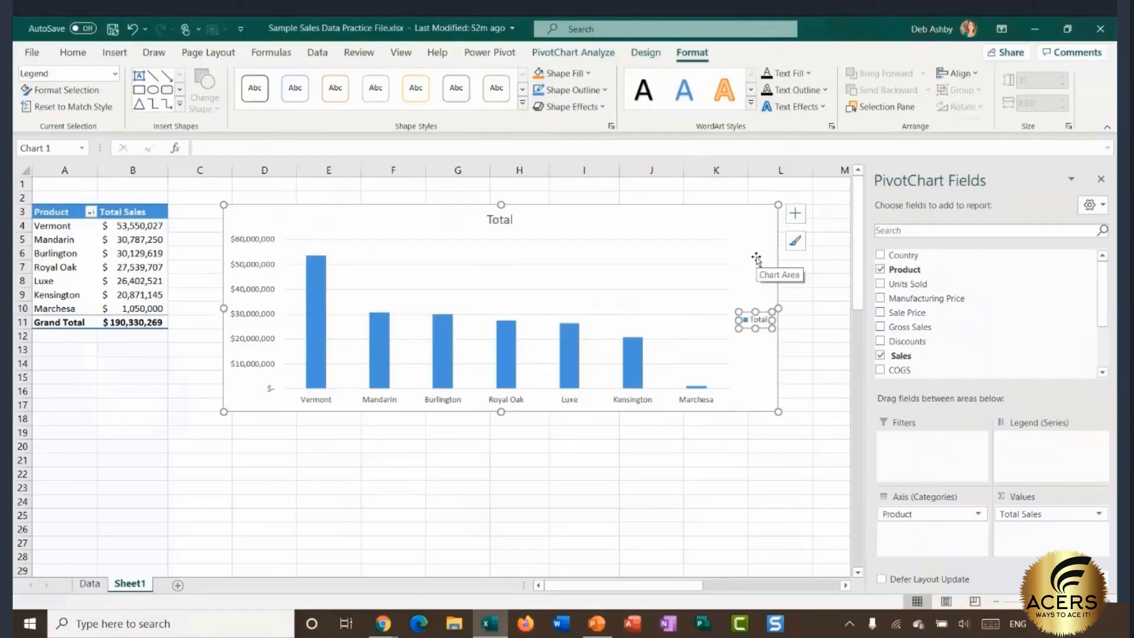
{"action": "key", "text": "Delete"}
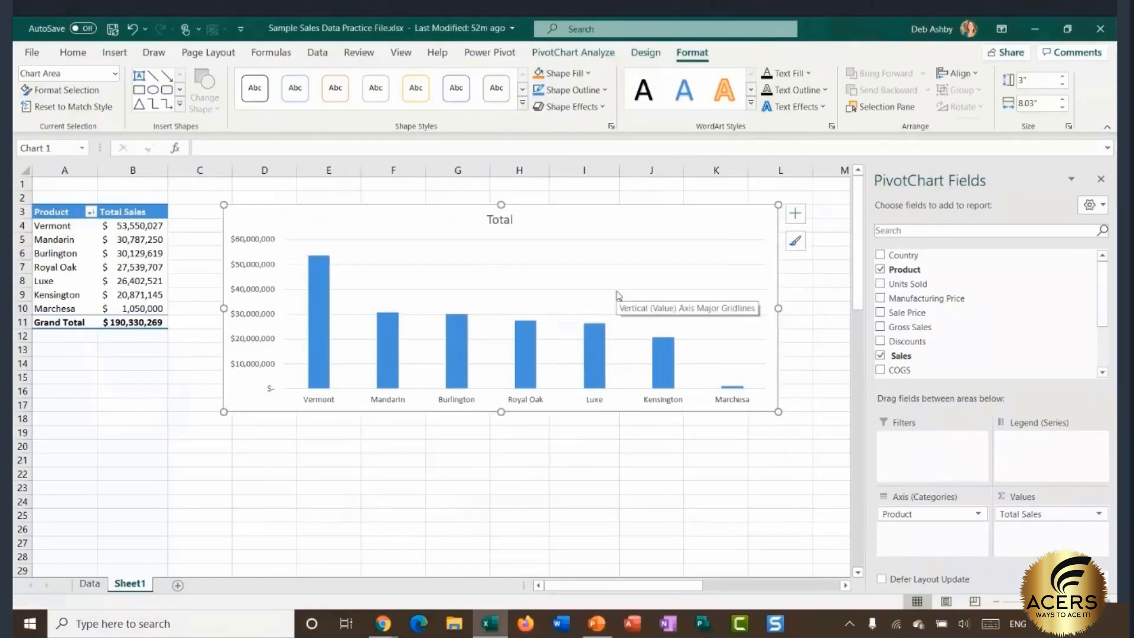
Step: Change the chart title to "Sales by Product"
{"action": "left_click", "coordinate": [517, 223]}
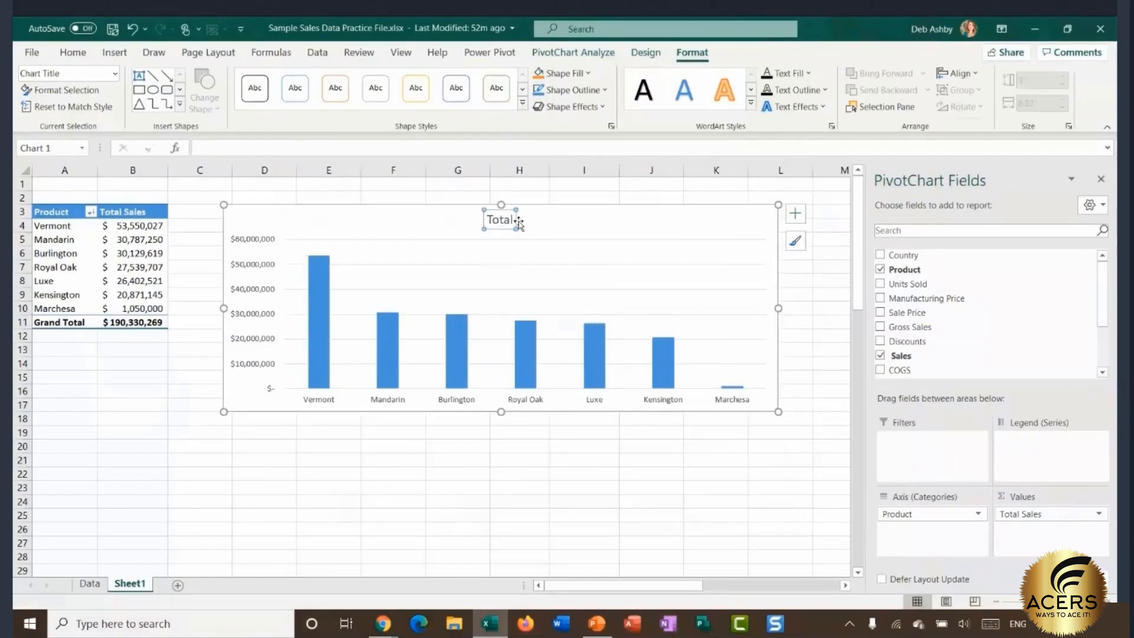
{"action": "double_click", "coordinate": [502, 221]}
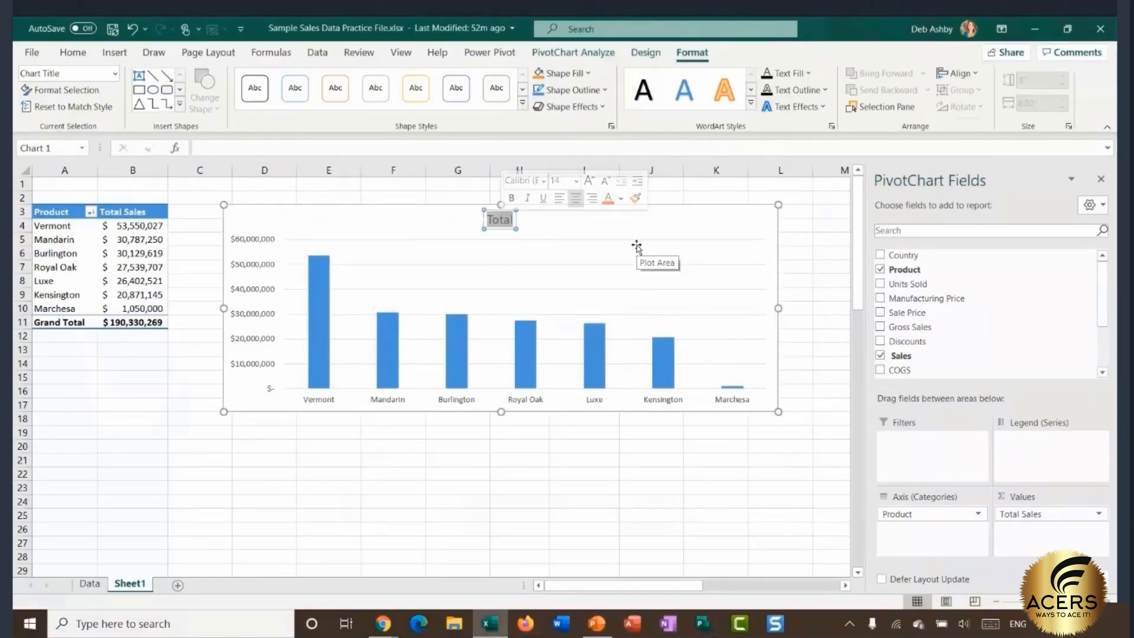
{"action": "type", "text": "Sale"}
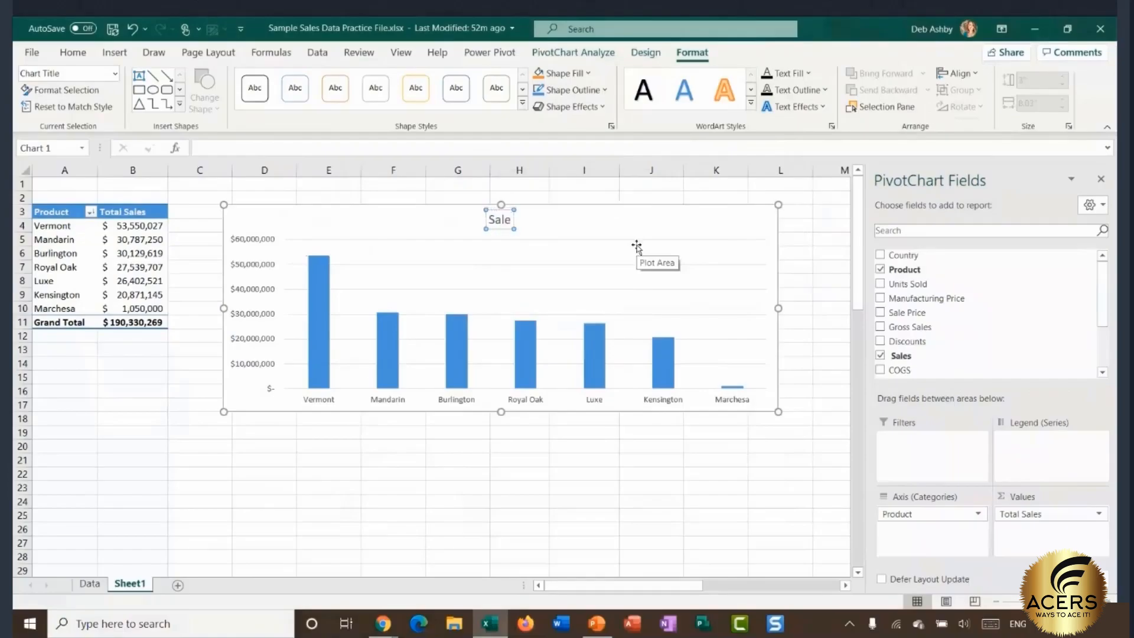
{"action": "type", "text": "s by Product"}
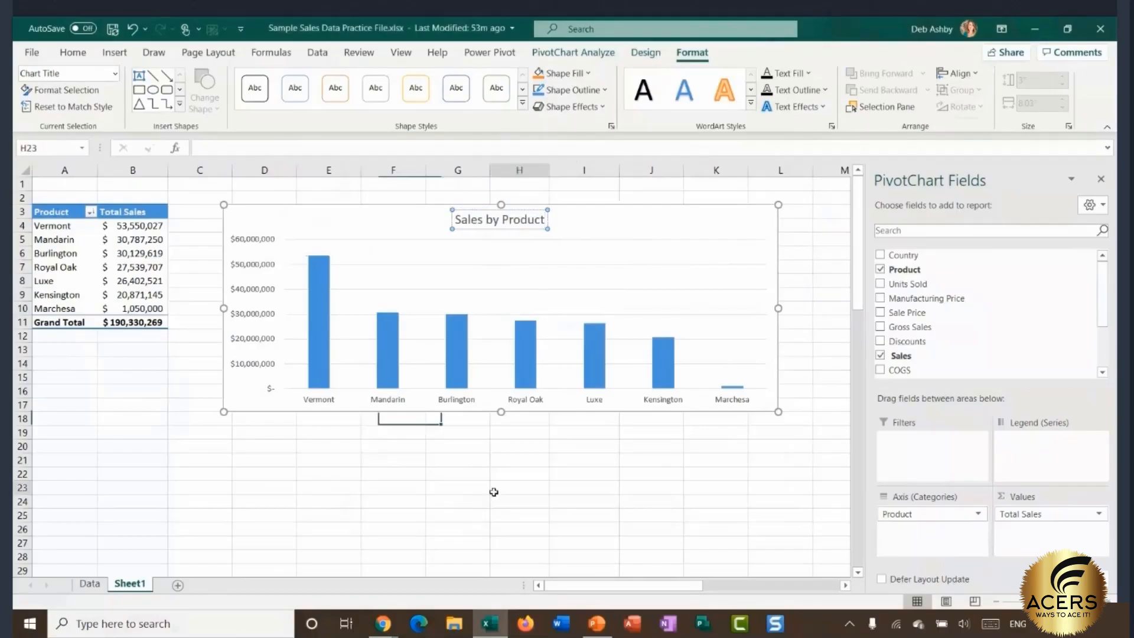
{"action": "left_click", "coordinate": [494, 490]}
Step: Resize the chart to about 2.13 inches high and 8.42 inches wide
{"action": "left_click", "coordinate": [387, 230]}
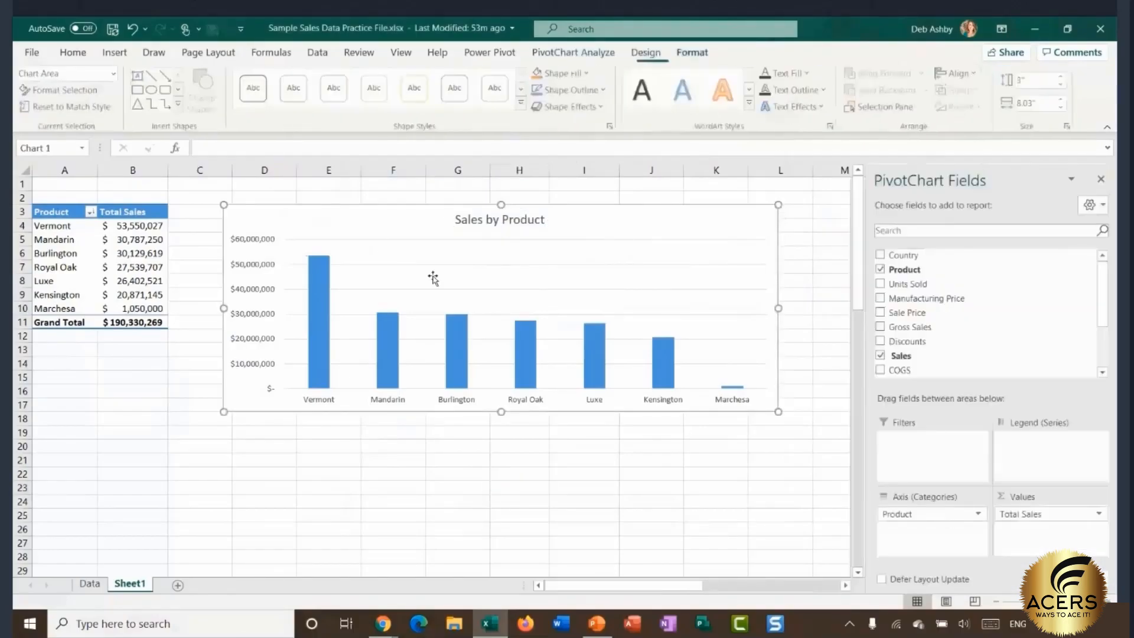
{"action": "left_click_drag", "start_coordinate": [500, 413], "coordinate": [501, 352]}
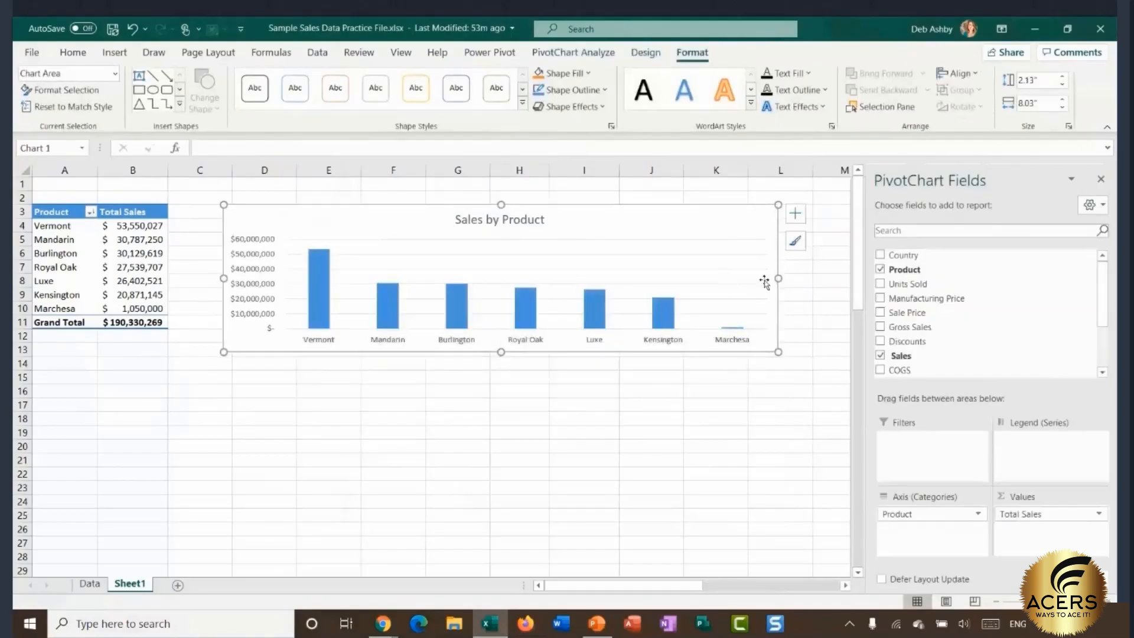
{"action": "left_click_drag", "start_coordinate": [778, 278], "coordinate": [802, 278]}
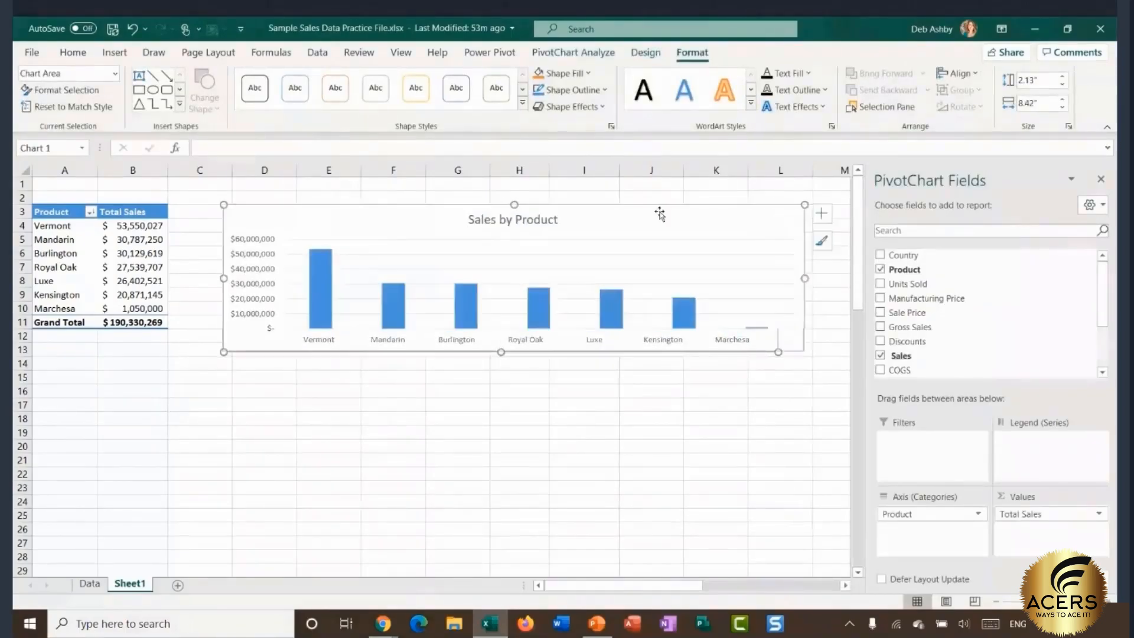
Step: Move the chart closer to the PivotTable, starting in column C, and select its plot area, Total series and chart area in turn
{"action": "left_click_drag", "start_coordinate": [658, 212], "coordinate": [638, 216]}
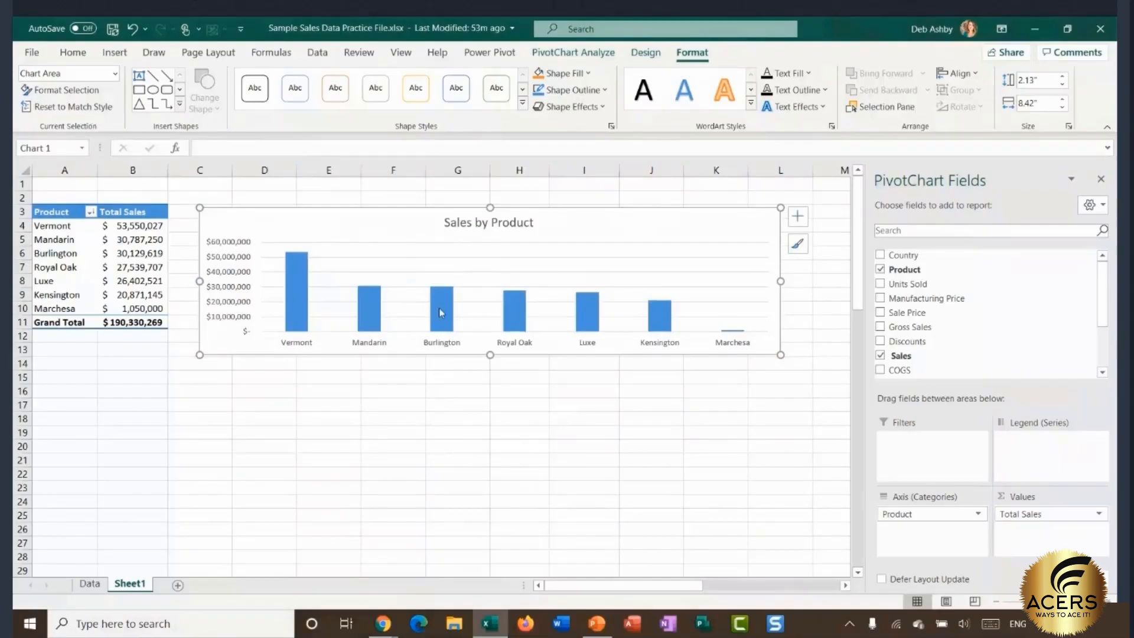
{"action": "mouse_move", "coordinate": [440, 313]}
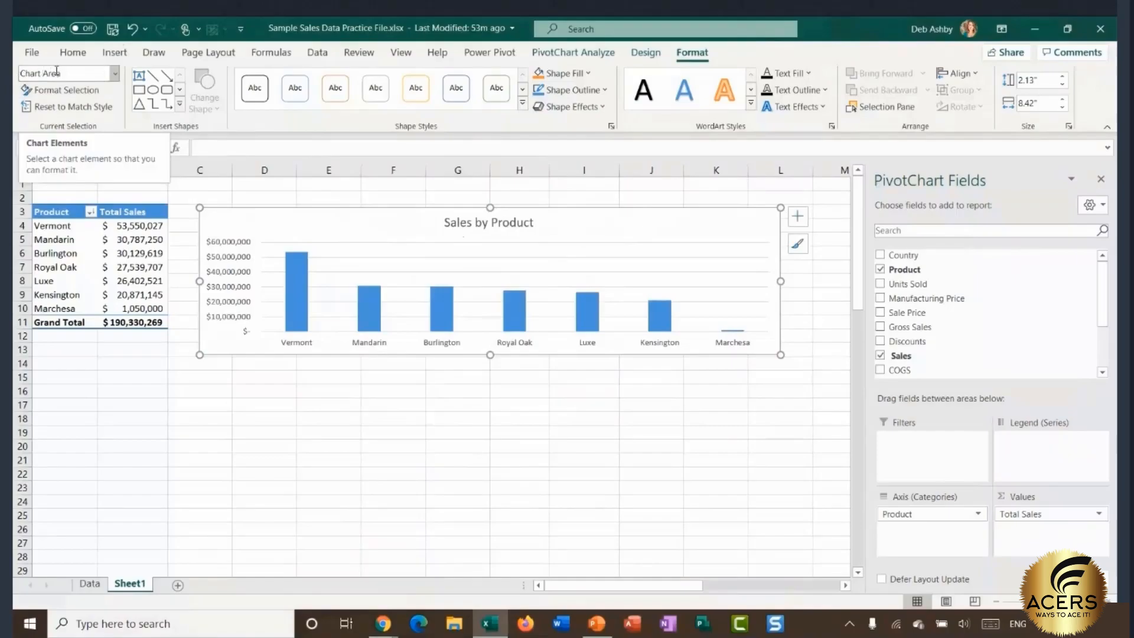
{"action": "left_click", "coordinate": [617, 268]}
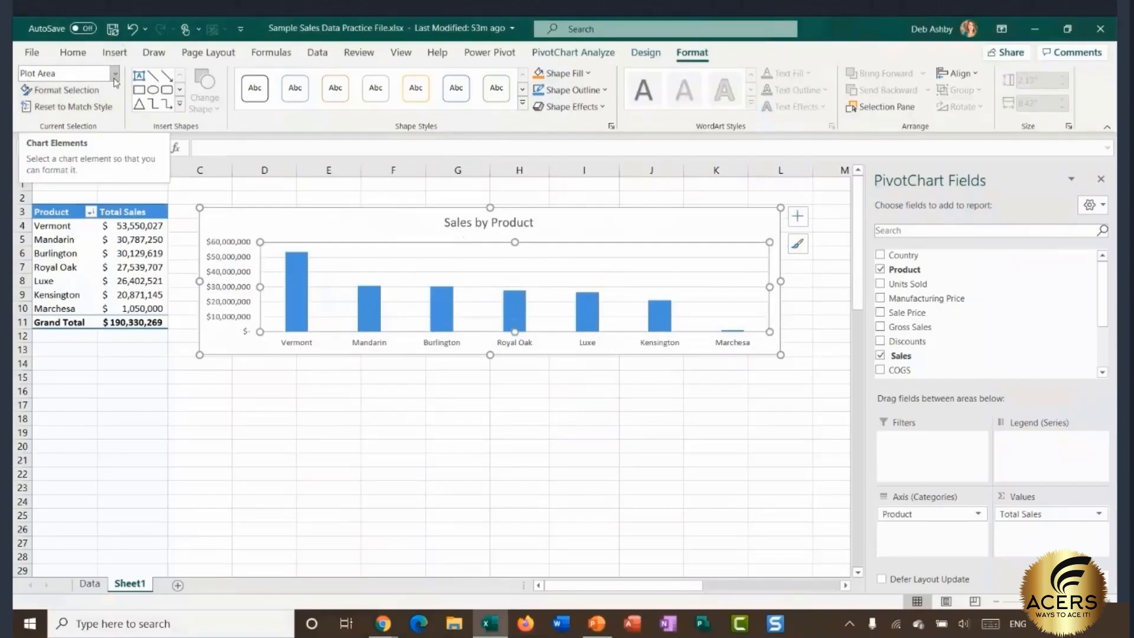
{"action": "left_click", "coordinate": [299, 303]}
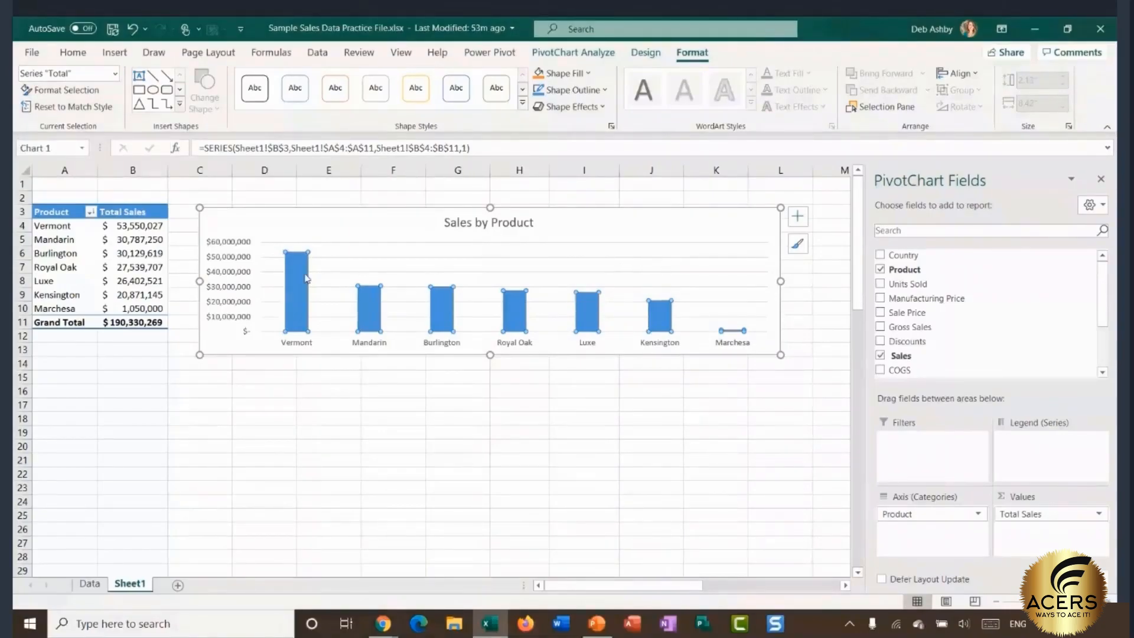
{"action": "left_click", "coordinate": [589, 264]}
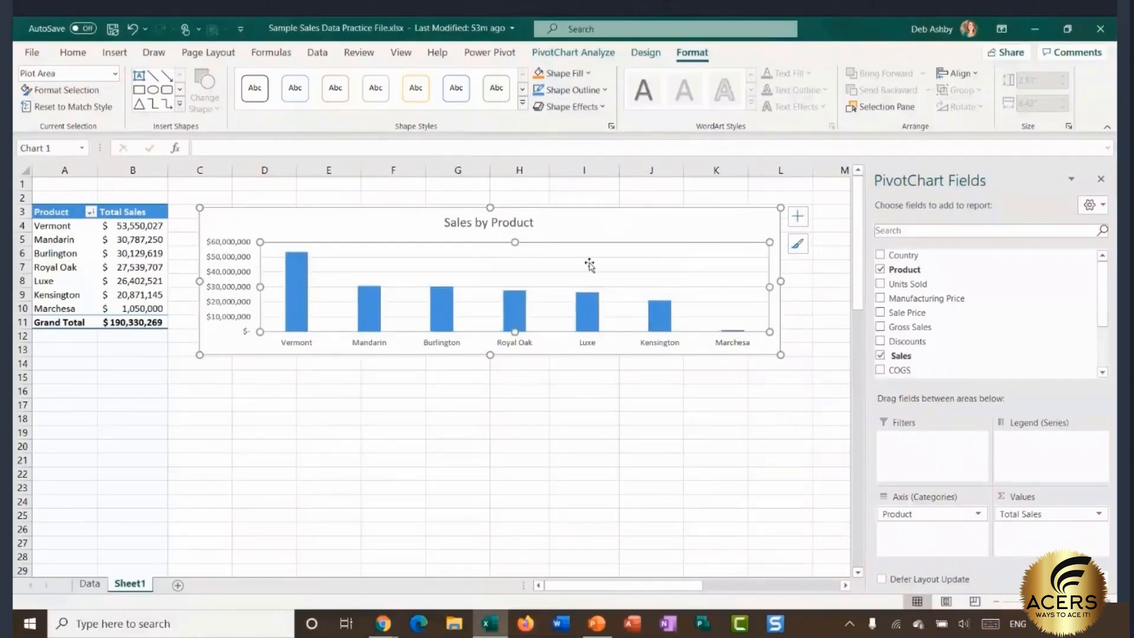
{"action": "left_click", "coordinate": [610, 230]}
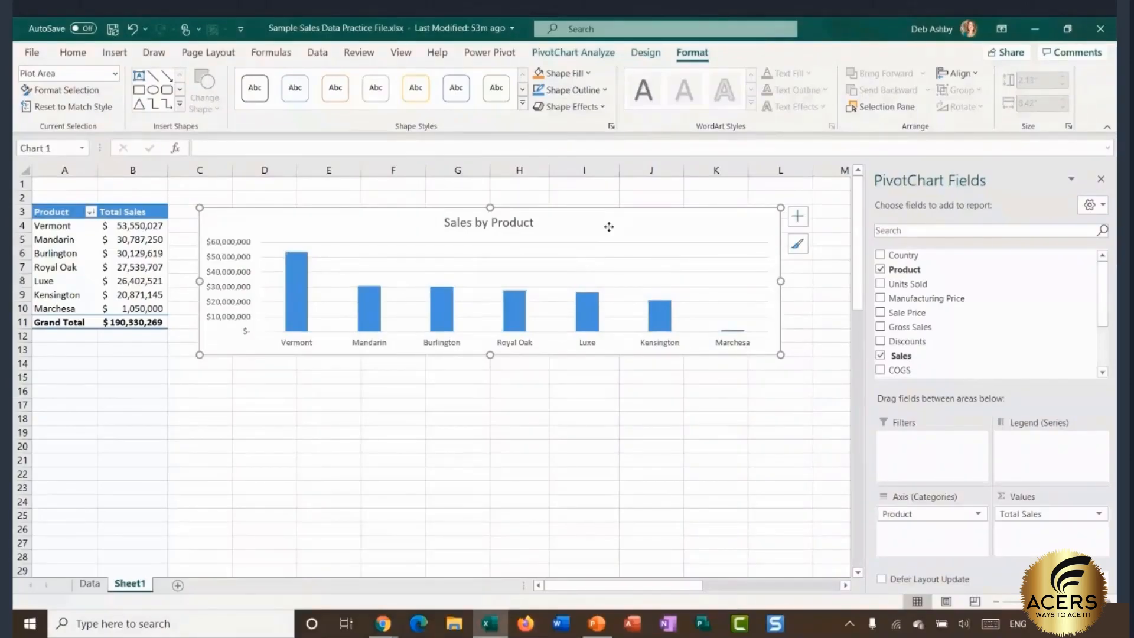
{"action": "left_click", "coordinate": [115, 76]}
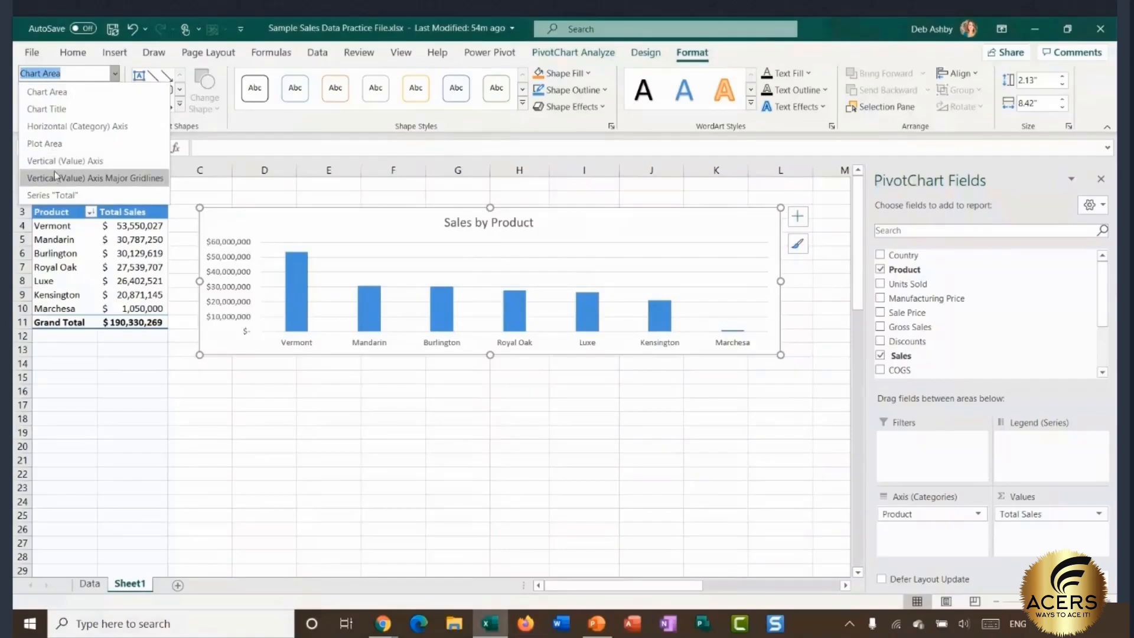
{"action": "left_click", "coordinate": [89, 98]}
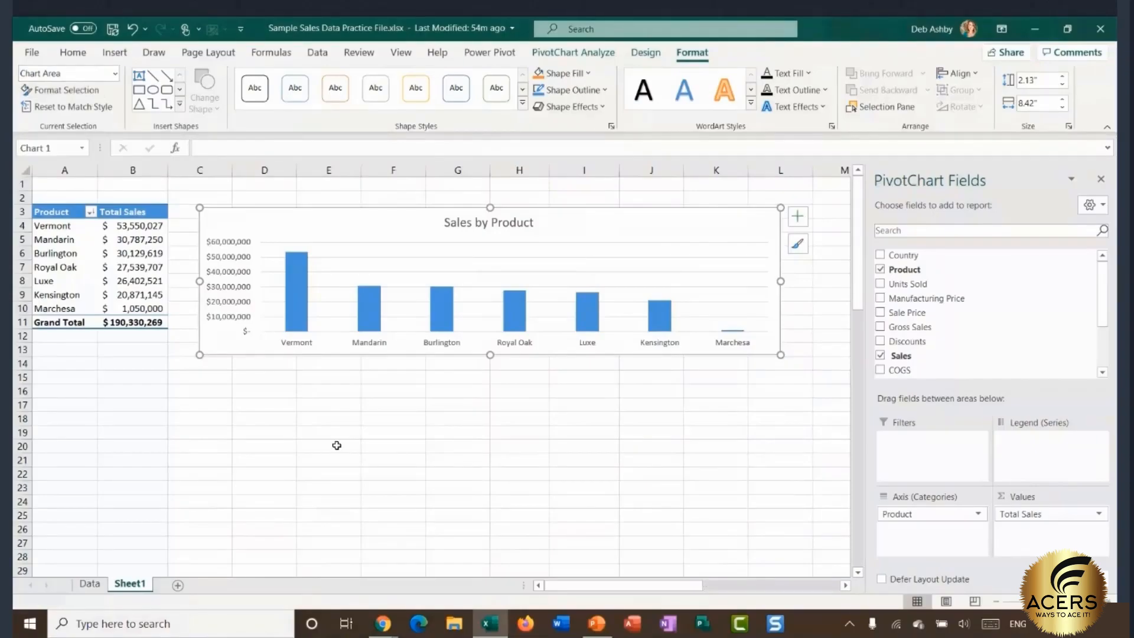
Step: Fill the chart's Total series columns with the standard red colour
{"action": "left_click", "coordinate": [292, 303]}
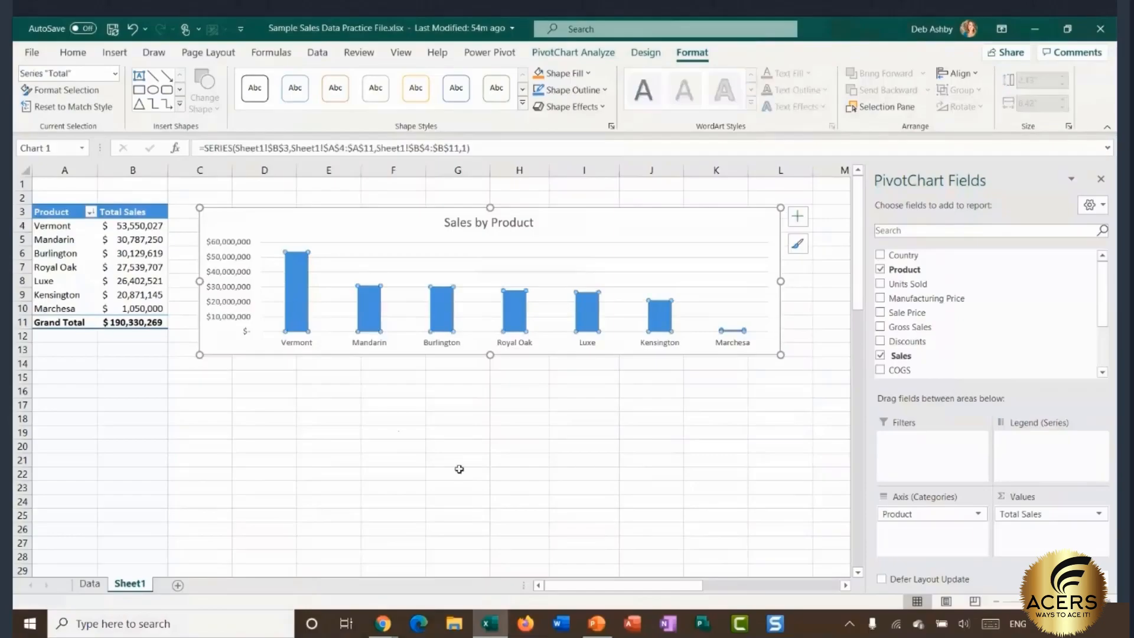
{"action": "left_click", "coordinate": [588, 73]}
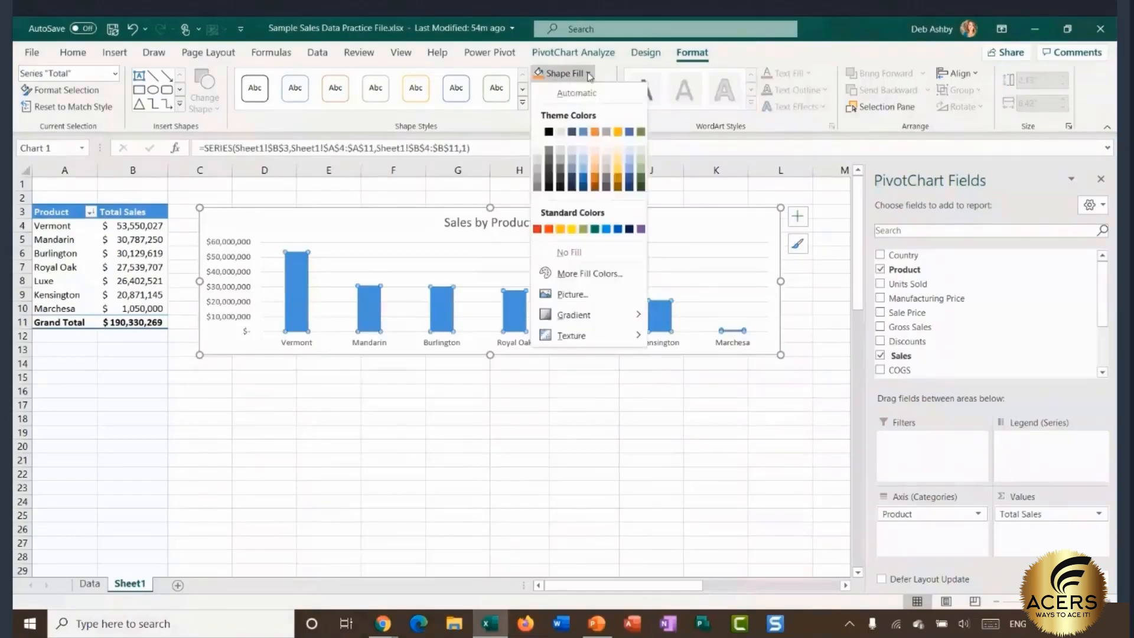
{"action": "left_click", "coordinate": [538, 229]}
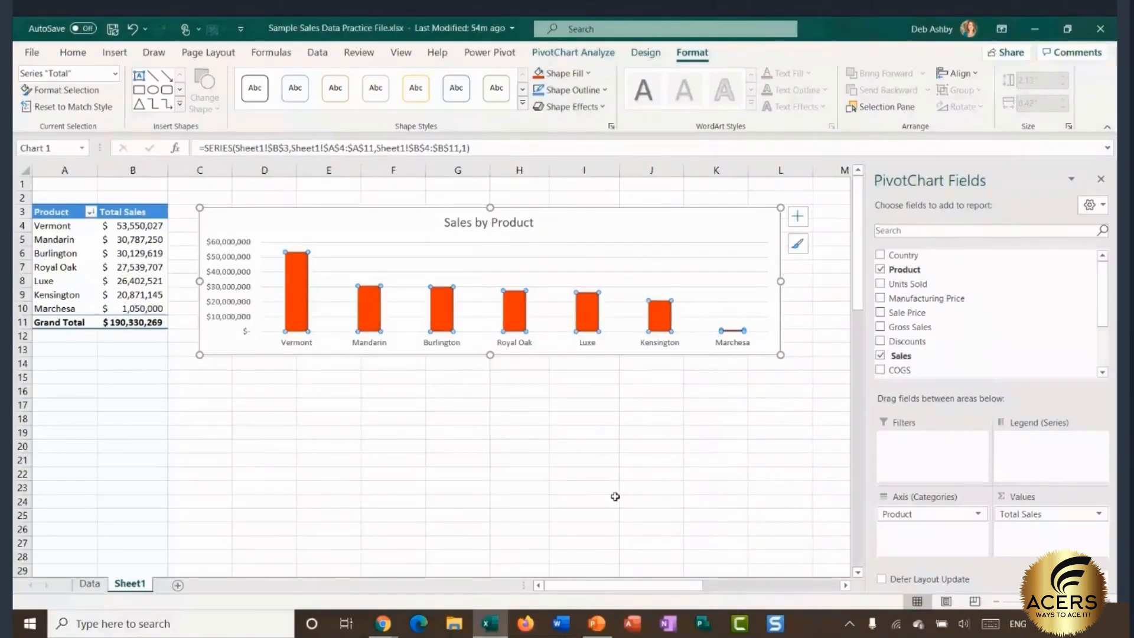
Step: Widen the chart's columns by reducing the data series gap width to about 86%
{"action": "right_click", "coordinate": [372, 304]}
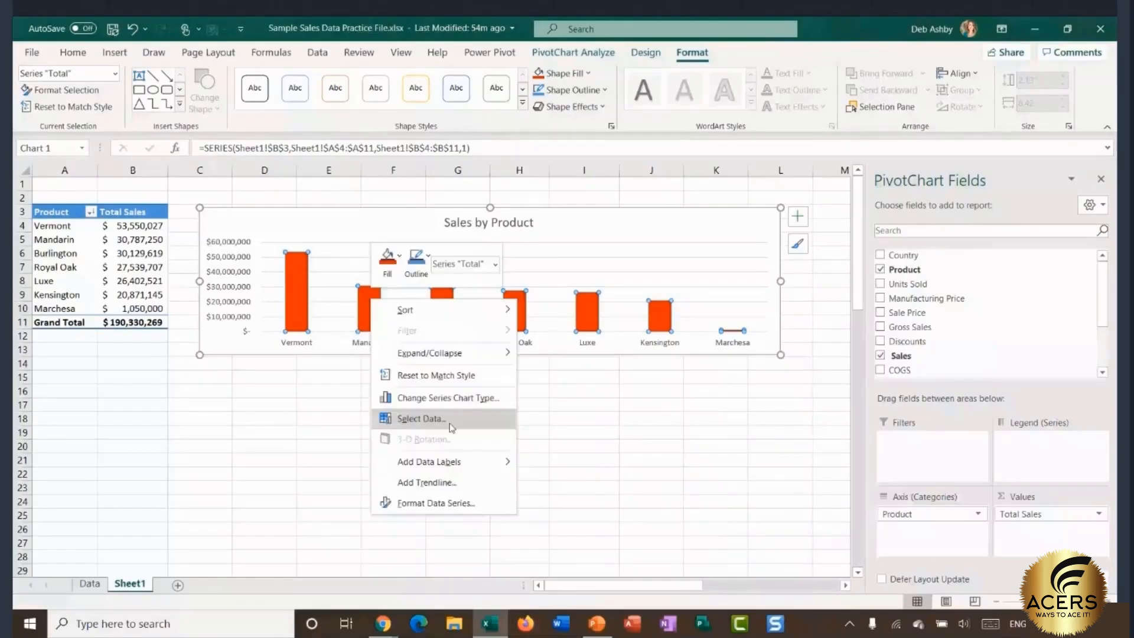
{"action": "left_click", "coordinate": [451, 505]}
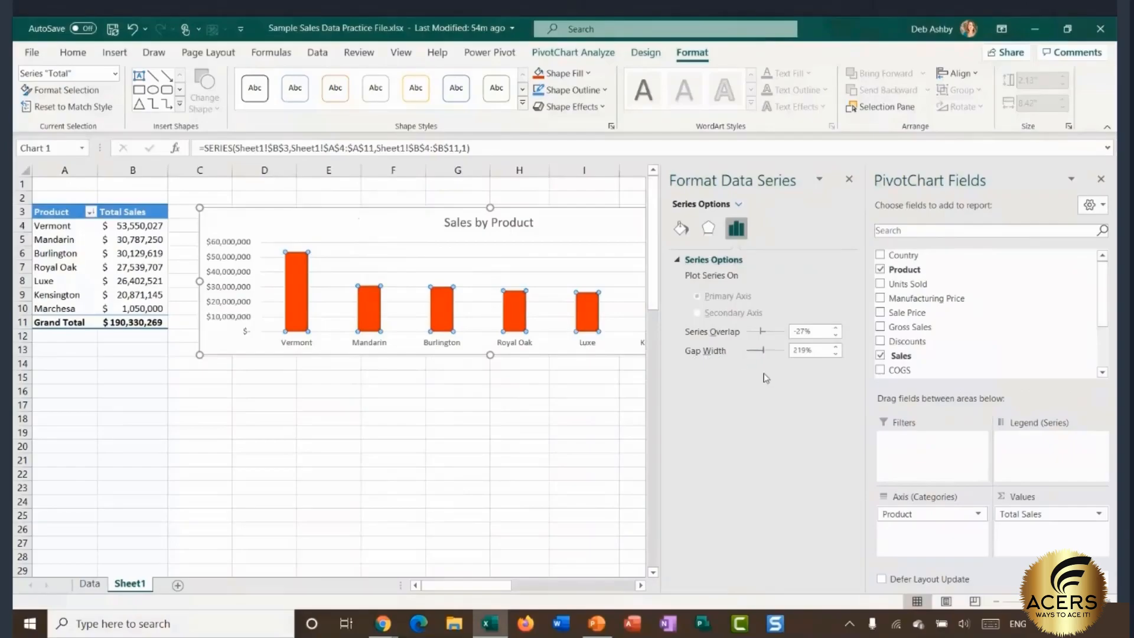
{"action": "left_click_drag", "start_coordinate": [761, 352], "coordinate": [750, 353]}
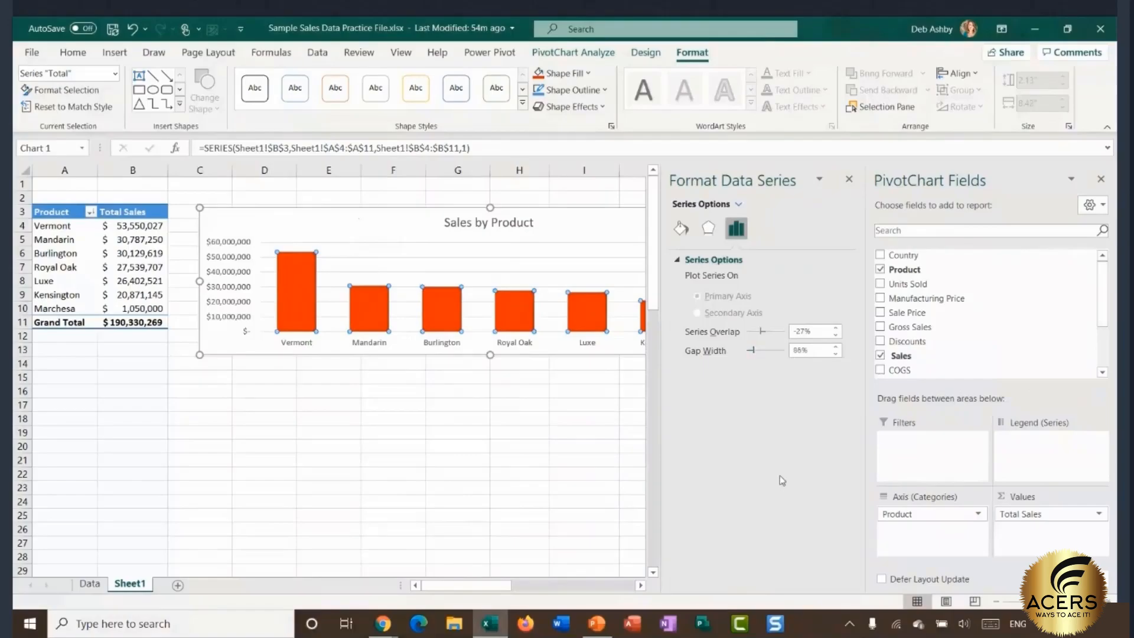
{"action": "left_click", "coordinate": [848, 178]}
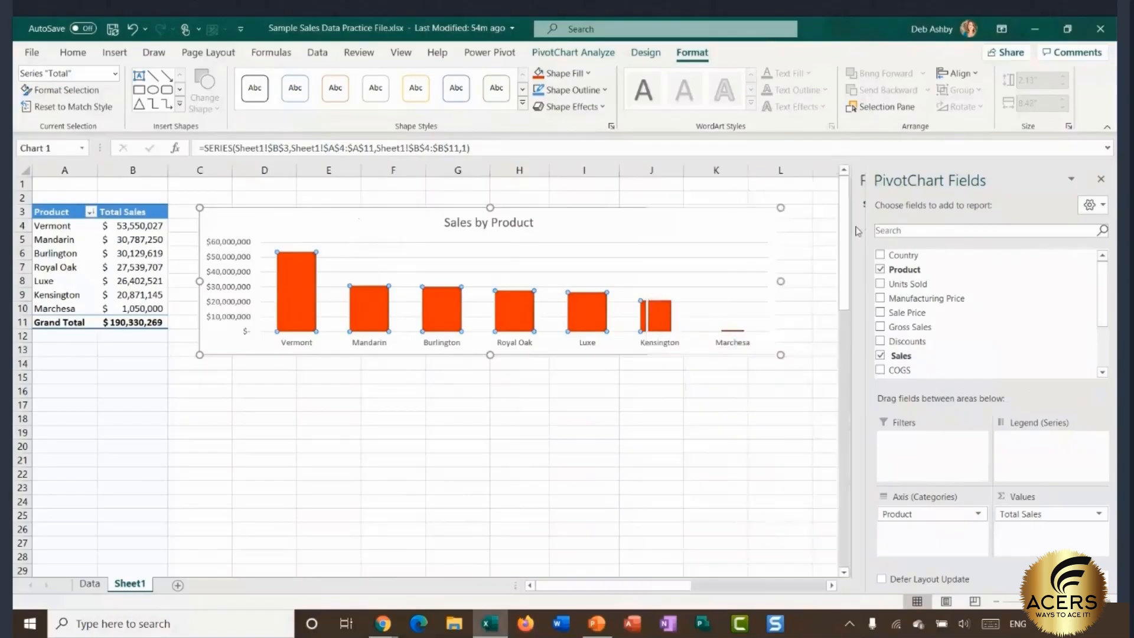
{"action": "left_click", "coordinate": [717, 418]}
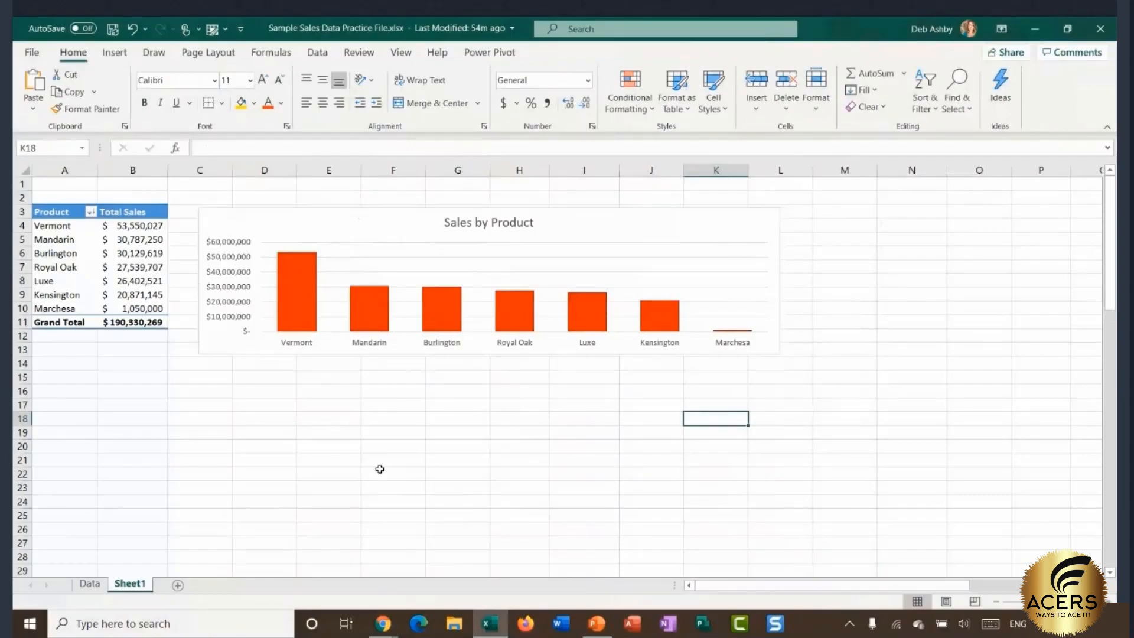
Step: Delete the chart's vertical value axis and add data labels at the outside end of the columns
{"action": "left_click", "coordinate": [228, 247]}
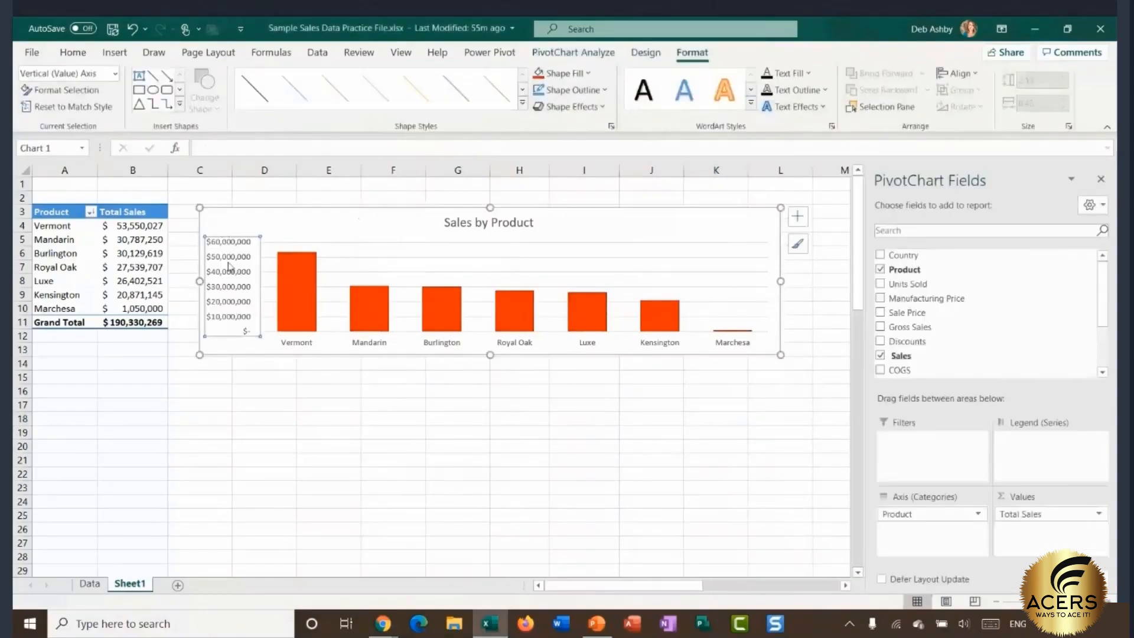
{"action": "key", "text": "Delete"}
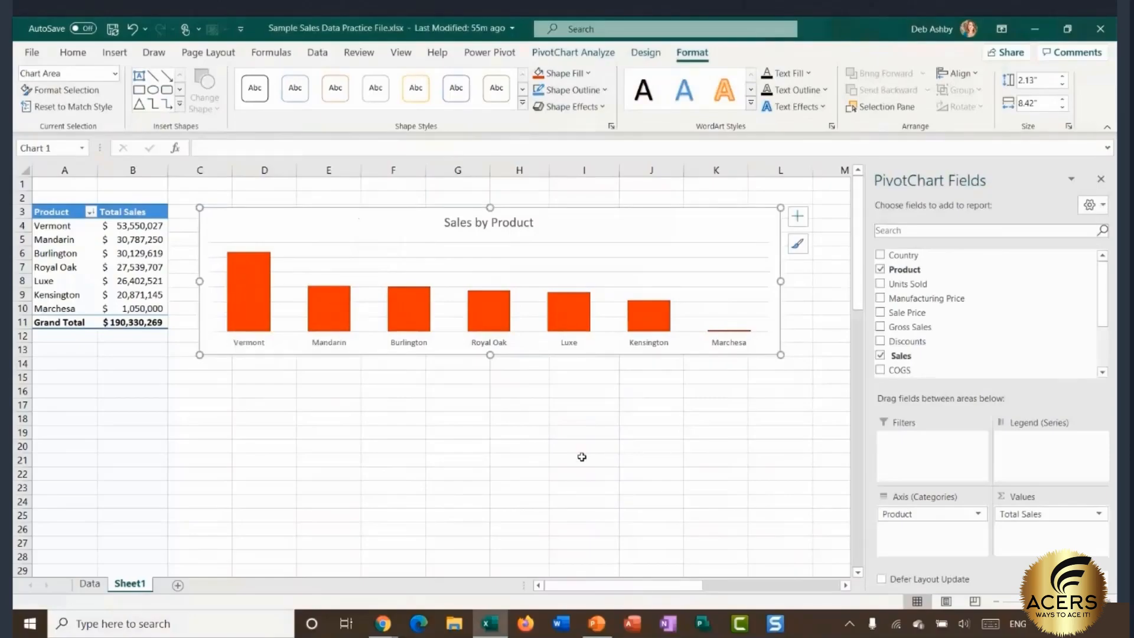
{"action": "left_click", "coordinate": [646, 53]}
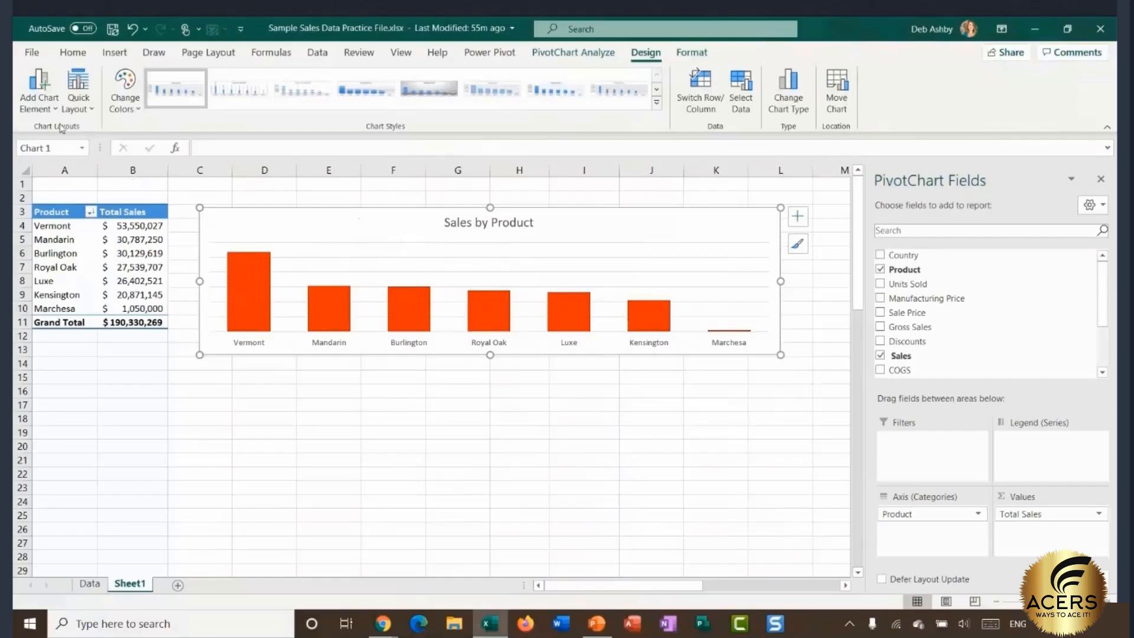
{"action": "left_click", "coordinate": [47, 110]}
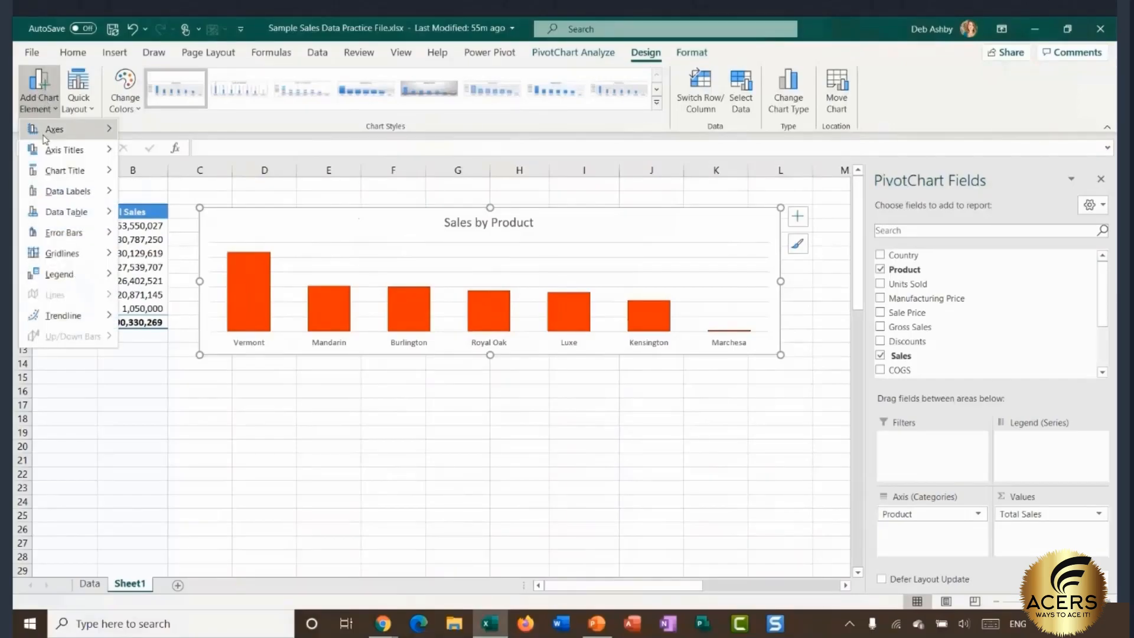
{"action": "mouse_move", "coordinate": [51, 179]}
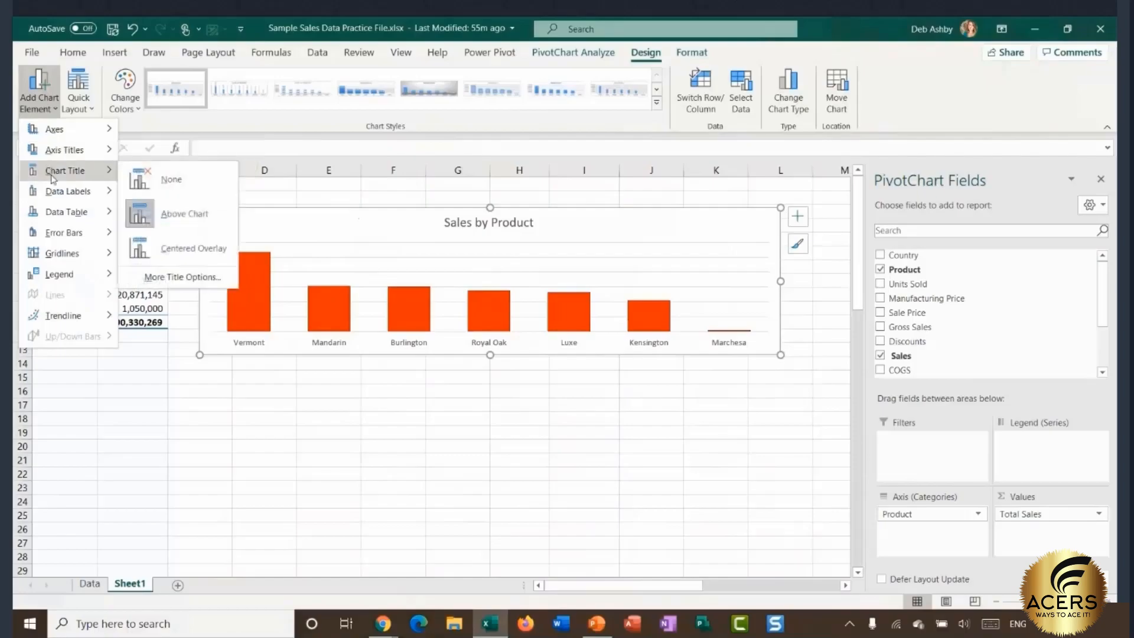
{"action": "mouse_move", "coordinate": [53, 204]}
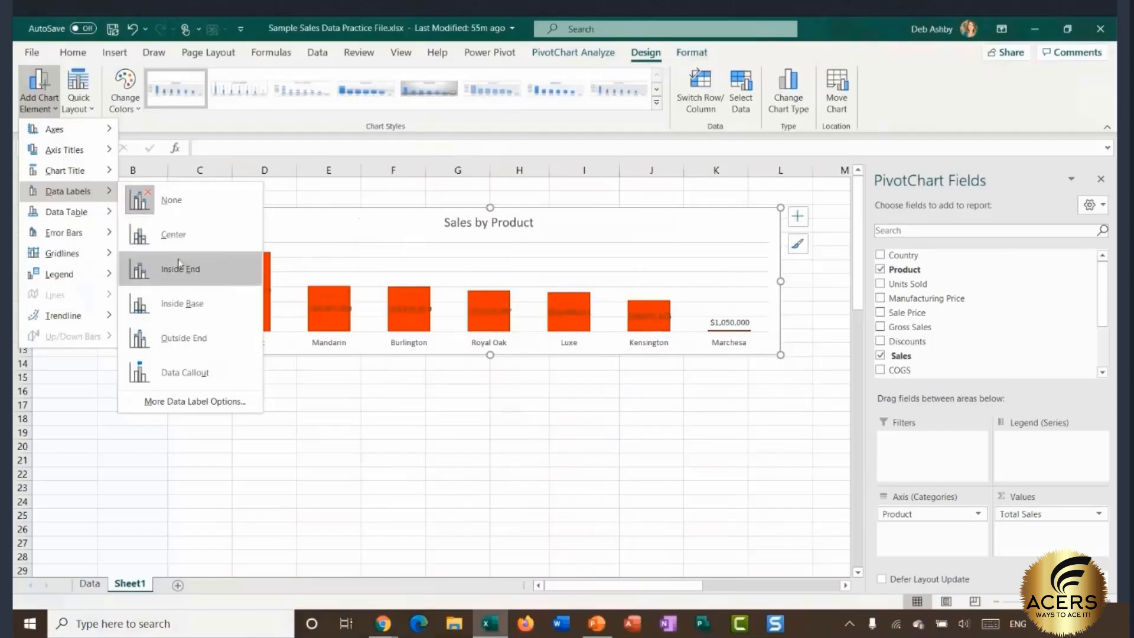
{"action": "left_click", "coordinate": [182, 336]}
{"action": "left_click", "coordinate": [611, 455]}
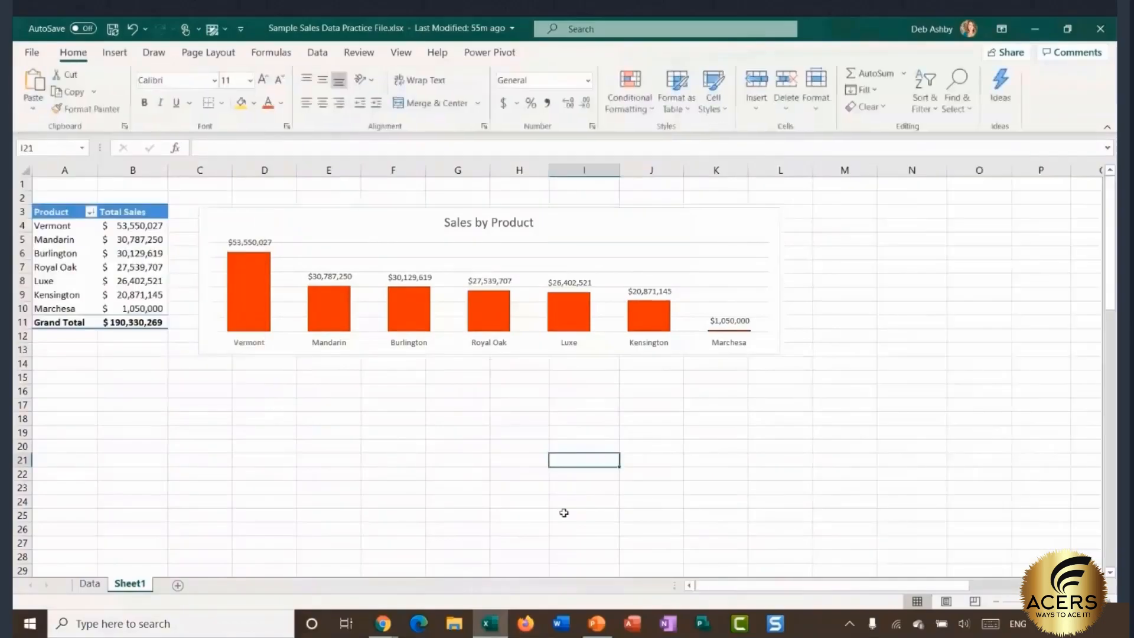
Step: Fill the chart's plot area with the white marble texture at about 61% transparency
{"action": "left_click", "coordinate": [632, 233]}
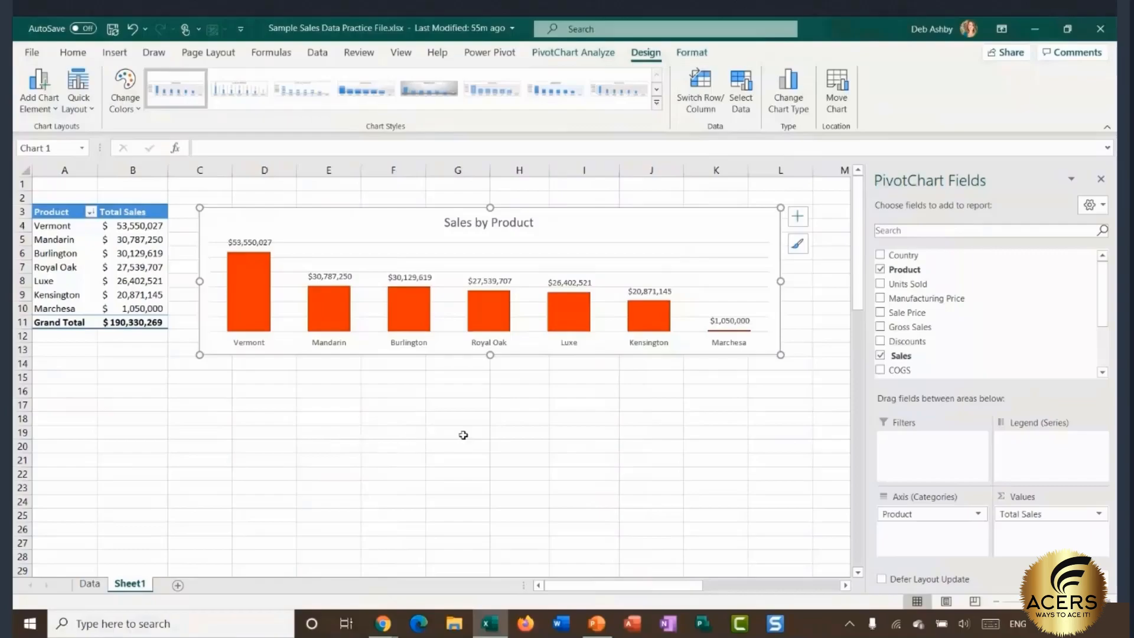
{"action": "left_click", "coordinate": [540, 253]}
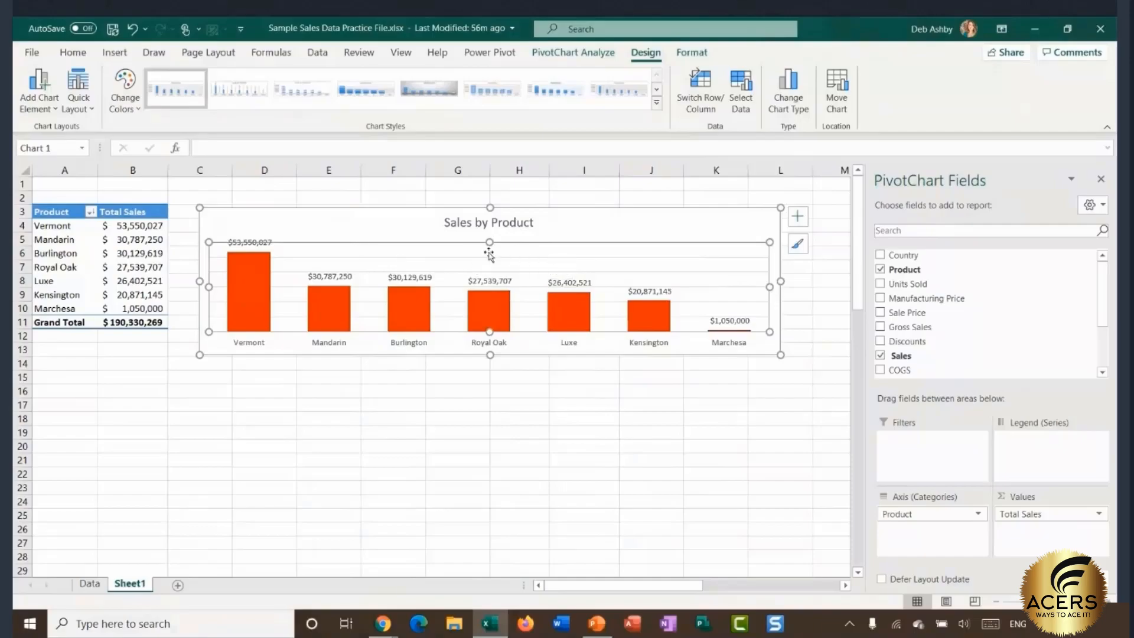
{"action": "right_click", "coordinate": [541, 258]}
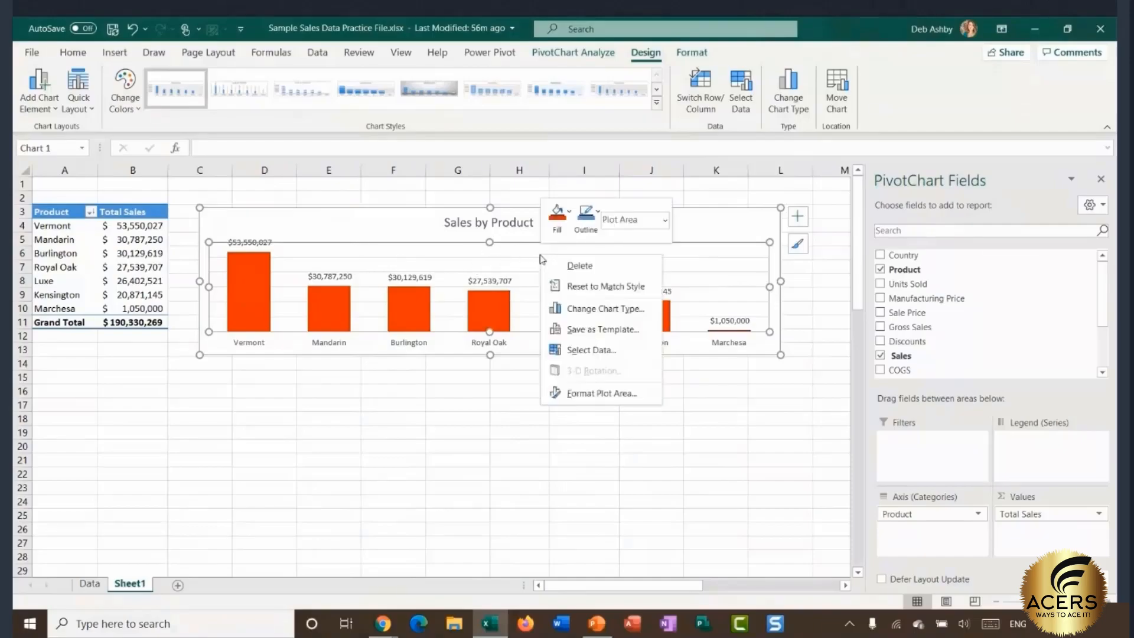
{"action": "left_click", "coordinate": [597, 393]}
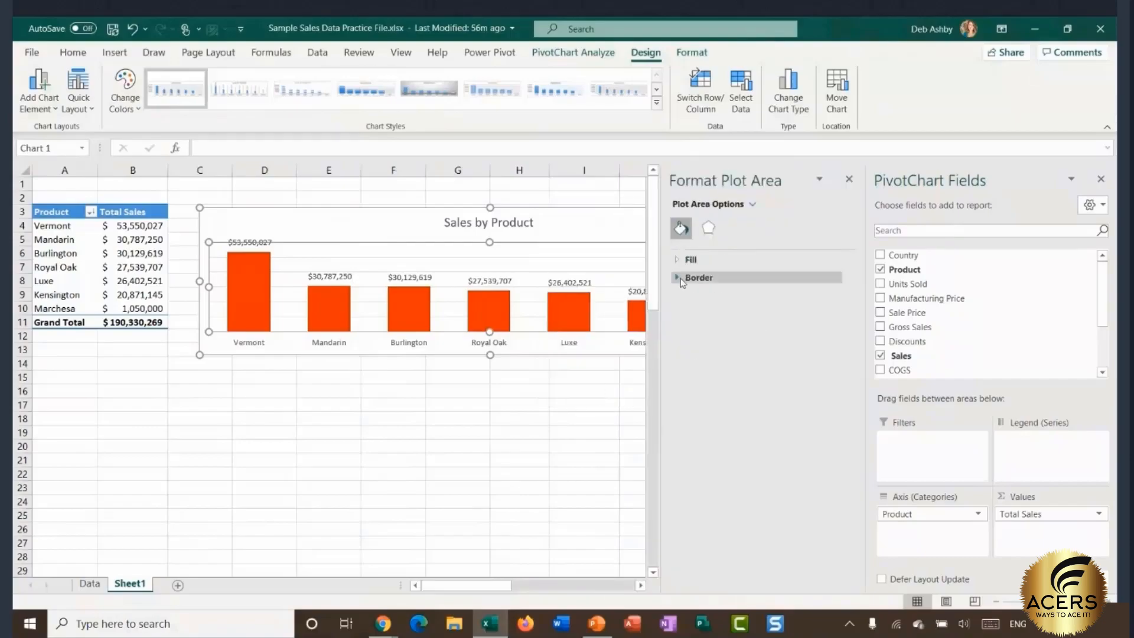
{"action": "left_click", "coordinate": [677, 260]}
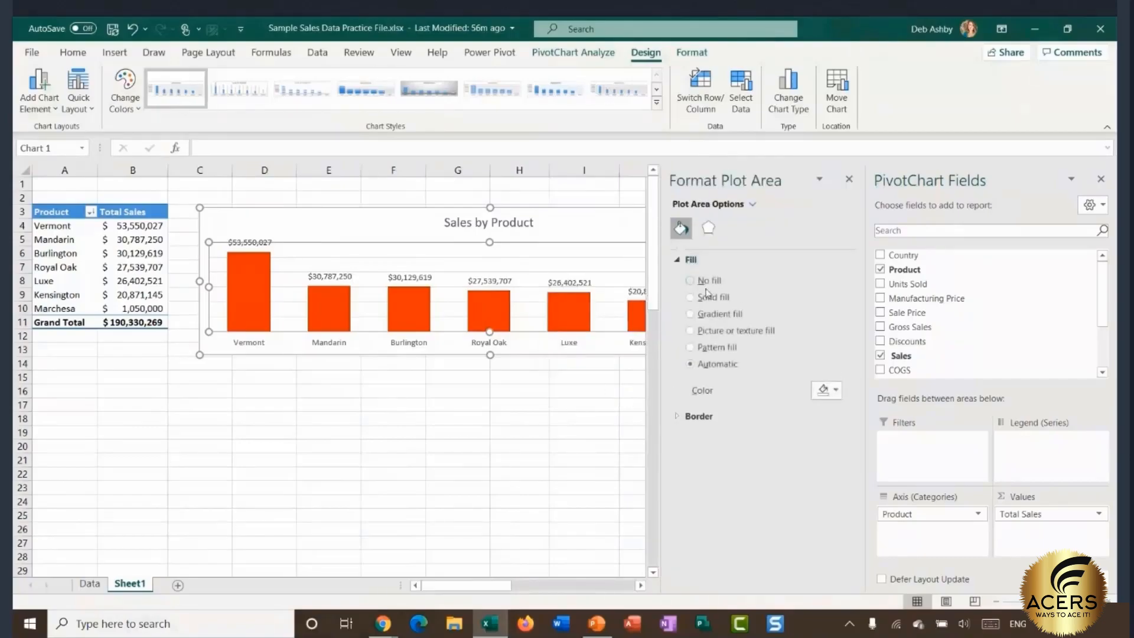
{"action": "left_click", "coordinate": [689, 331]}
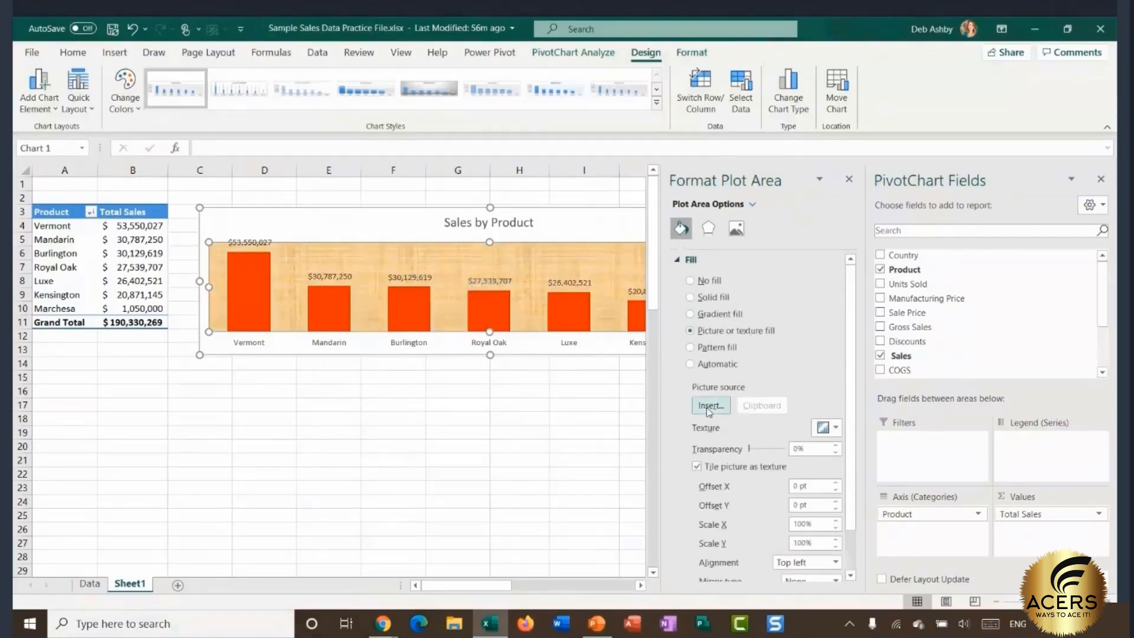
{"action": "left_click", "coordinate": [836, 428]}
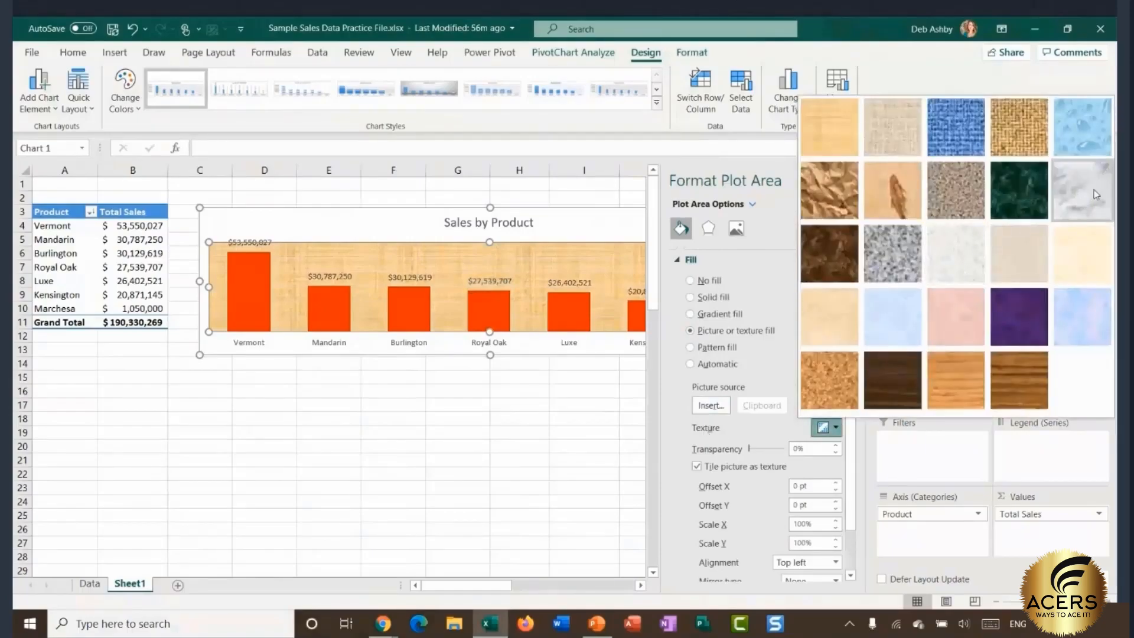
{"action": "left_click", "coordinate": [1093, 189]}
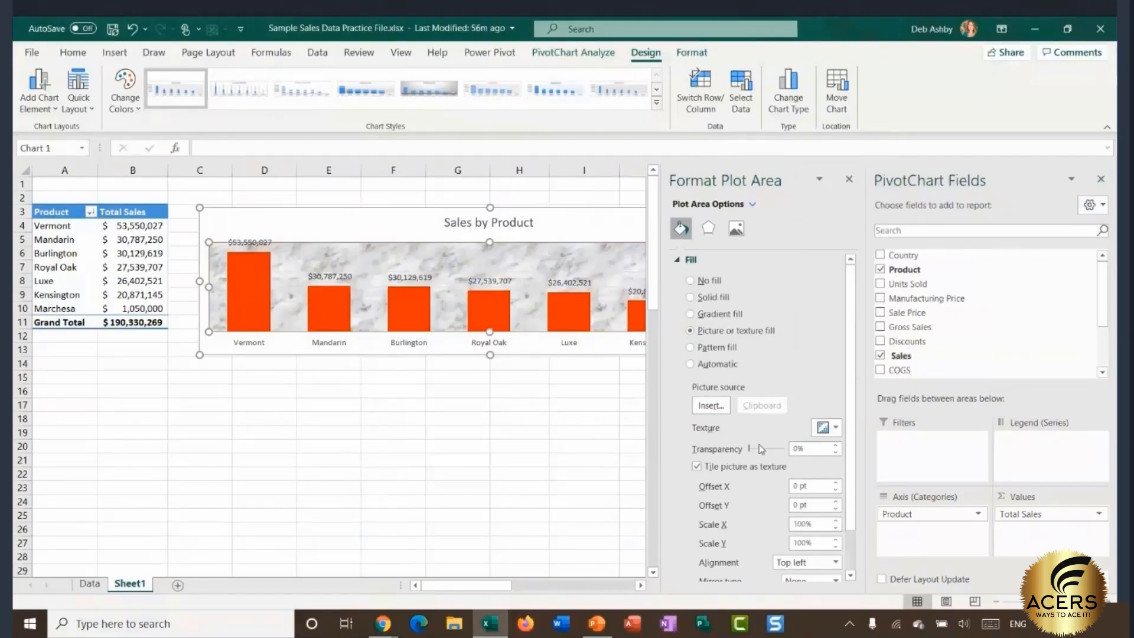
{"action": "left_click_drag", "start_coordinate": [748, 449], "coordinate": [771, 451]}
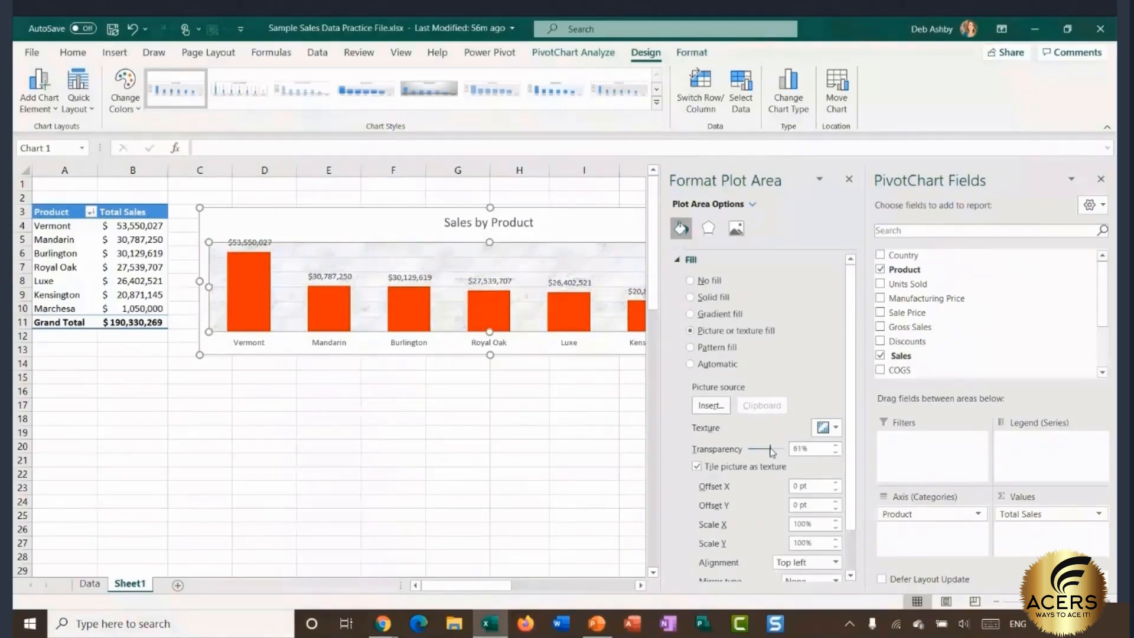
{"action": "left_click", "coordinate": [849, 178]}
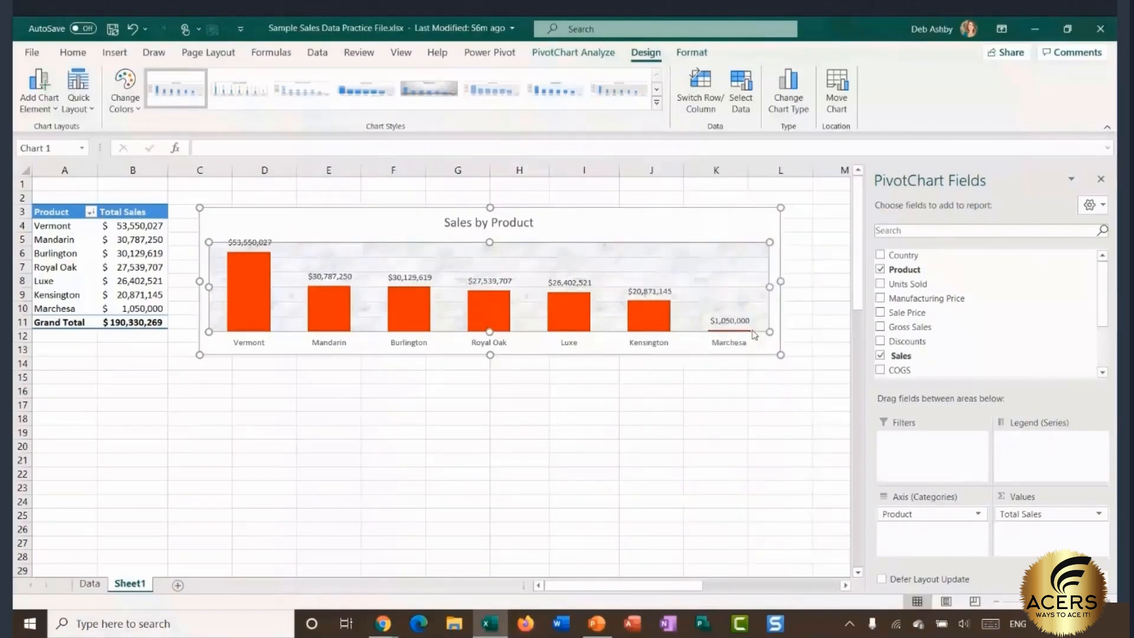
{"action": "left_click", "coordinate": [715, 446]}
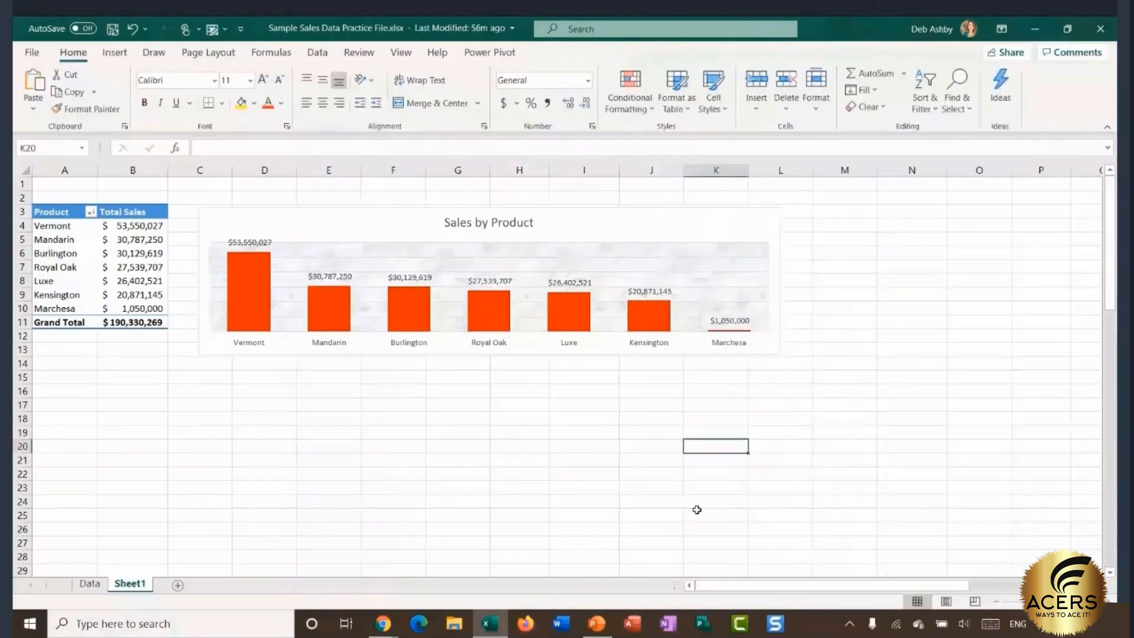
Step: Fill the chart area with the light gray theme colour
{"action": "left_click", "coordinate": [633, 215]}
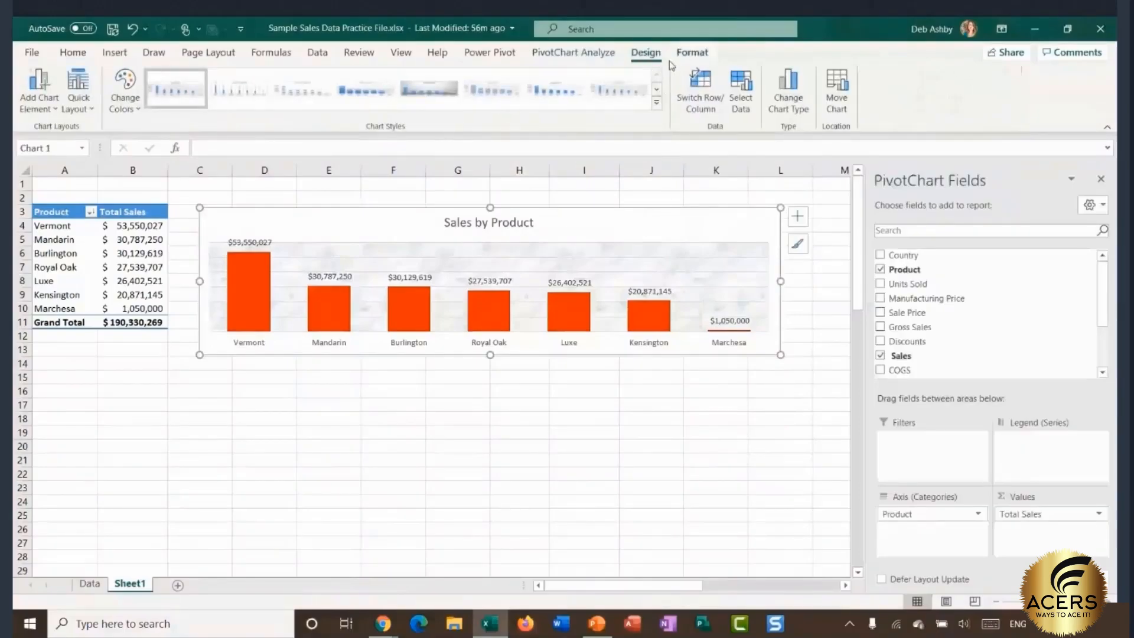
{"action": "left_click", "coordinate": [697, 53]}
{"action": "left_click", "coordinate": [588, 75]}
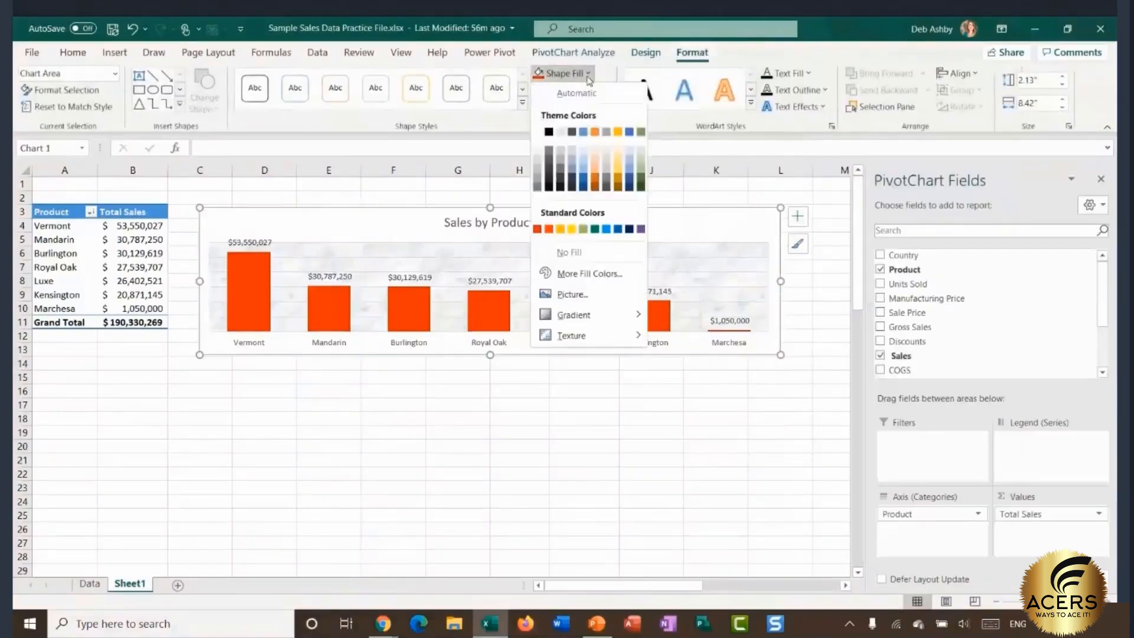
{"action": "left_click", "coordinate": [561, 133]}
{"action": "left_click", "coordinate": [602, 471]}
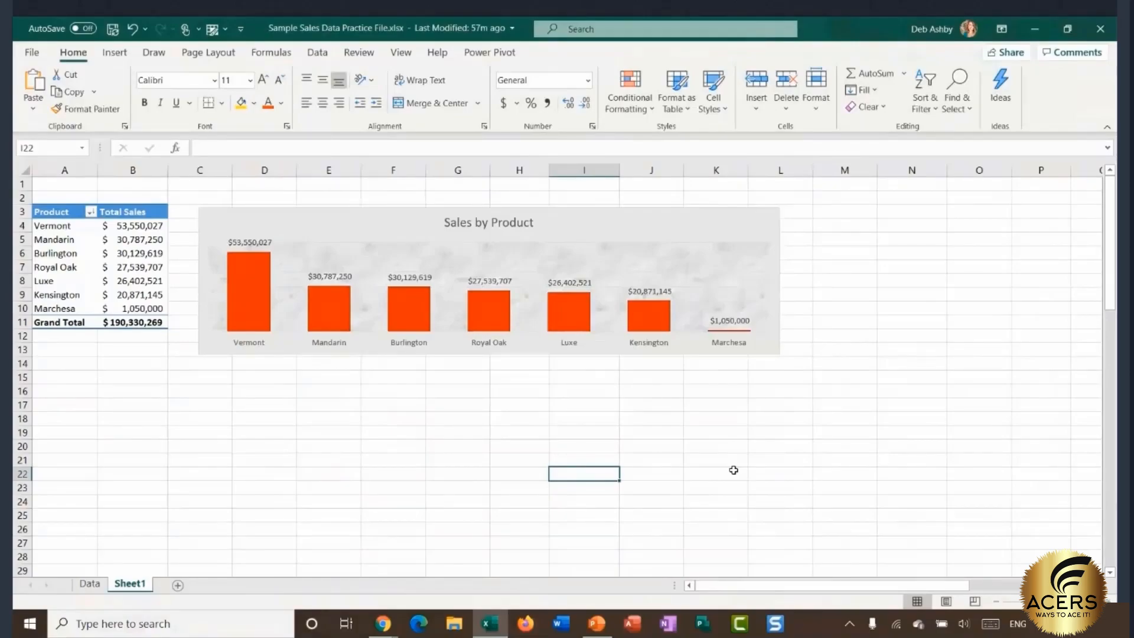
Step: Select the Sales by Product chart and bring up the commands for inserting objects
{"action": "left_click", "coordinate": [664, 221]}
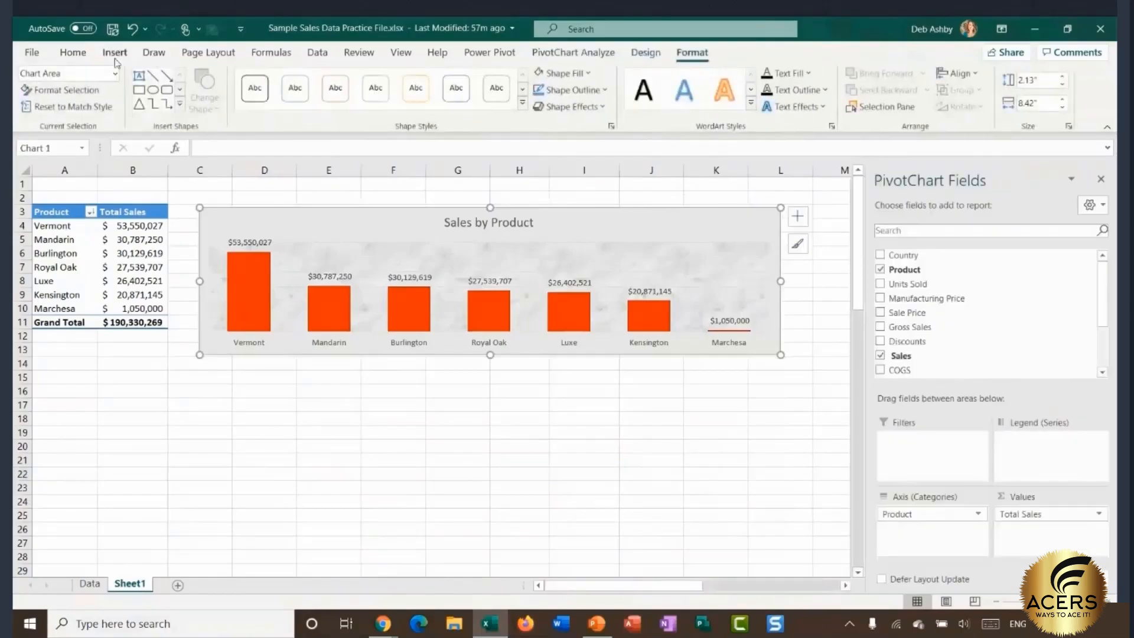
{"action": "left_click", "coordinate": [116, 52]}
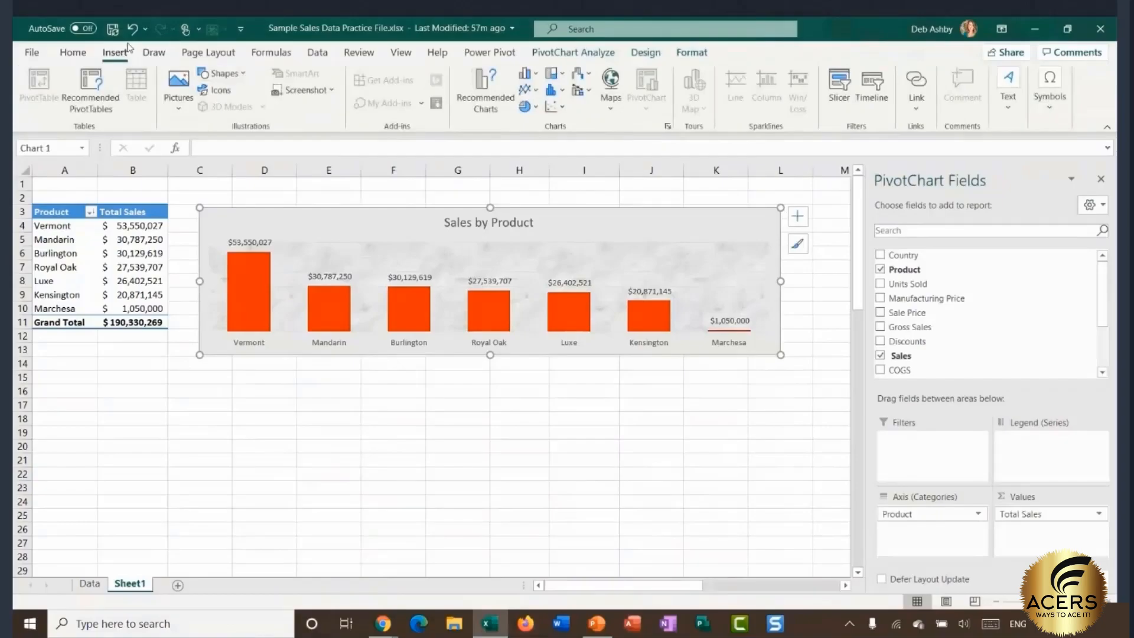
Step: Insert the outline shopping cart icon into the Sales by Product chart, shrunk to about 0.39" in the chart's upper-right corner
{"action": "left_click", "coordinate": [219, 91]}
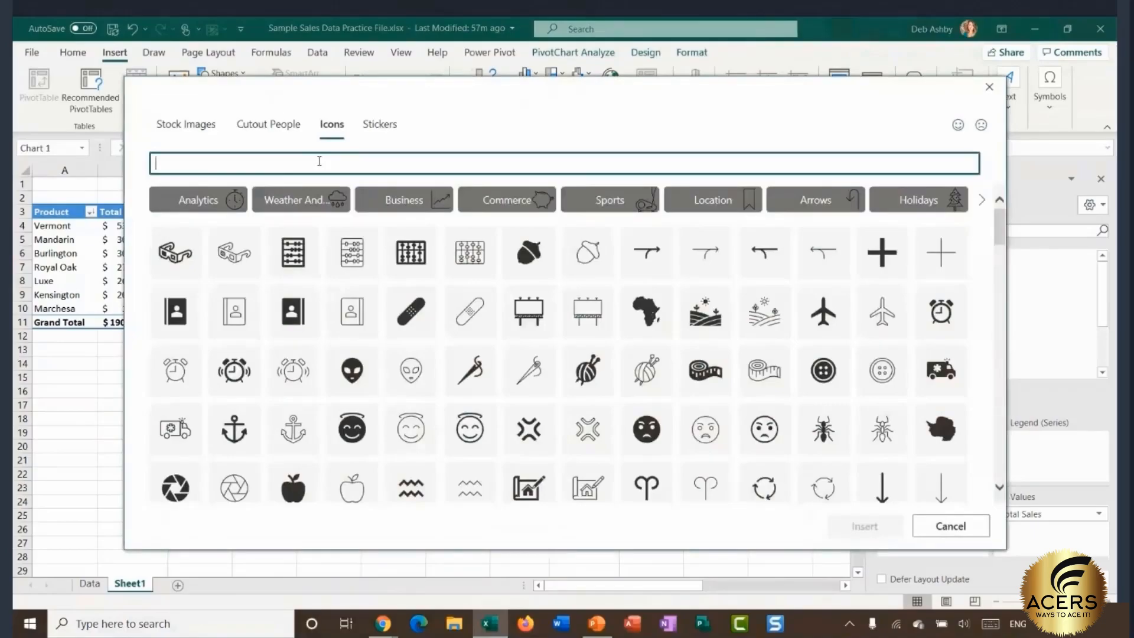
{"action": "type", "text": "money"}
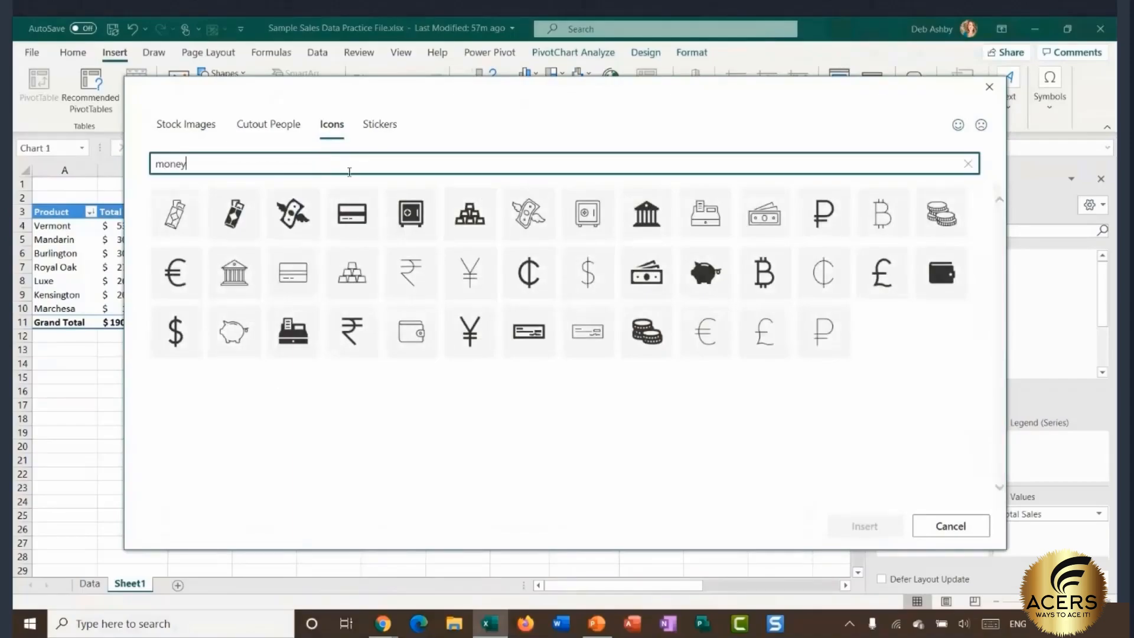
{"action": "double_click", "coordinate": [183, 163]}
{"action": "type", "text": "shopping"}
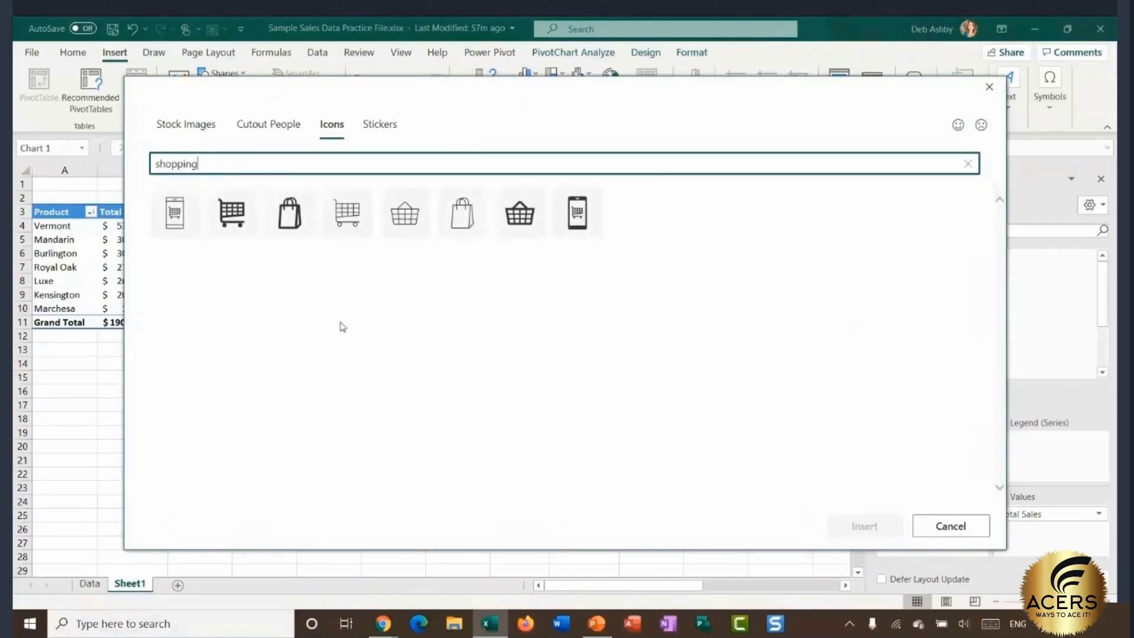
{"action": "left_click", "coordinate": [346, 219]}
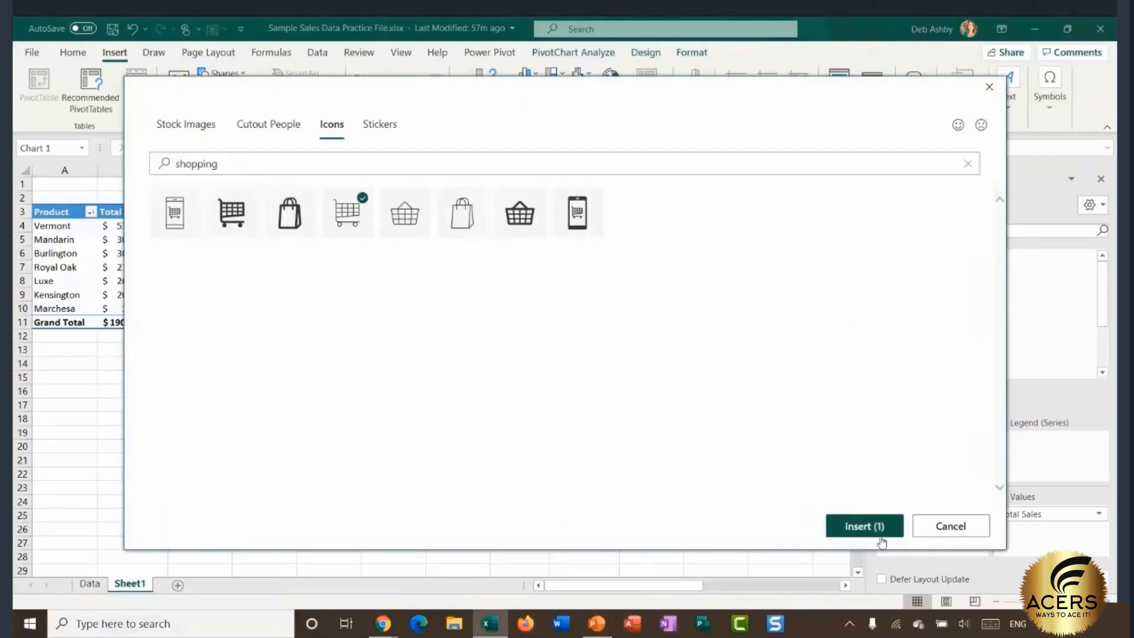
{"action": "left_click", "coordinate": [866, 526]}
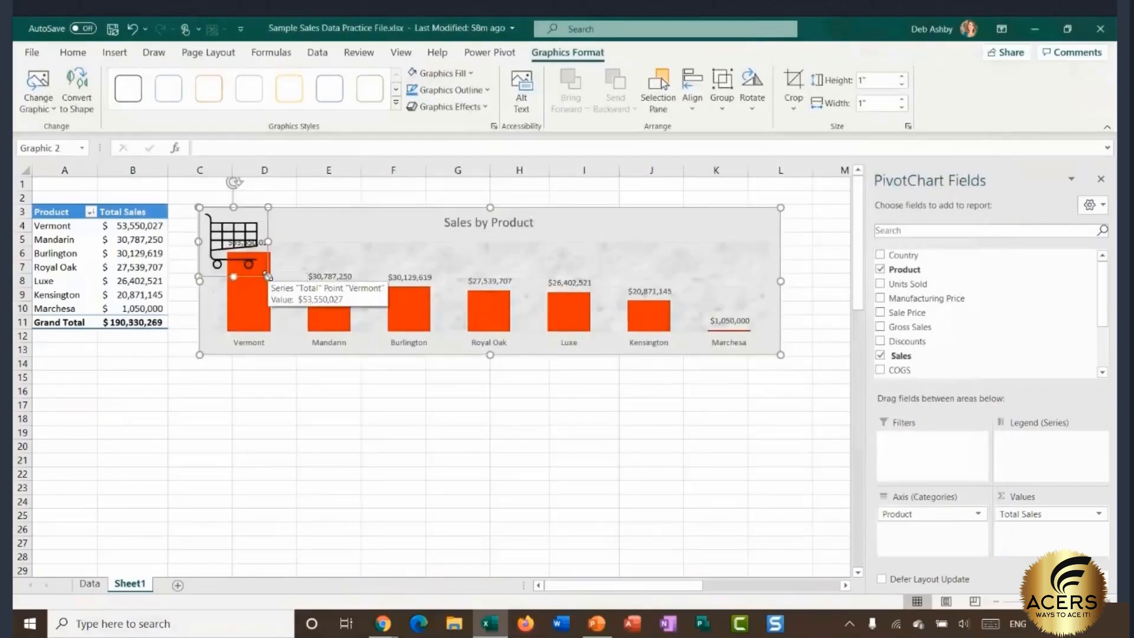
{"action": "left_click_drag", "start_coordinate": [267, 276], "coordinate": [751, 225]}
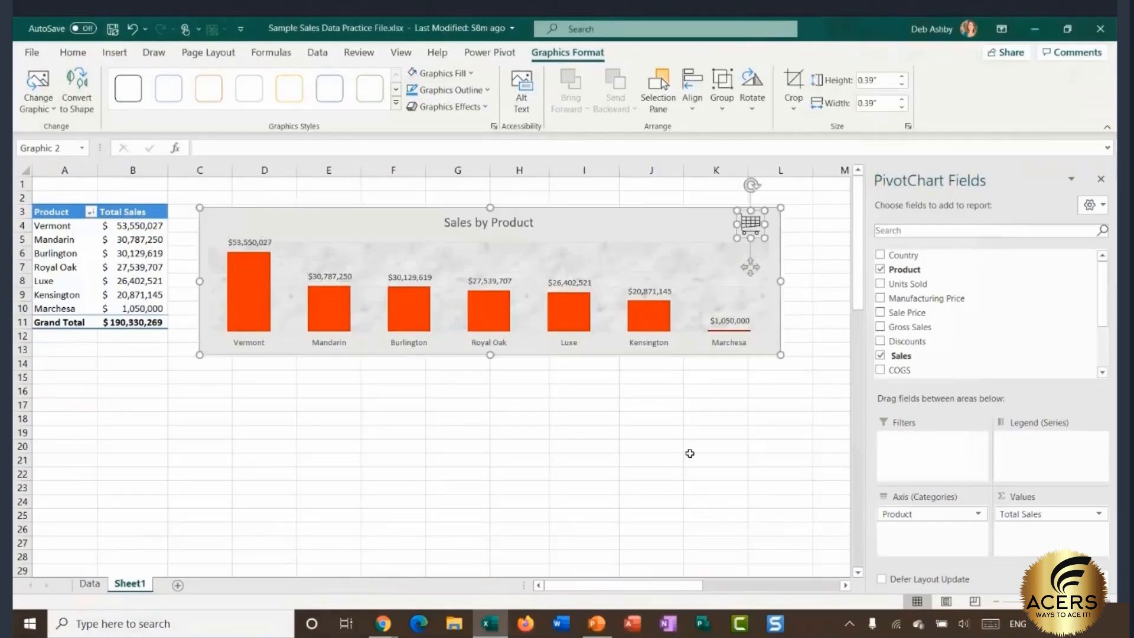
{"action": "left_click", "coordinate": [690, 453]}
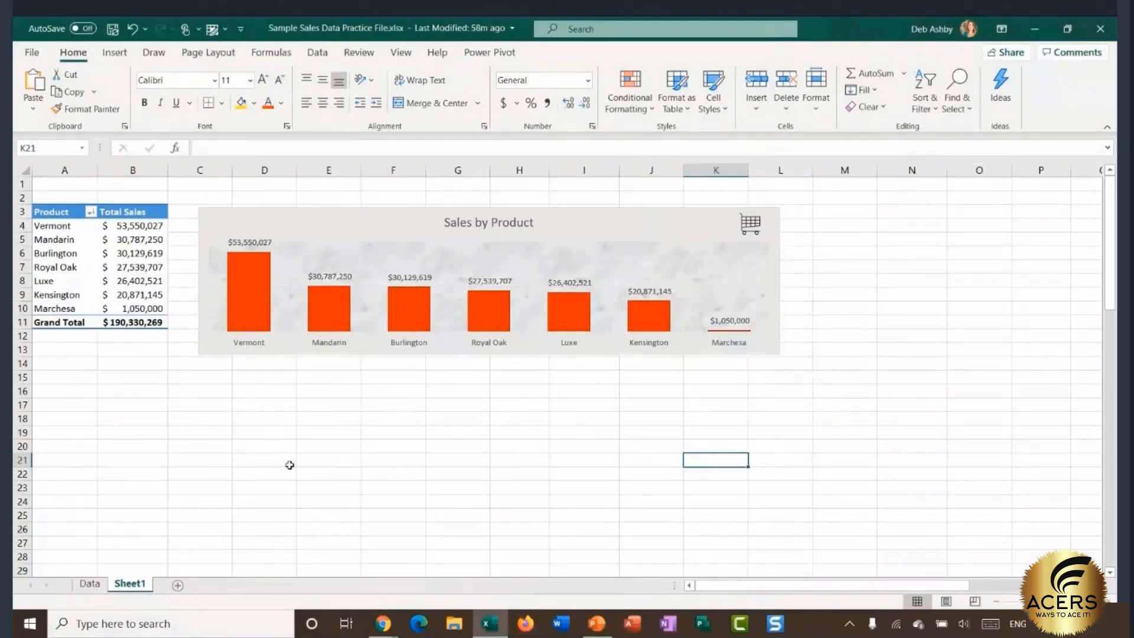
Step: Duplicate Sheet1, placing the copy directly after the original
{"action": "left_click", "coordinate": [90, 584]}
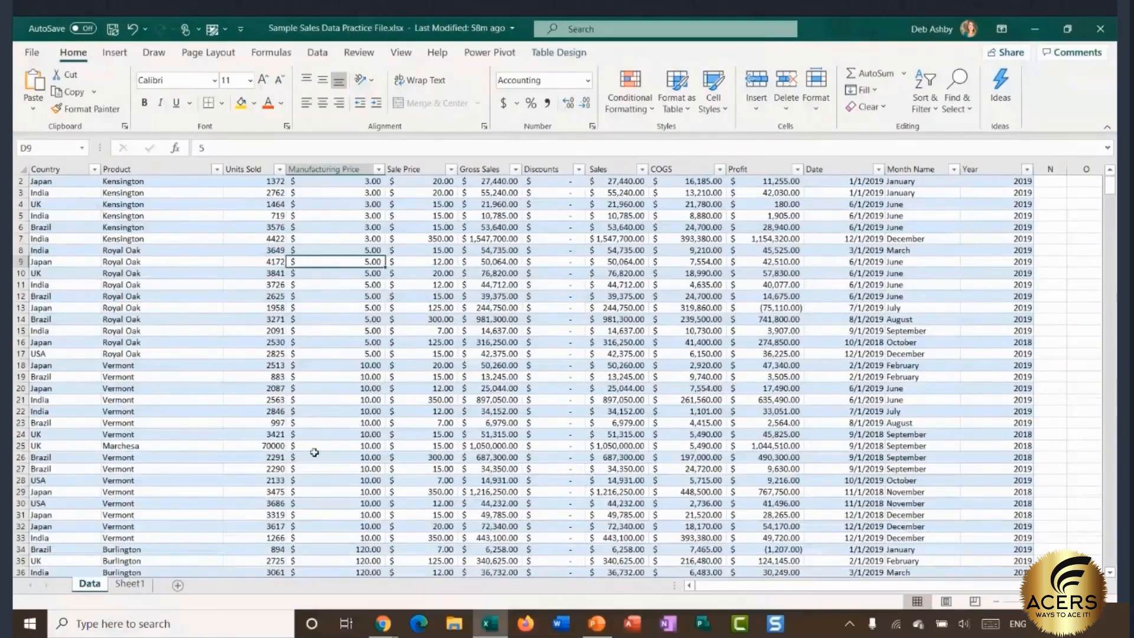
{"action": "left_click", "coordinate": [130, 587]}
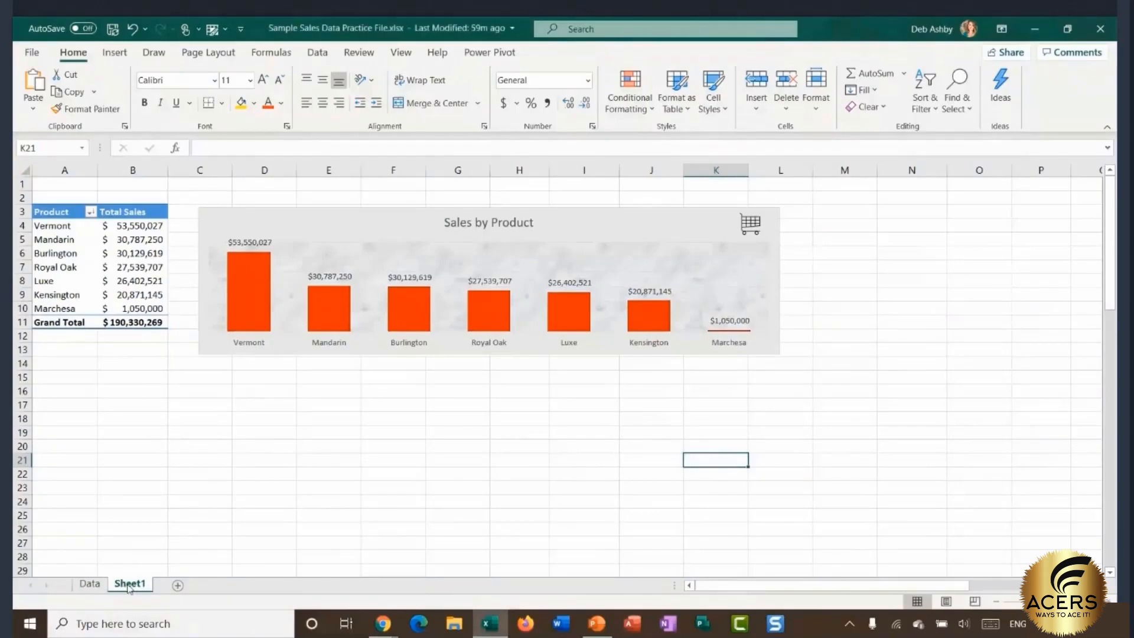
{"action": "left_click_drag", "start_coordinate": [128, 588], "coordinate": [165, 590]}
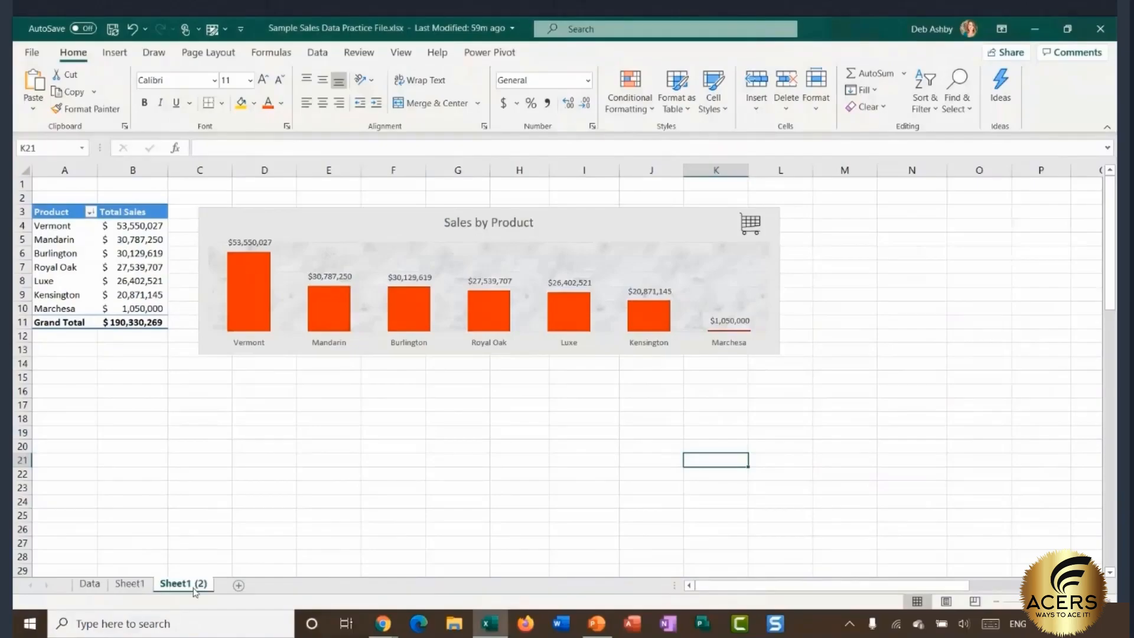
Step: Rename the original Sheet1 as Sales by Product
{"action": "left_click", "coordinate": [131, 586]}
{"action": "right_click", "coordinate": [133, 587]}
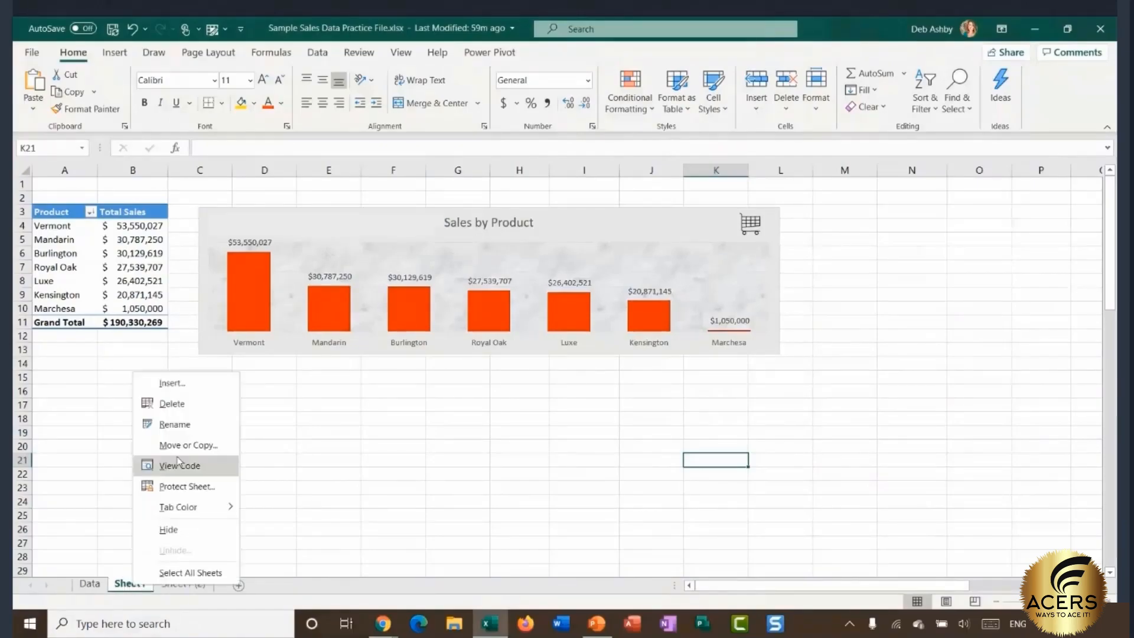
{"action": "left_click", "coordinate": [177, 424]}
{"action": "type", "text": "Sa"}
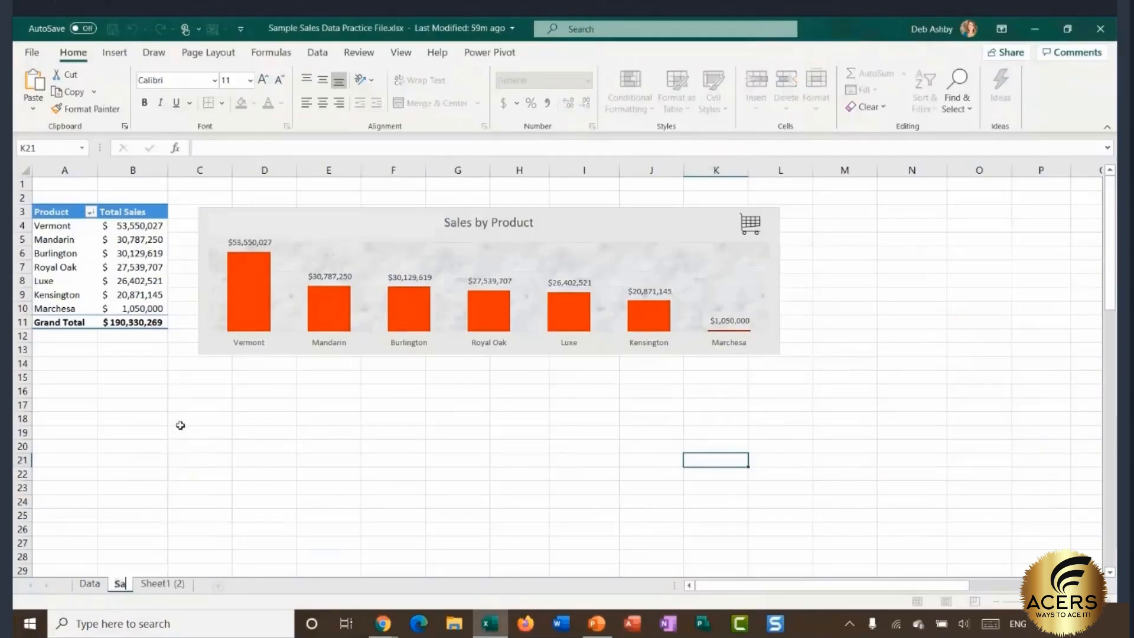
{"action": "type", "text": "les by Prod"}
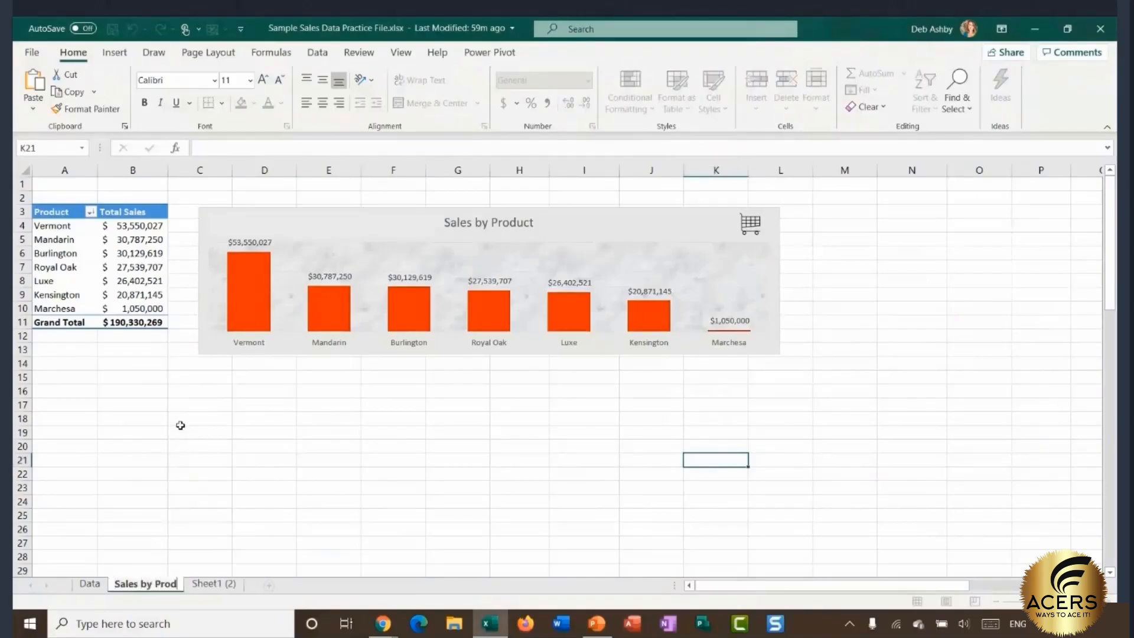
{"action": "type", "text": "uct"}
{"action": "key", "text": "Return"}
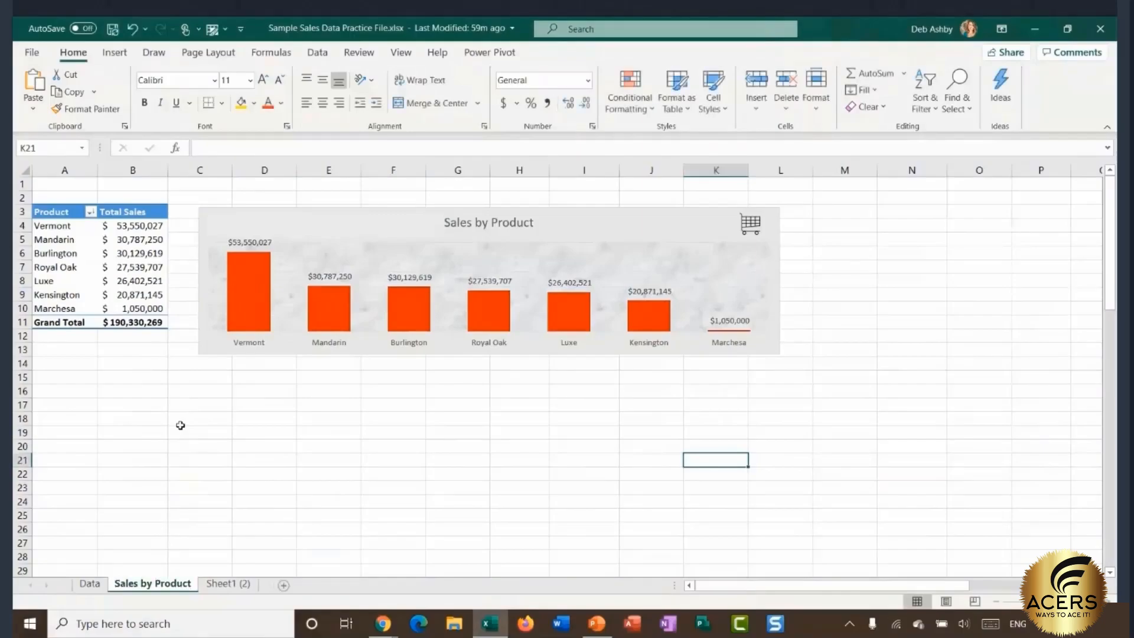
Step: Delete the Sales by Product chart from the duplicated sheet, Sheet1 (2)
{"action": "left_click", "coordinate": [235, 584]}
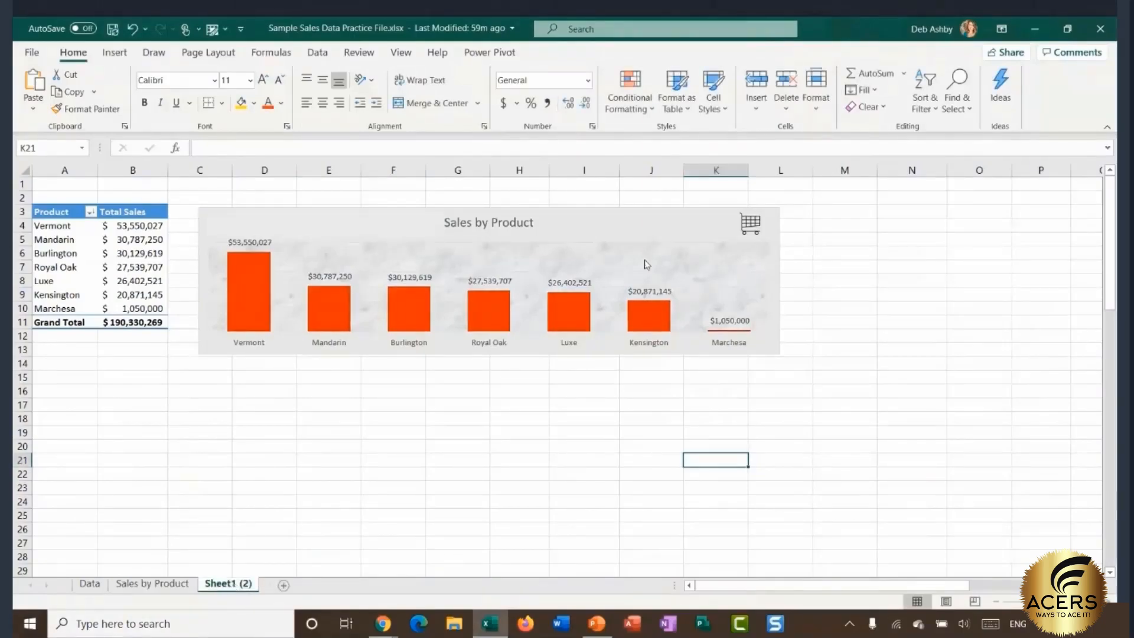
{"action": "left_click", "coordinate": [636, 218]}
{"action": "key", "text": "Delete"}
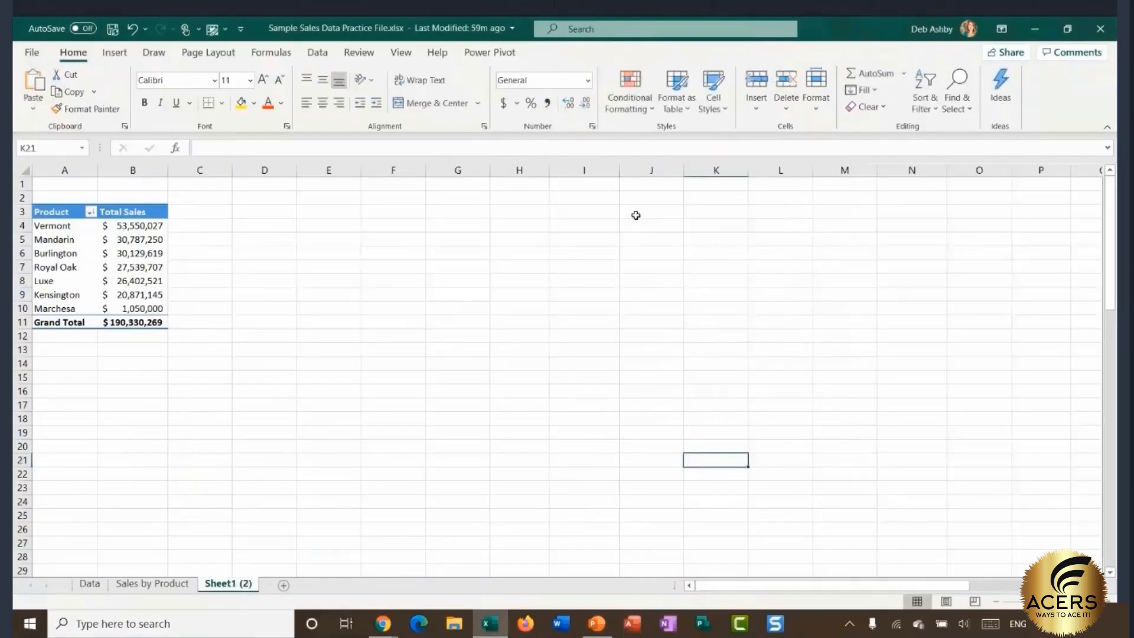
{"action": "left_click", "coordinate": [83, 254]}
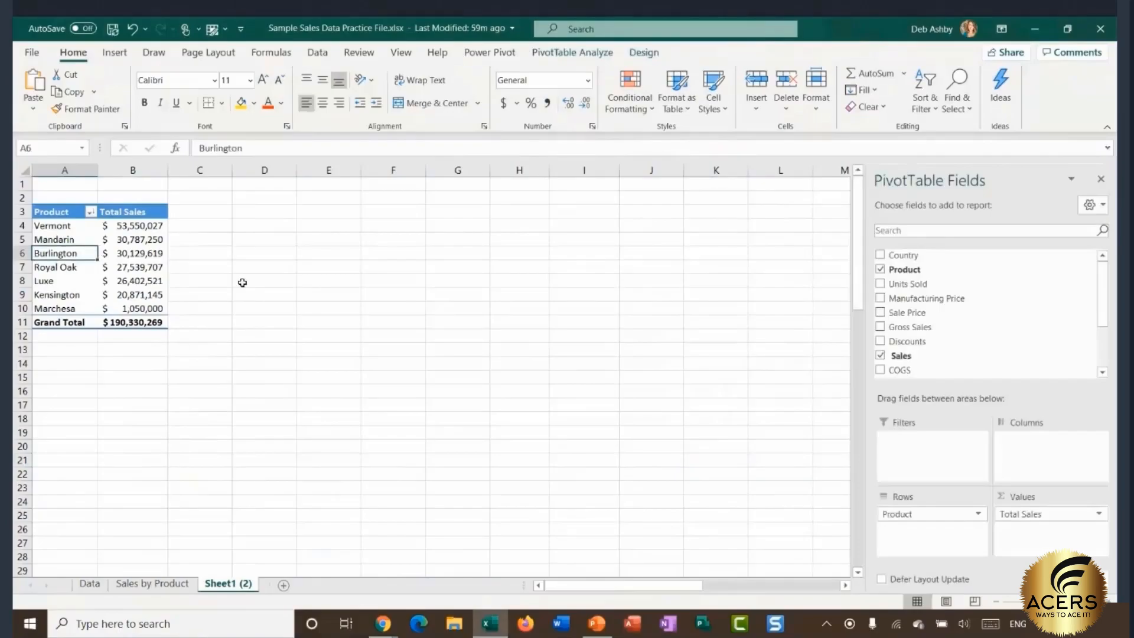
{"action": "left_click", "coordinate": [124, 239]}
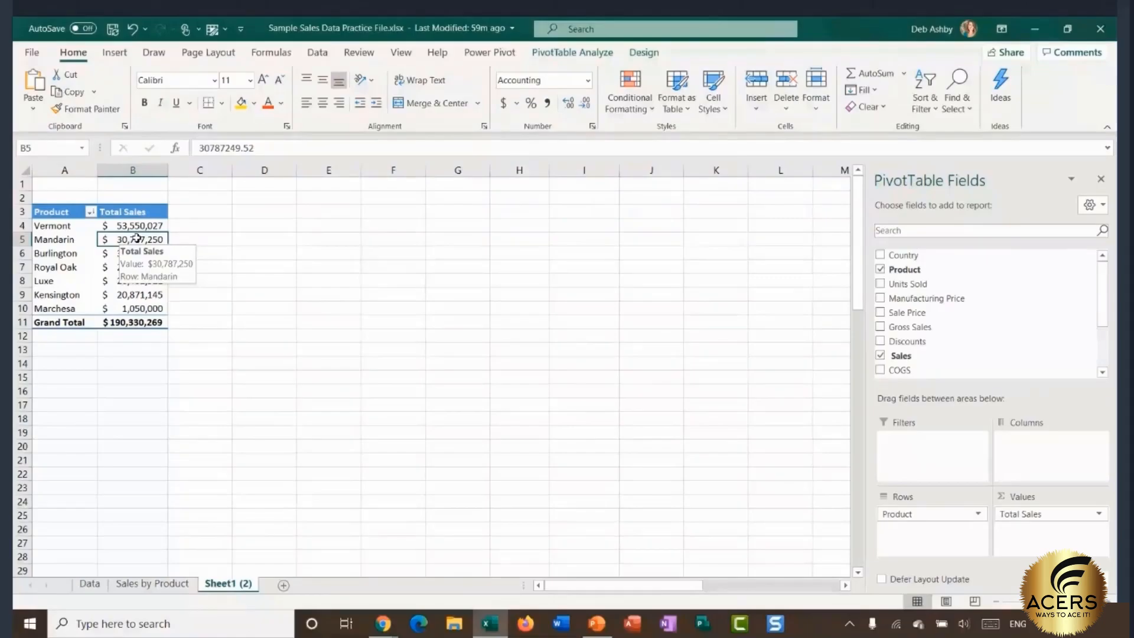
{"action": "left_click_drag", "start_coordinate": [60, 226], "coordinate": [56, 308]}
{"action": "left_click", "coordinate": [146, 231]}
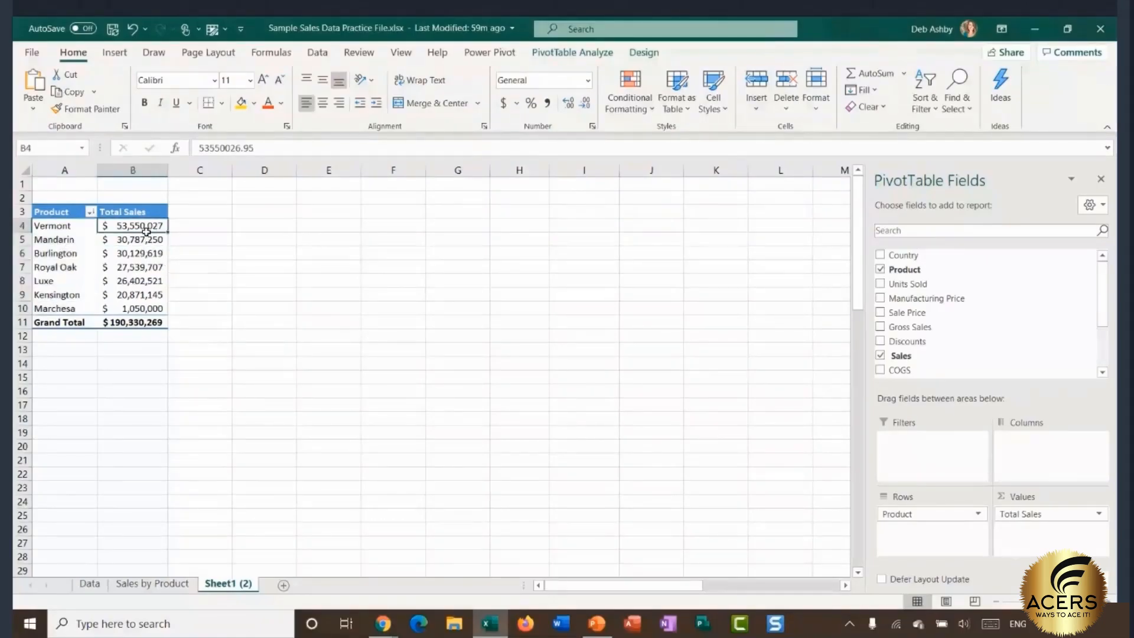
{"action": "left_click_drag", "start_coordinate": [146, 230], "coordinate": [142, 309]}
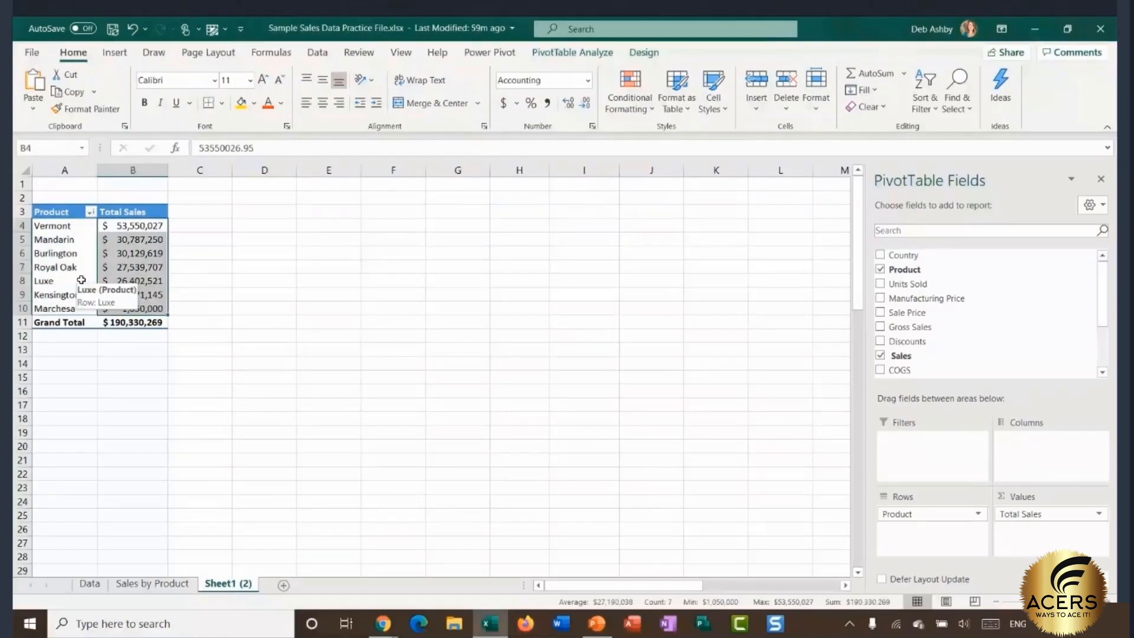
Step: Add Sales to the PivotTable as a second value field and summarize that column by Average
{"action": "left_click", "coordinate": [146, 227]}
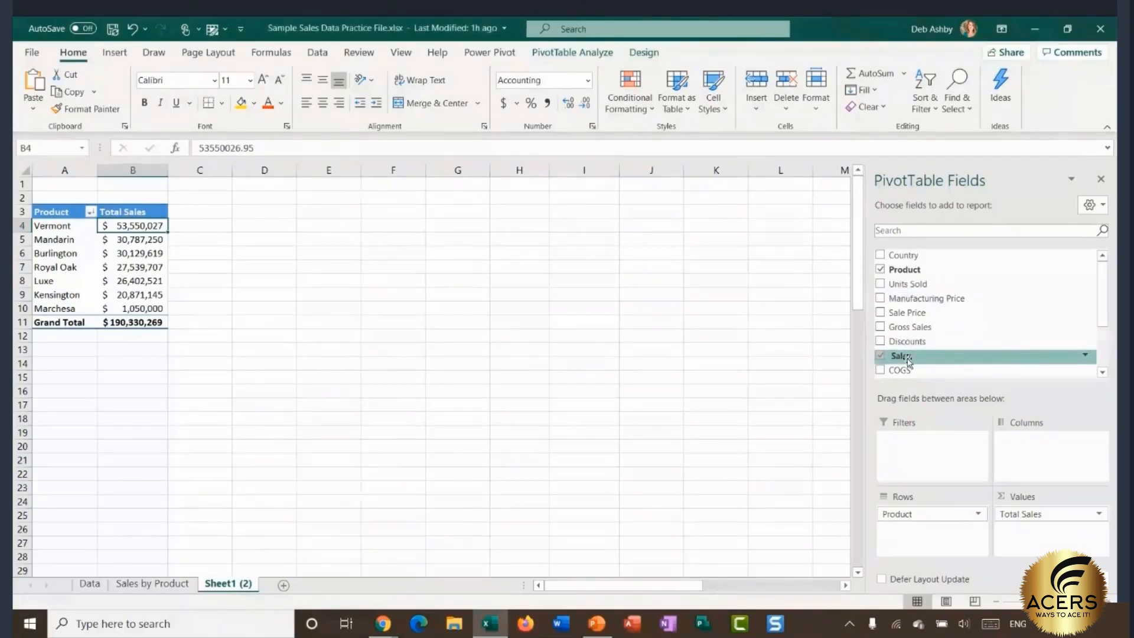
{"action": "left_click_drag", "start_coordinate": [908, 362], "coordinate": [1026, 545]}
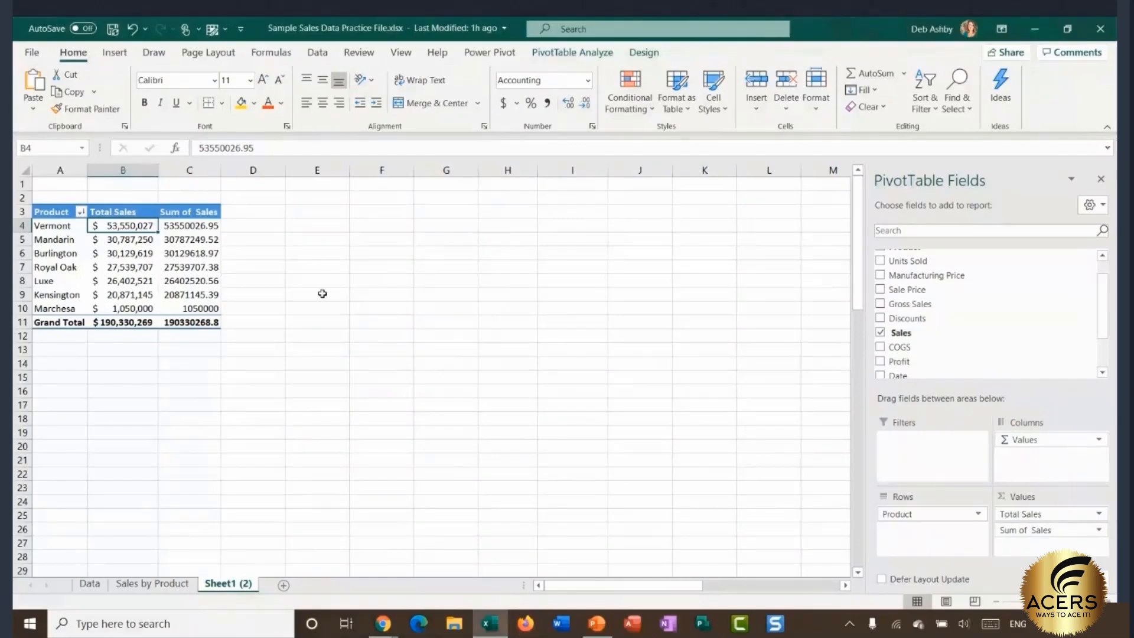
{"action": "left_click", "coordinate": [189, 228]}
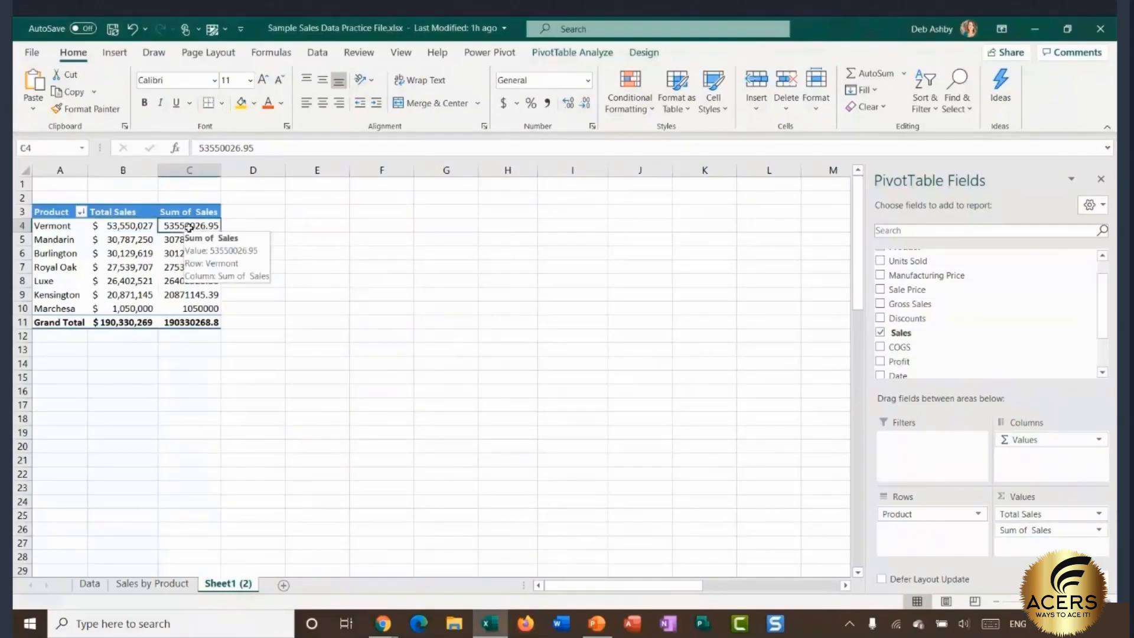
{"action": "right_click", "coordinate": [189, 228]}
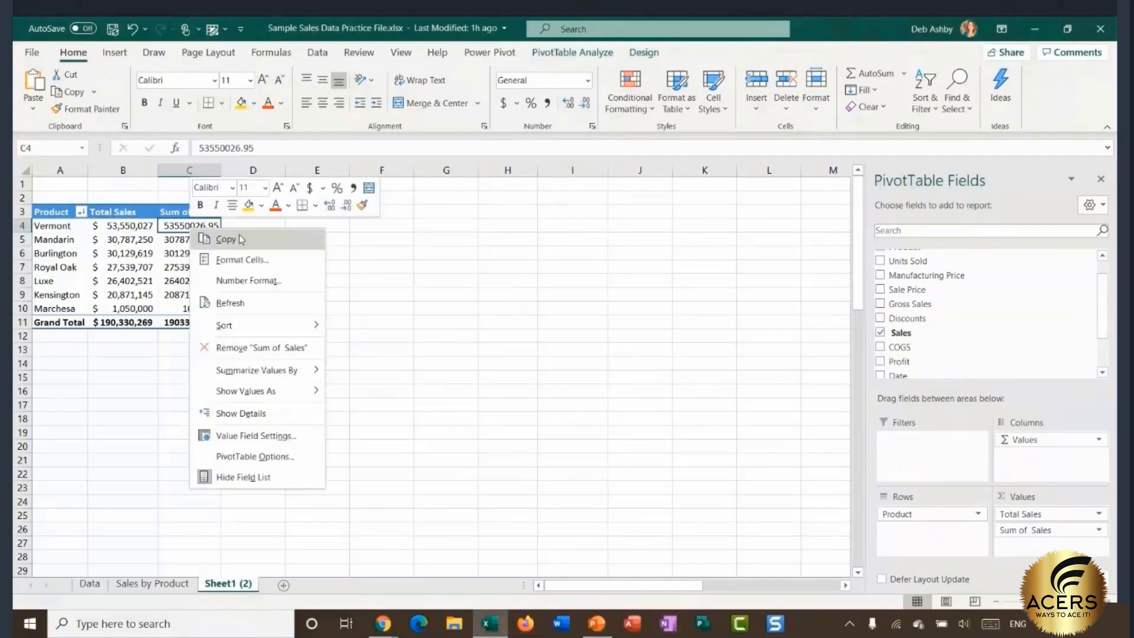
{"action": "mouse_move", "coordinate": [276, 375]}
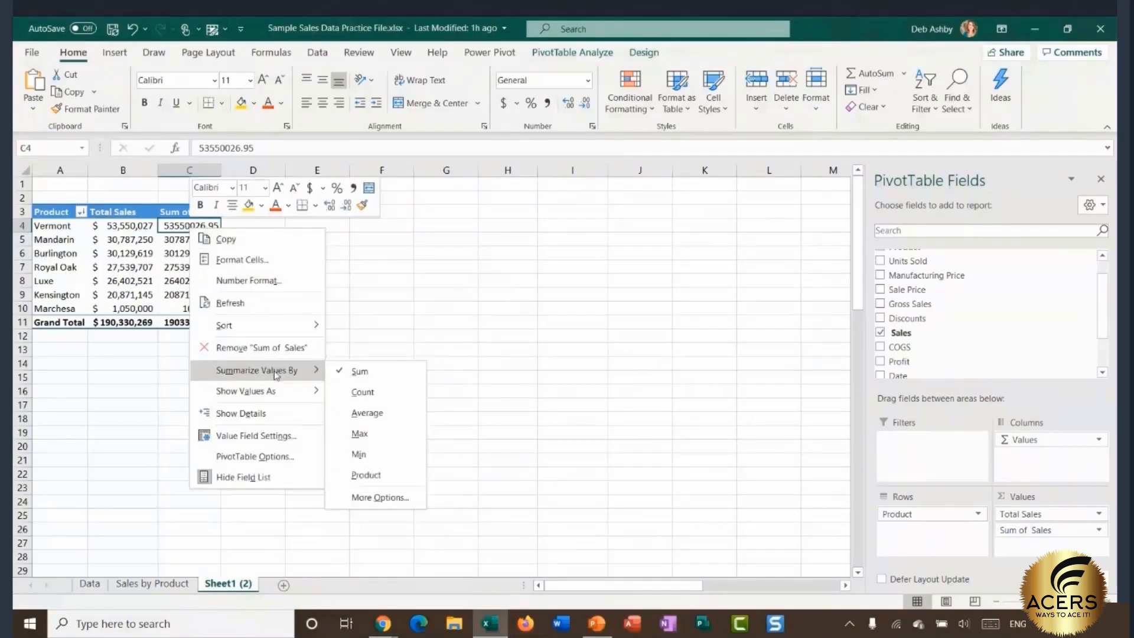
{"action": "left_click", "coordinate": [407, 414]}
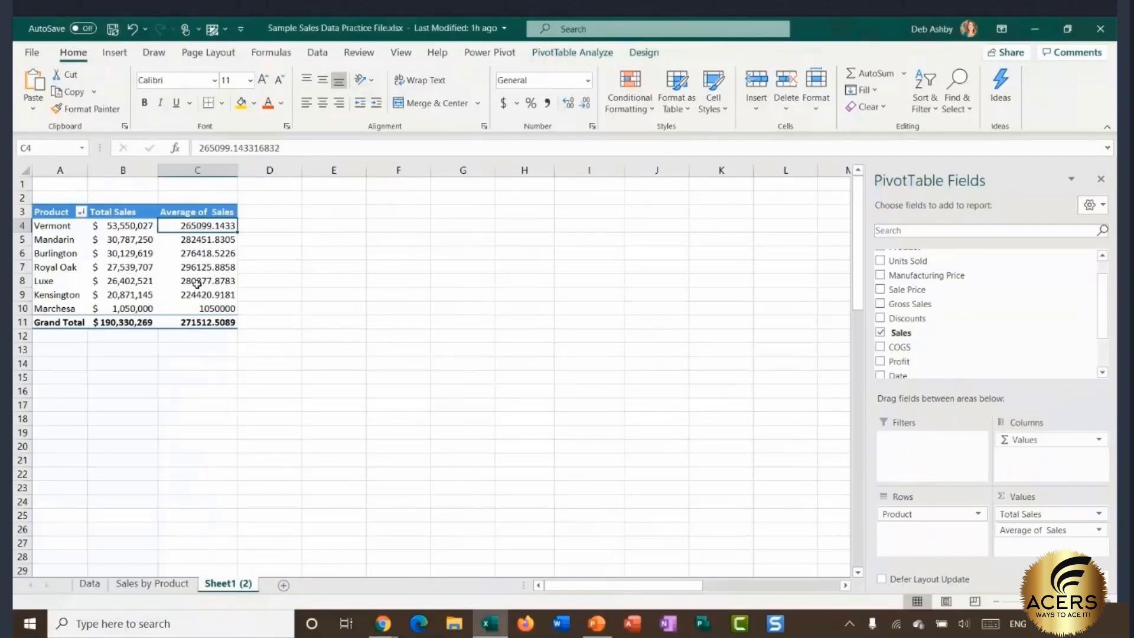
Step: Format the average sales value field as Accounting with the $ symbol and 0 decimal places
{"action": "right_click", "coordinate": [213, 225]}
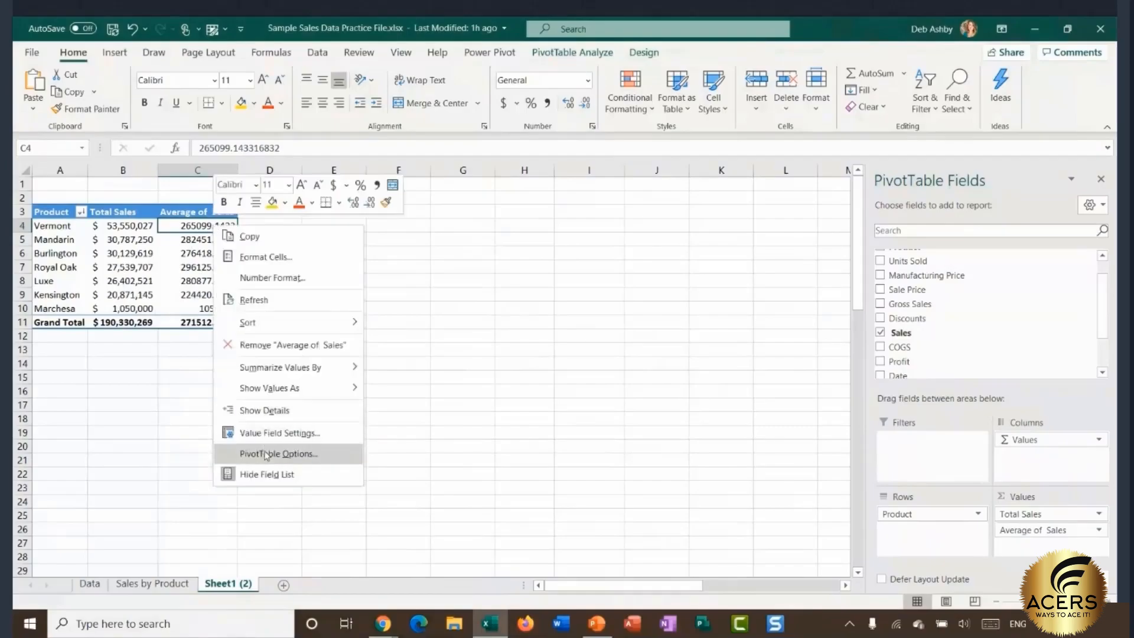
{"action": "left_click", "coordinate": [280, 437]}
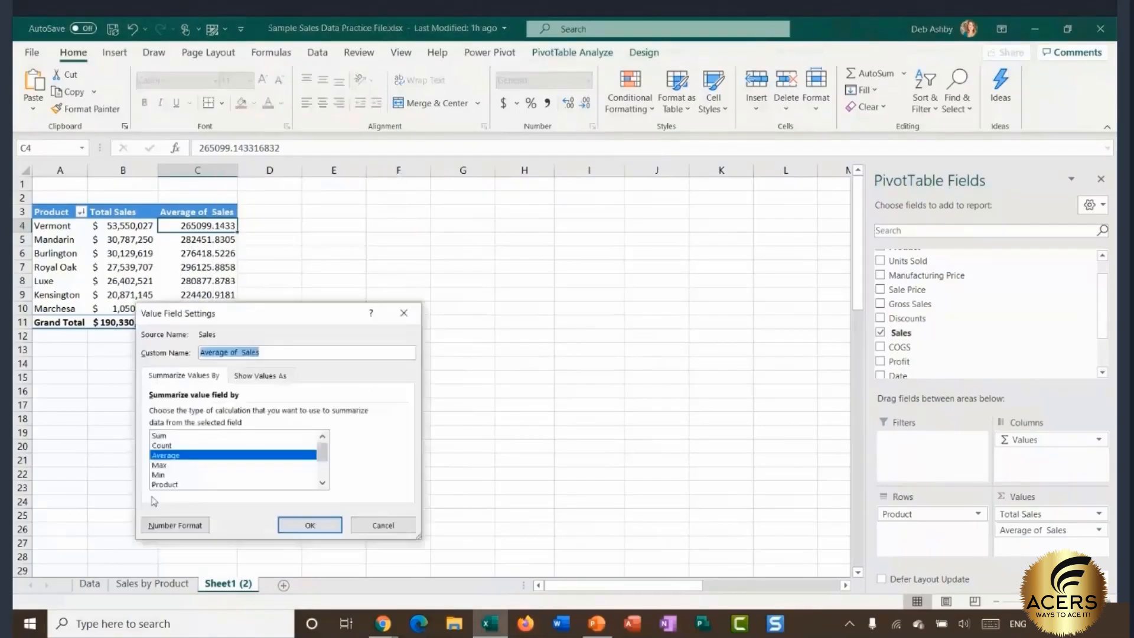
{"action": "left_click", "coordinate": [172, 524]}
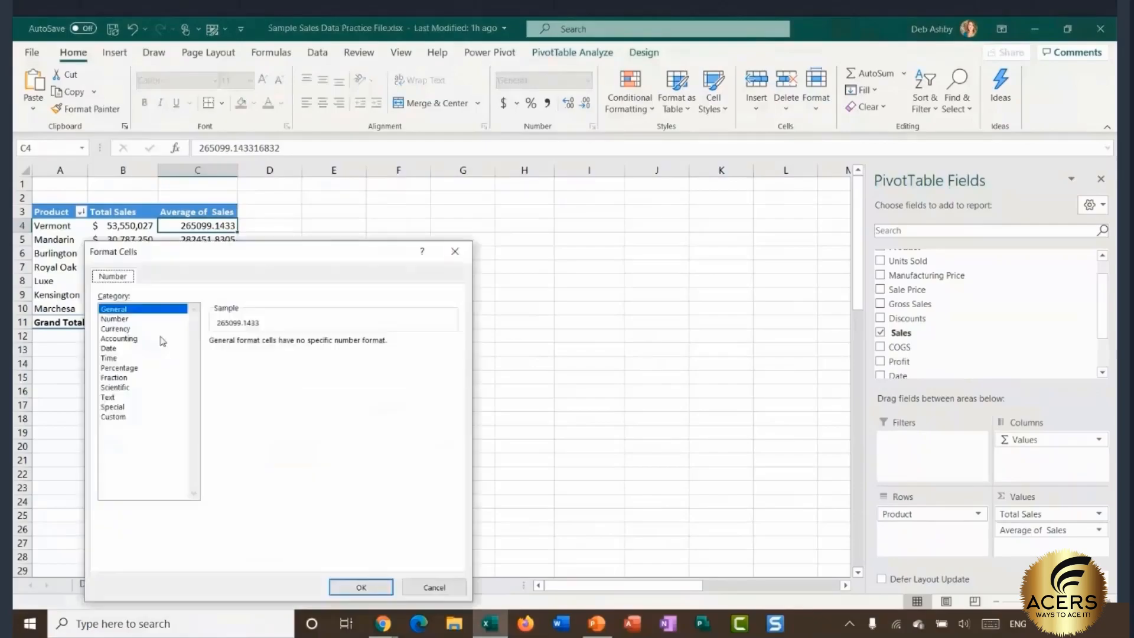
{"action": "left_click", "coordinate": [118, 338]}
{"action": "left_click", "coordinate": [310, 347]}
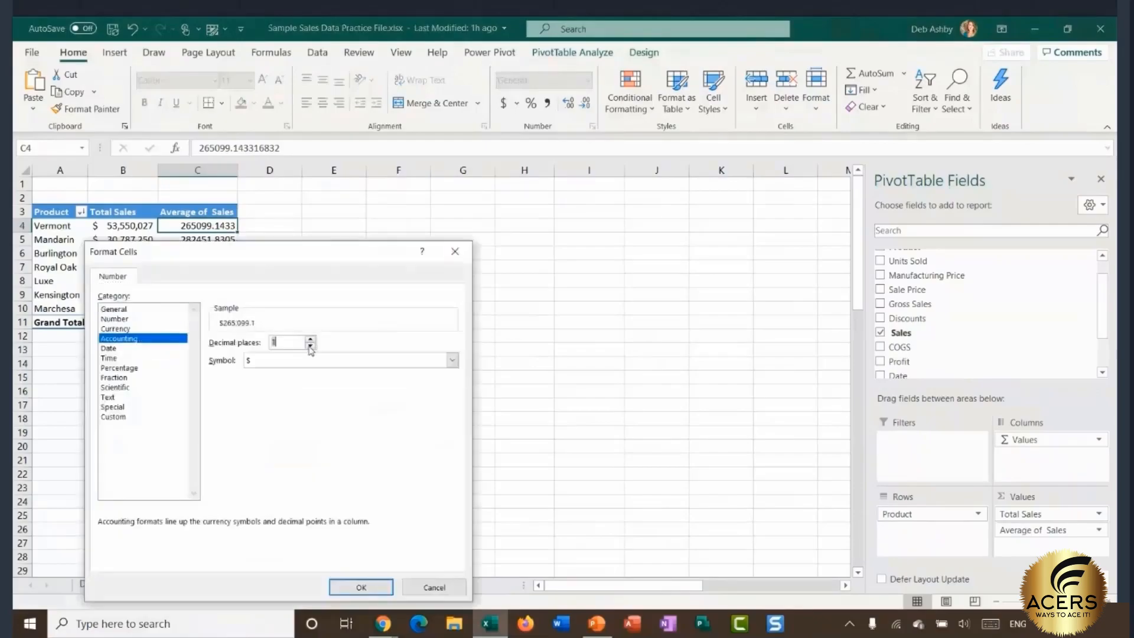
{"action": "left_click", "coordinate": [361, 587]}
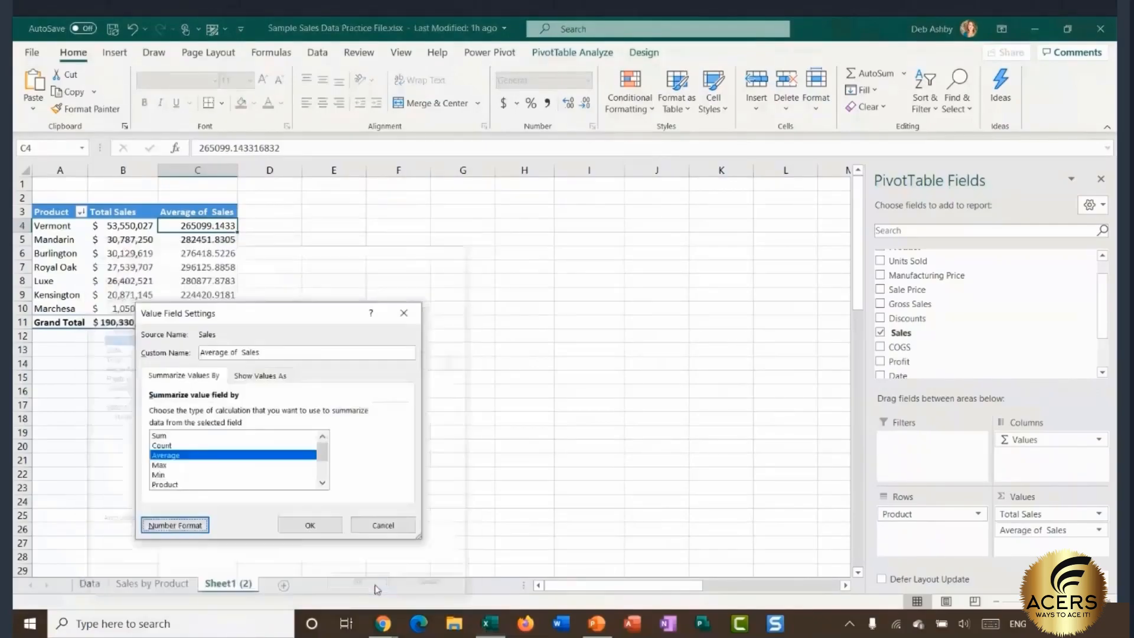
{"action": "left_click", "coordinate": [307, 525]}
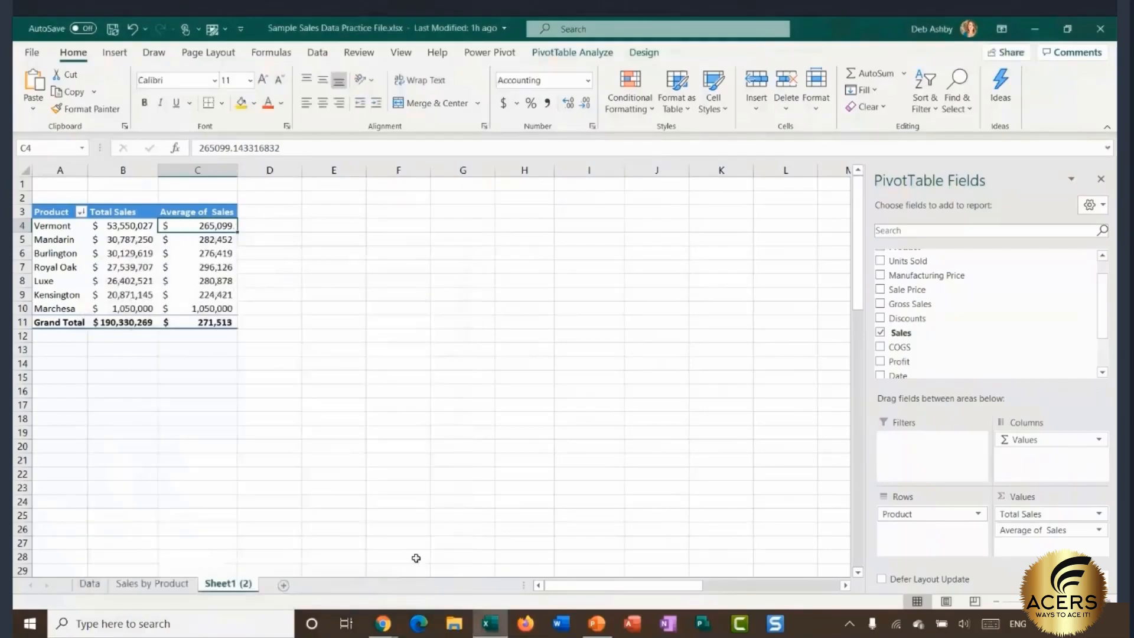
Step: Rename the average column's header in C3 as Average Sales
{"action": "left_click", "coordinate": [198, 211]}
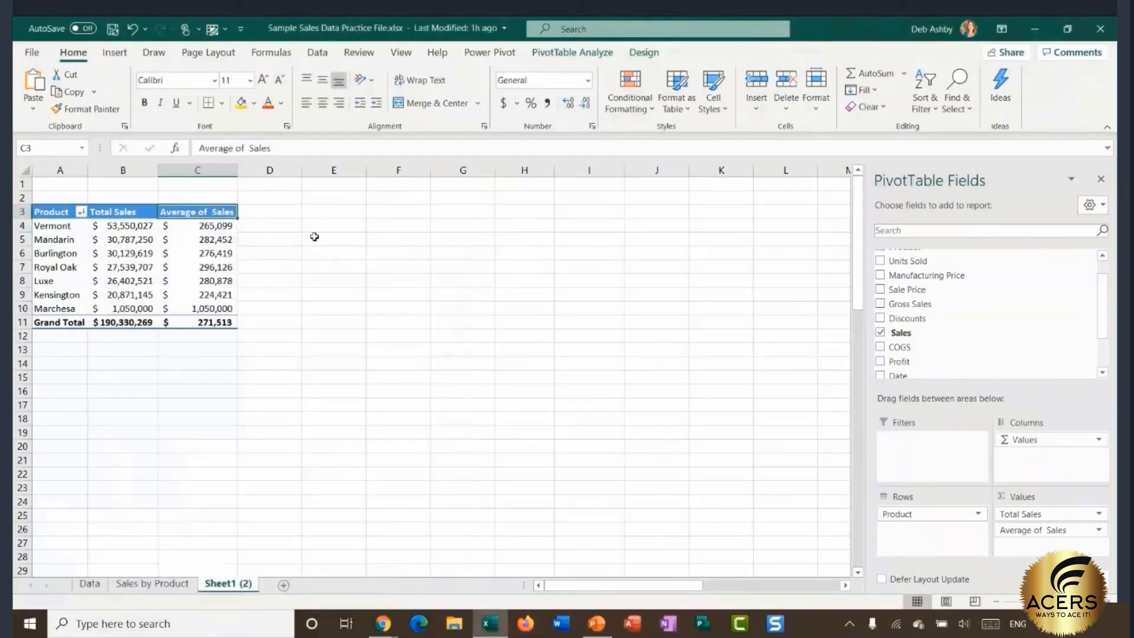
{"action": "type", "text": "Average"}
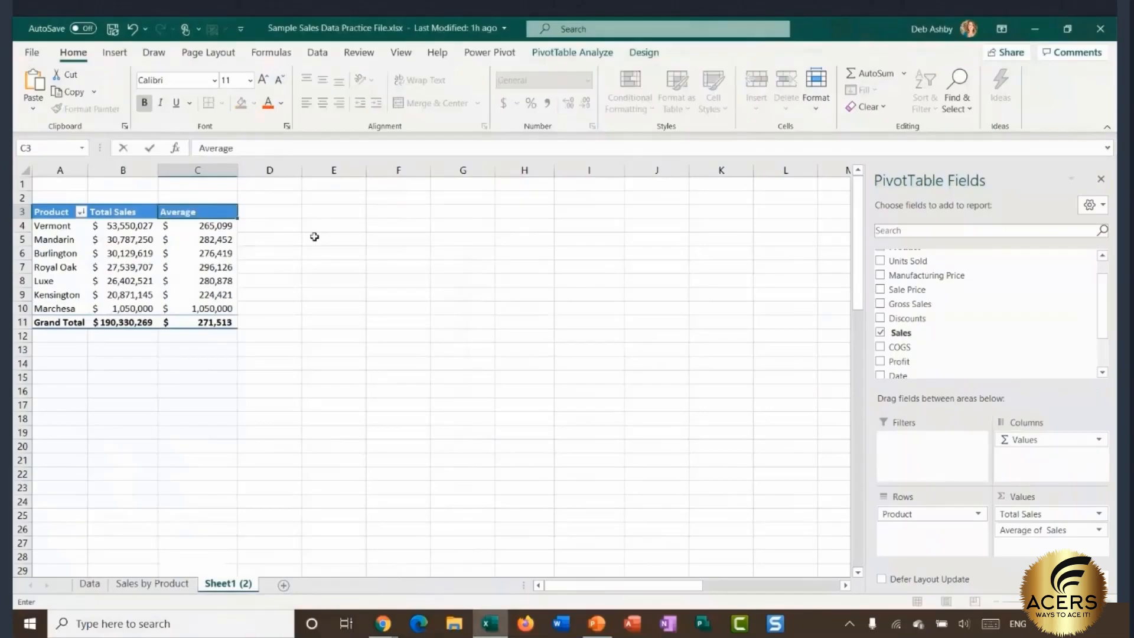
{"action": "type", "text": " Sales"}
{"action": "key", "text": "Return"}
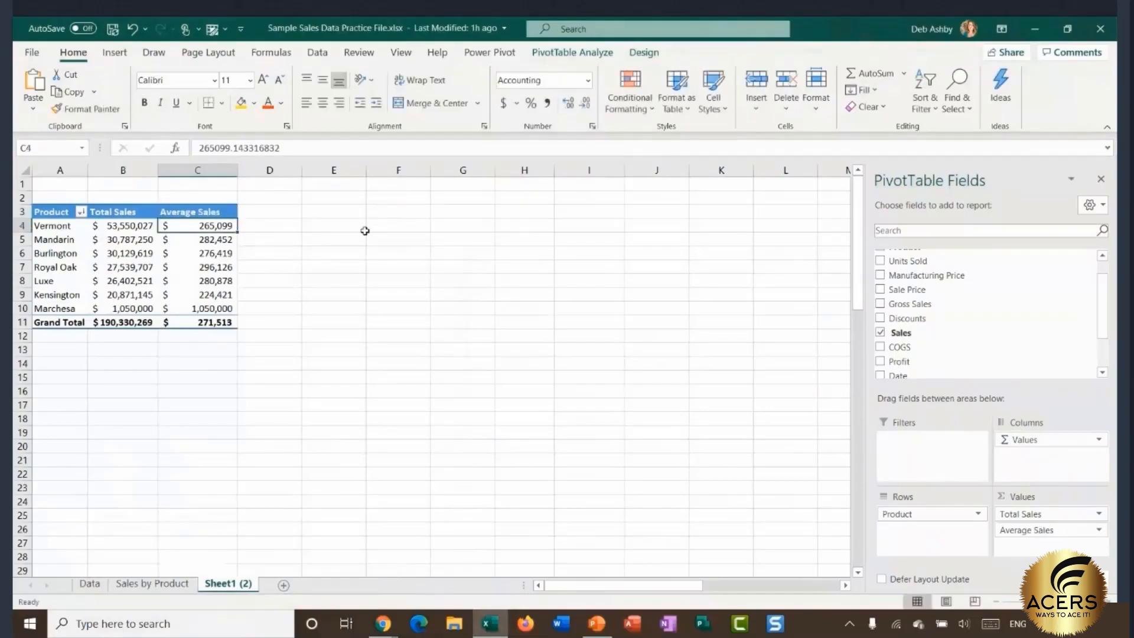
{"action": "left_click", "coordinate": [223, 251]}
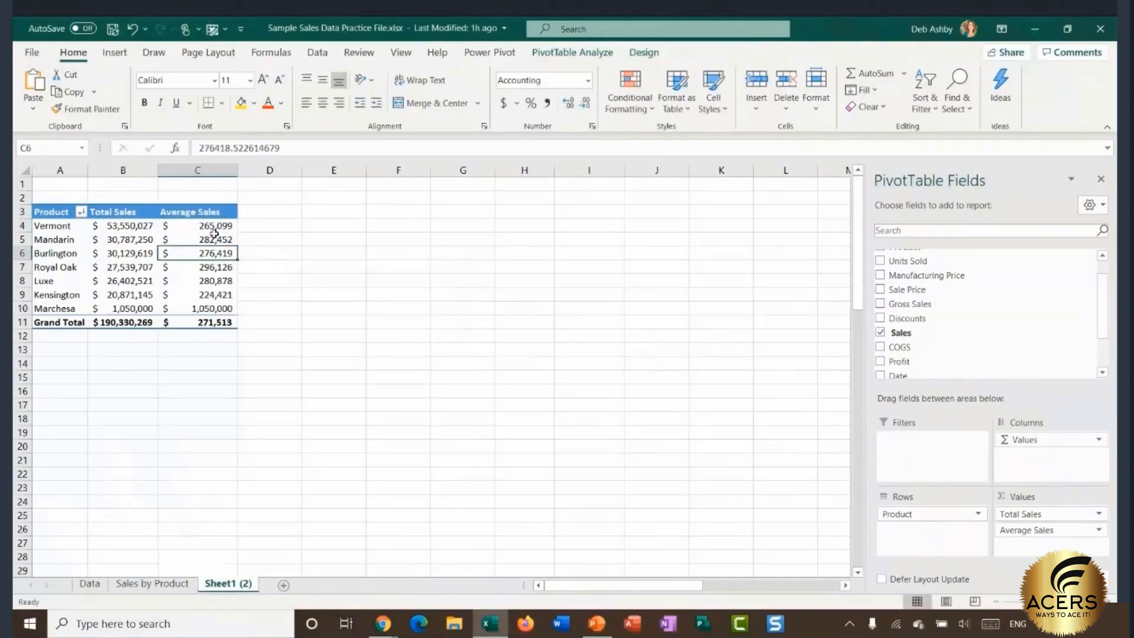
{"action": "left_click_drag", "start_coordinate": [207, 224], "coordinate": [208, 309]}
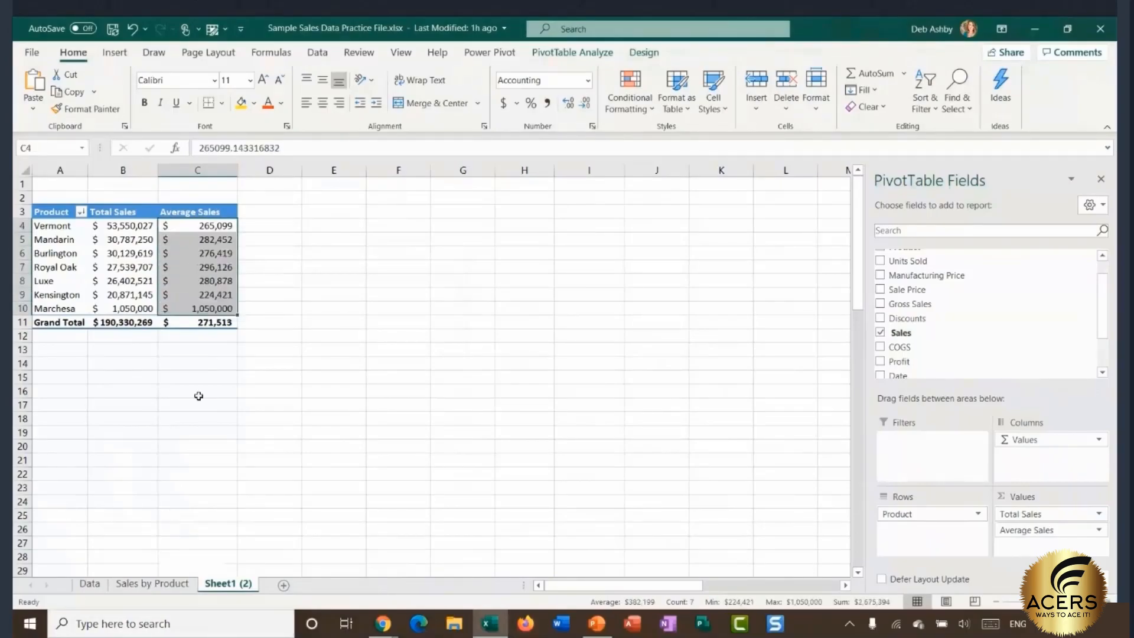
{"action": "left_click", "coordinate": [194, 225]}
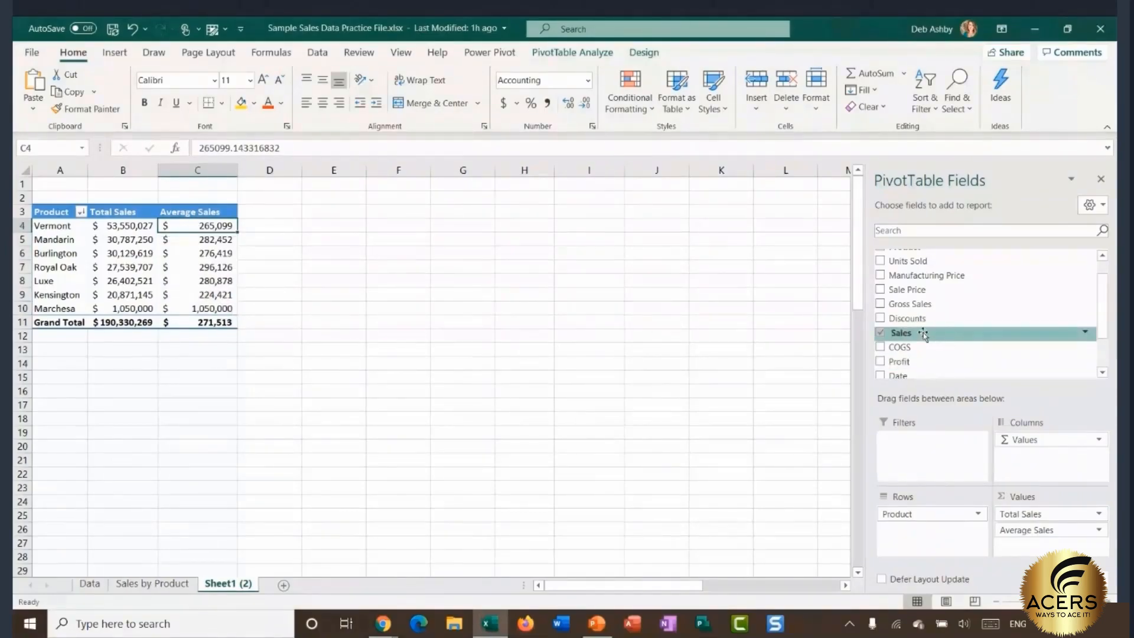
Step: Add Sales to the PivotTable as a third value field and summarize that column by Count
{"action": "left_click_drag", "start_coordinate": [922, 333], "coordinate": [1054, 542]}
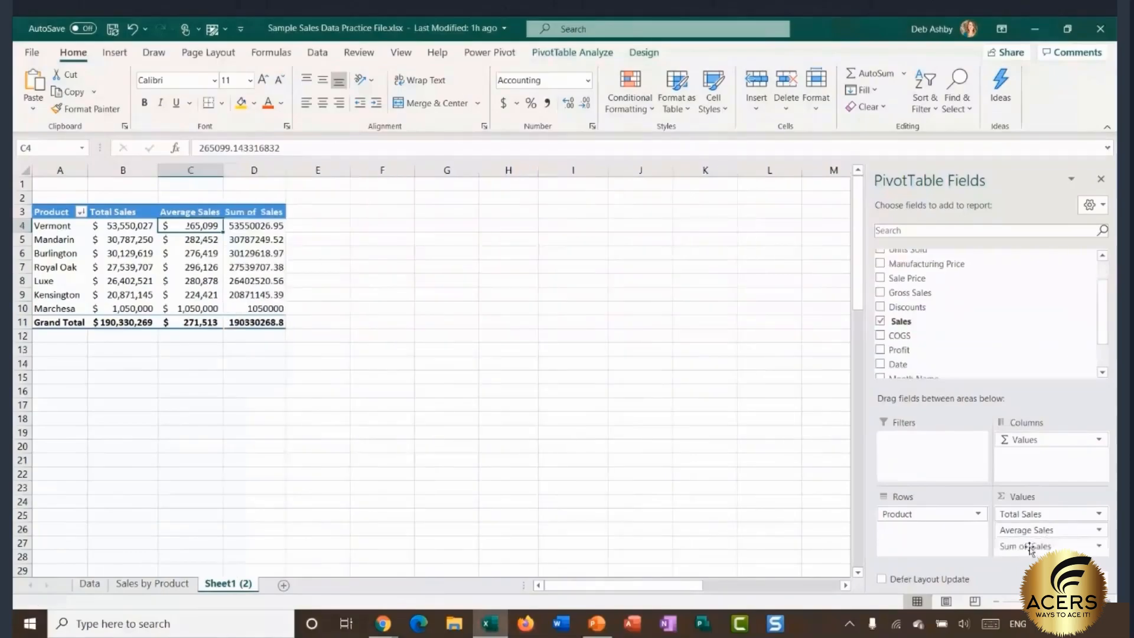
{"action": "left_click", "coordinate": [252, 226]}
{"action": "right_click", "coordinate": [252, 226]}
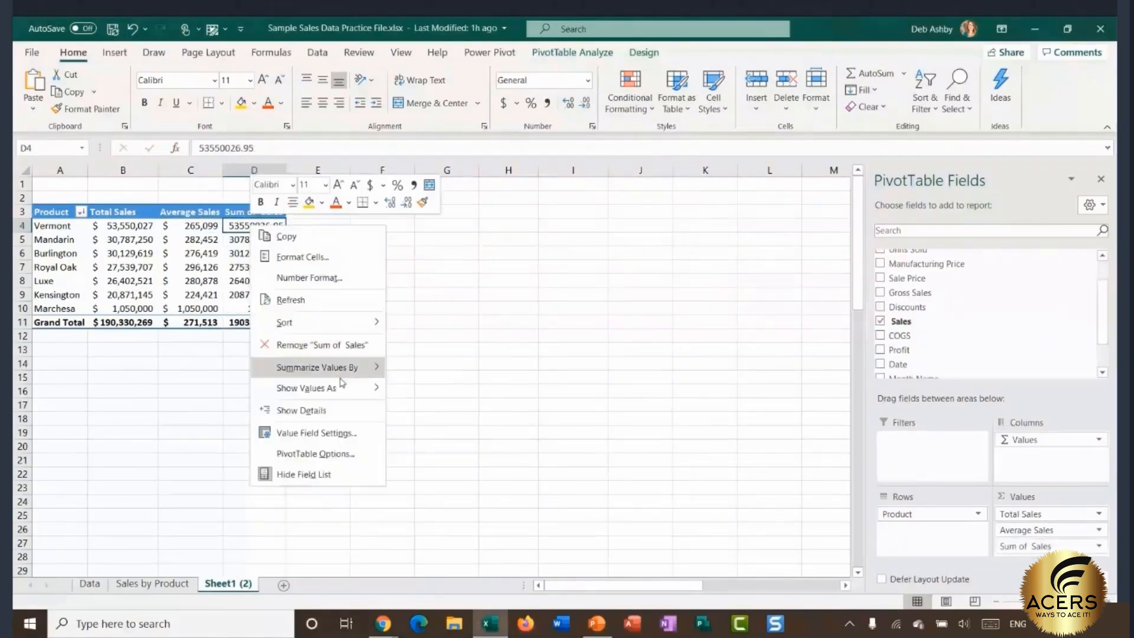
{"action": "mouse_move", "coordinate": [341, 378]}
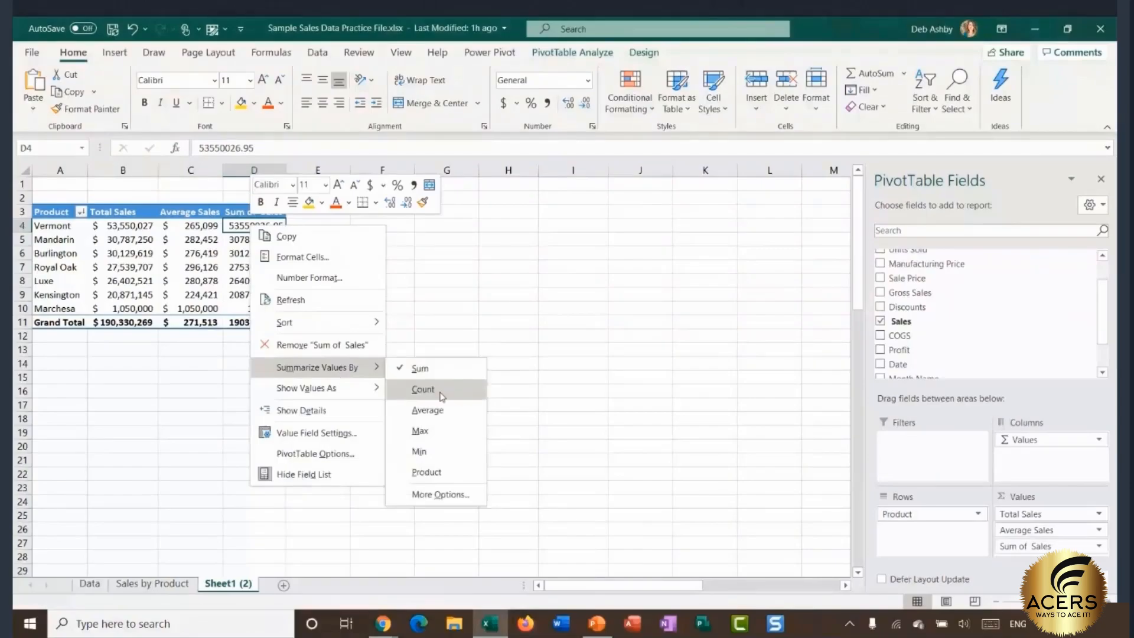
{"action": "left_click", "coordinate": [436, 389]}
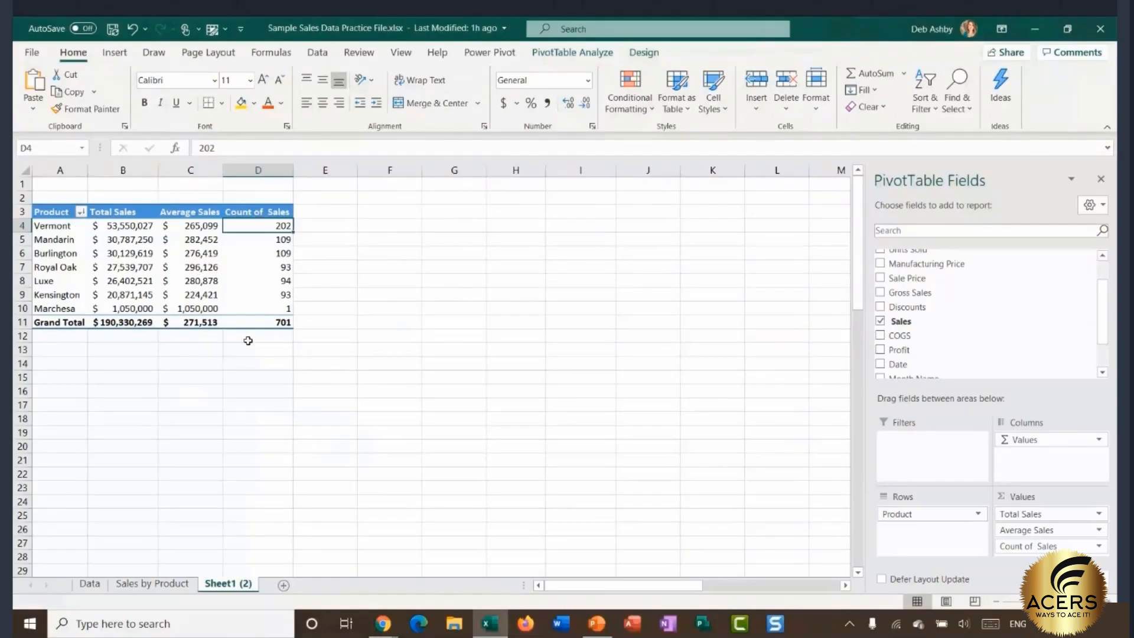
Step: Rename the count column's header in D3 as Count of Sales, with single spaces between the words
{"action": "left_click", "coordinate": [263, 212]}
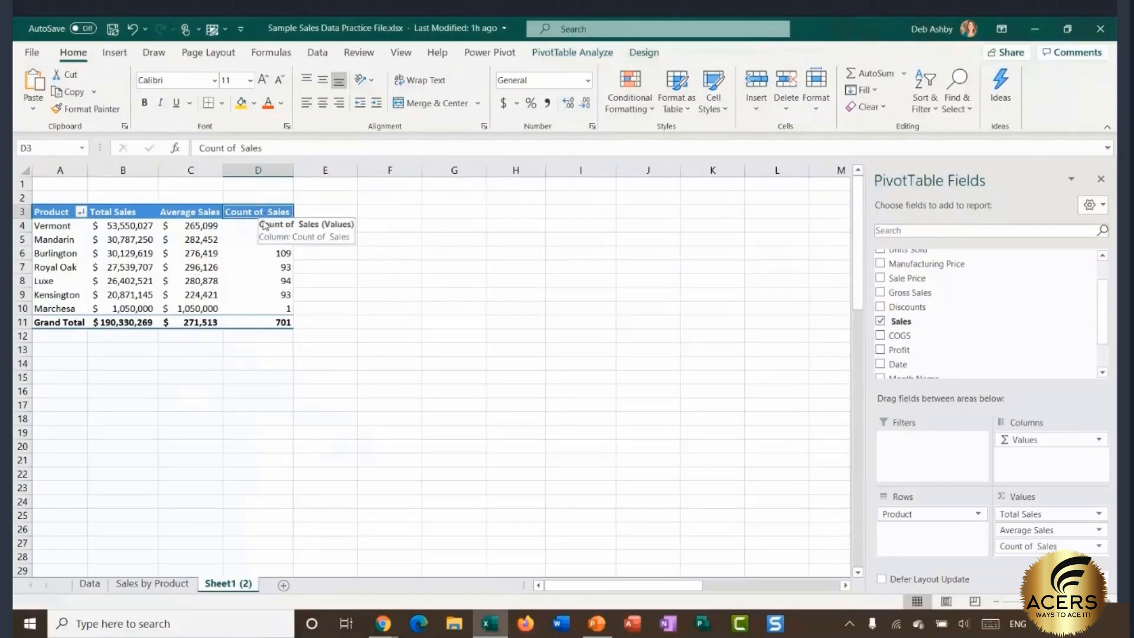
{"action": "type", "text": "Cou"}
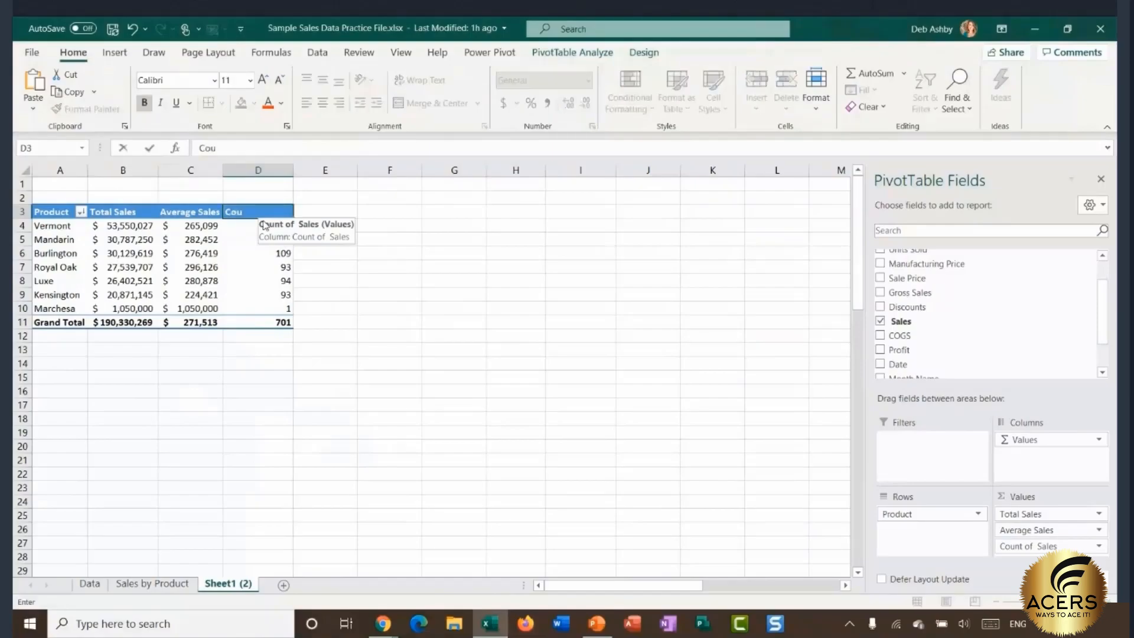
{"action": "type", "text": "nt of Sales"}
{"action": "key", "text": "Return"}
{"action": "left_click", "coordinate": [258, 269]}
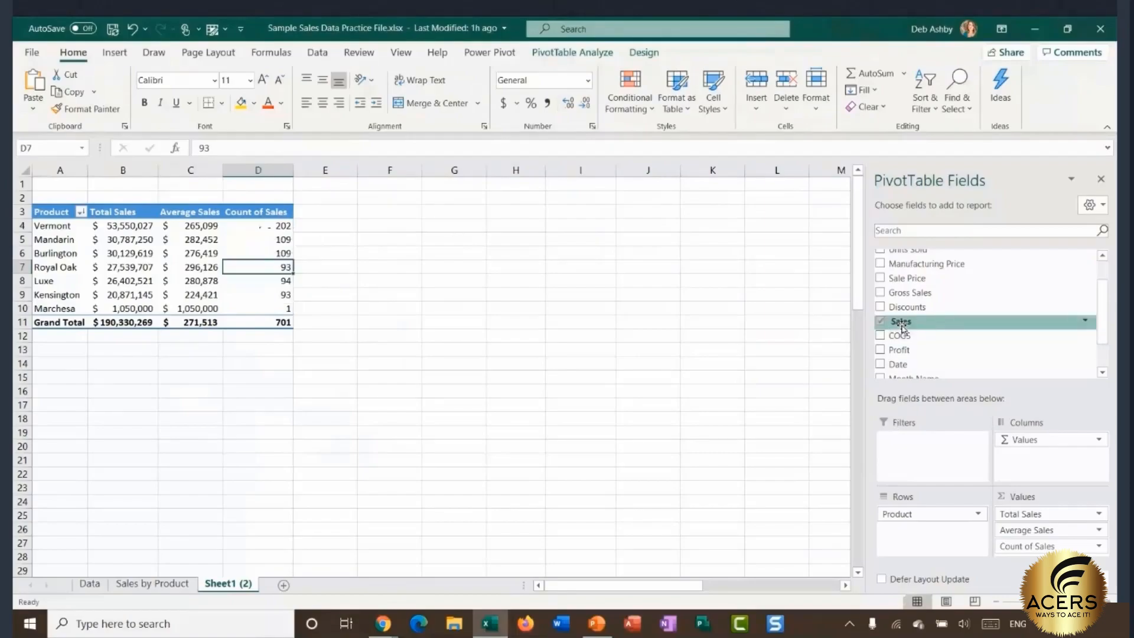
Step: Add Sales to the PivotTable as a fourth value field and show its values as % of Grand Total
{"action": "left_click_drag", "start_coordinate": [902, 326], "coordinate": [1025, 557]}
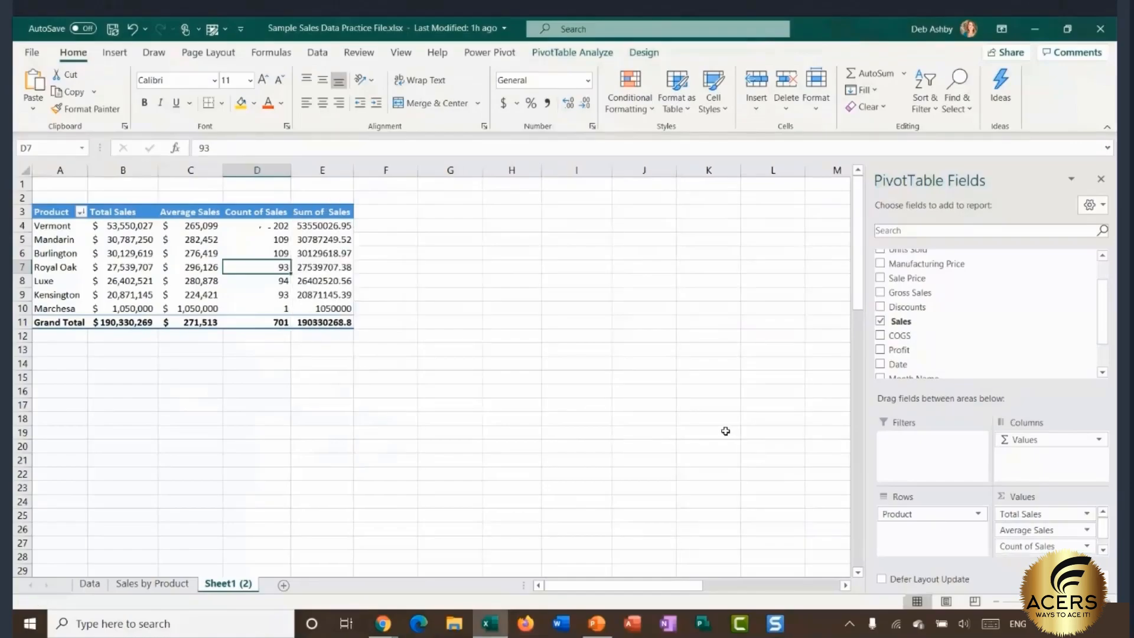
{"action": "left_click", "coordinate": [324, 226]}
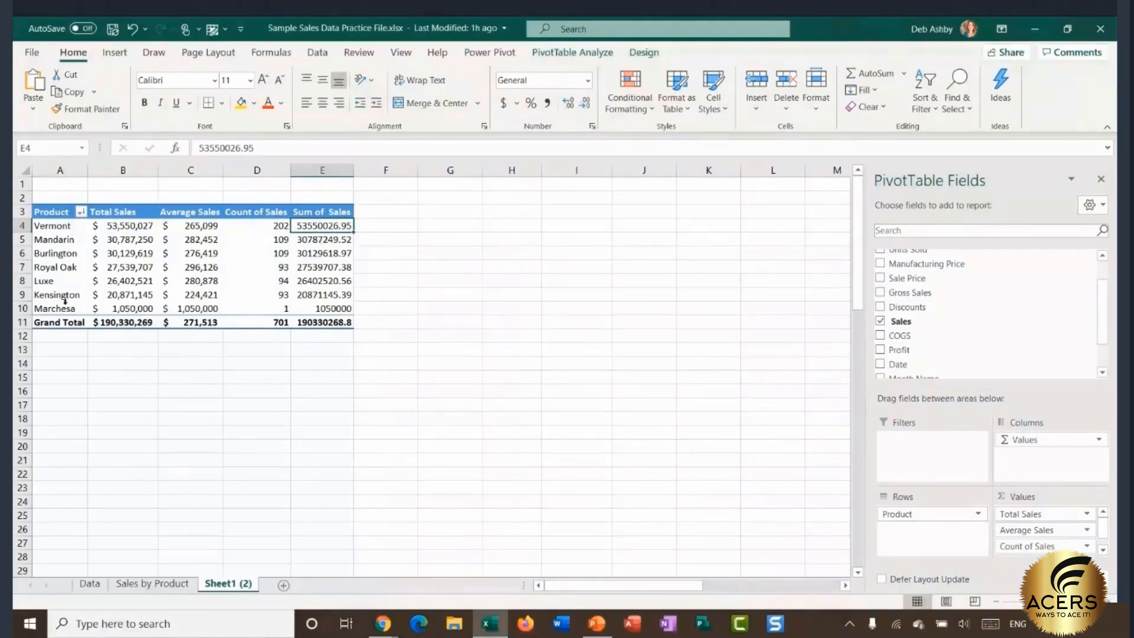
{"action": "right_click", "coordinate": [313, 225]}
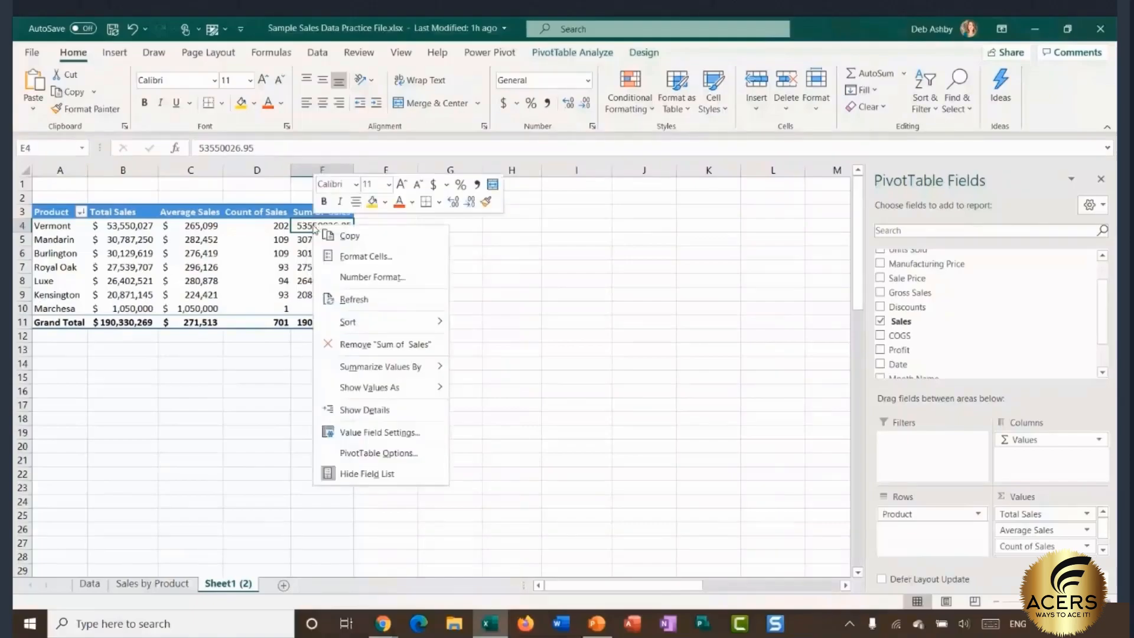
{"action": "mouse_move", "coordinate": [377, 369]}
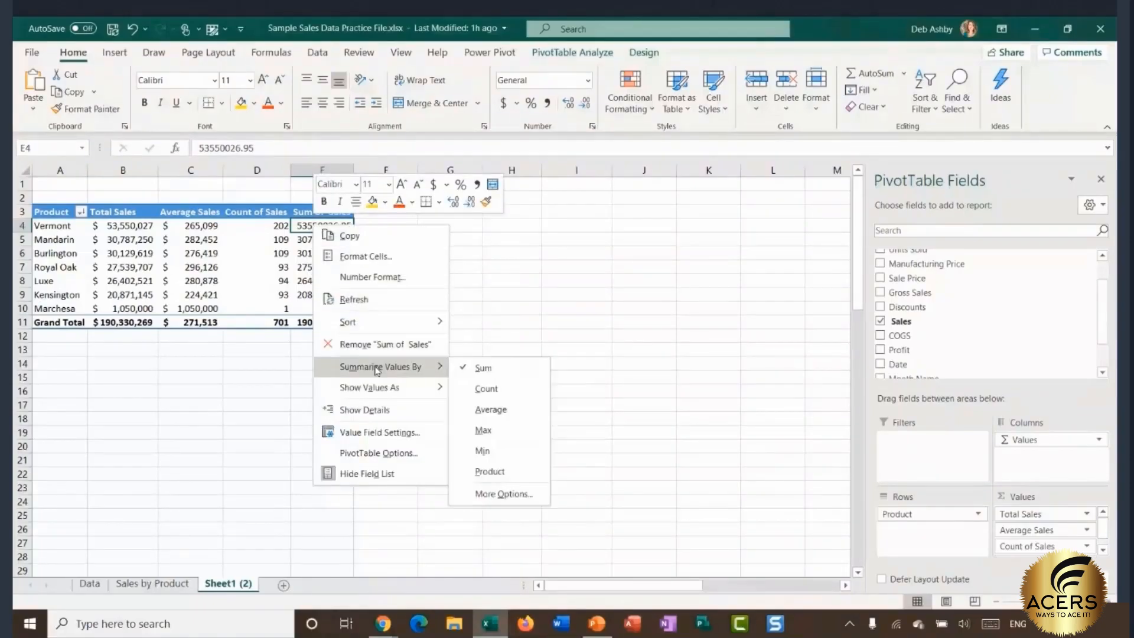
{"action": "mouse_move", "coordinate": [369, 390]}
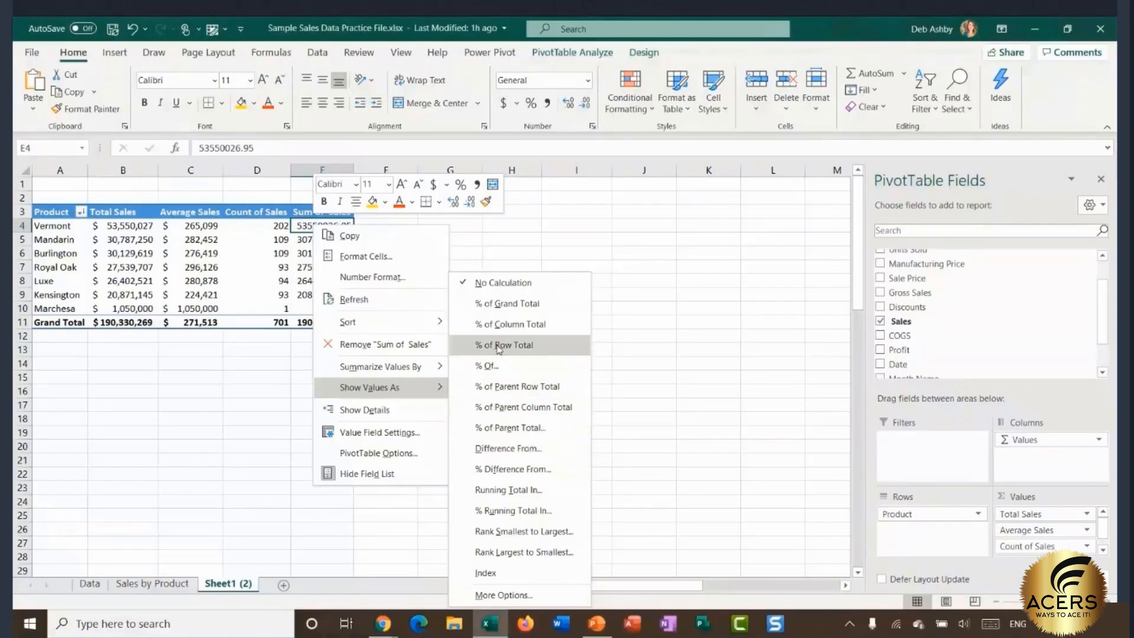
{"action": "left_click", "coordinate": [546, 308]}
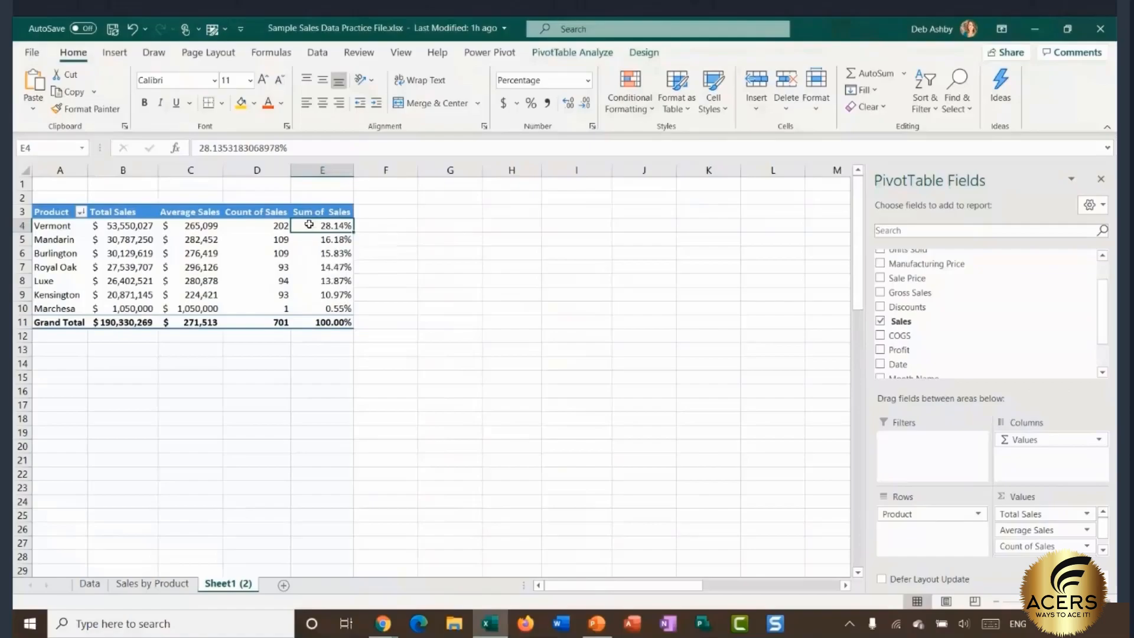
Step: Format the percentage-of-total value field in column E as Percentage with 0 decimal places
{"action": "right_click", "coordinate": [311, 228]}
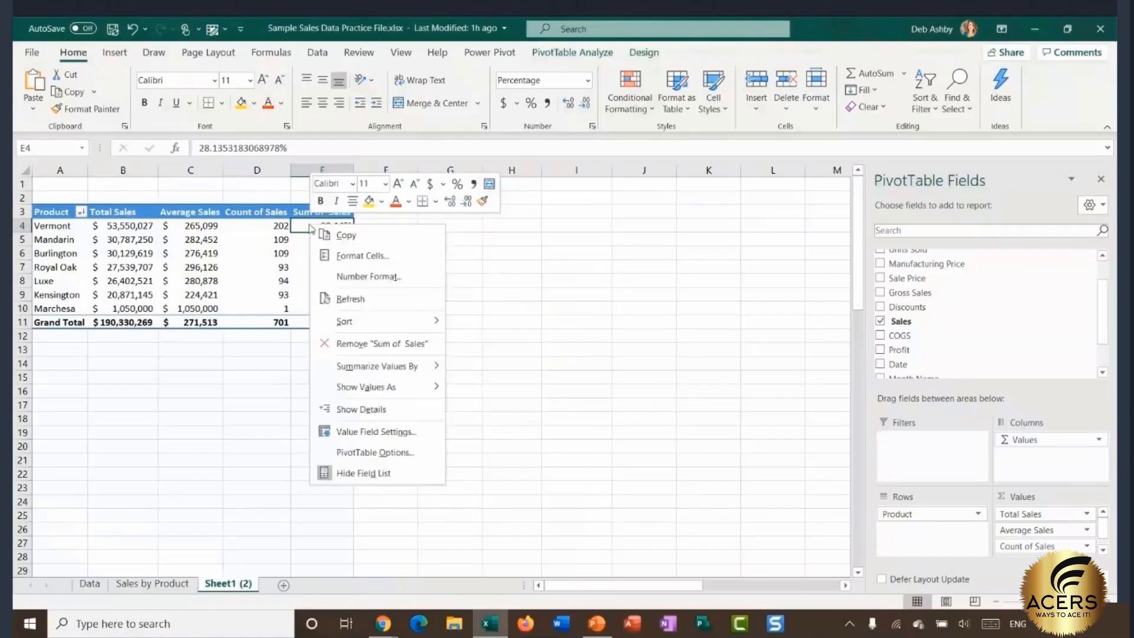
{"action": "left_click", "coordinate": [392, 431]}
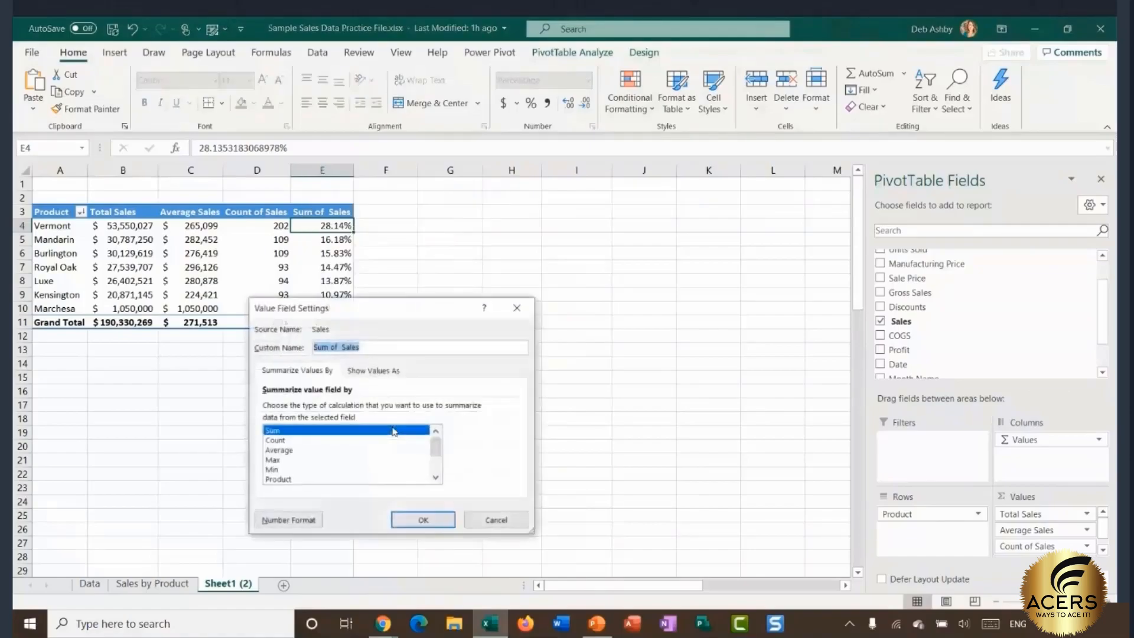
{"action": "left_click", "coordinate": [306, 520]}
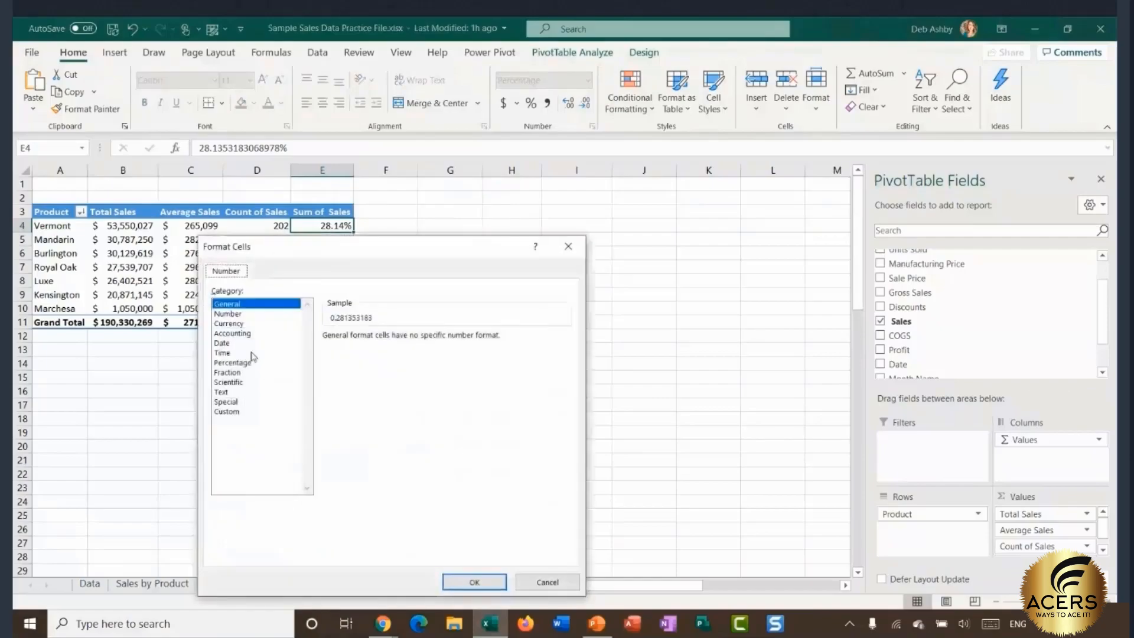
{"action": "left_click", "coordinate": [239, 363]}
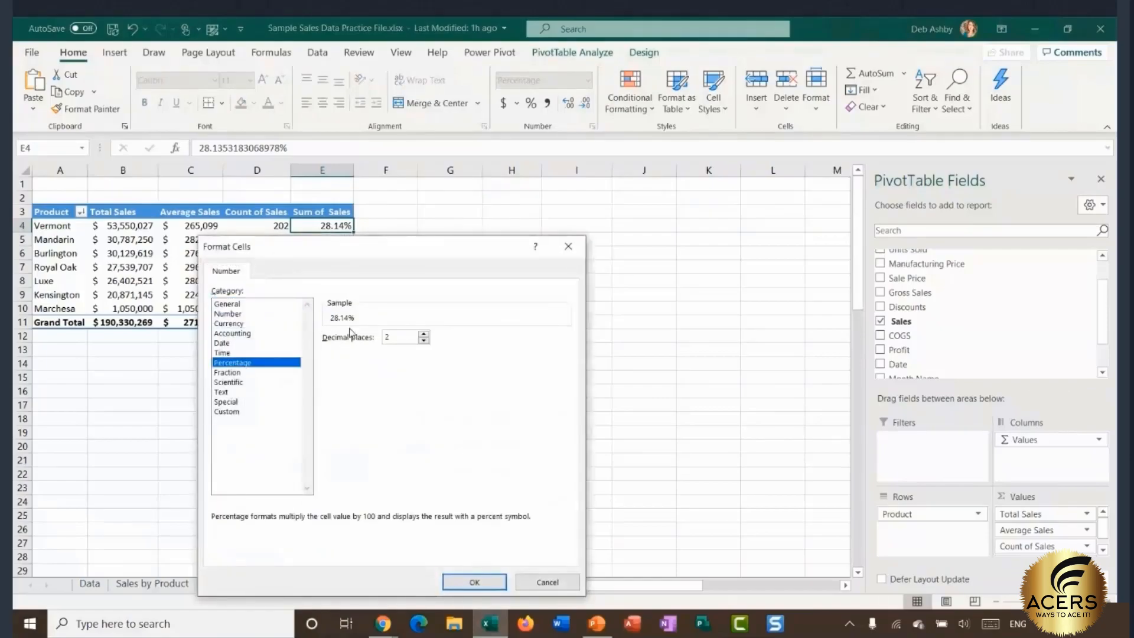
{"action": "left_click", "coordinate": [423, 340]}
{"action": "left_click", "coordinate": [424, 341]}
{"action": "left_click", "coordinate": [482, 584]}
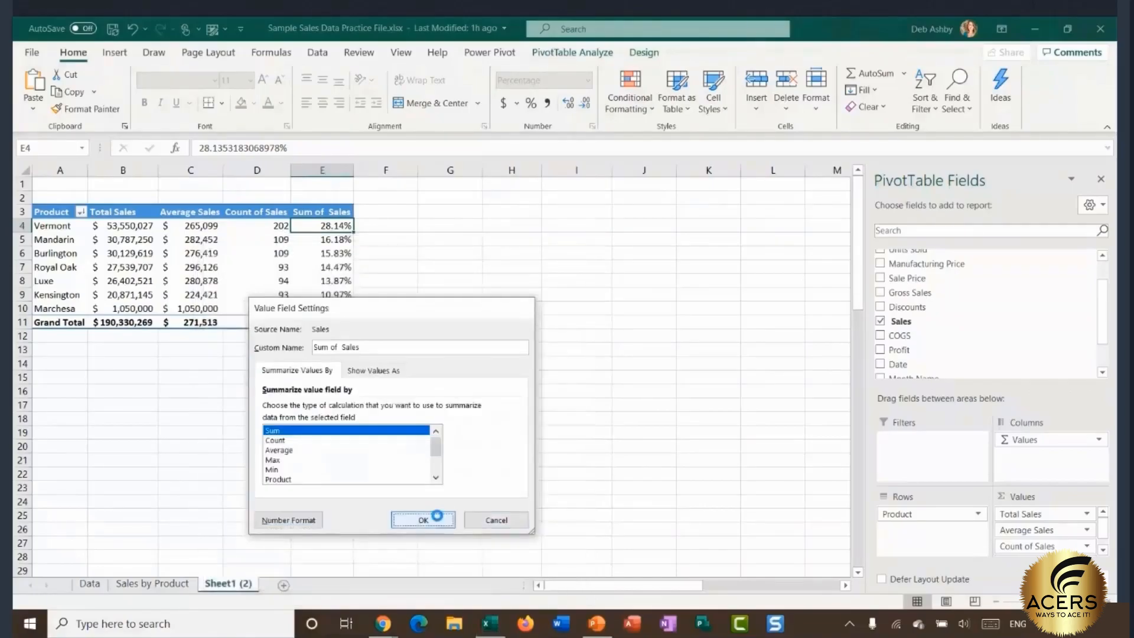
{"action": "left_click", "coordinate": [436, 516]}
Step: Compare the products' total sales, average sales and percentage shares of the grand total in the PivotTable
{"action": "left_click", "coordinate": [46, 227]}
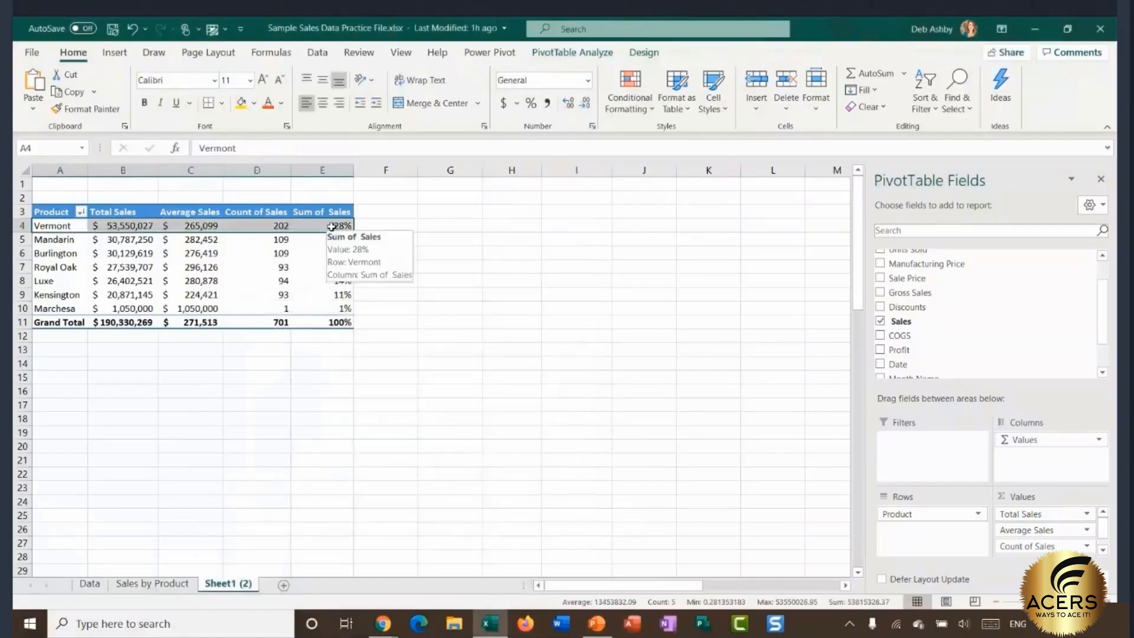
{"action": "left_click", "coordinate": [321, 309]}
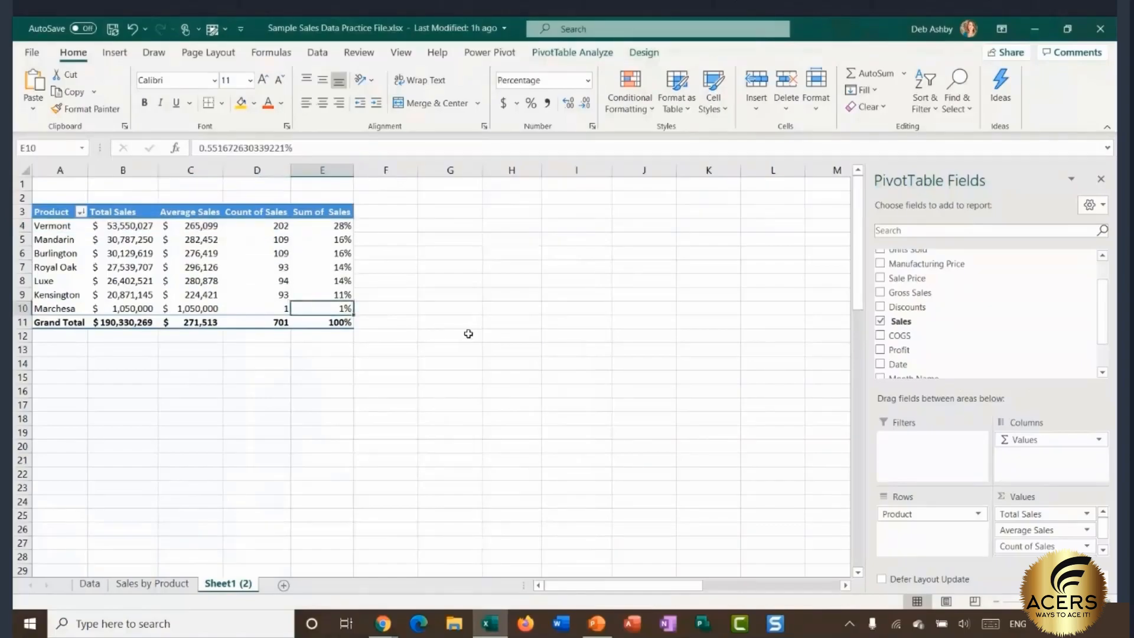
{"action": "left_click", "coordinate": [196, 244]}
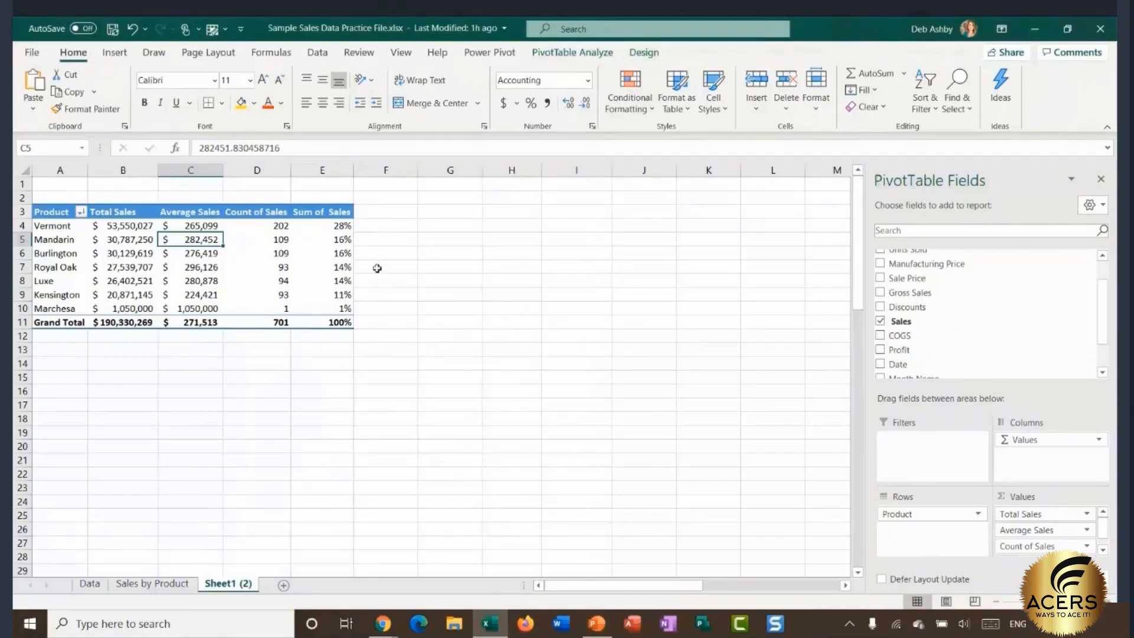
{"action": "left_click", "coordinate": [323, 227]}
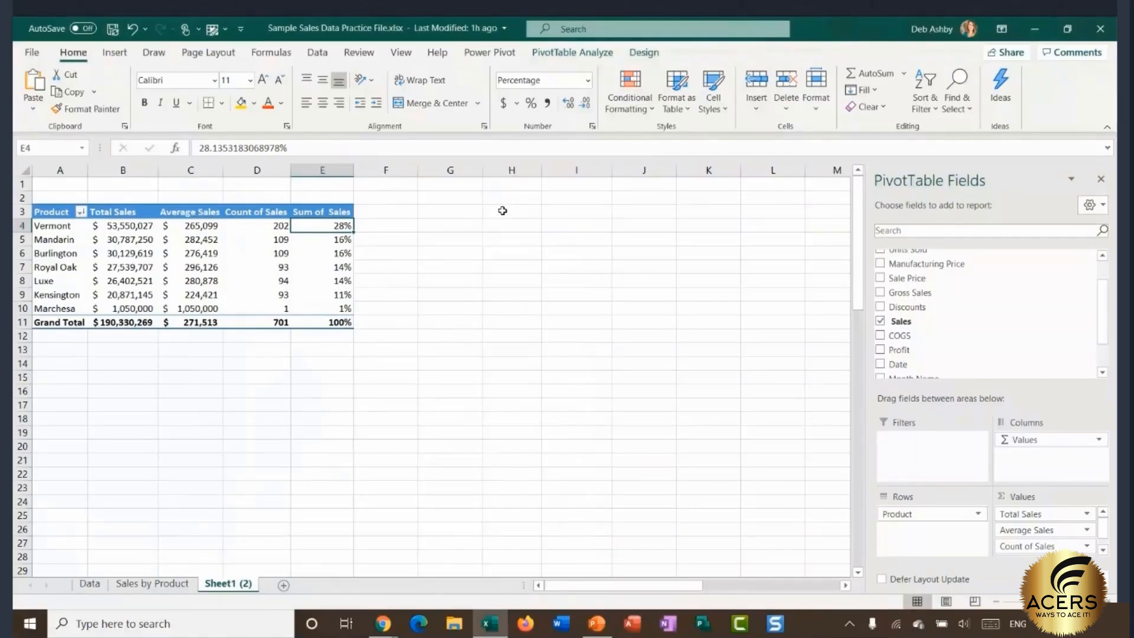
{"action": "left_click_drag", "start_coordinate": [502, 211], "coordinate": [502, 369]}
{"action": "left_click", "coordinate": [632, 304]}
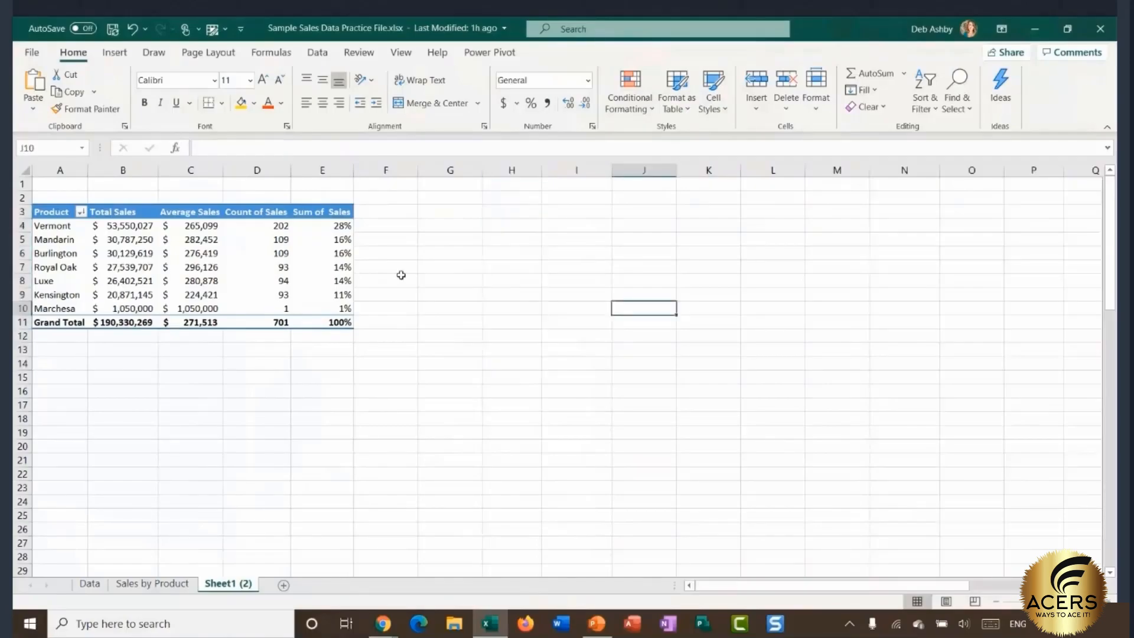
{"action": "left_click", "coordinate": [319, 232]}
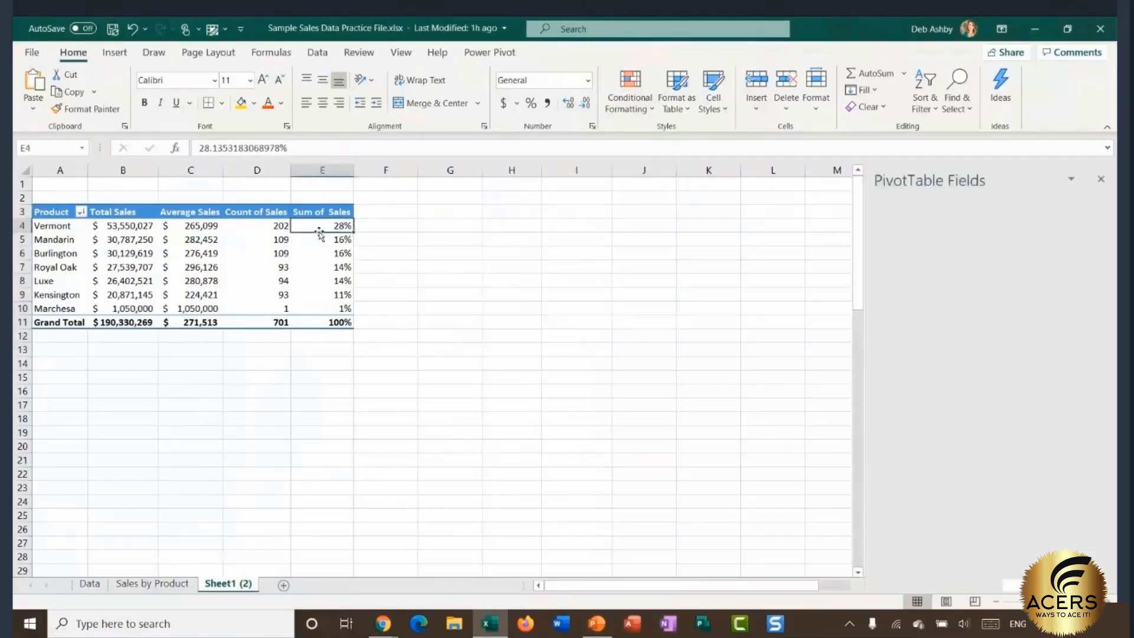
{"action": "mouse_move", "coordinate": [320, 231]}
{"action": "left_mouse_down"}
{"action": "mouse_move", "coordinate": [317, 310]}
{"action": "mouse_move", "coordinate": [330, 224]}
{"action": "left_mouse_up"}
{"action": "left_click", "coordinate": [323, 229]}
{"action": "left_click", "coordinate": [128, 229]}
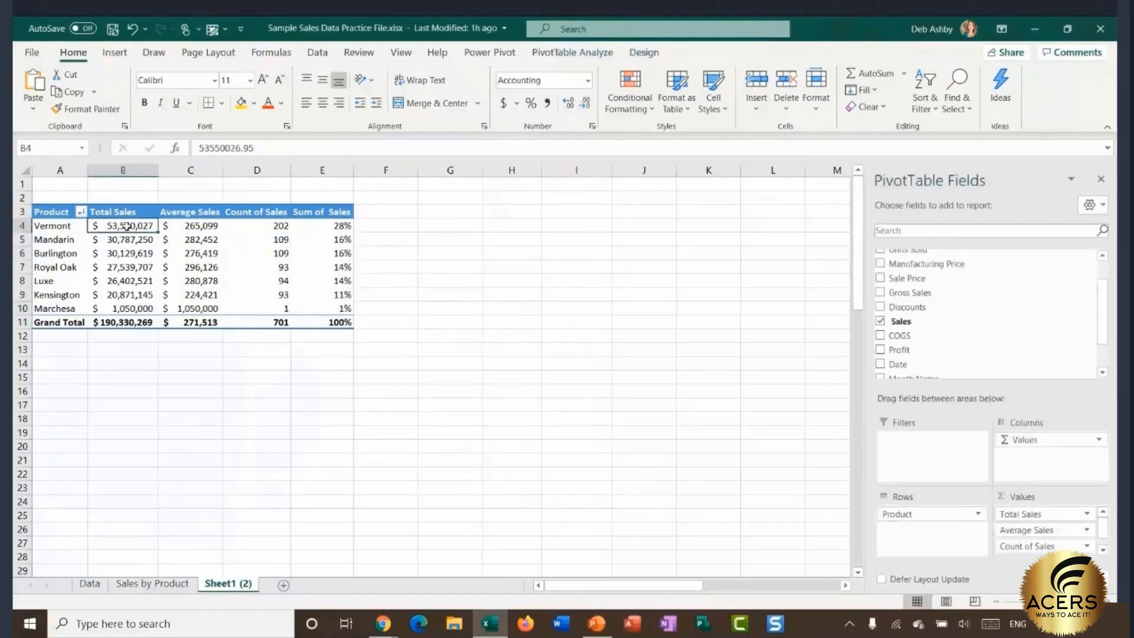
{"action": "mouse_move", "coordinate": [127, 226]}
{"action": "left_mouse_down"}
{"action": "mouse_move", "coordinate": [124, 284]}
{"action": "mouse_move", "coordinate": [126, 240]}
{"action": "left_mouse_up"}
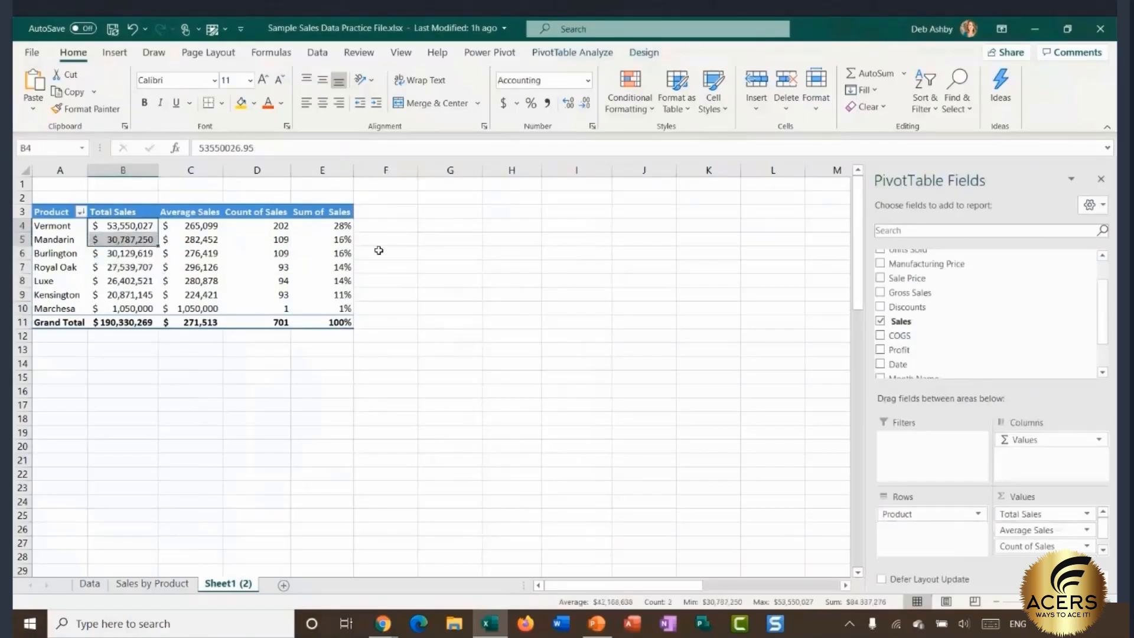
{"action": "left_click", "coordinate": [314, 228]}
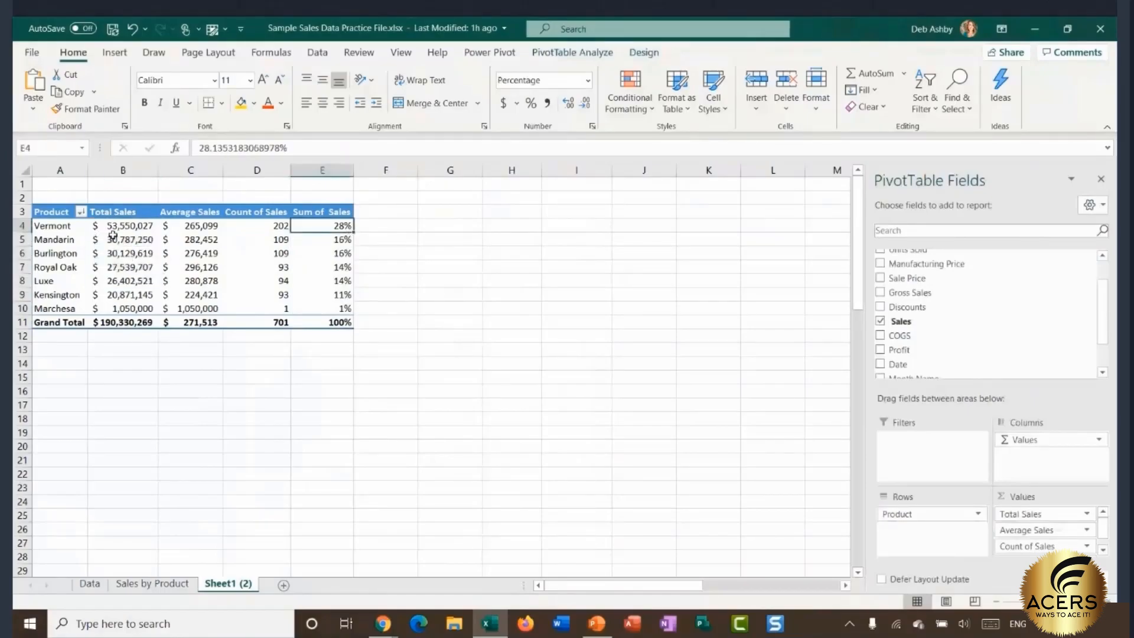
{"action": "left_click_drag", "start_coordinate": [126, 226], "coordinate": [126, 306]}
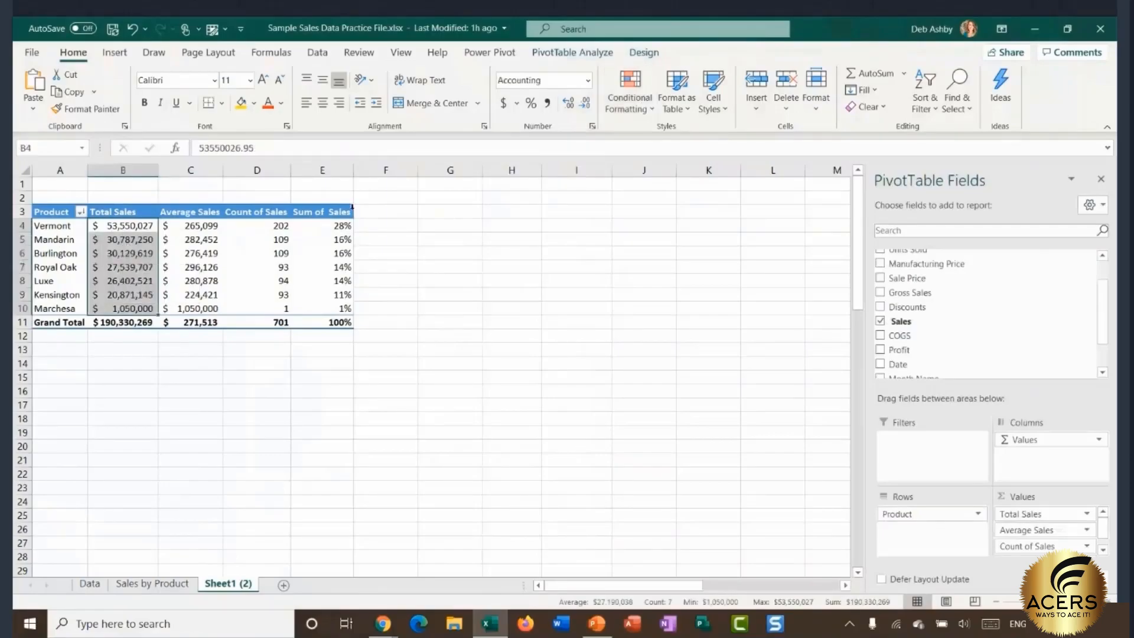
Step: Add a Data Bar formatting rule to all cells showing "Total Sales" values for "Product" in the PivotTable
{"action": "left_click", "coordinate": [125, 228]}
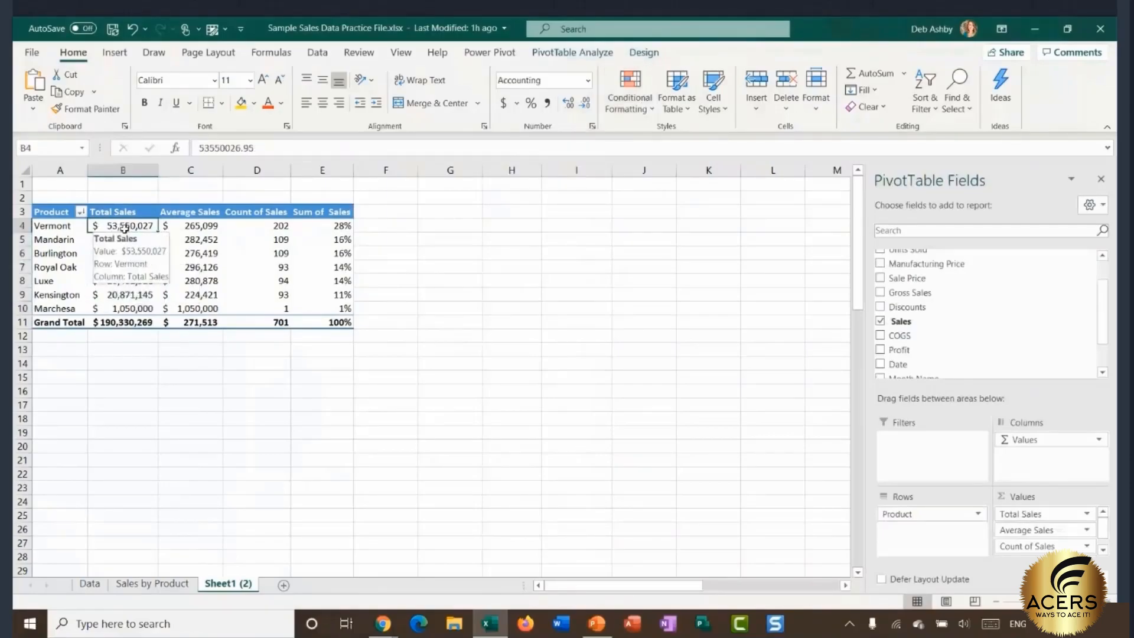
{"action": "left_click", "coordinate": [647, 109]}
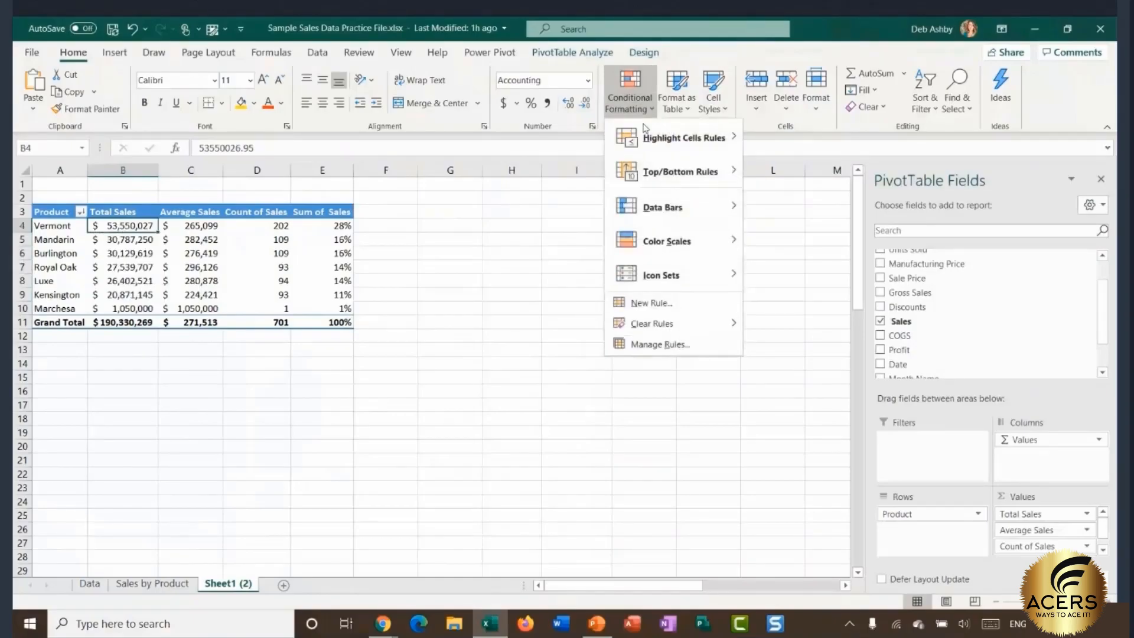
{"action": "left_click", "coordinate": [661, 312]}
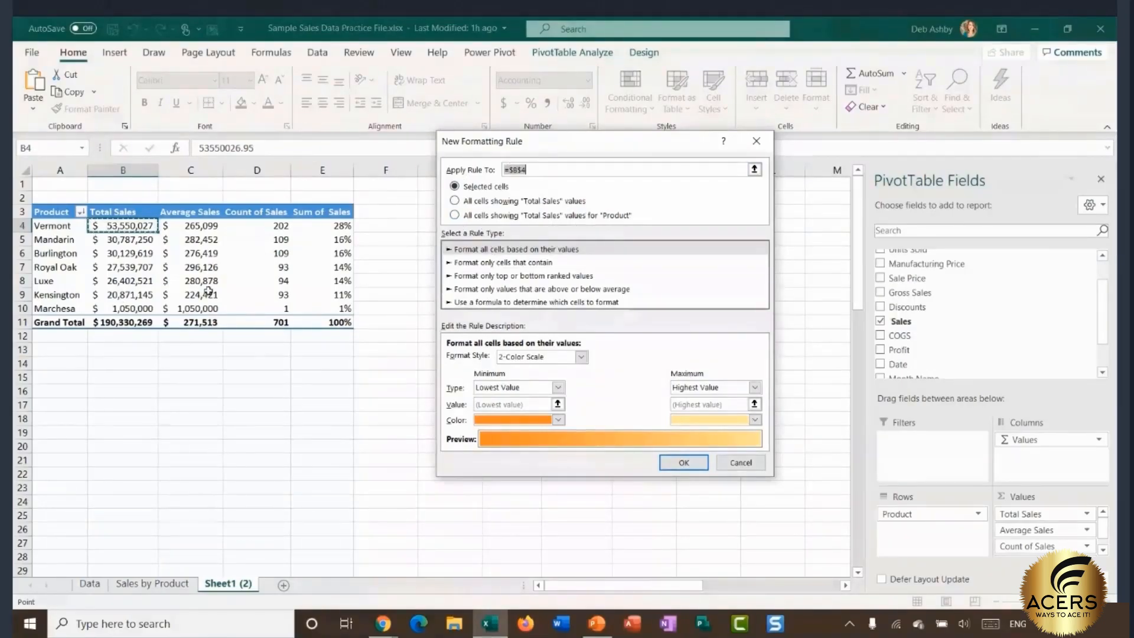
{"action": "left_click", "coordinate": [454, 215]}
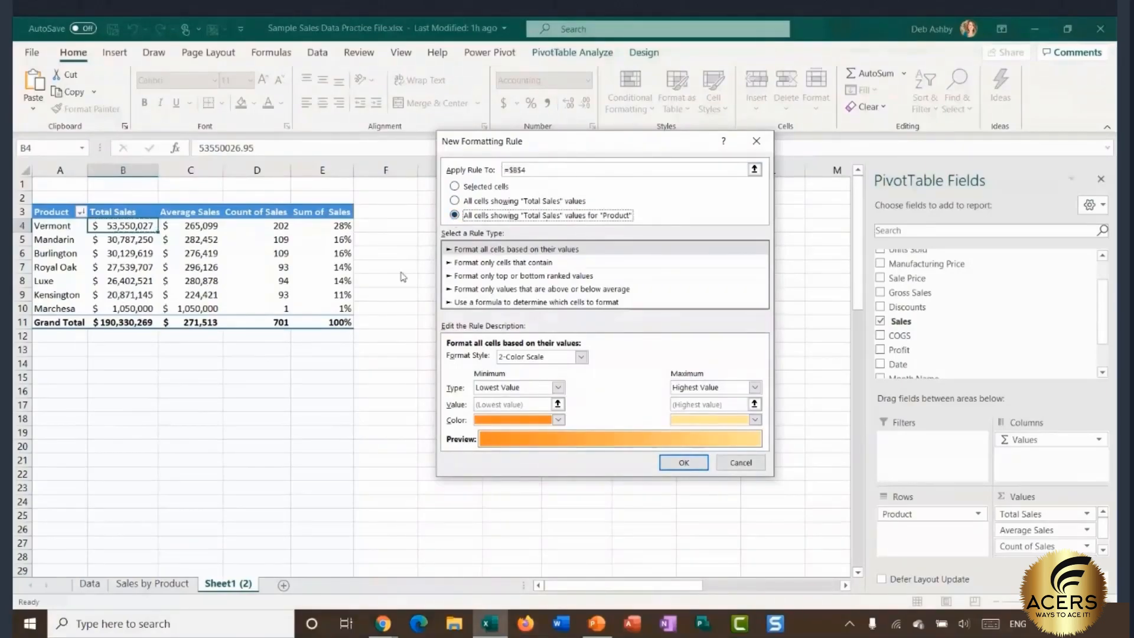
{"action": "left_click", "coordinate": [582, 358]}
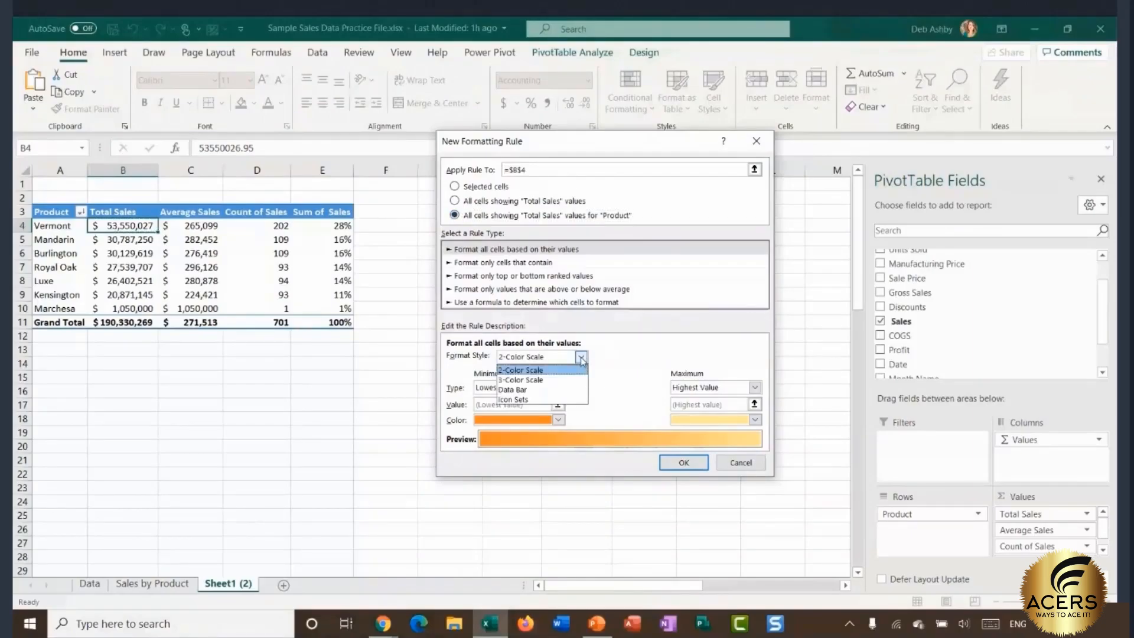
{"action": "left_click", "coordinate": [525, 391]}
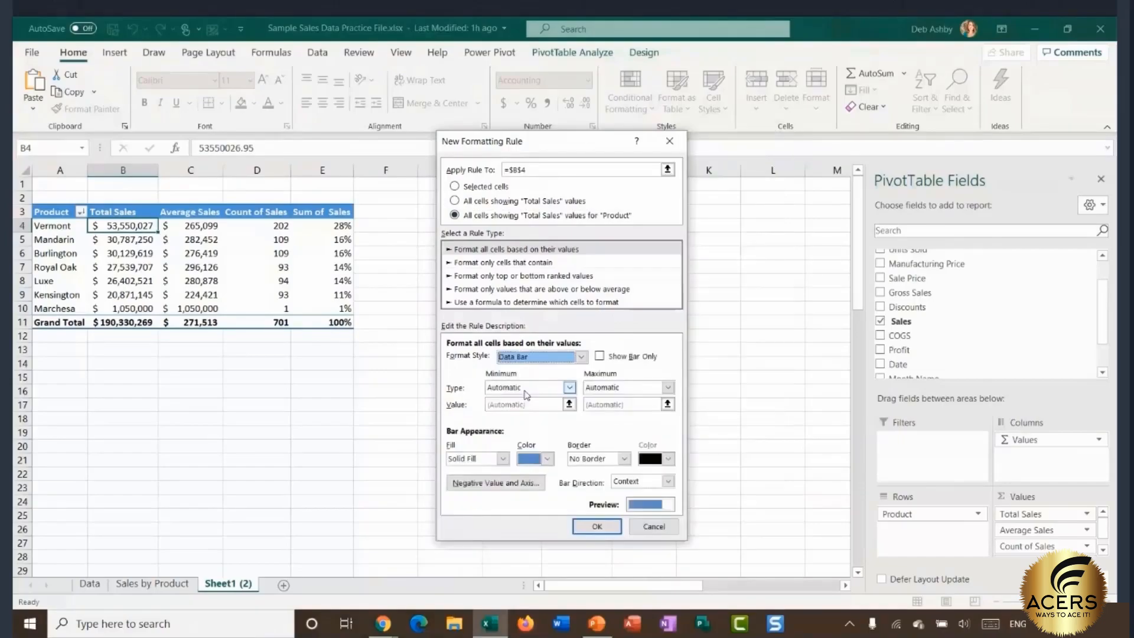
{"action": "left_click", "coordinate": [597, 527]}
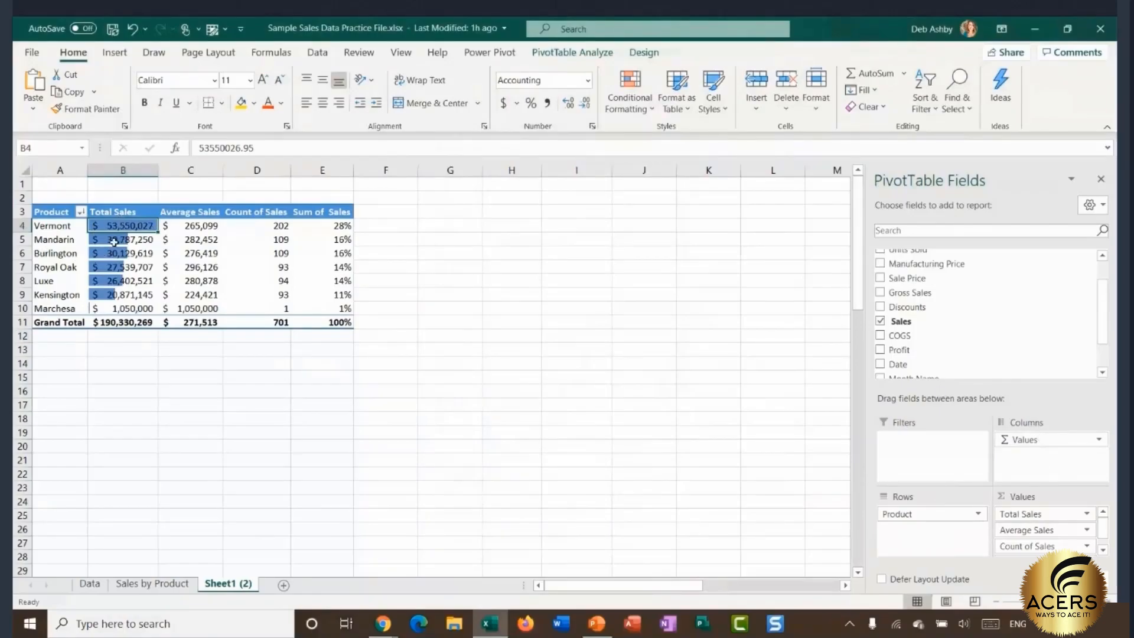
{"action": "mouse_move", "coordinate": [126, 285]}
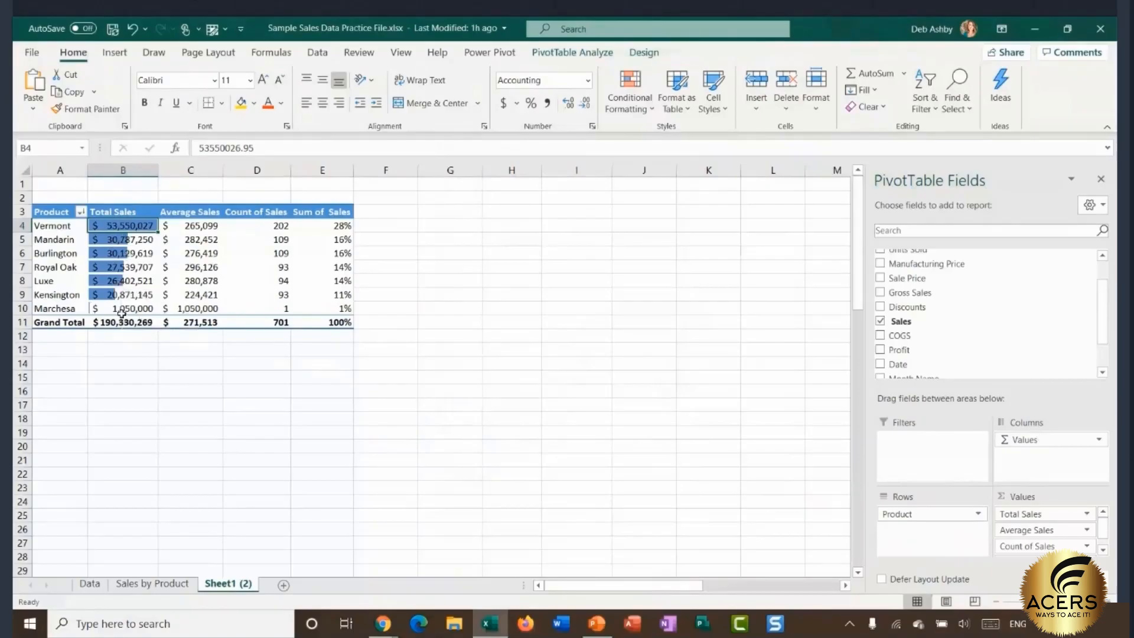
{"action": "mouse_move", "coordinate": [121, 313]}
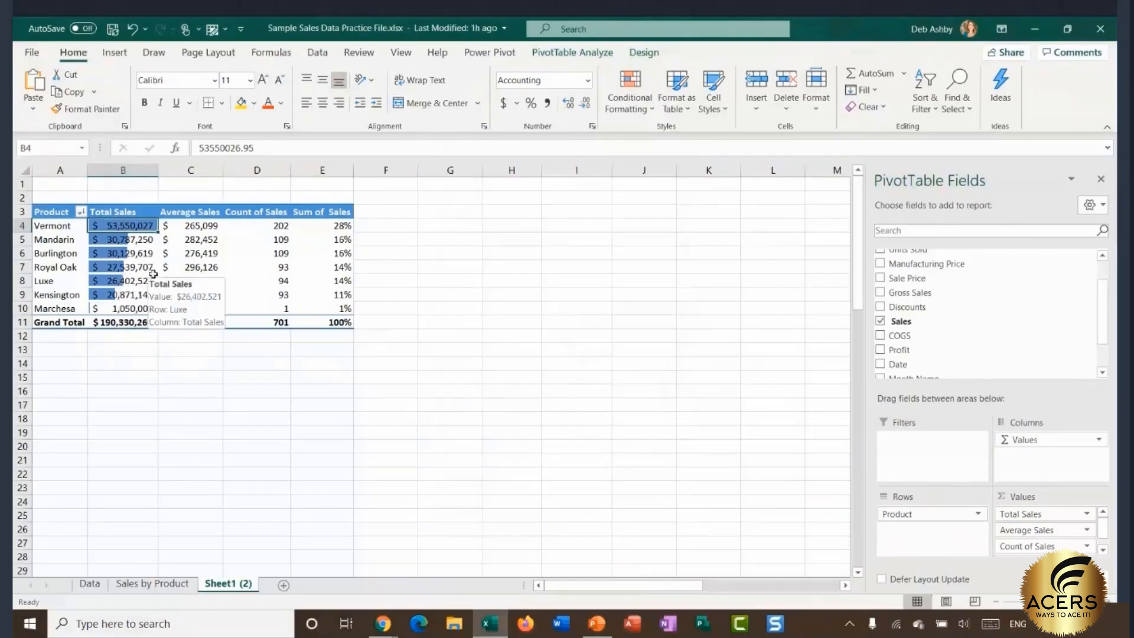
Step: Undo the data bar formatting on the Total Sales values and close the PivotTable Fields pane
{"action": "key", "text": "ctrl+z"}
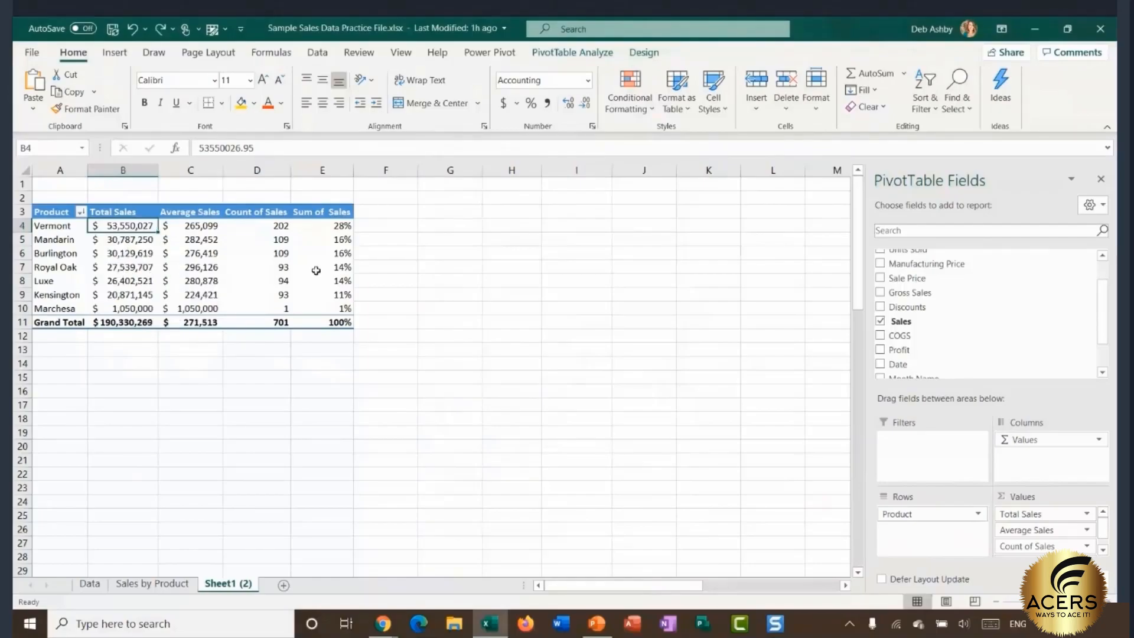
{"action": "left_click", "coordinate": [307, 248]}
{"action": "left_click", "coordinate": [307, 229]}
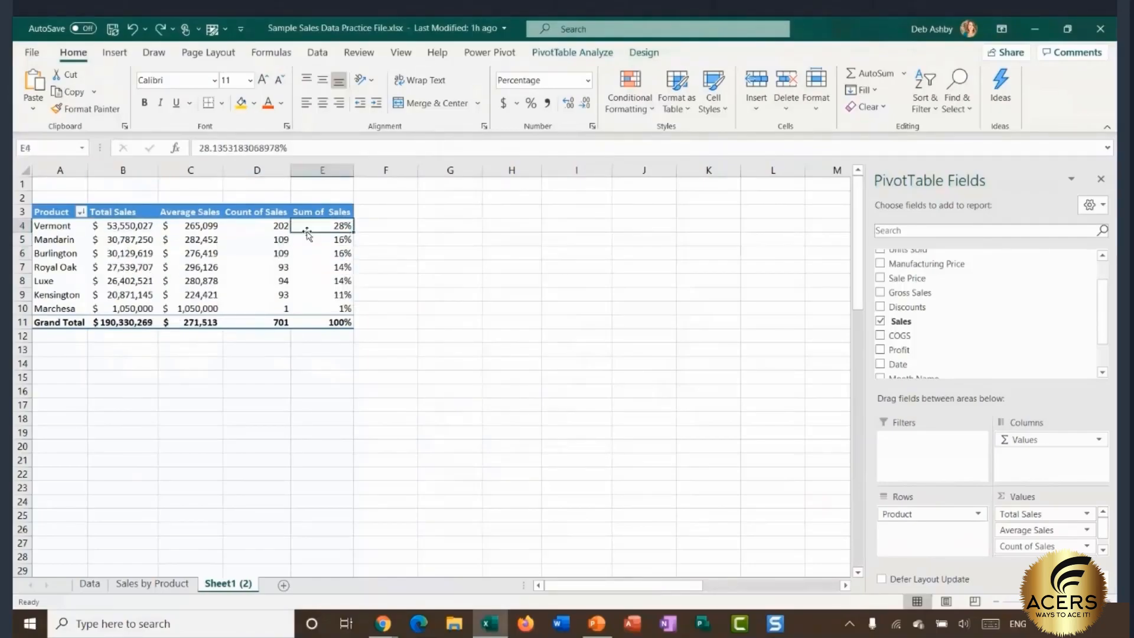
{"action": "left_click", "coordinate": [1101, 178]}
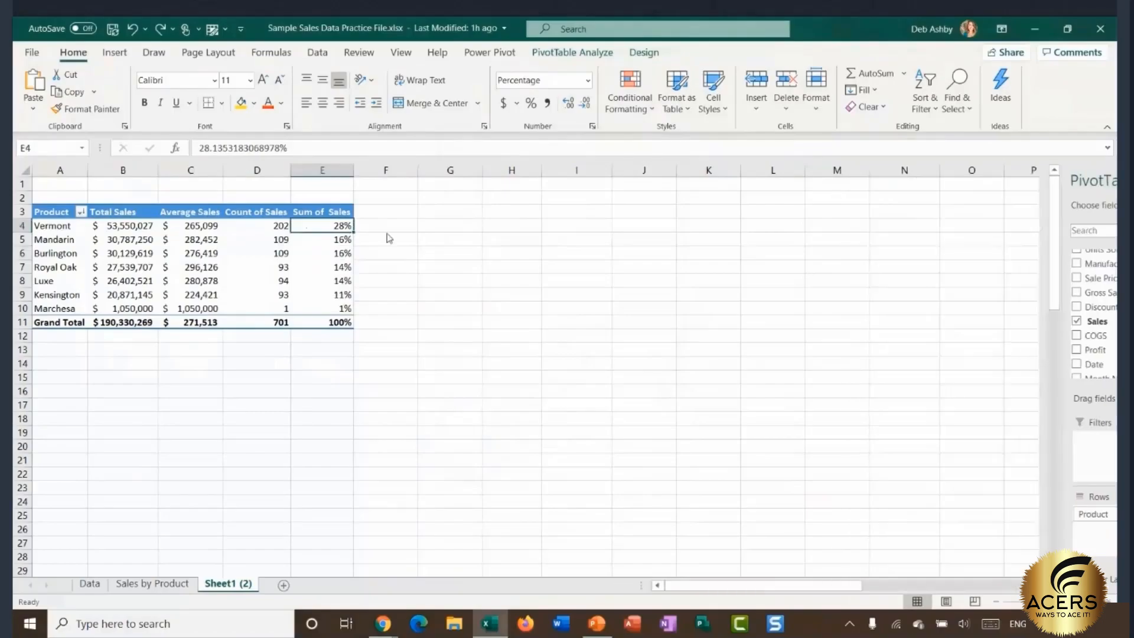
{"action": "left_click", "coordinate": [191, 241]}
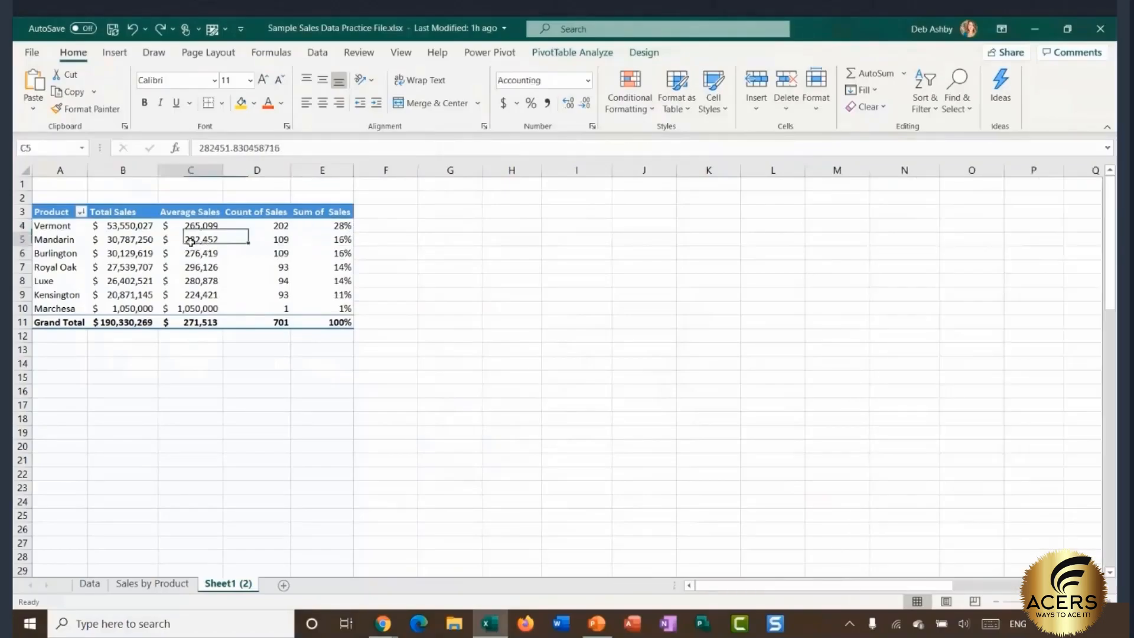
{"action": "mouse_move", "coordinate": [201, 266]}
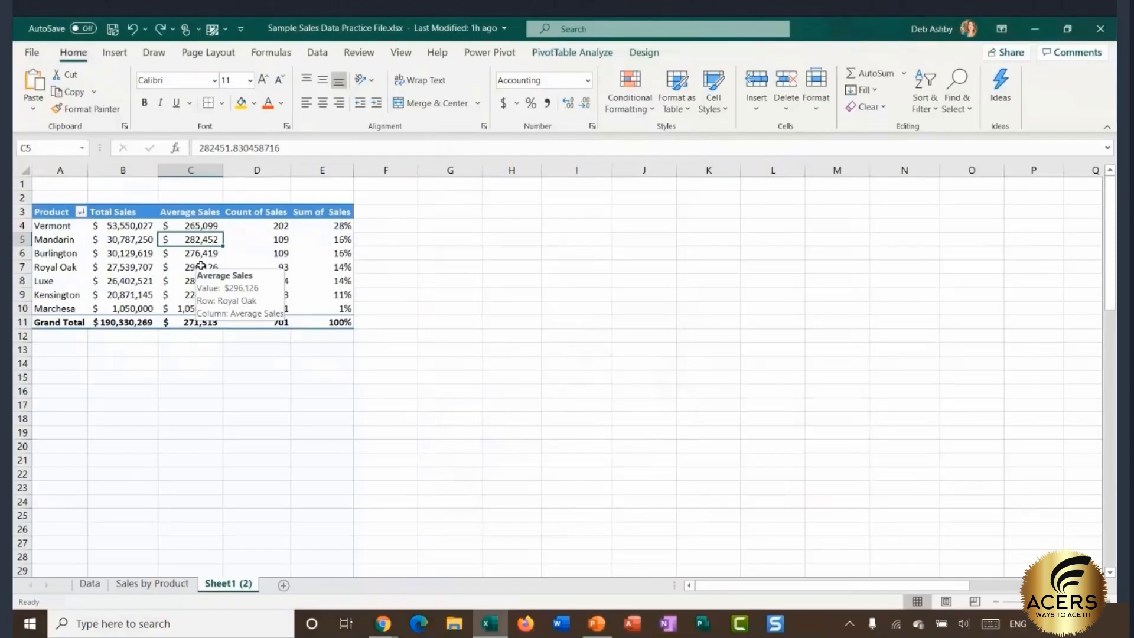
{"action": "left_click", "coordinate": [126, 229]}
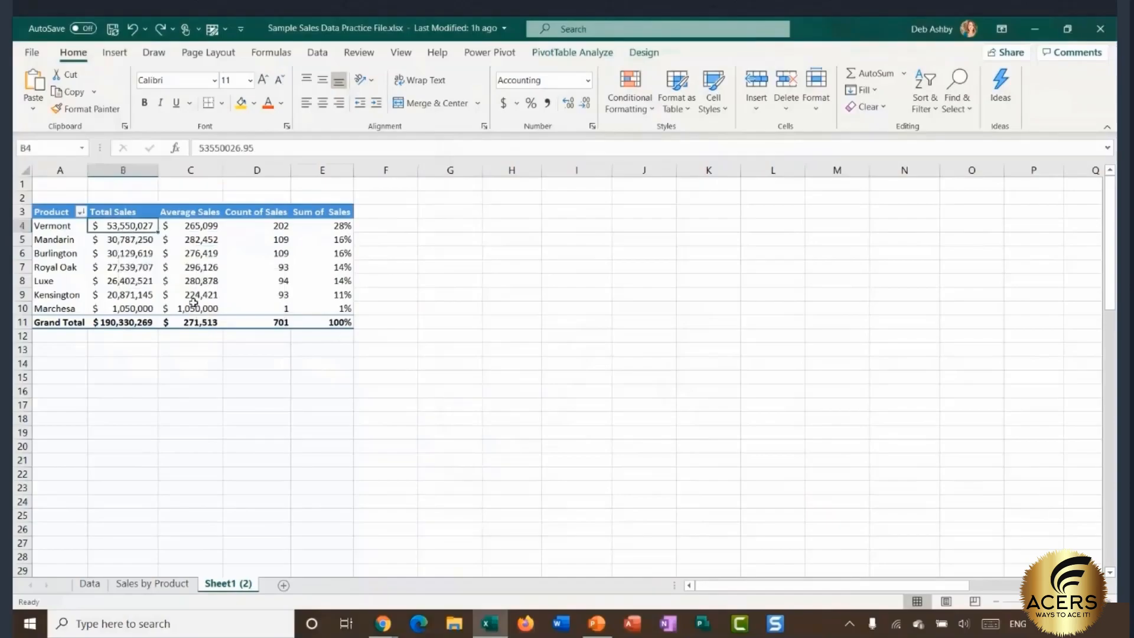
{"action": "left_click", "coordinate": [137, 242]}
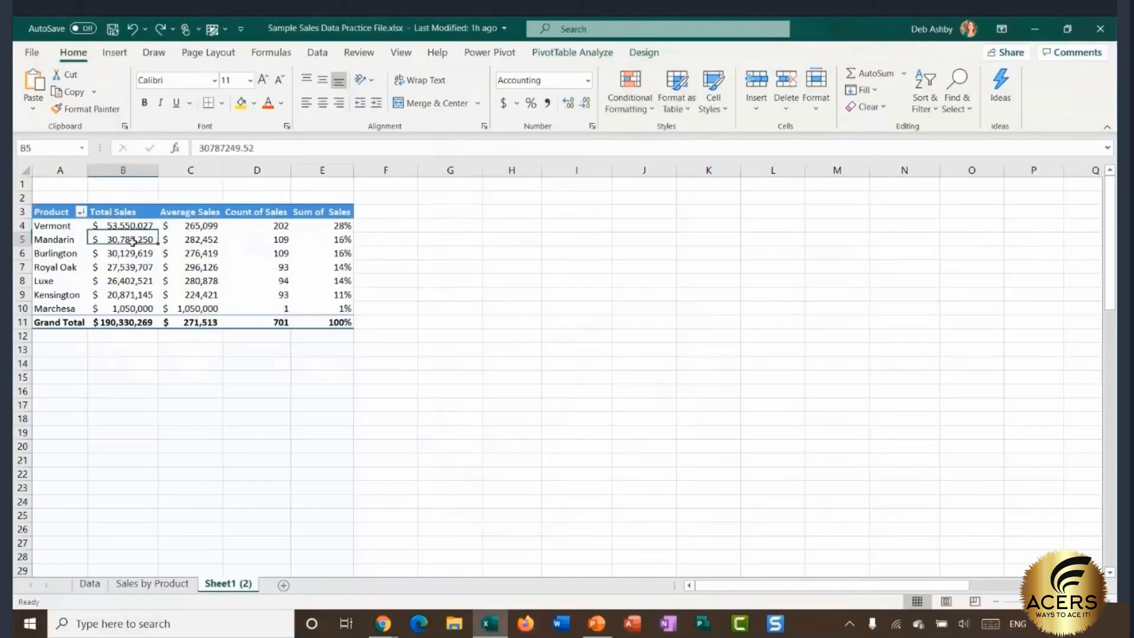
Step: Show the PivotTable Fields pane again and remove Sum of Sales, Count of Sales and Average Sales from the values, keeping Total Sales
{"action": "left_click", "coordinate": [576, 55]}
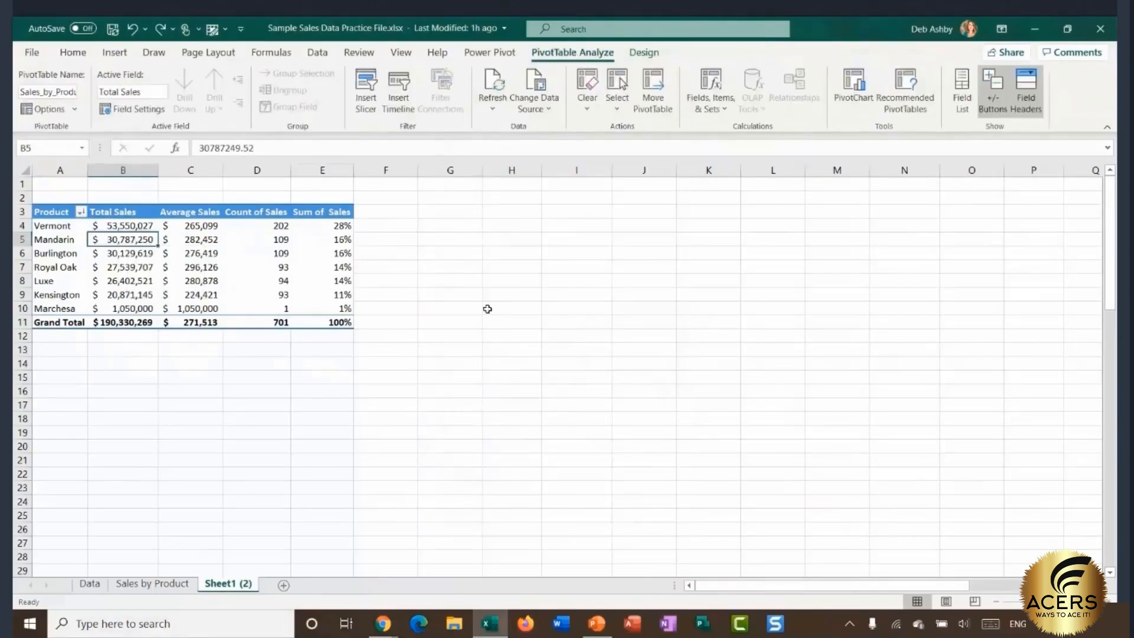
{"action": "left_click", "coordinate": [122, 256]}
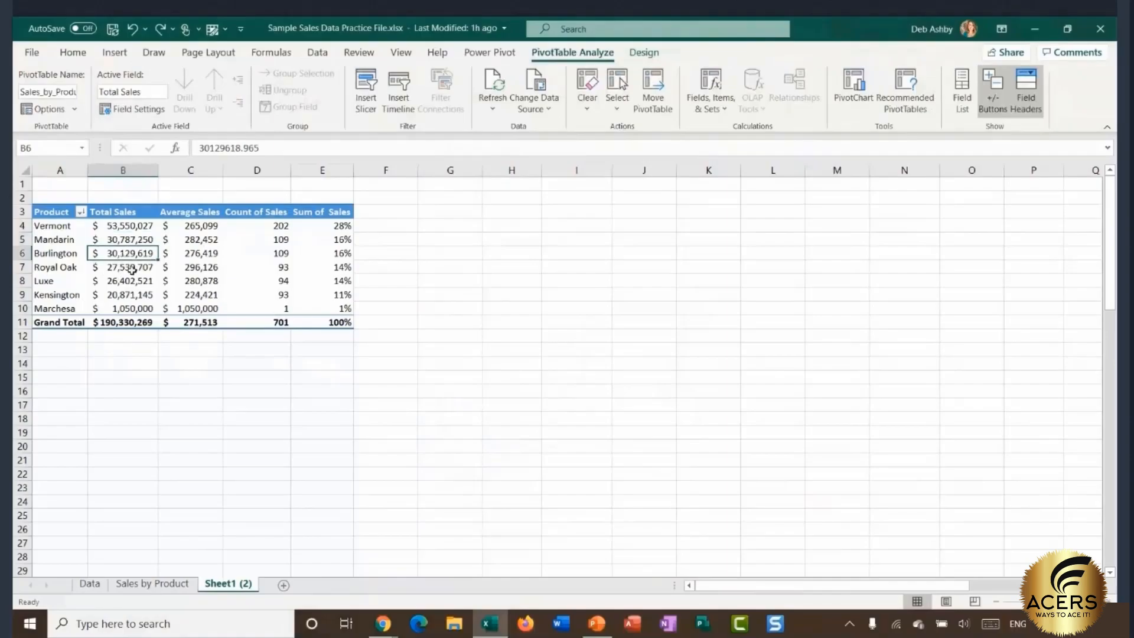
{"action": "left_click", "coordinate": [131, 270]}
{"action": "left_click", "coordinate": [135, 241]}
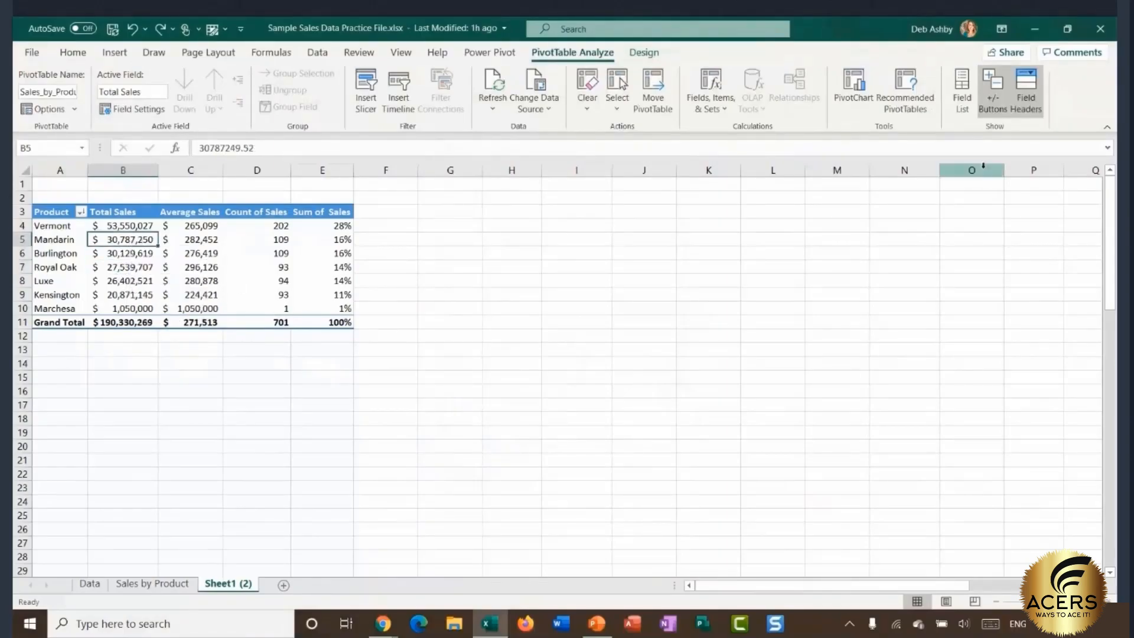
{"action": "left_click", "coordinate": [962, 97]}
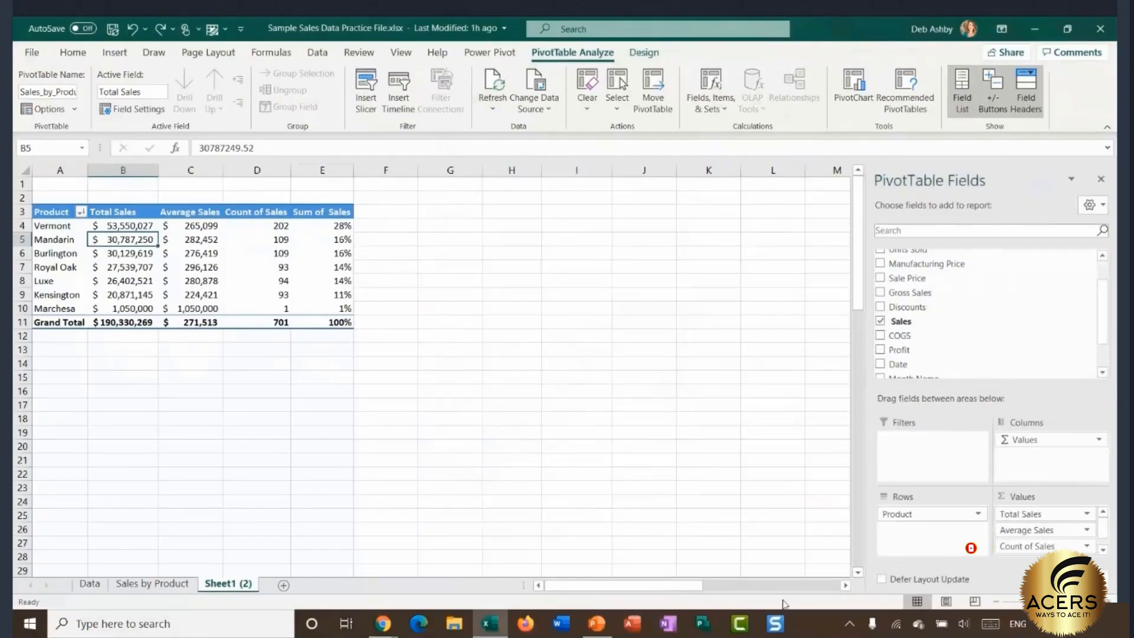
{"action": "scroll", "coordinate": [1106, 528], "scroll_direction": "down", "scroll_amount": 1}
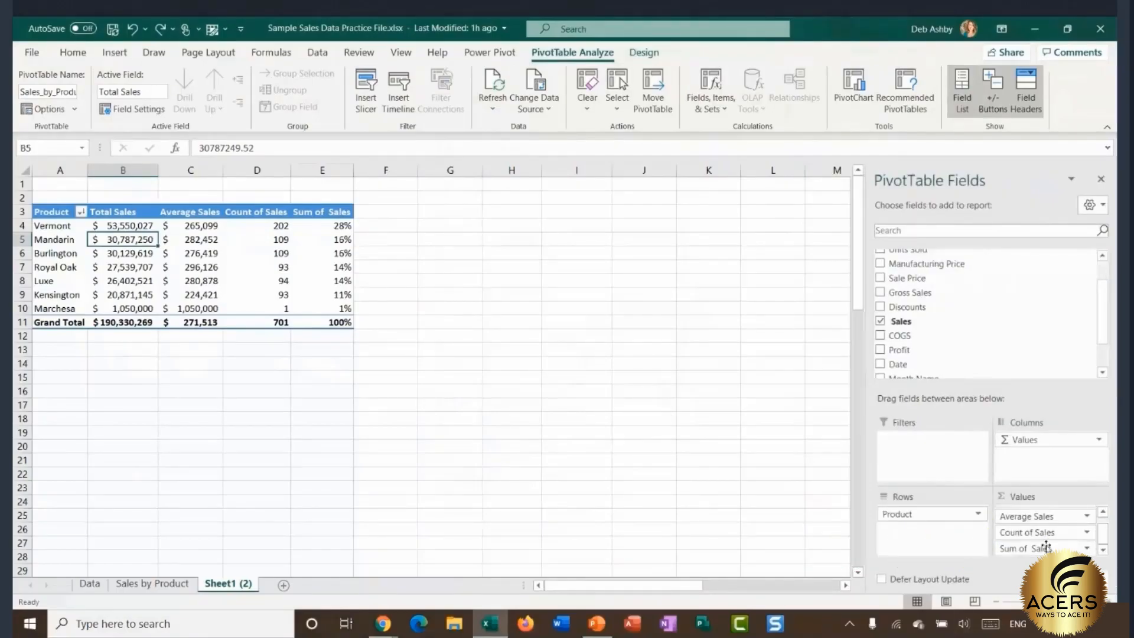
{"action": "left_click_drag", "start_coordinate": [1031, 547], "coordinate": [878, 566]}
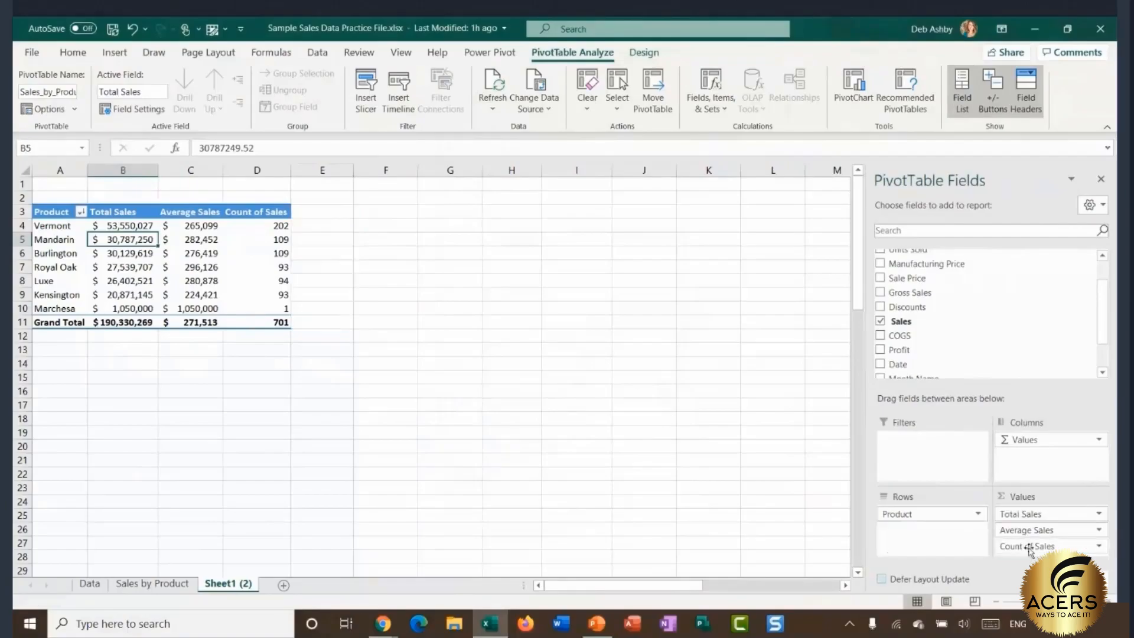
{"action": "left_click_drag", "start_coordinate": [1028, 546], "coordinate": [506, 380]}
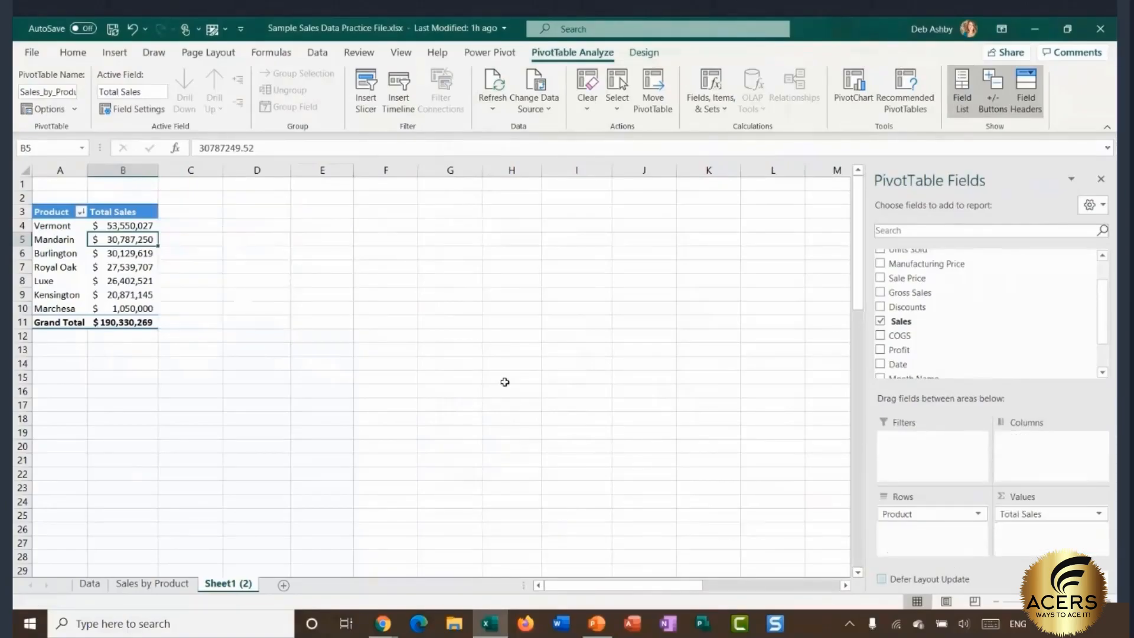
Step: Autofit column A and sort the PivotTable's Total Sales values from largest to smallest
{"action": "left_click", "coordinate": [121, 222]}
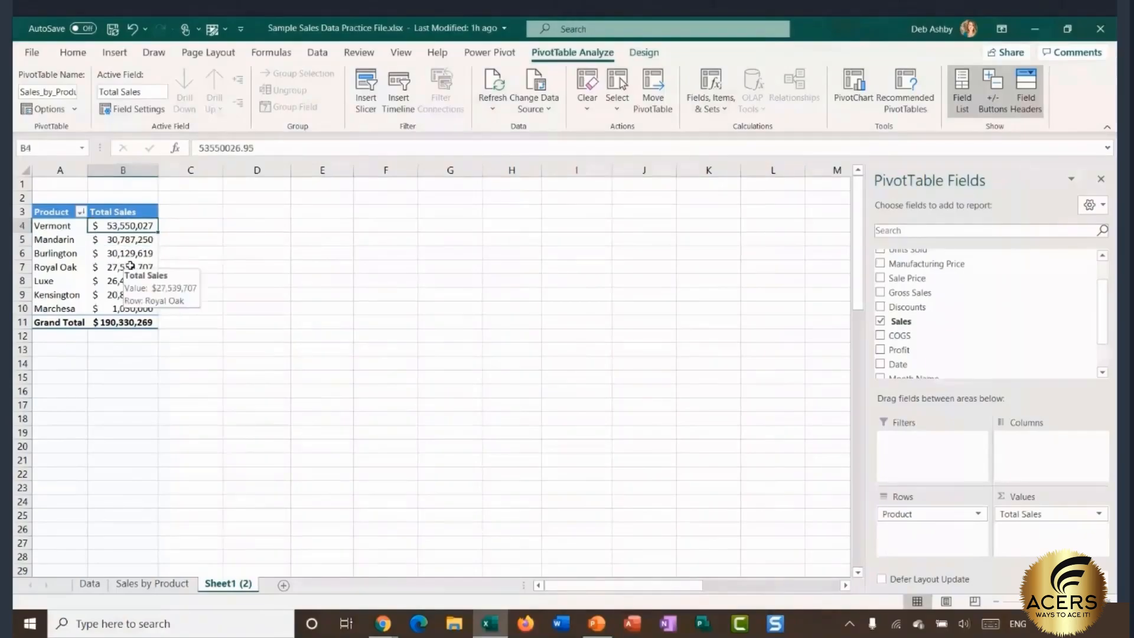
{"action": "double_click", "coordinate": [84, 173]}
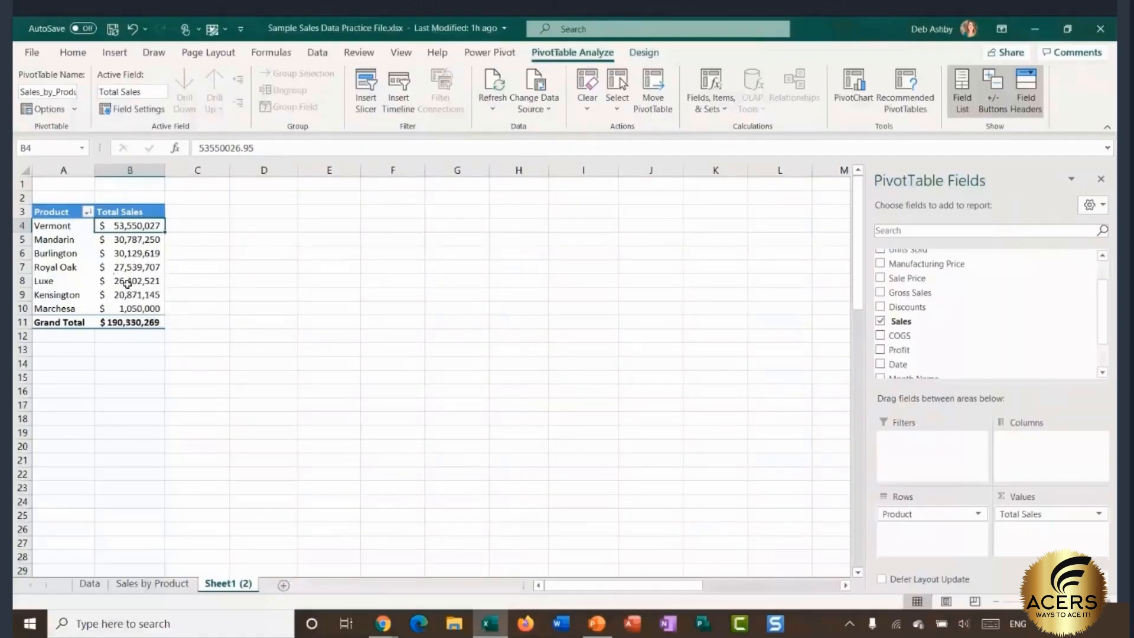
{"action": "right_click", "coordinate": [122, 227]}
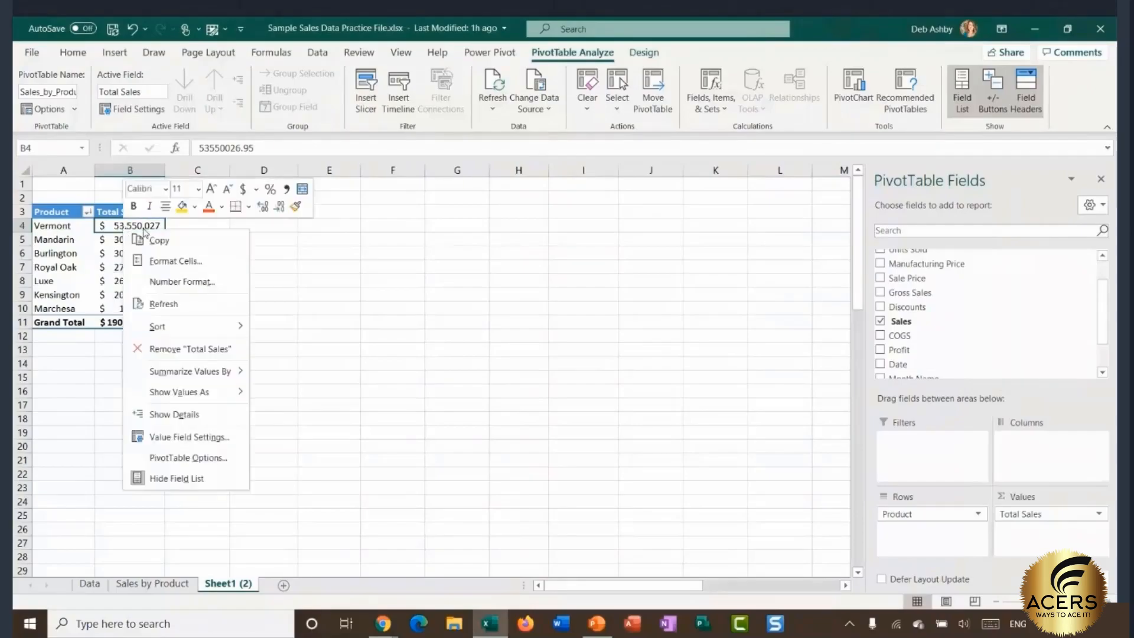
{"action": "mouse_move", "coordinate": [164, 327]}
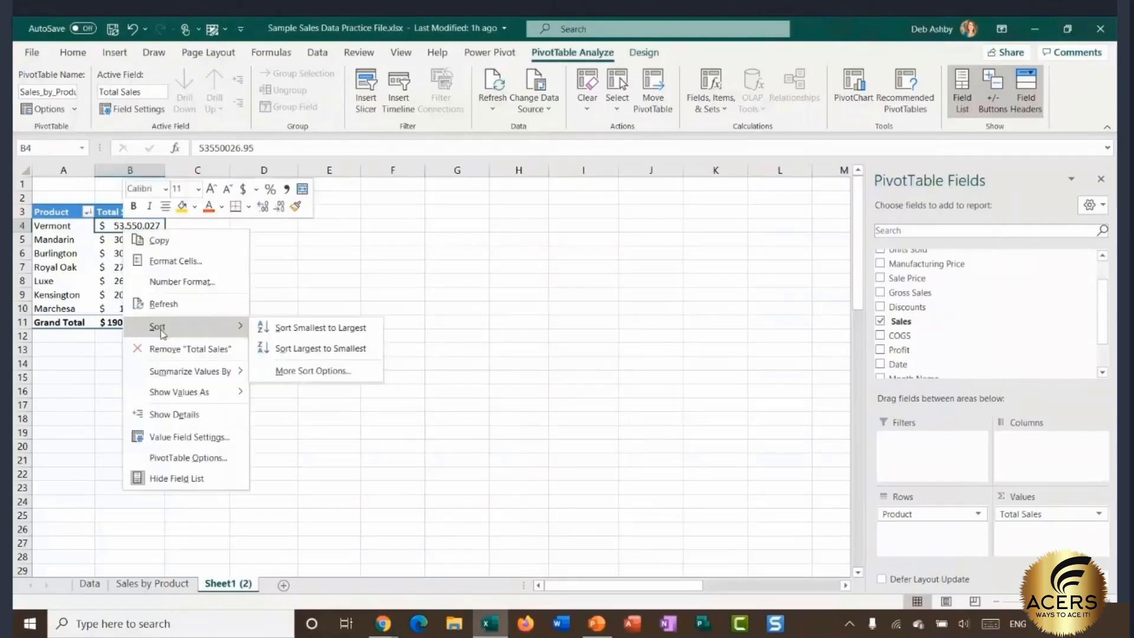
{"action": "left_click", "coordinate": [321, 348]}
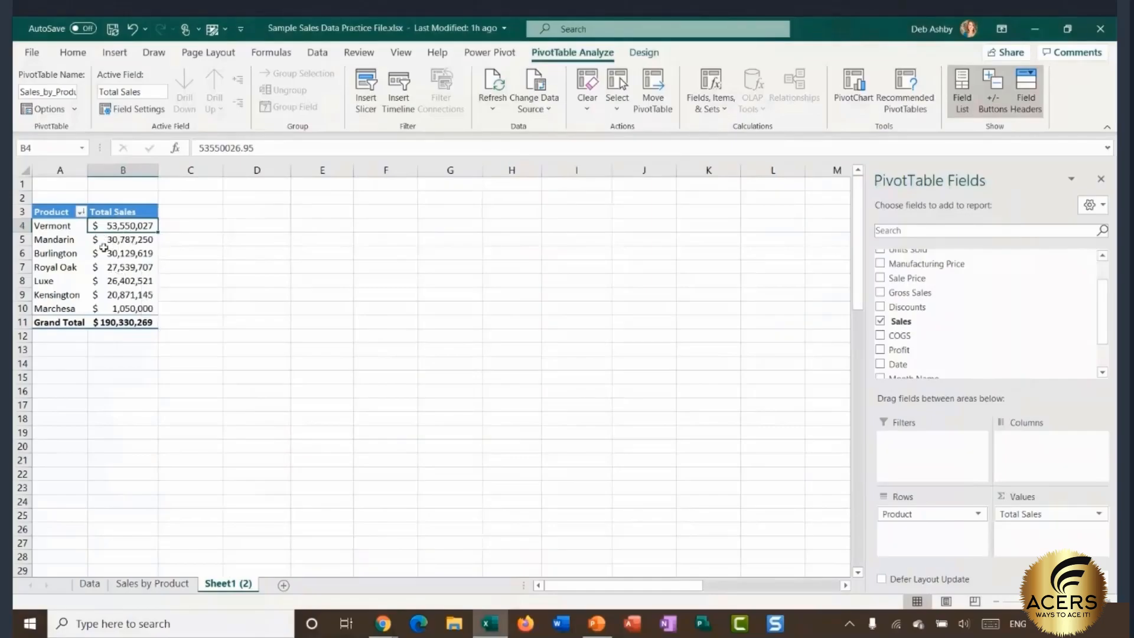
{"action": "left_click_drag", "start_coordinate": [116, 227], "coordinate": [107, 311]}
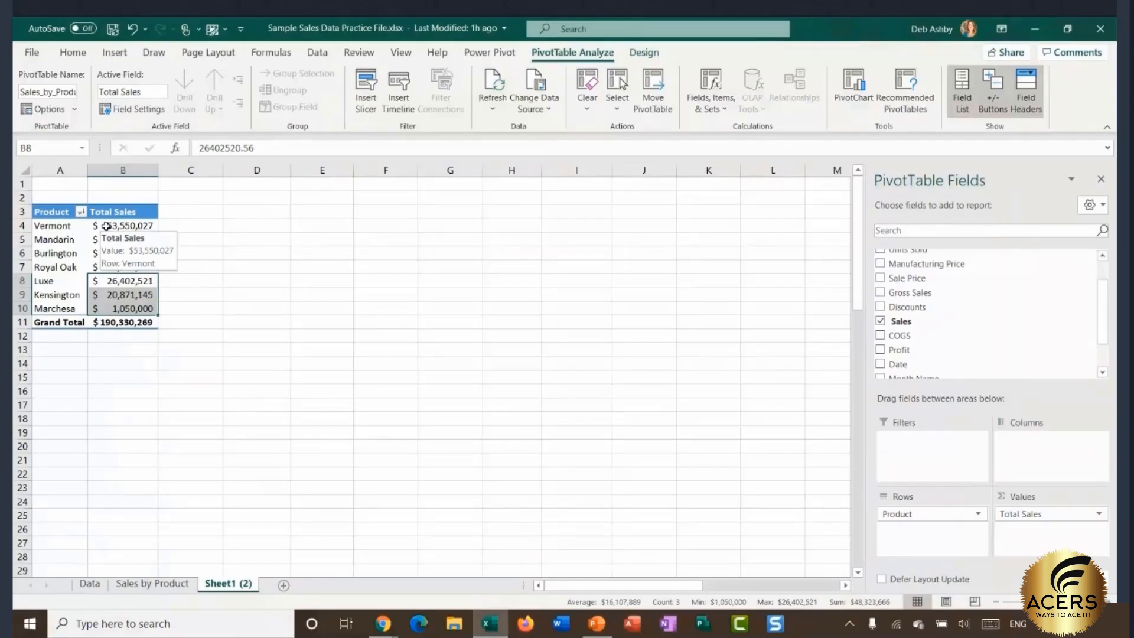
{"action": "left_click_drag", "start_coordinate": [106, 226], "coordinate": [107, 310]}
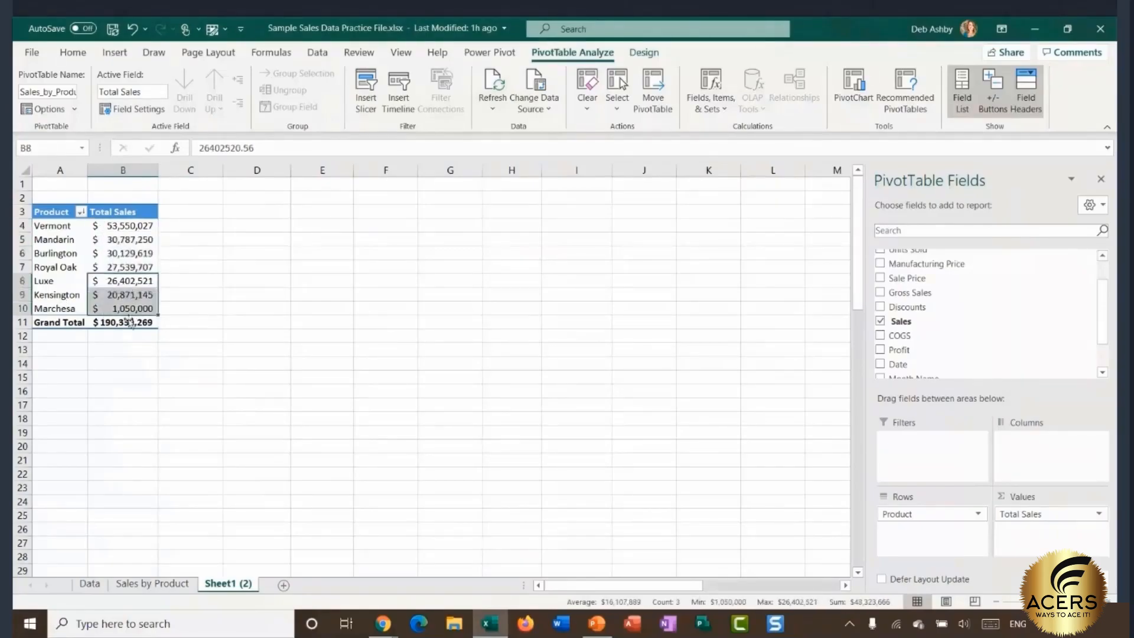
{"action": "mouse_move", "coordinate": [128, 327]}
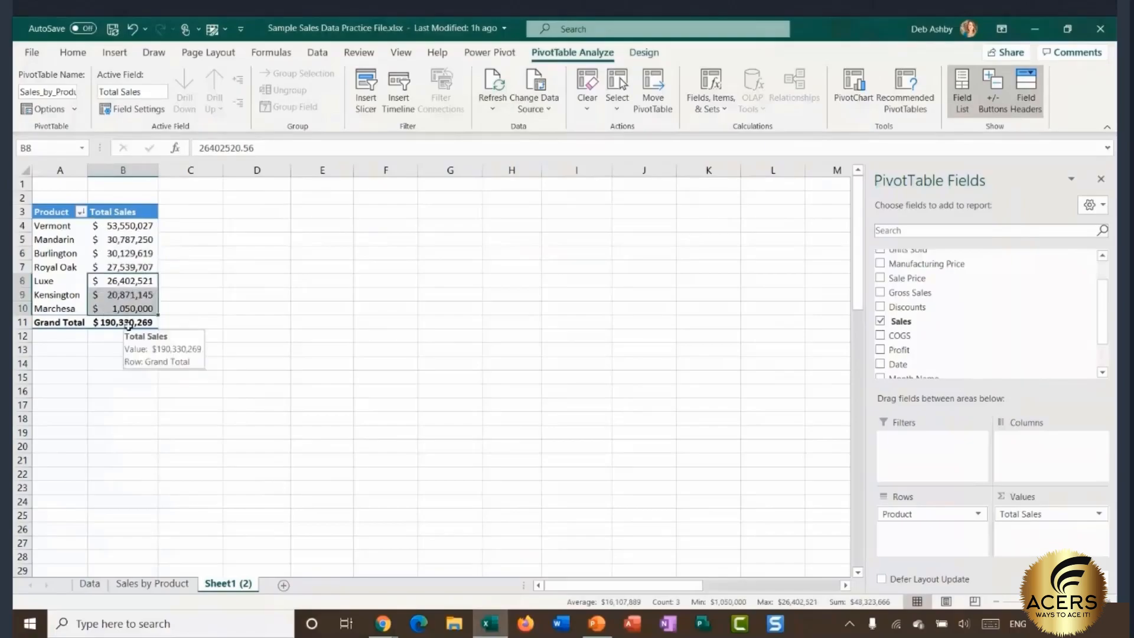
Step: Start a new calculated field for the PivotTable and name it Sales Tax
{"action": "left_click", "coordinate": [127, 227]}
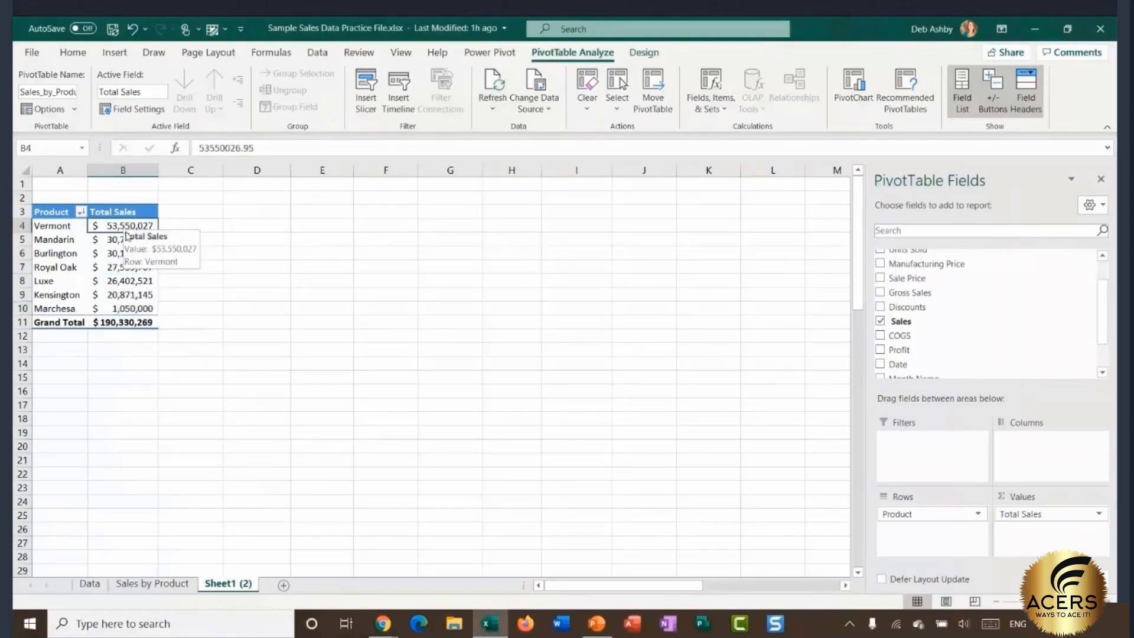
{"action": "mouse_move", "coordinate": [114, 236]}
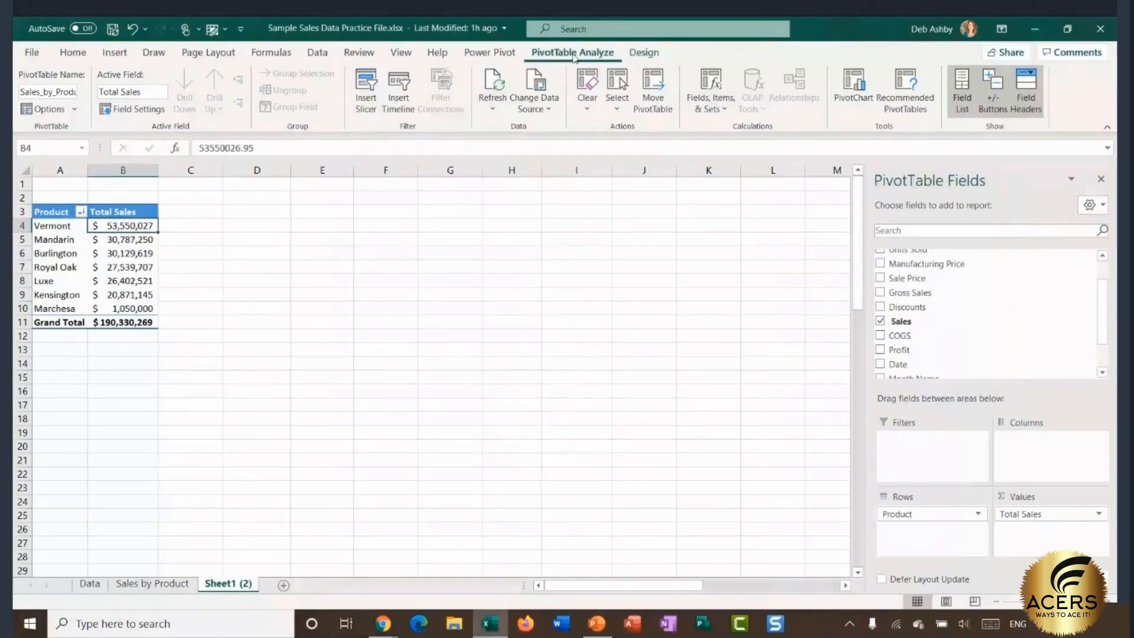
{"action": "left_click", "coordinate": [720, 108]}
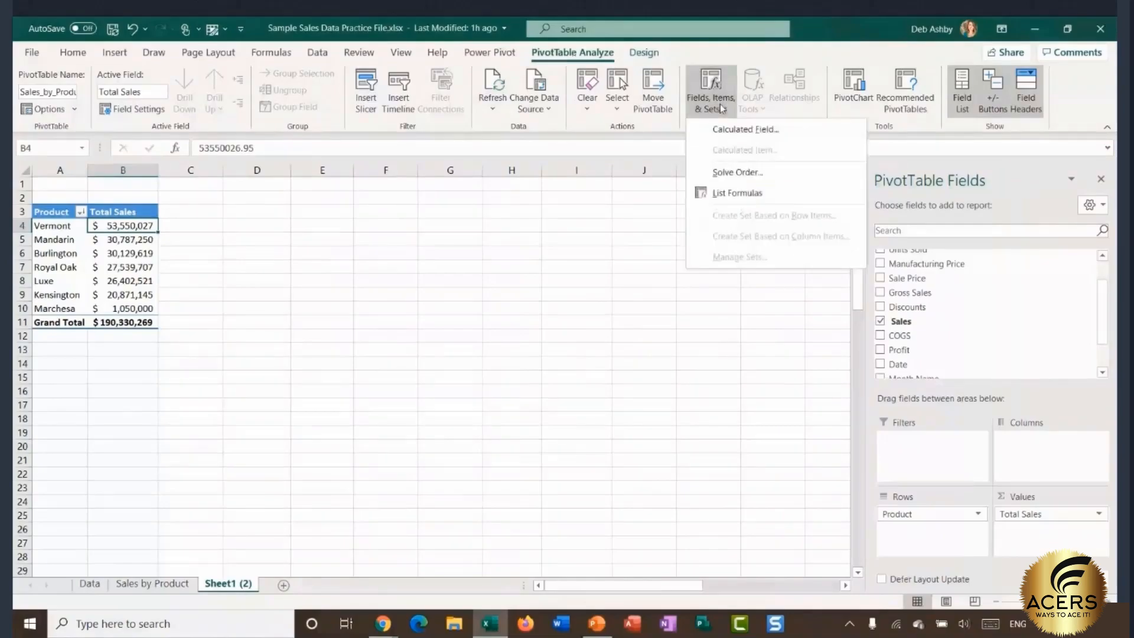
{"action": "left_click", "coordinate": [721, 128]}
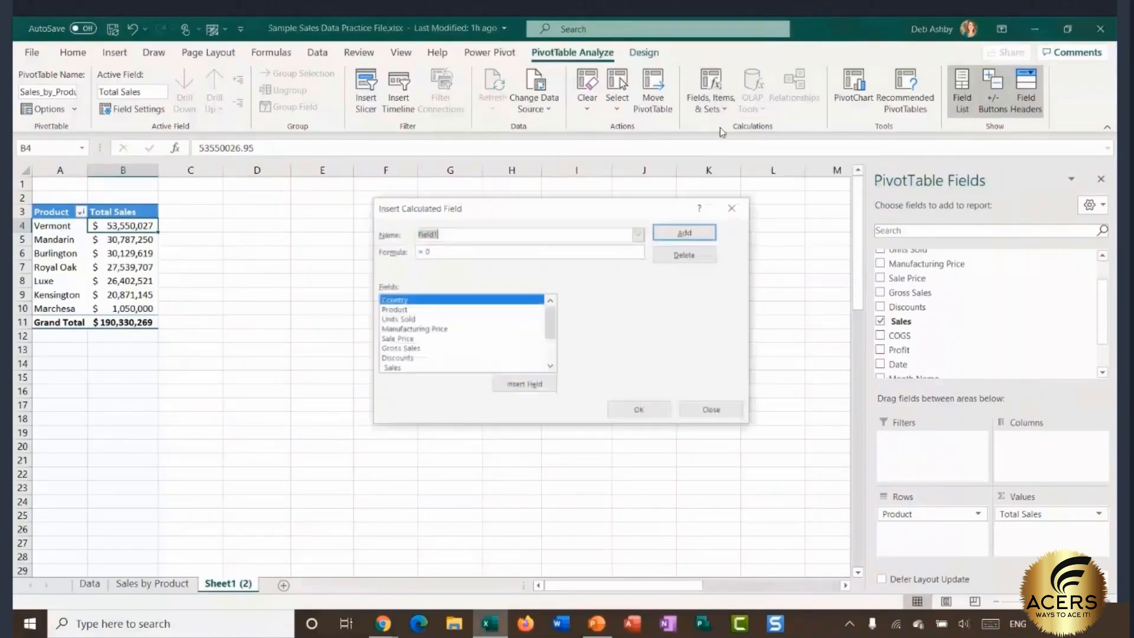
{"action": "left_click_drag", "start_coordinate": [584, 212], "coordinate": [505, 207]}
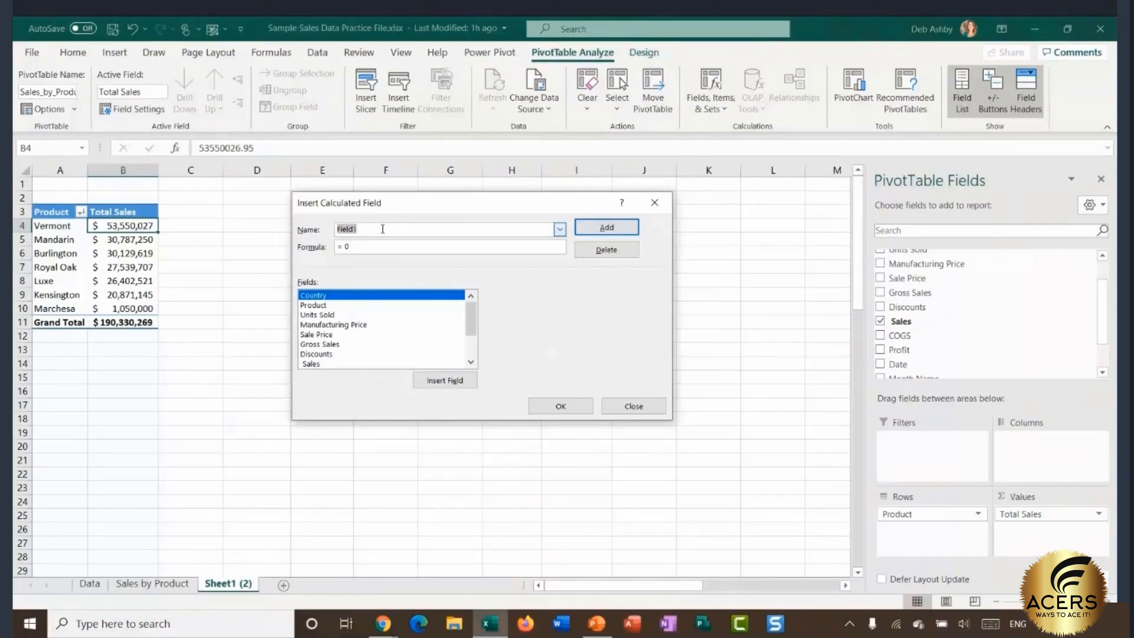
{"action": "type", "text": "Sales Tax"}
Step: Begin the Sales Tax formula with an IF function testing whether the Sales field is >=27000000
{"action": "left_click", "coordinate": [403, 250]}
{"action": "key", "text": "BackSpace"}
{"action": "key", "text": "BackSpace"}
{"action": "mouse_move", "coordinate": [470, 319]}
{"action": "left_mouse_down"}
{"action": "mouse_move", "coordinate": [471, 332]}
{"action": "mouse_move", "coordinate": [471, 304]}
{"action": "left_mouse_up"}
{"action": "type", "text": "IF"}
{"action": "left_click_drag", "start_coordinate": [471, 313], "coordinate": [470, 323]}
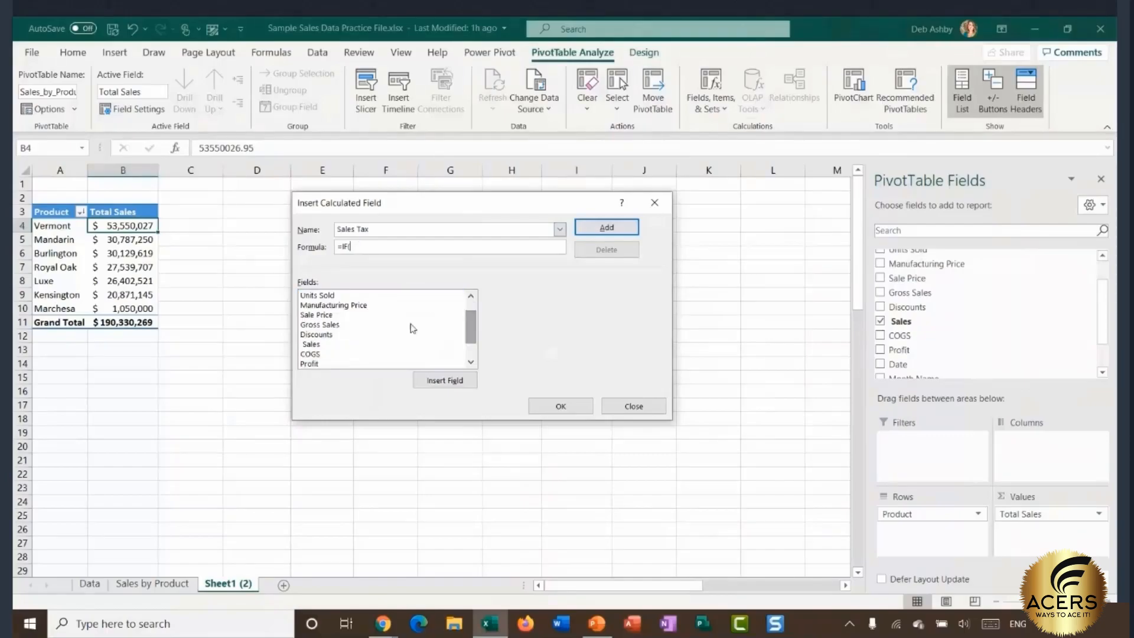
{"action": "double_click", "coordinate": [319, 345]}
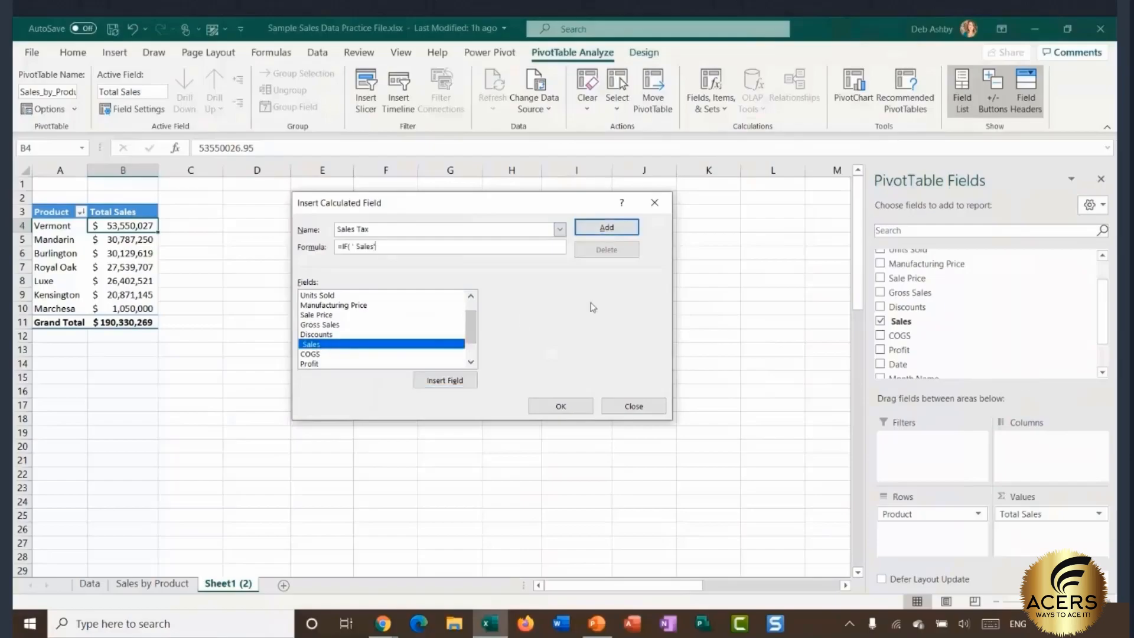
{"action": "type", "text": ">=27000000,"}
Step: Complete the IF formula to return Sales*20% when true and 0 otherwise, and add the calculated field to the PivotTable
{"action": "left_click", "coordinate": [373, 346]}
{"action": "double_click", "coordinate": [372, 346]}
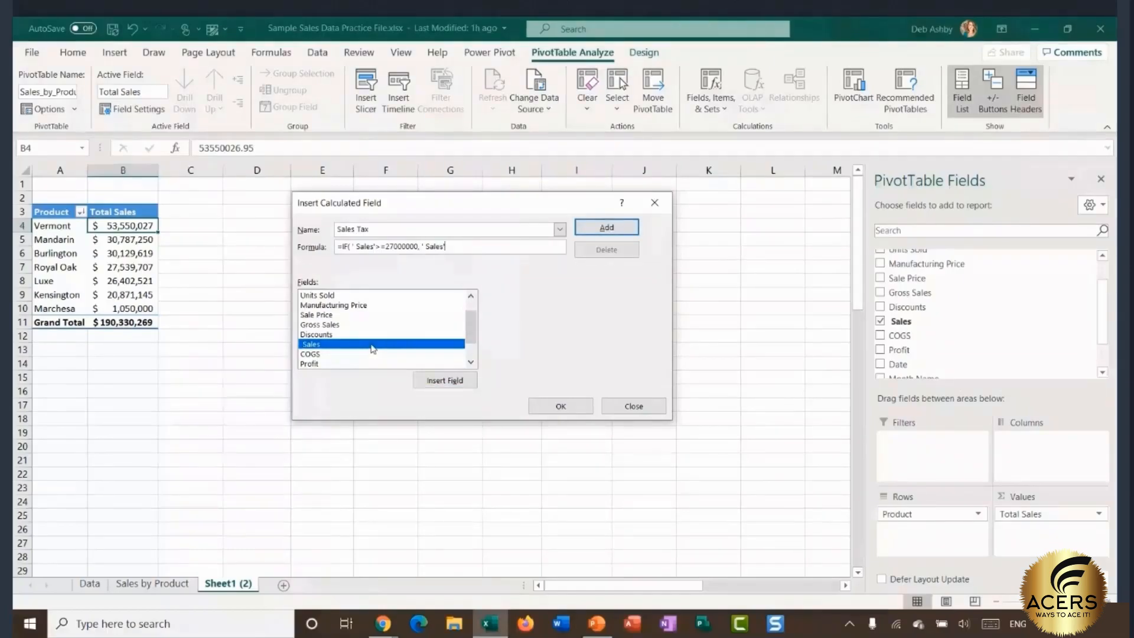
{"action": "type", "text": "*20%"}
{"action": "type", "text": ",0"}
{"action": "left_click", "coordinate": [564, 406]}
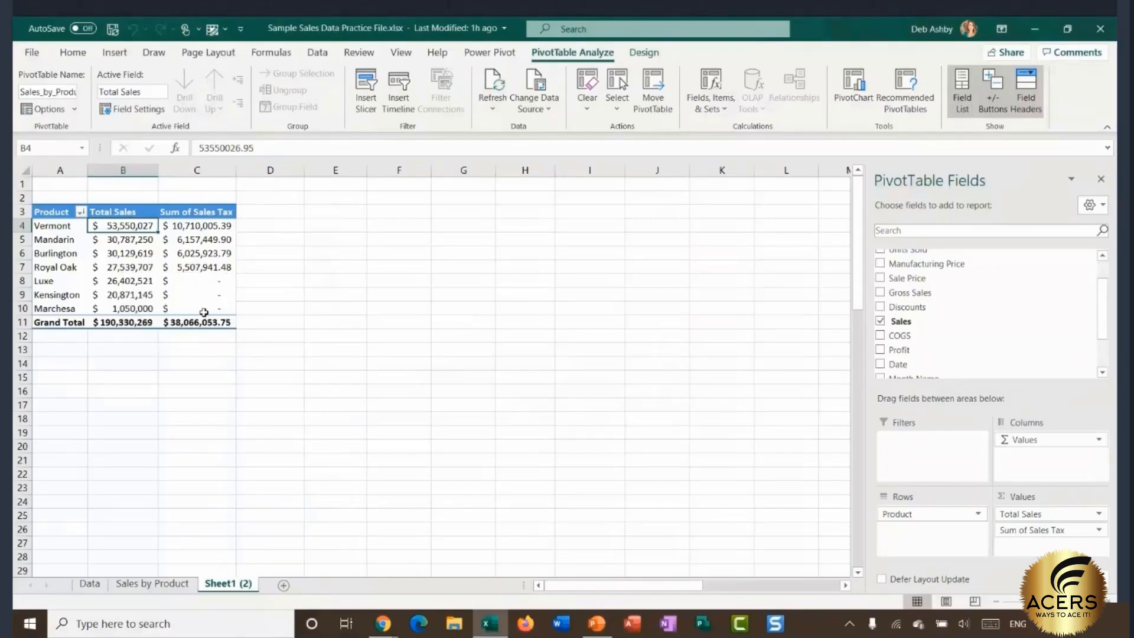
Step: Rename the Sum of Sales Tax column header to "Sales Tax", adding a trailing space to keep it distinct from the field name
{"action": "left_click", "coordinate": [201, 215]}
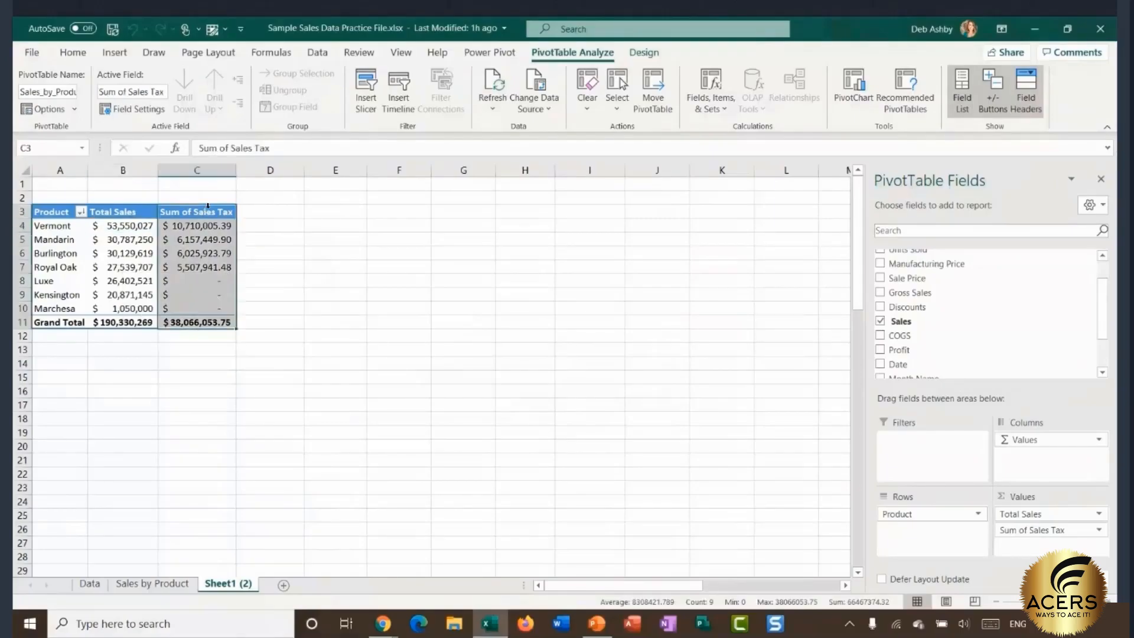
{"action": "type", "text": "Sales Tax"}
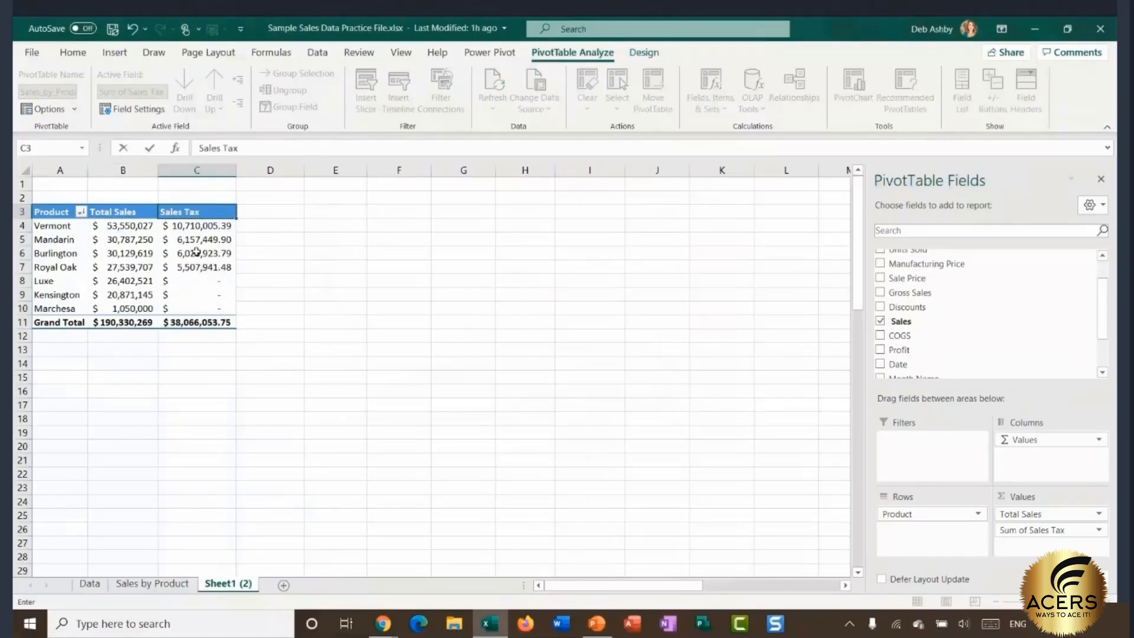
{"action": "key", "text": "Return"}
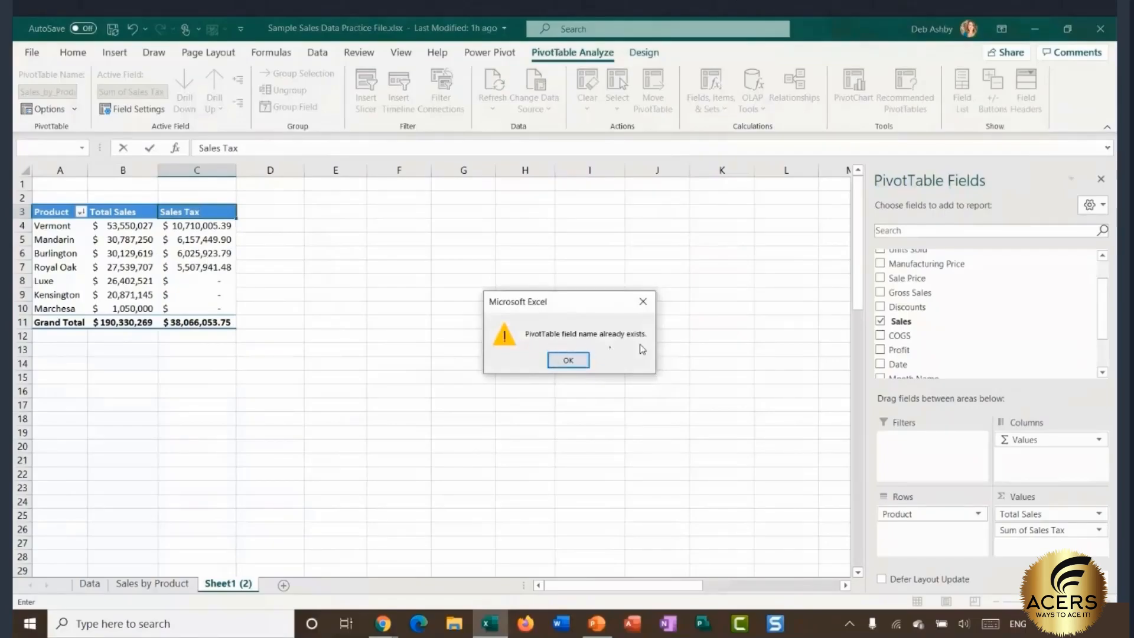
{"action": "left_click", "coordinate": [589, 364]}
{"action": "left_click", "coordinate": [210, 211]}
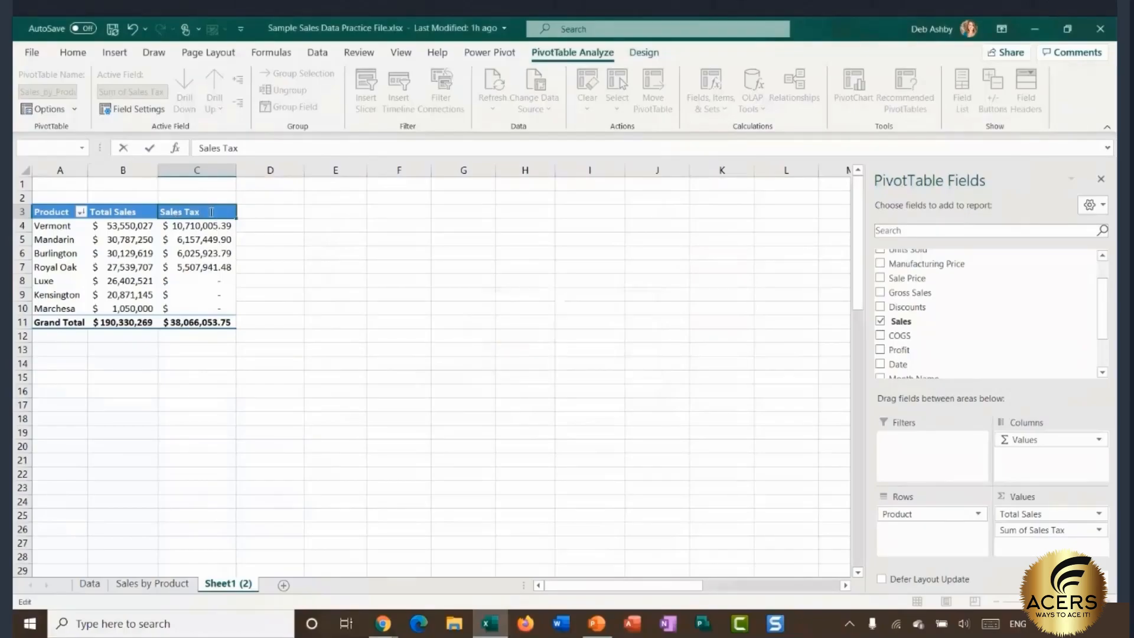
{"action": "key", "text": "Return"}
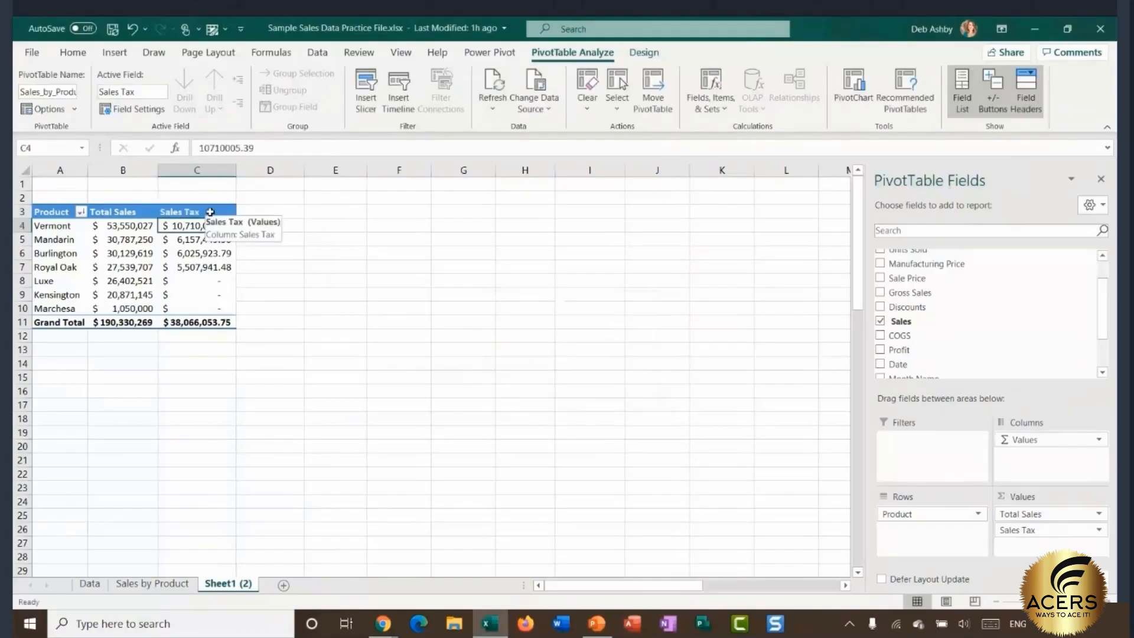
{"action": "left_click", "coordinate": [209, 211]}
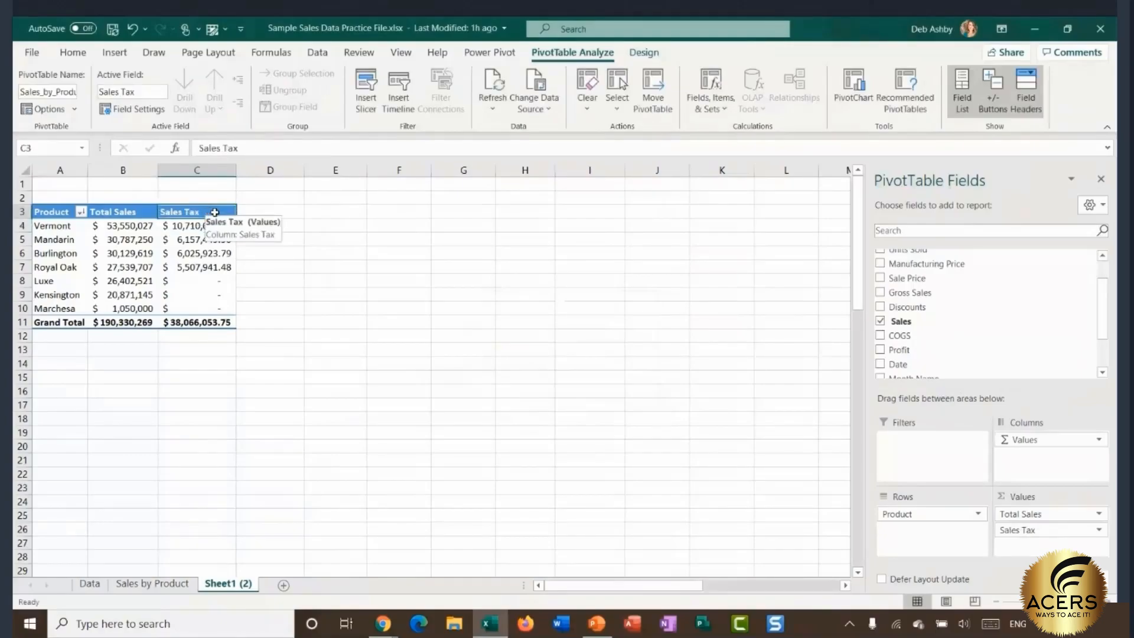
Step: Start another calculated field for the PivotTable and name it Total Inc Tax
{"action": "left_click", "coordinate": [183, 250]}
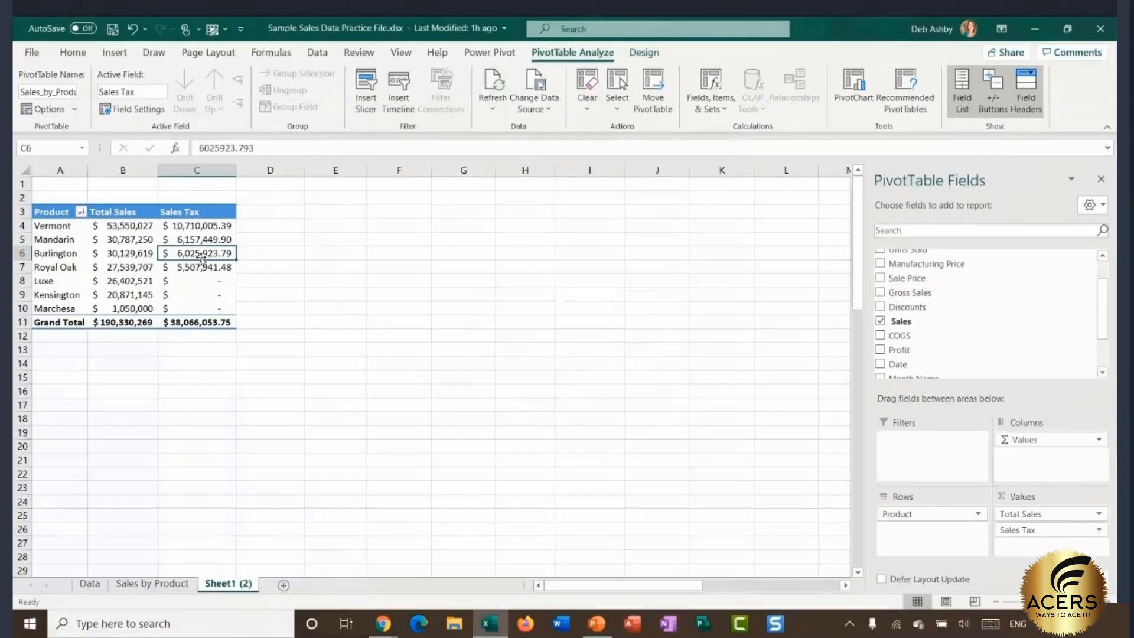
{"action": "left_click", "coordinate": [721, 110]}
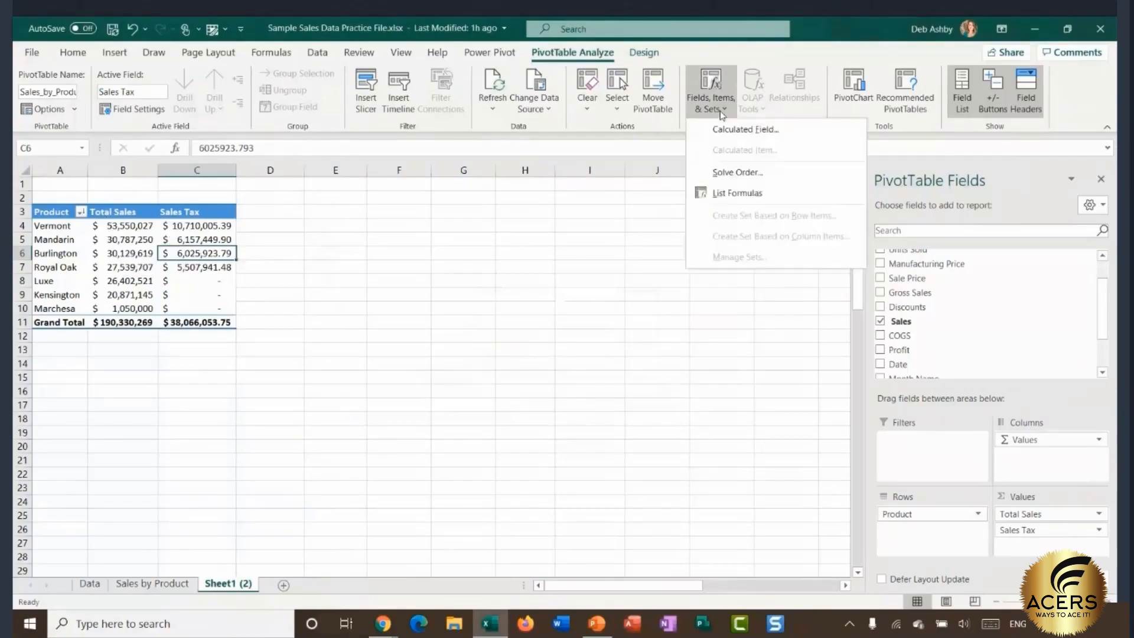
{"action": "left_click", "coordinate": [745, 129]}
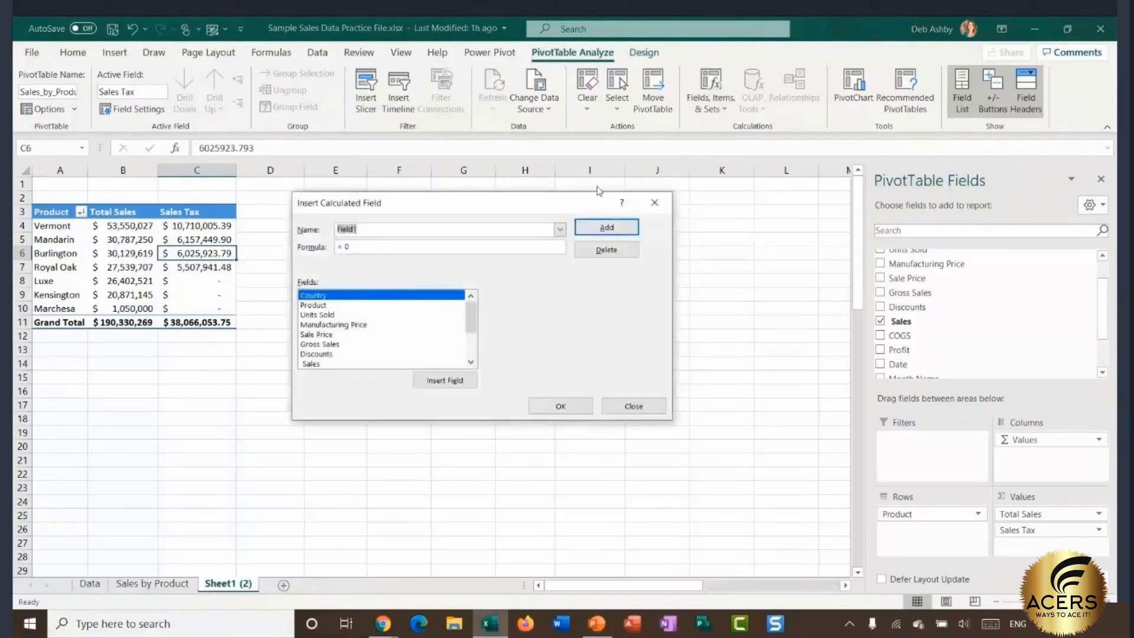
{"action": "type", "text": "Total Inc Tax"}
Step: Define the Total Inc Tax formula as the Sales field plus the Sales Tax field and add it to the PivotTable
{"action": "left_click", "coordinate": [357, 246]}
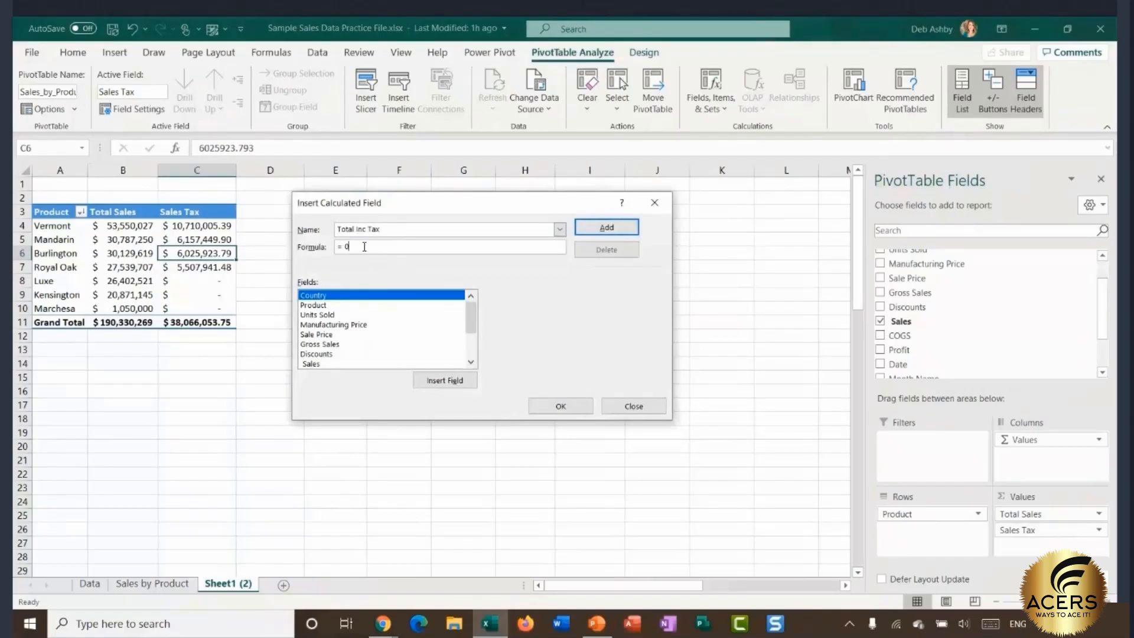
{"action": "key", "text": "BackSpace"}
{"action": "key", "text": "BackSpace"}
{"action": "scroll", "coordinate": [470, 328], "scroll_direction": "down", "scroll_amount": 1}
{"action": "double_click", "coordinate": [317, 334]}
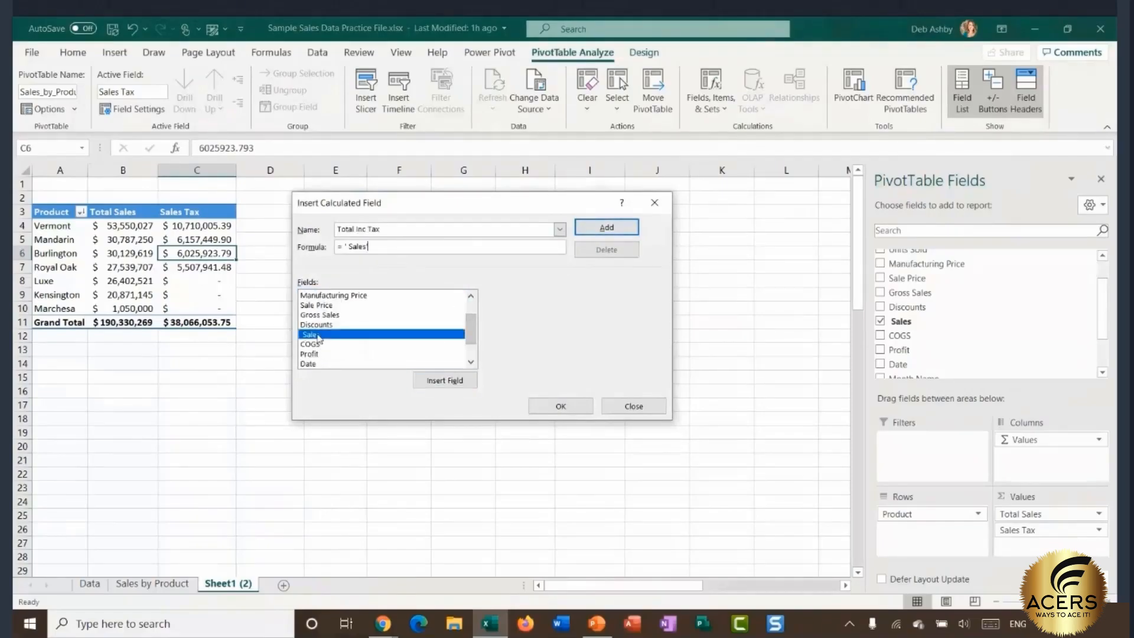
{"action": "type", "text": "+"}
{"action": "scroll", "coordinate": [472, 326], "scroll_direction": "down", "scroll_amount": 1}
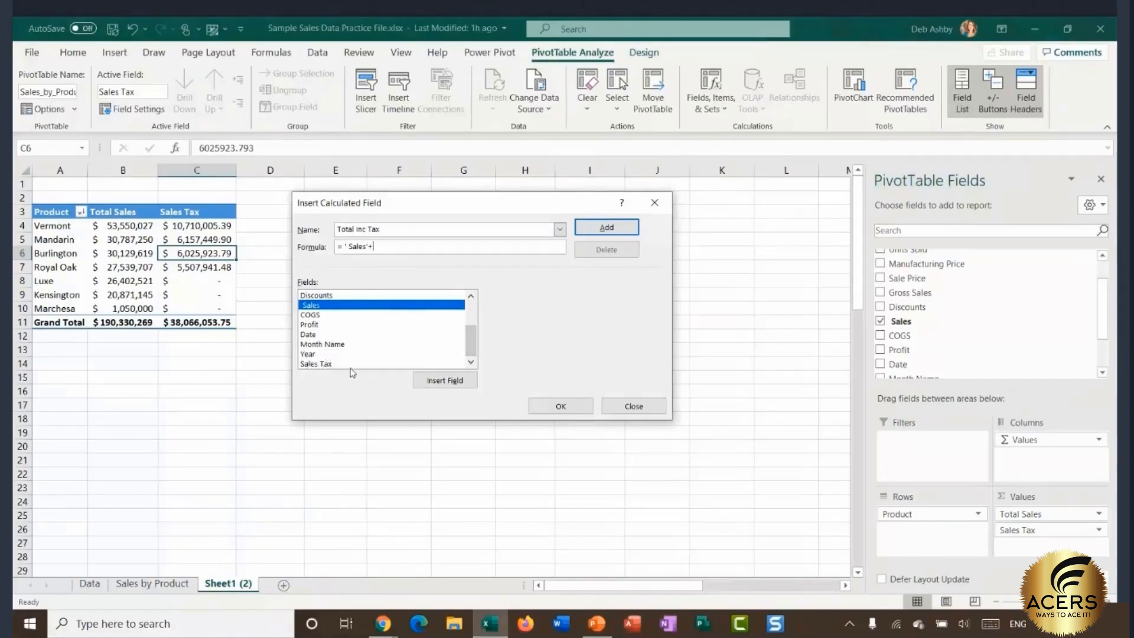
{"action": "left_click", "coordinate": [323, 364]}
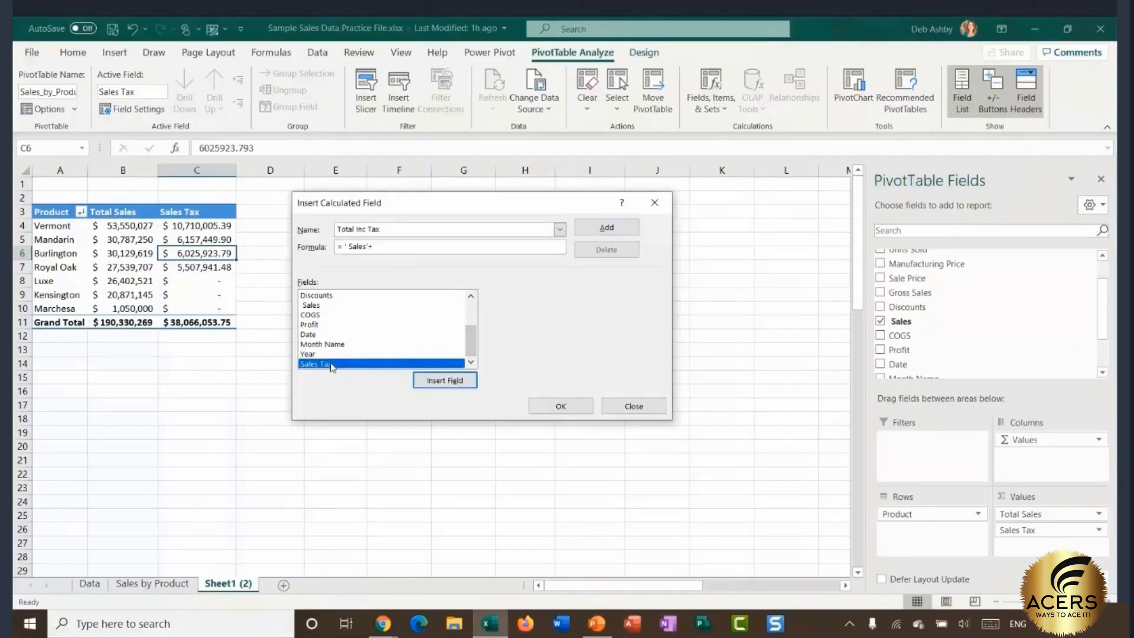
{"action": "double_click", "coordinate": [331, 364]}
{"action": "left_click", "coordinate": [560, 405]}
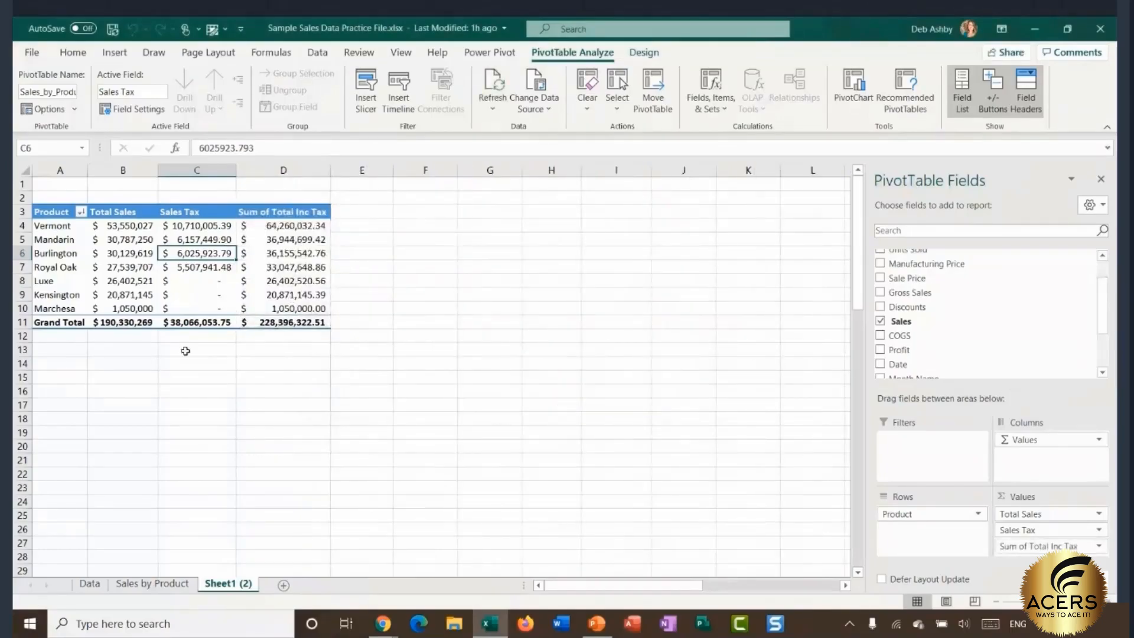
Step: Remove Sum of Total Inc Tax and Sales Tax from the PivotTable values, and widen column A slightly
{"action": "left_click", "coordinate": [276, 256]}
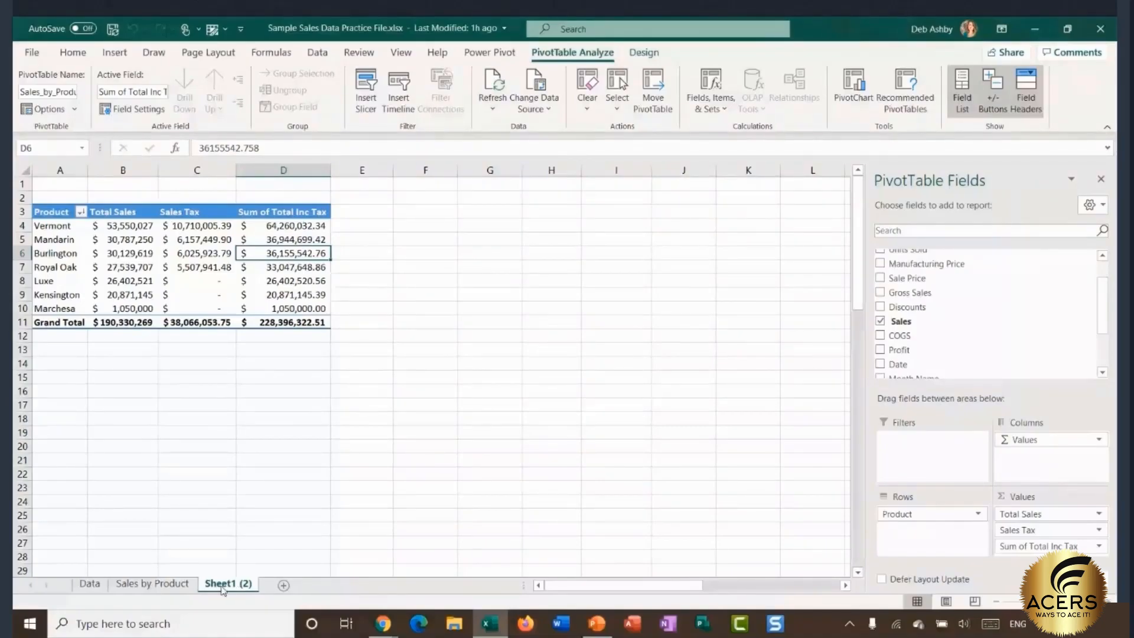
{"action": "left_click", "coordinate": [196, 239]}
{"action": "left_click_drag", "start_coordinate": [1038, 545], "coordinate": [751, 537]}
{"action": "left_click_drag", "start_coordinate": [1017, 530], "coordinate": [728, 464]}
{"action": "left_click", "coordinate": [124, 251]}
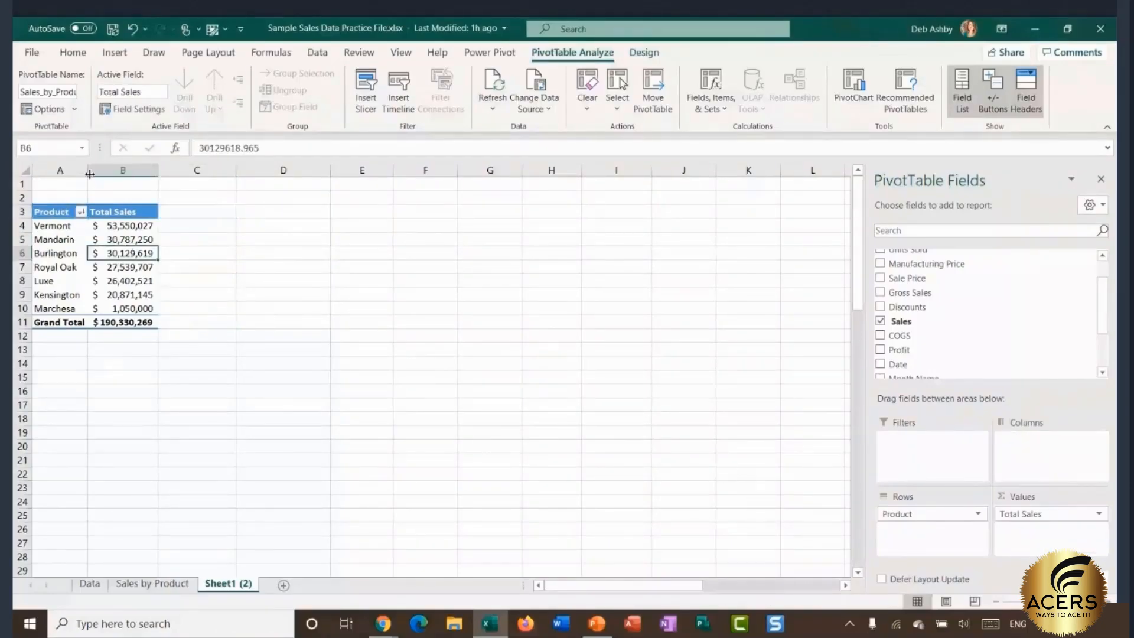
{"action": "left_click_drag", "start_coordinate": [87, 168], "coordinate": [103, 168]}
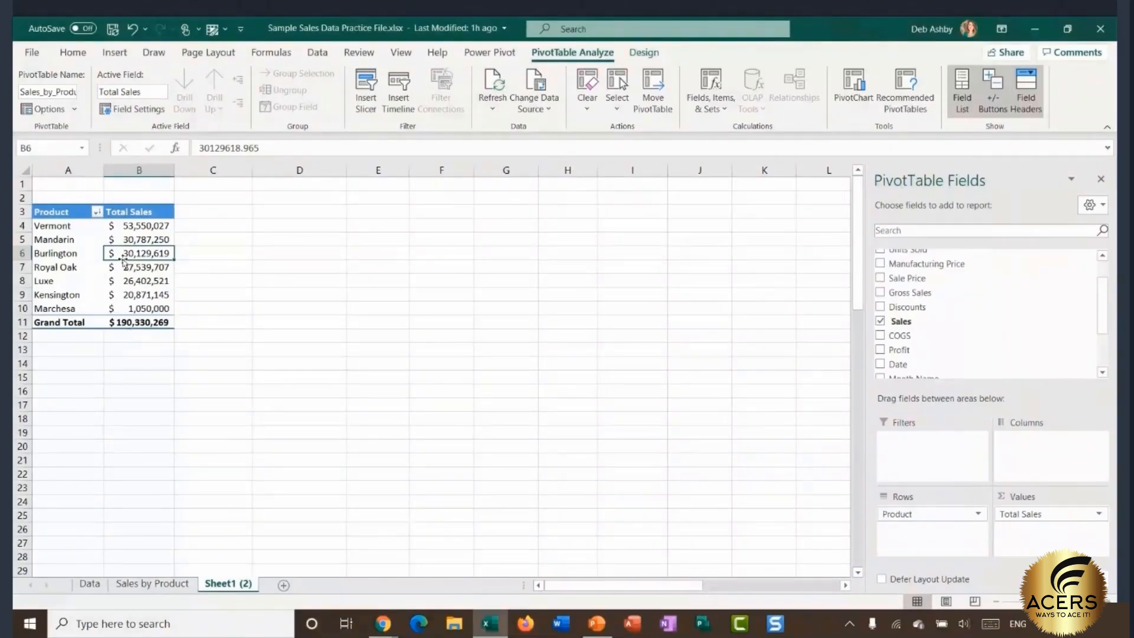
Step: Insert a column PivotChart of Total Sales by Product from the PivotTable
{"action": "left_click", "coordinate": [68, 255]}
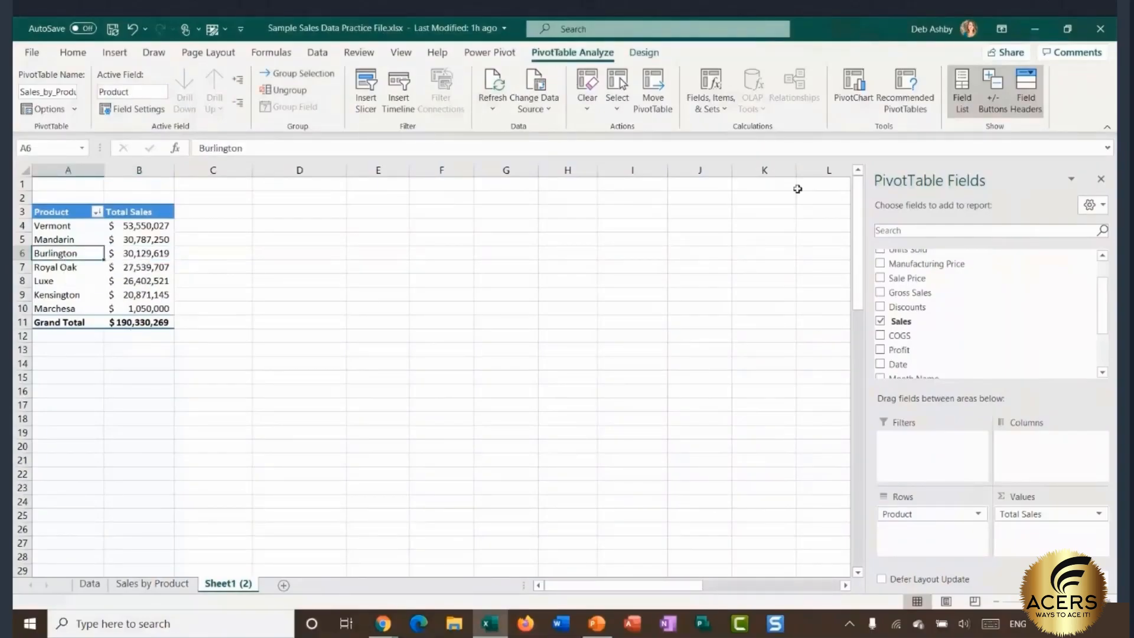
{"action": "left_click", "coordinate": [850, 103]}
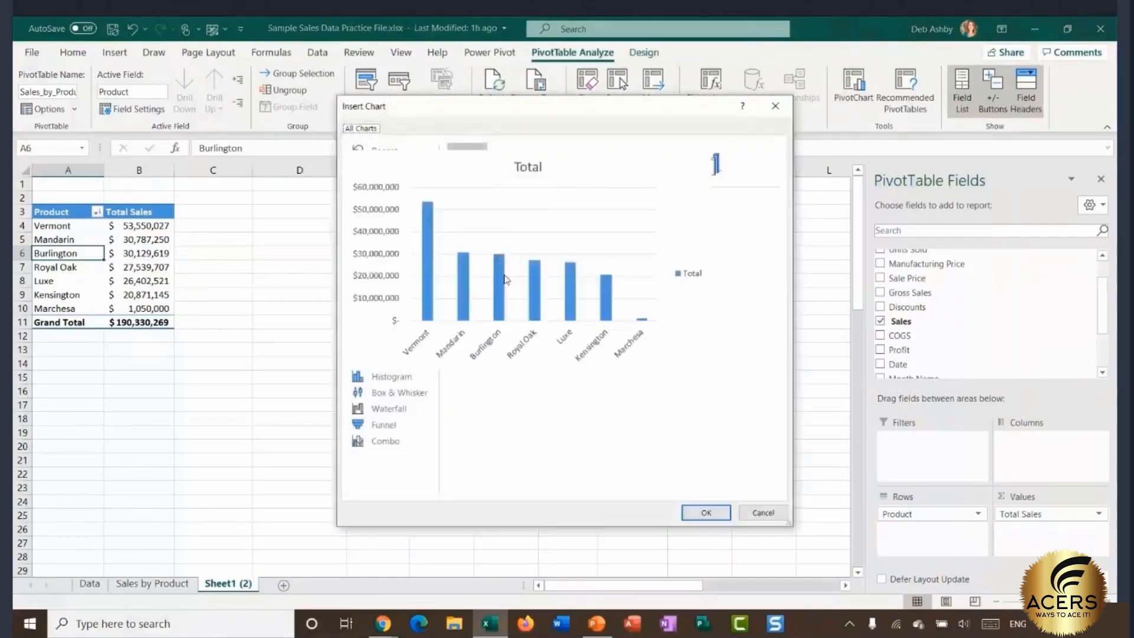
{"action": "left_click", "coordinate": [708, 512]}
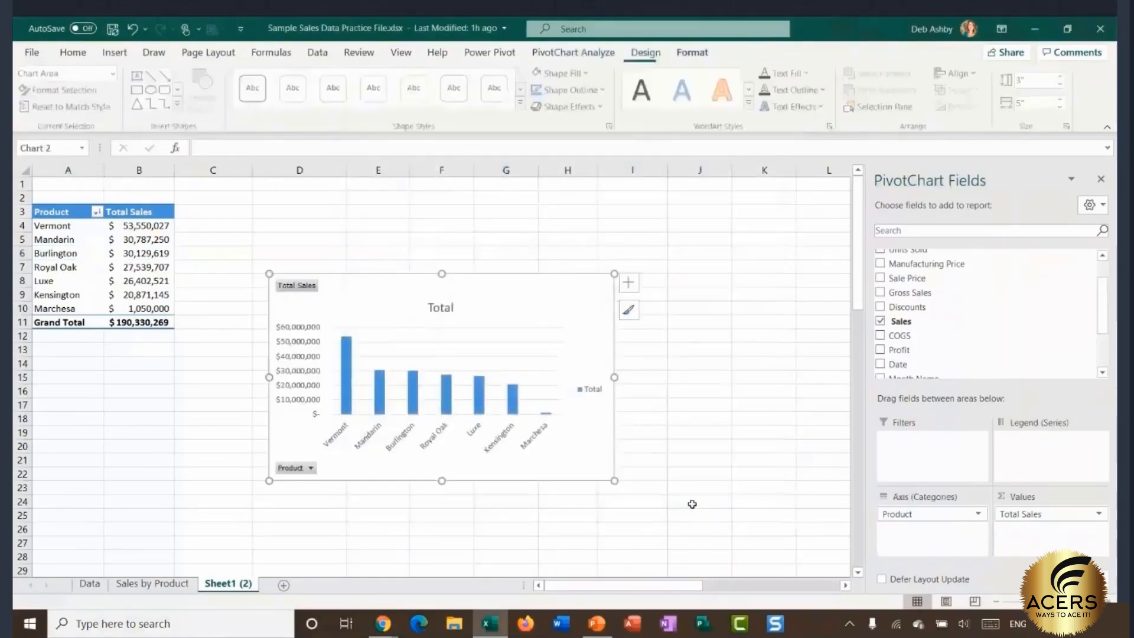
Step: Move the PivotChart beside the top of the PivotTable and resize it to about 8.88" wide and 2.57" high
{"action": "left_click_drag", "start_coordinate": [489, 278], "coordinate": [436, 203]}
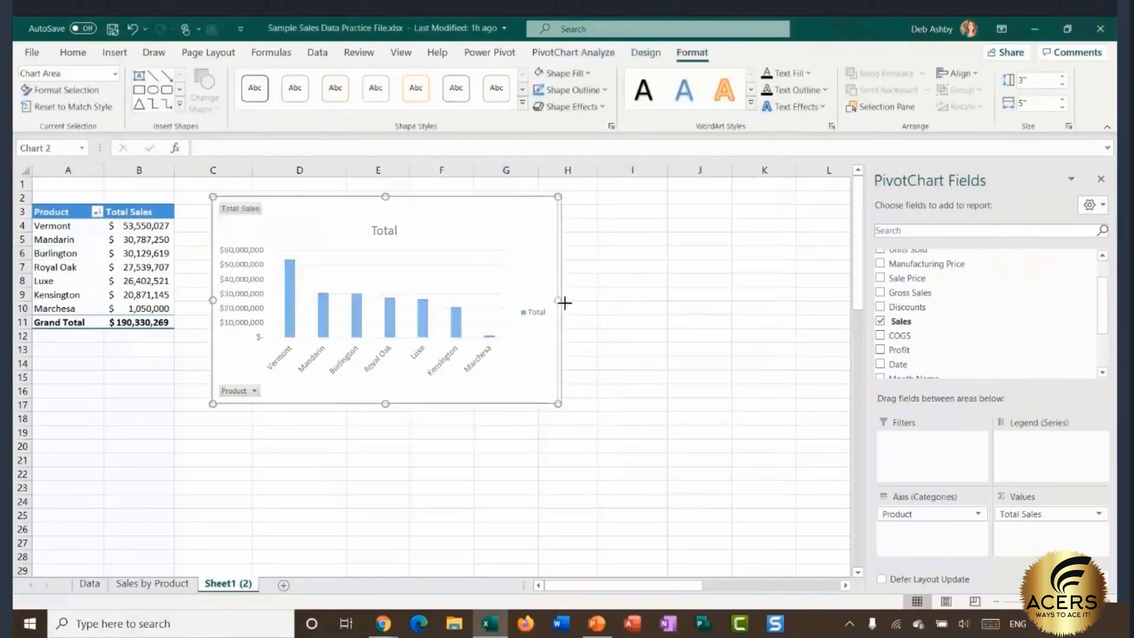
{"action": "left_click_drag", "start_coordinate": [558, 300], "coordinate": [825, 314]}
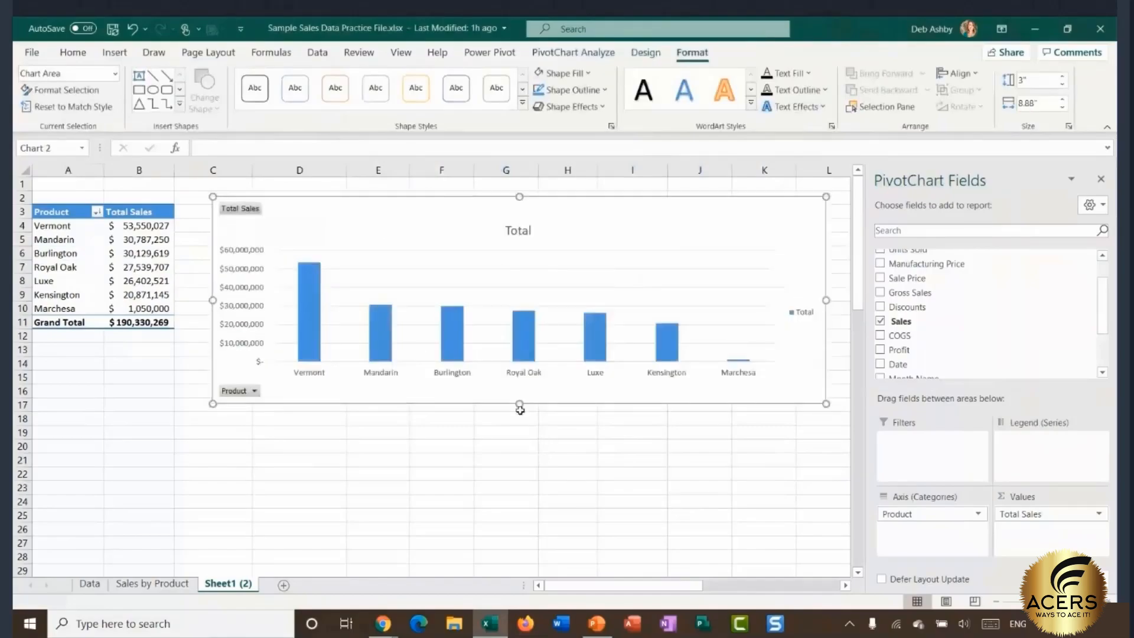
{"action": "left_click_drag", "start_coordinate": [519, 403], "coordinate": [519, 374]}
Step: Hide all field buttons on the PivotChart and delete its legend
{"action": "right_click", "coordinate": [244, 209]}
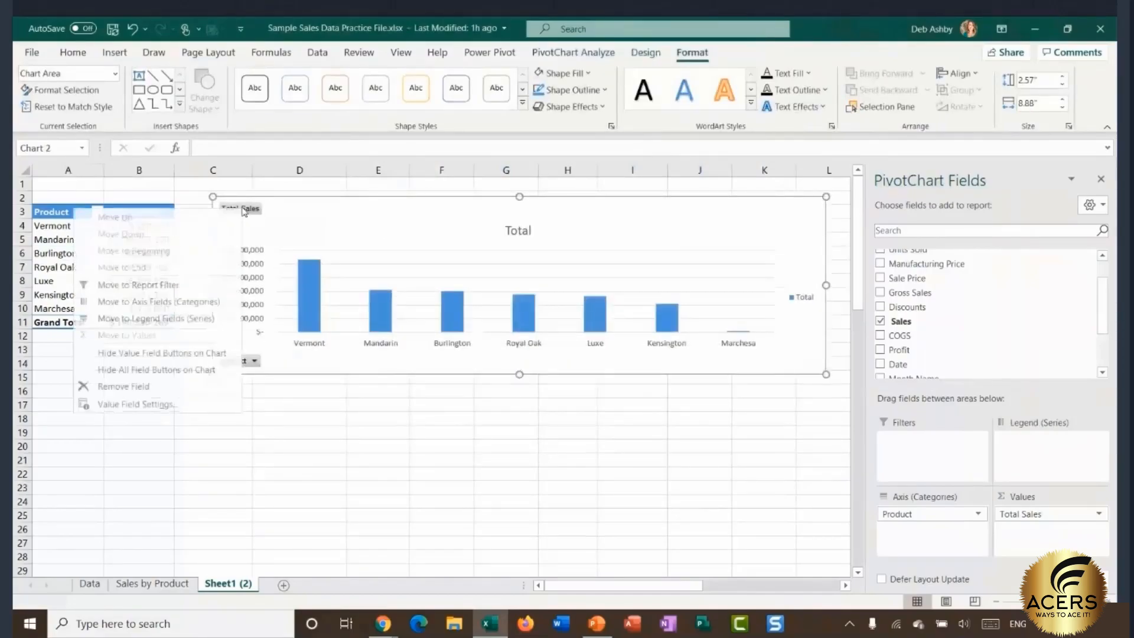
{"action": "left_click", "coordinate": [177, 368]}
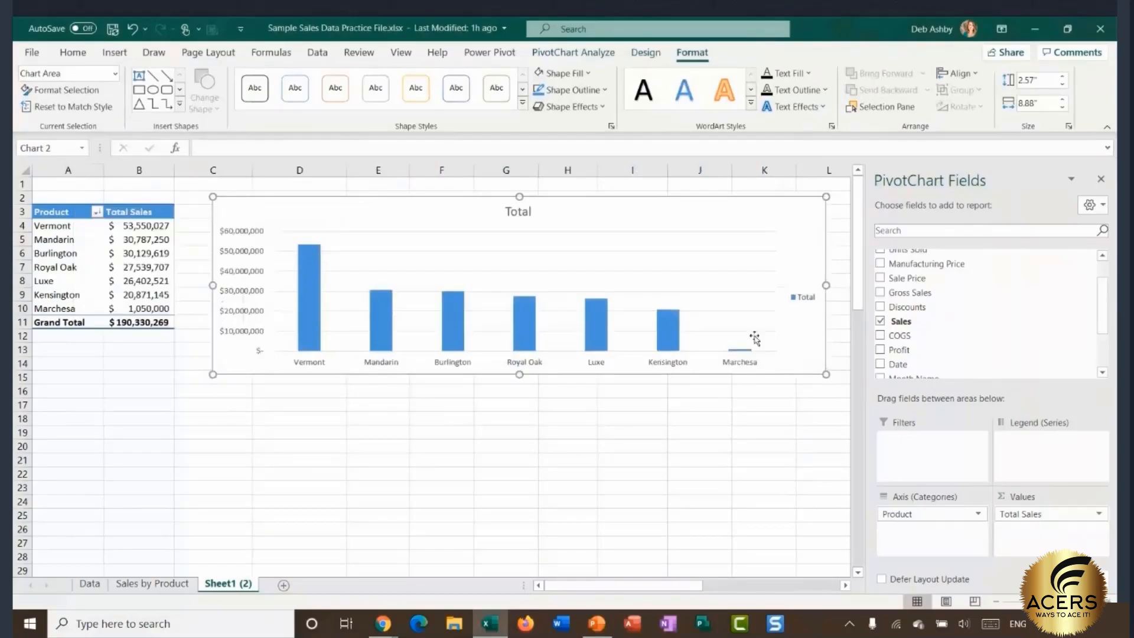
{"action": "left_click", "coordinate": [806, 294]}
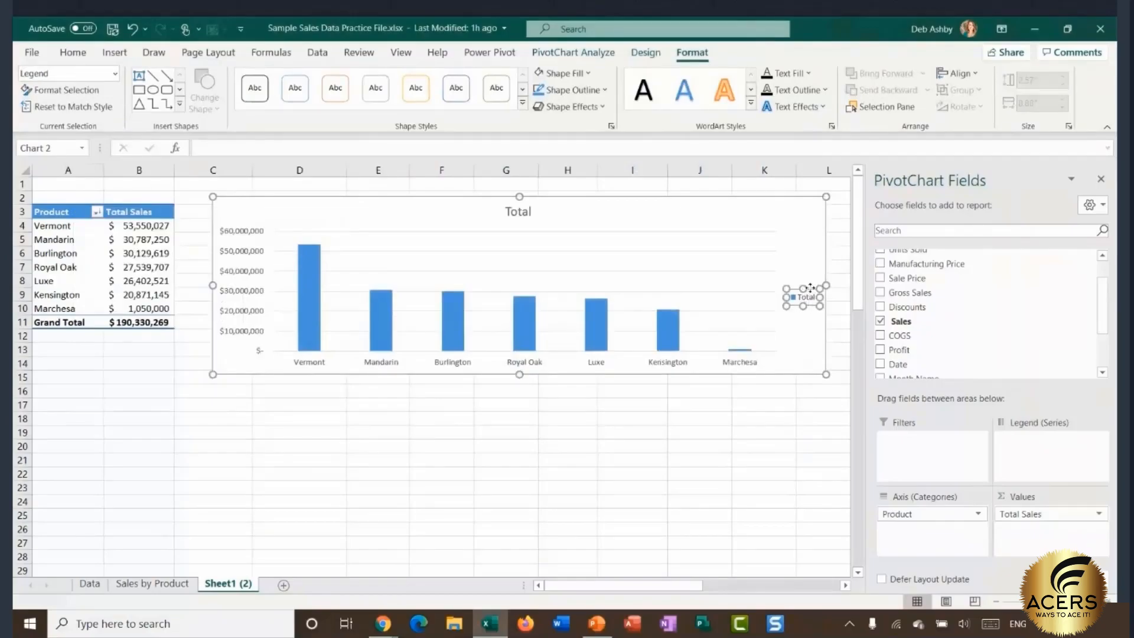
{"action": "key", "text": "Delete"}
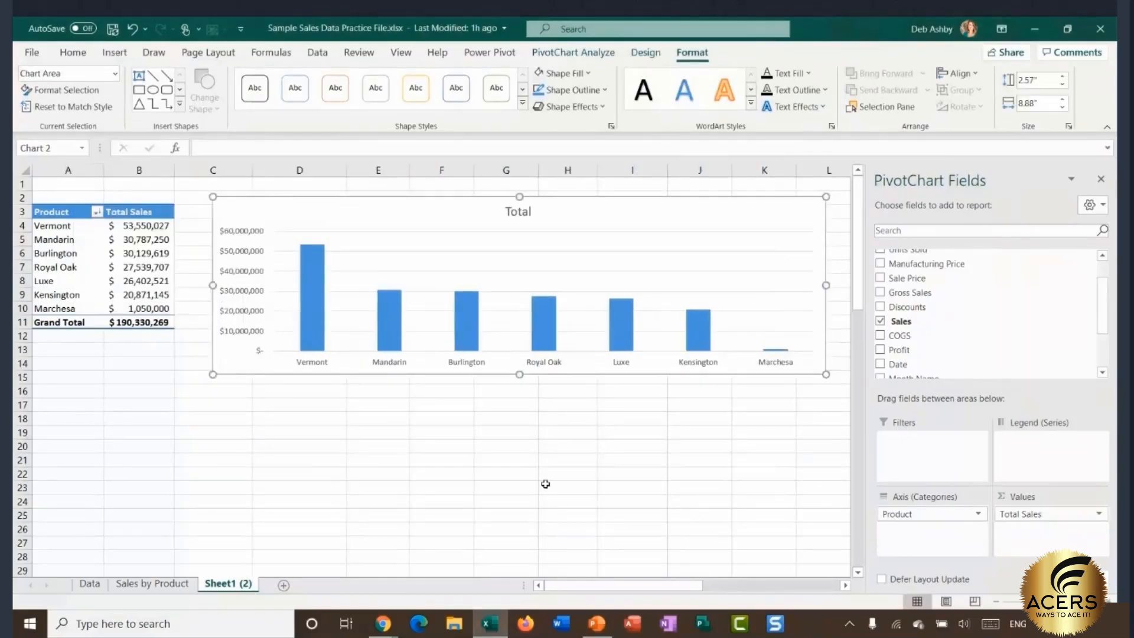
Step: Narrow the PivotChart to about 8.38" wide and insert a Country slicer for the PivotTable
{"action": "left_click_drag", "start_coordinate": [826, 286], "coordinate": [791, 285]}
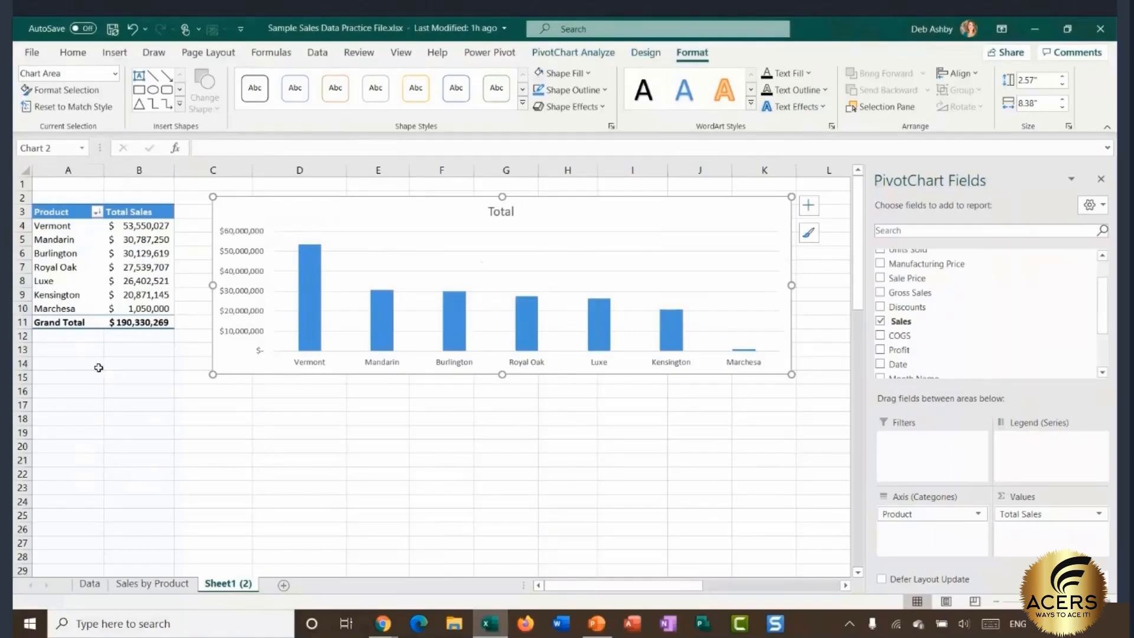
{"action": "left_click", "coordinate": [65, 255]}
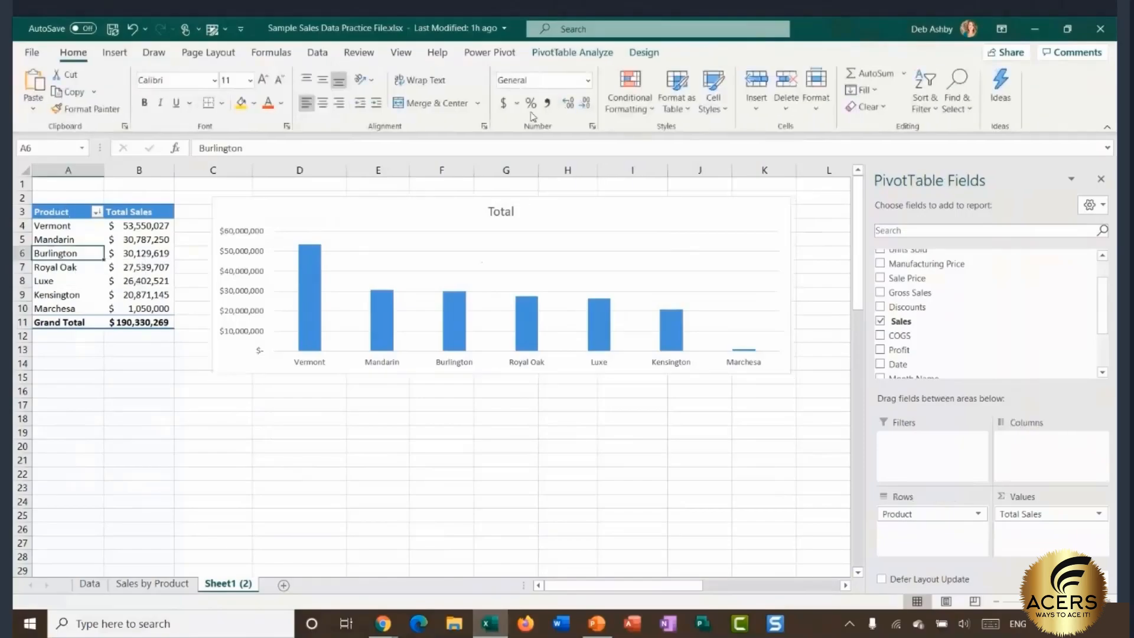
{"action": "left_click", "coordinate": [572, 52]}
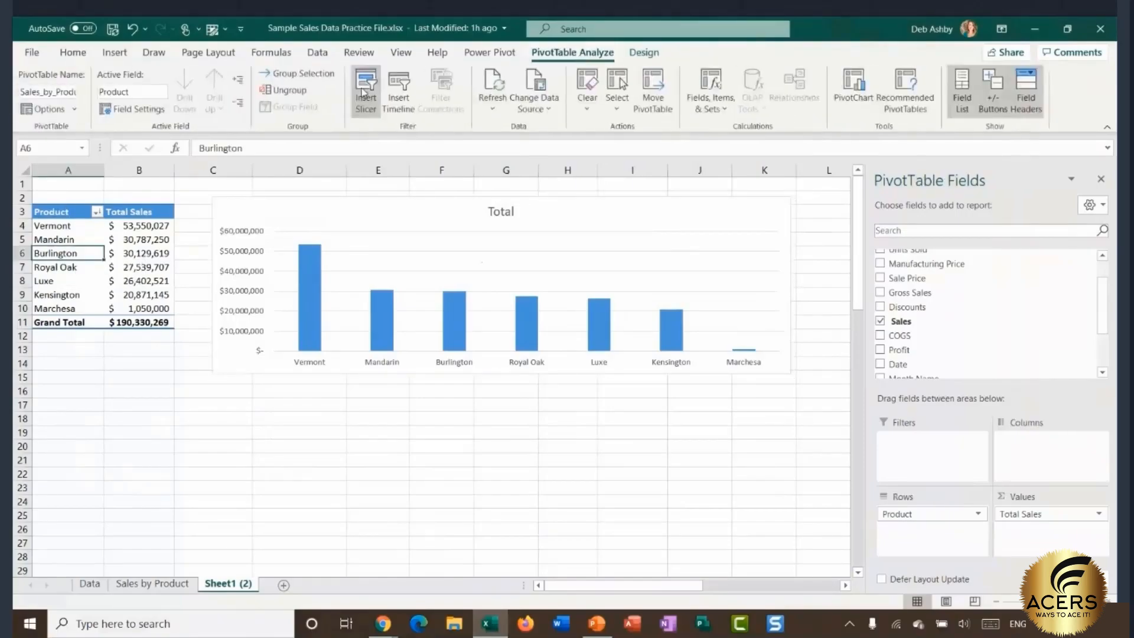
{"action": "left_click", "coordinate": [365, 92]}
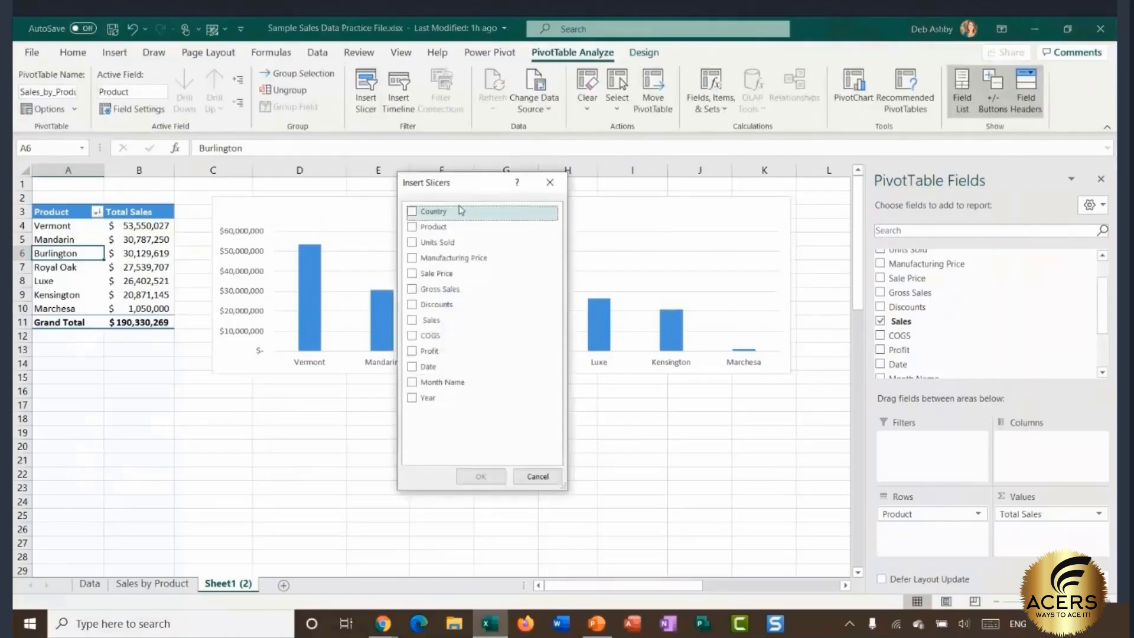
{"action": "left_click_drag", "start_coordinate": [470, 193], "coordinate": [363, 213]}
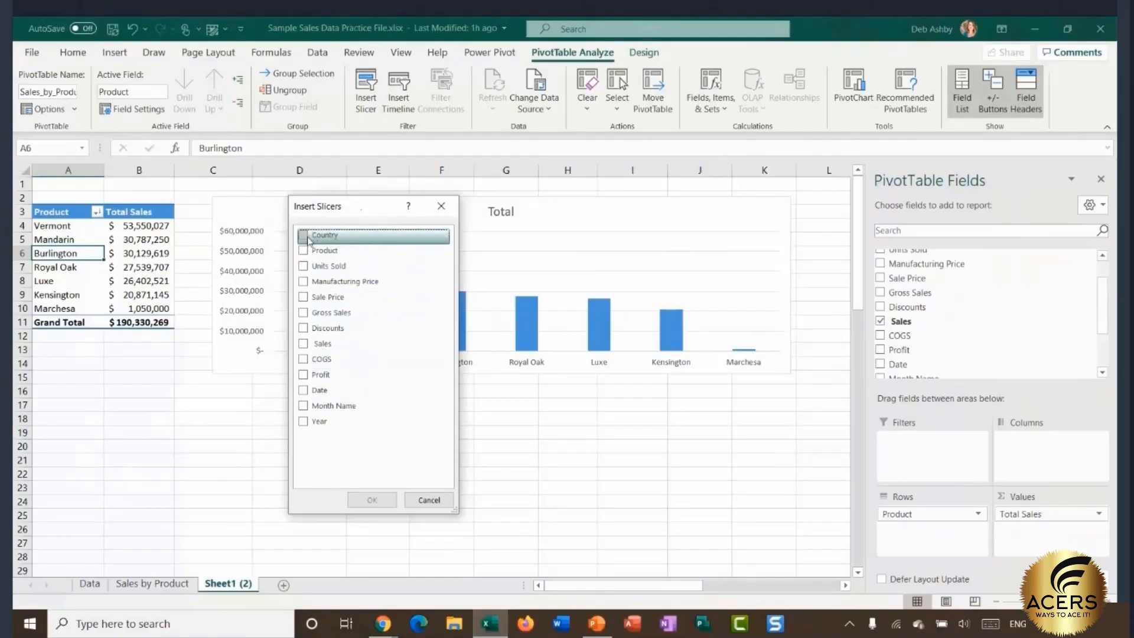
{"action": "left_click", "coordinate": [305, 237]}
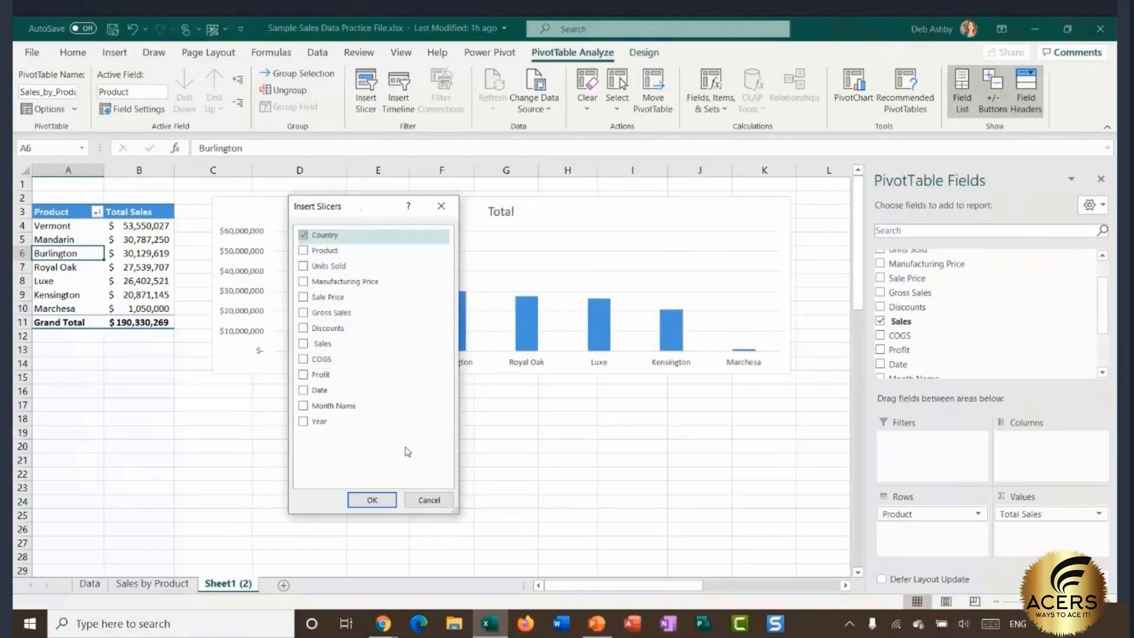
{"action": "left_click", "coordinate": [372, 499]}
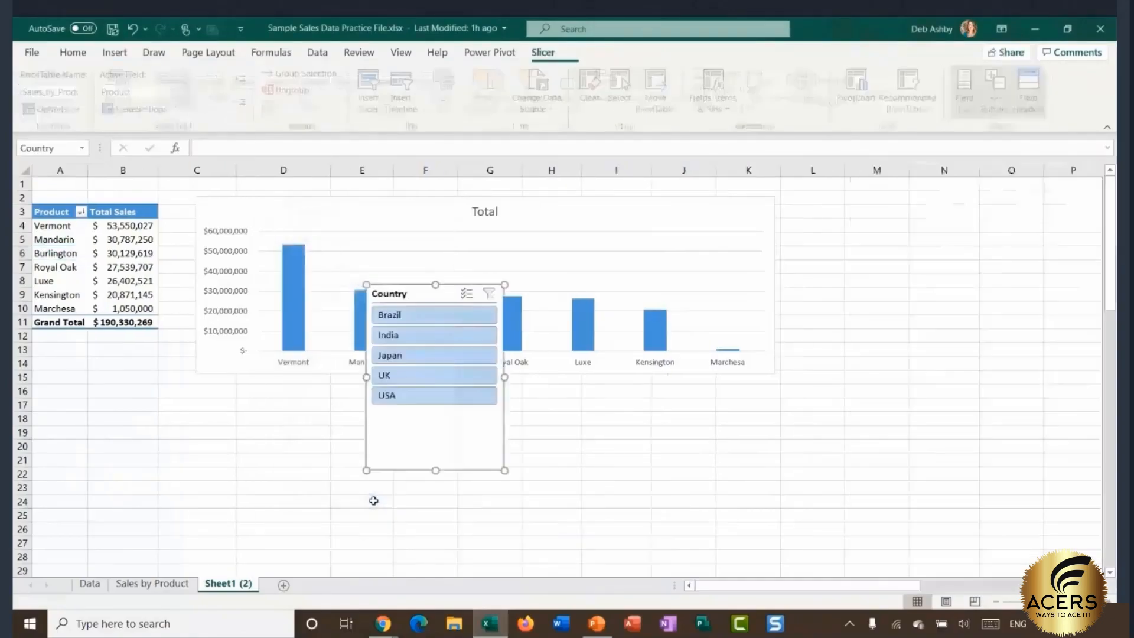
Step: Place the Country slicer just below the PivotTable and shorten it to about 1.86" high
{"action": "left_click_drag", "start_coordinate": [406, 294], "coordinate": [76, 352]}
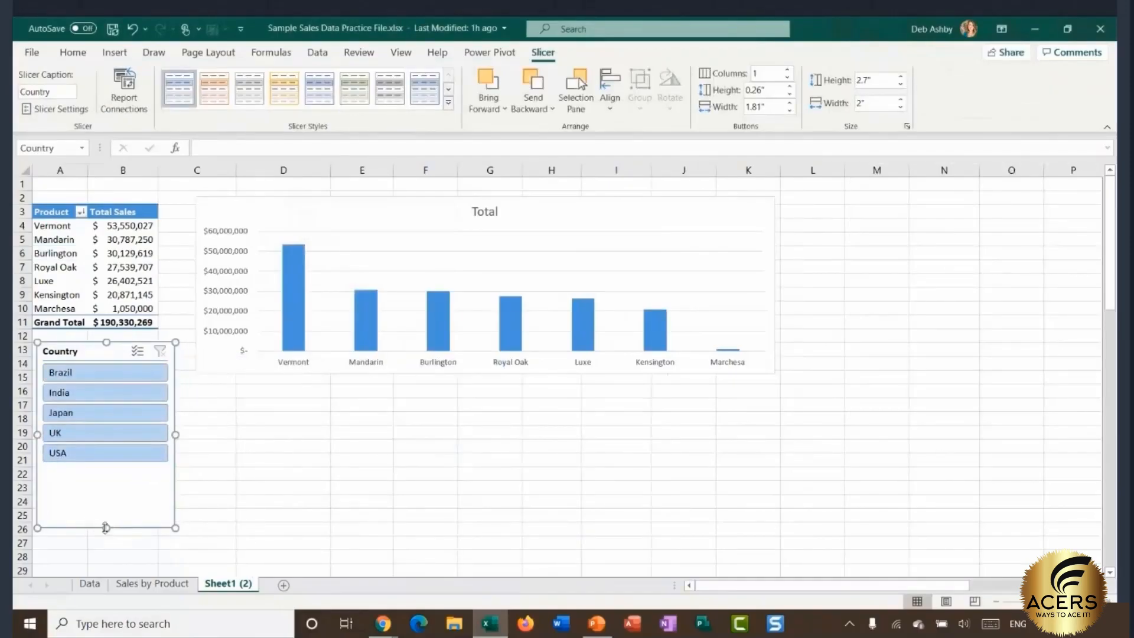
{"action": "left_click_drag", "start_coordinate": [106, 527], "coordinate": [106, 470]}
{"action": "left_click_drag", "start_coordinate": [84, 354], "coordinate": [85, 364]}
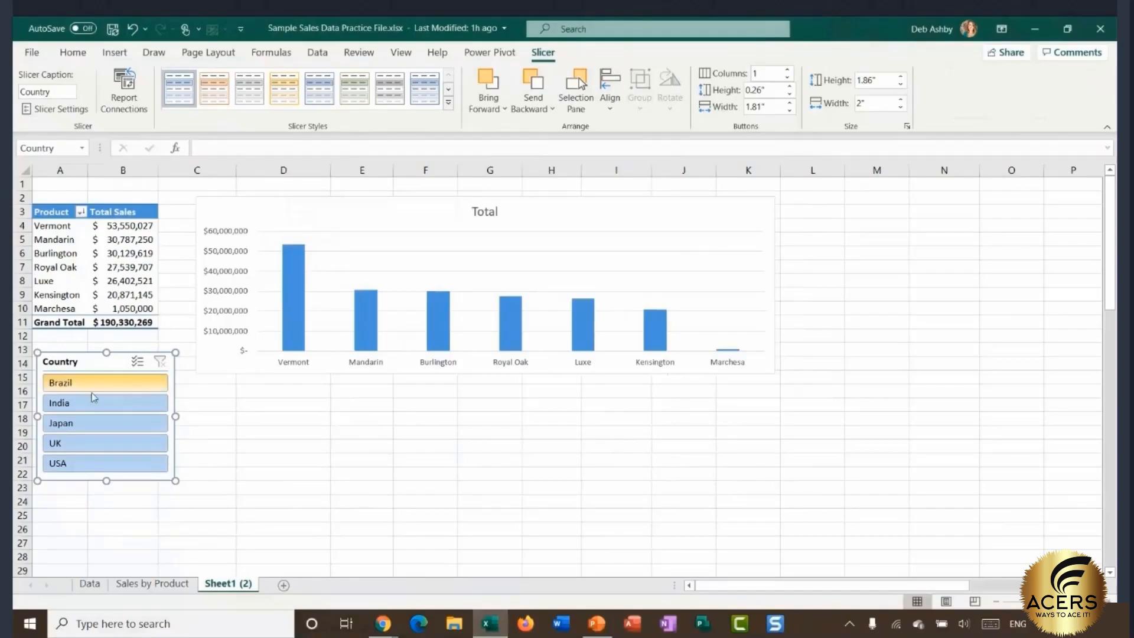
{"action": "left_click_drag", "start_coordinate": [76, 357], "coordinate": [78, 368]}
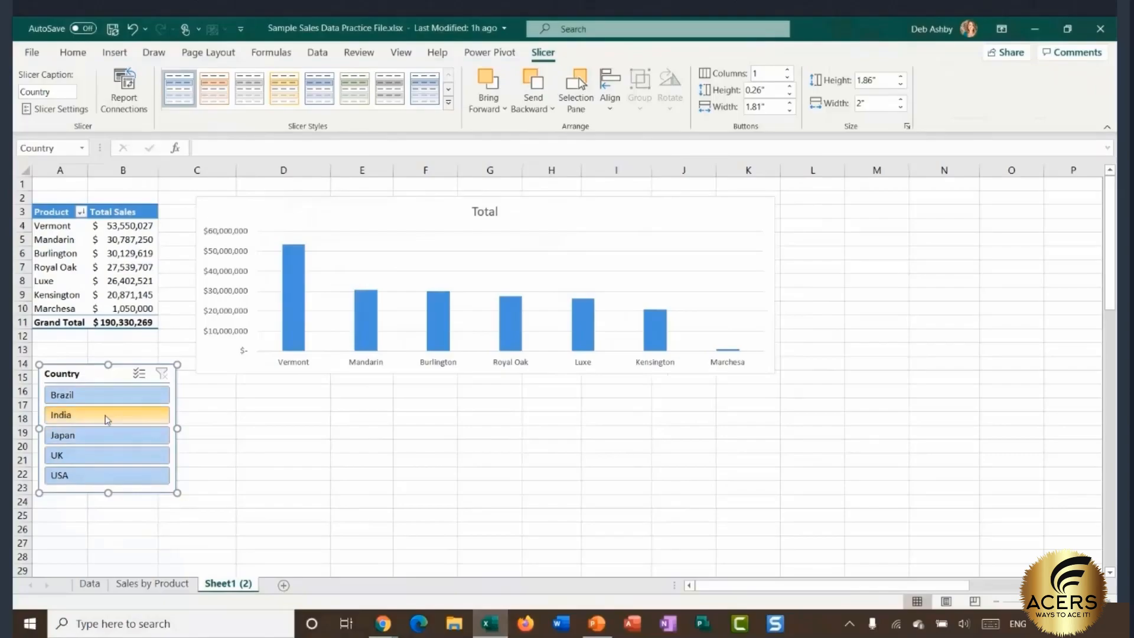
Step: Filter the PivotTable and chart to Brazil and India together using the Country slicer's multi-select
{"action": "left_click", "coordinate": [90, 396]}
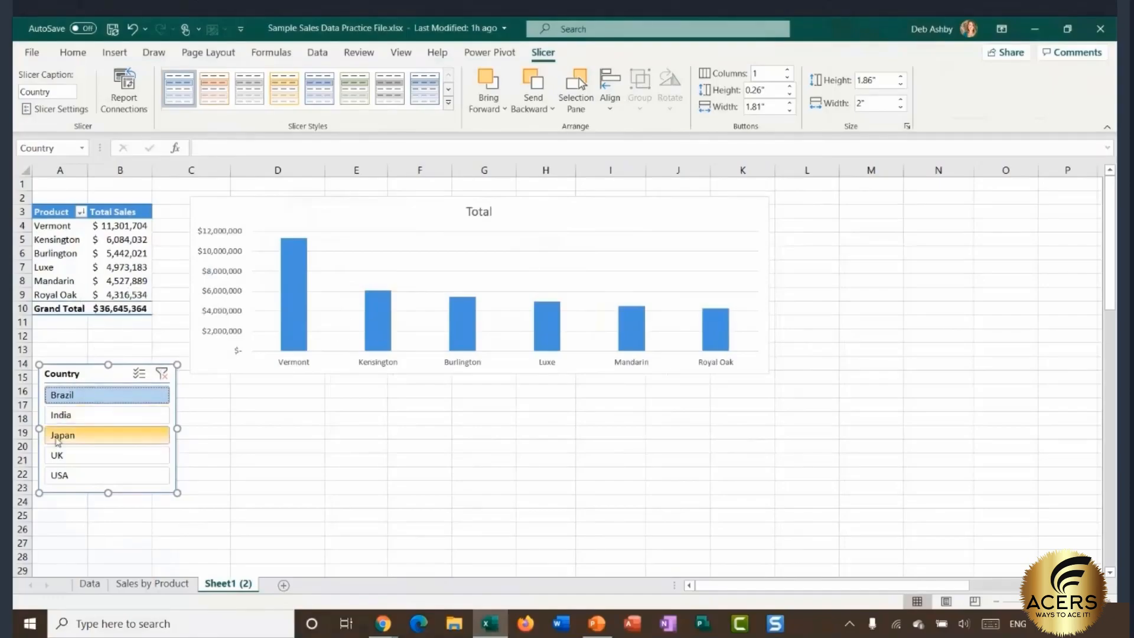
{"action": "left_click", "coordinate": [139, 373]}
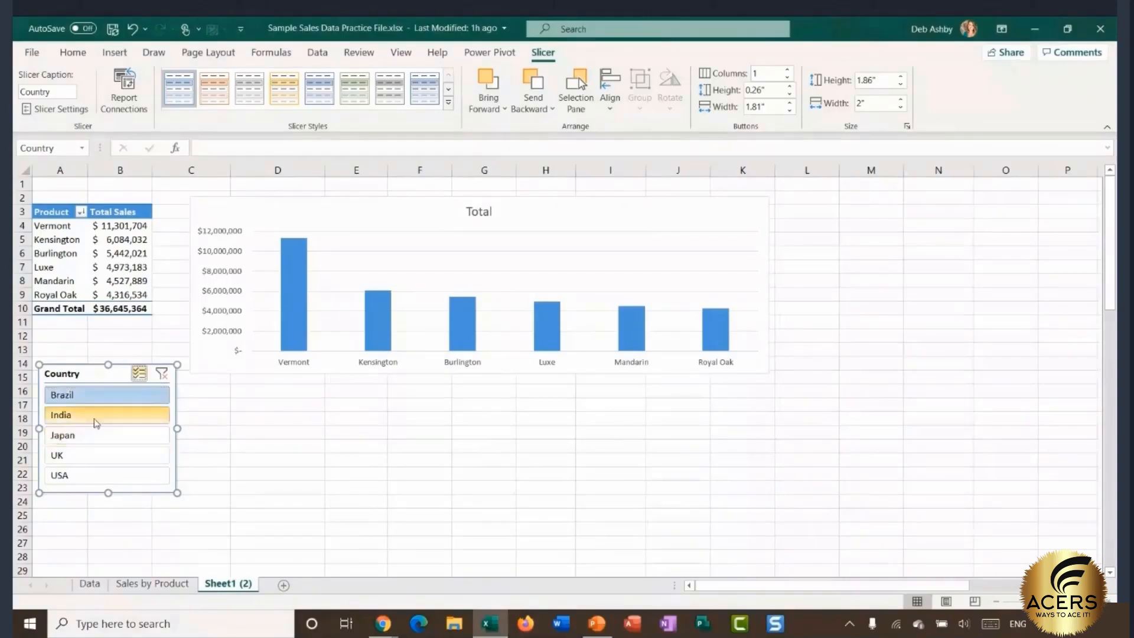
{"action": "left_click", "coordinate": [131, 424]}
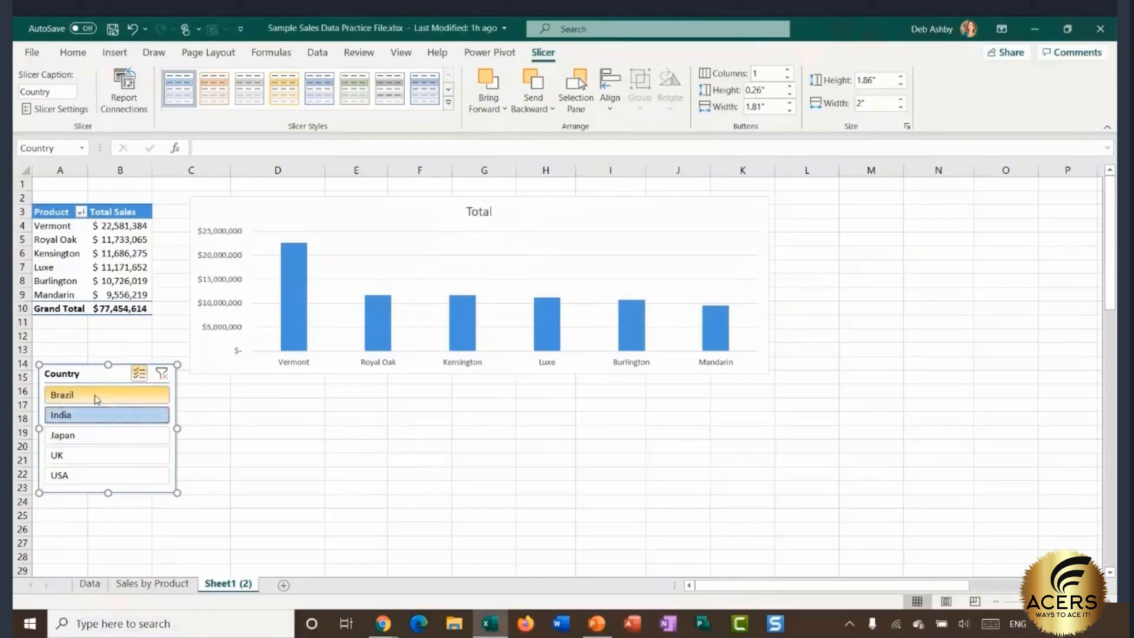
{"action": "left_click", "coordinate": [97, 416]}
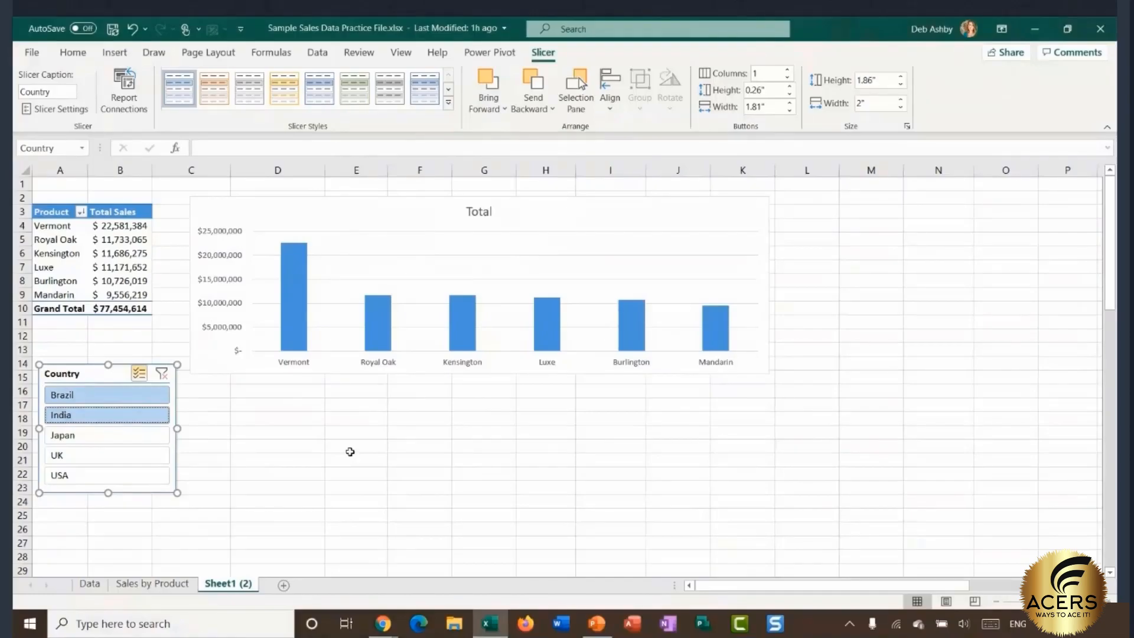
{"action": "left_click", "coordinate": [315, 432]}
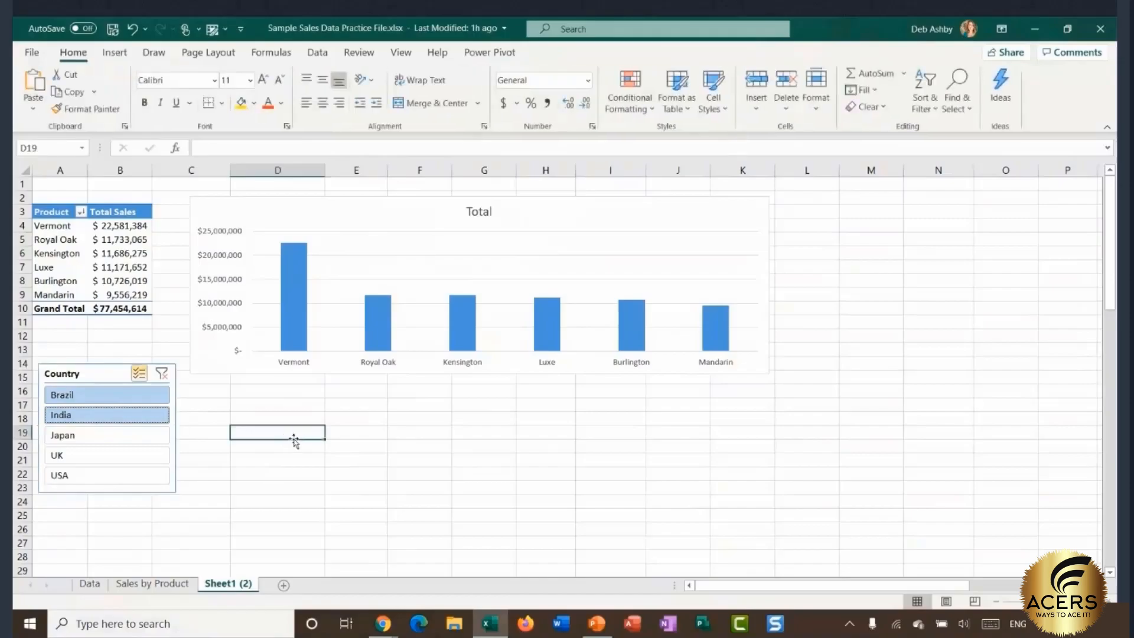
Step: Add a new worksheet after Sheet1 (2) and name it Helper
{"action": "left_click", "coordinate": [284, 586]}
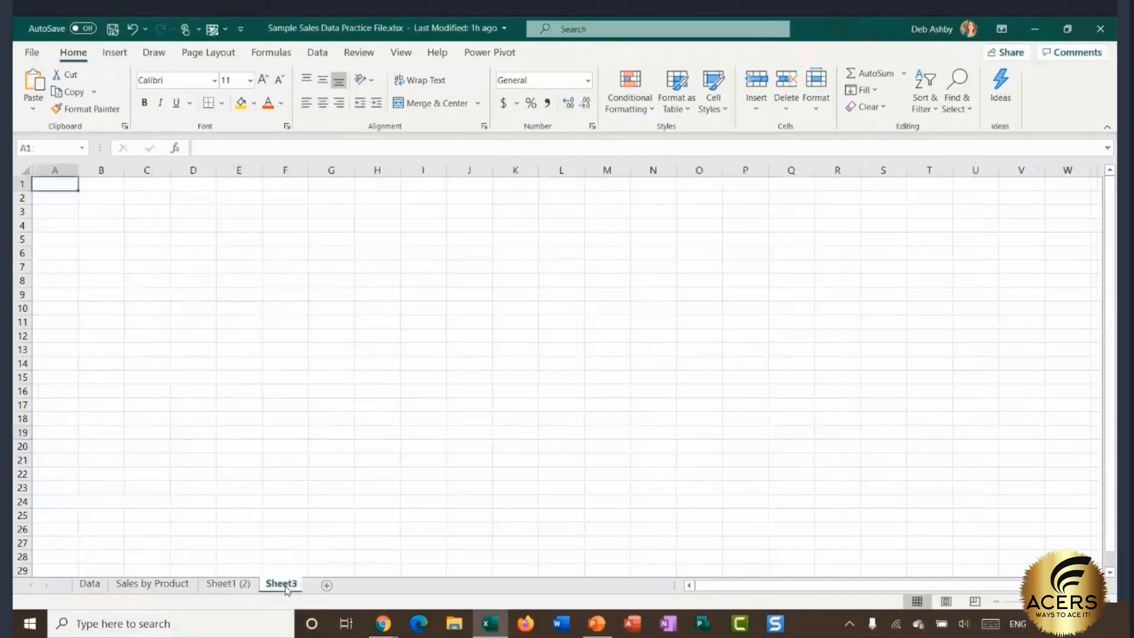
{"action": "right_click", "coordinate": [289, 591]}
{"action": "left_click", "coordinate": [354, 432]}
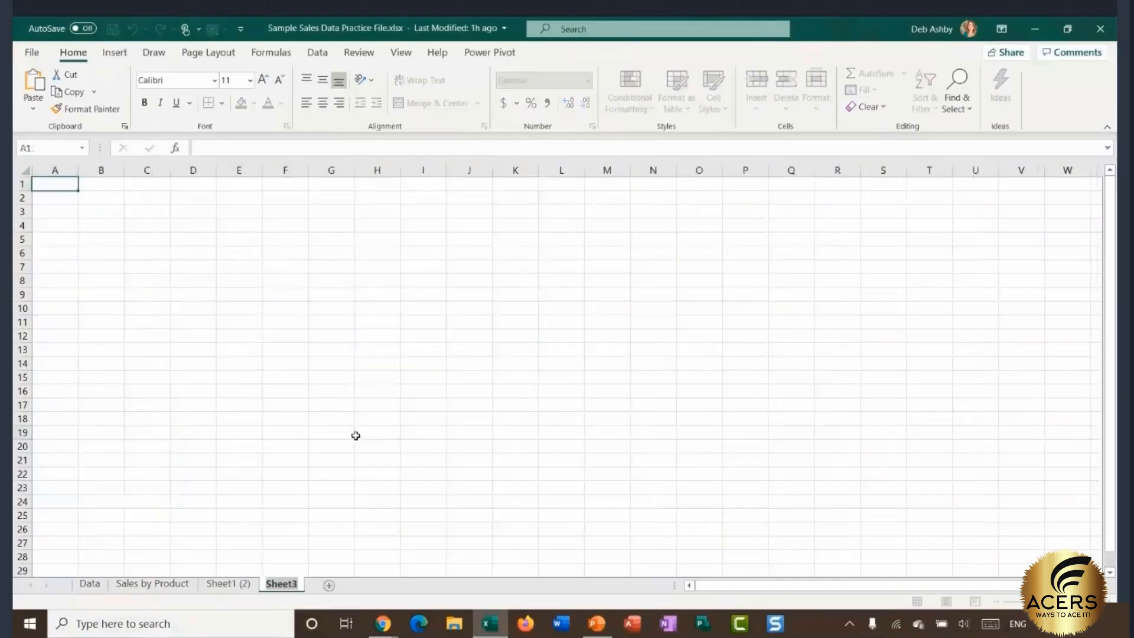
{"action": "type", "text": "Helper"}
{"action": "left_click", "coordinate": [294, 335]}
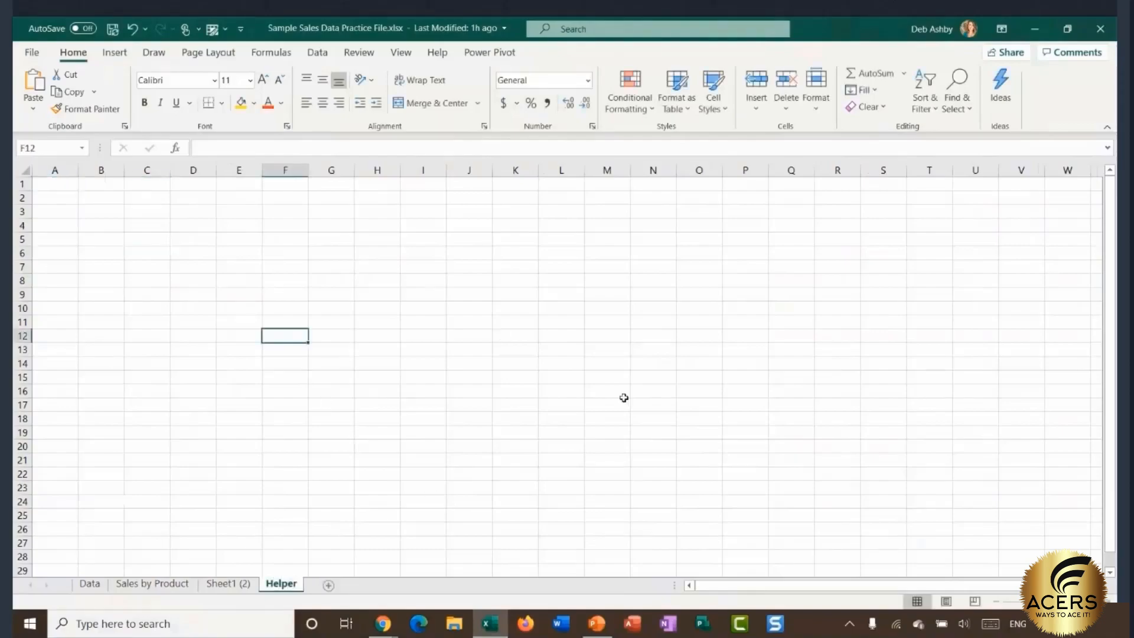
Step: Enter the label Slicer in cell A2 of the Helper sheet
{"action": "left_click", "coordinate": [226, 584]}
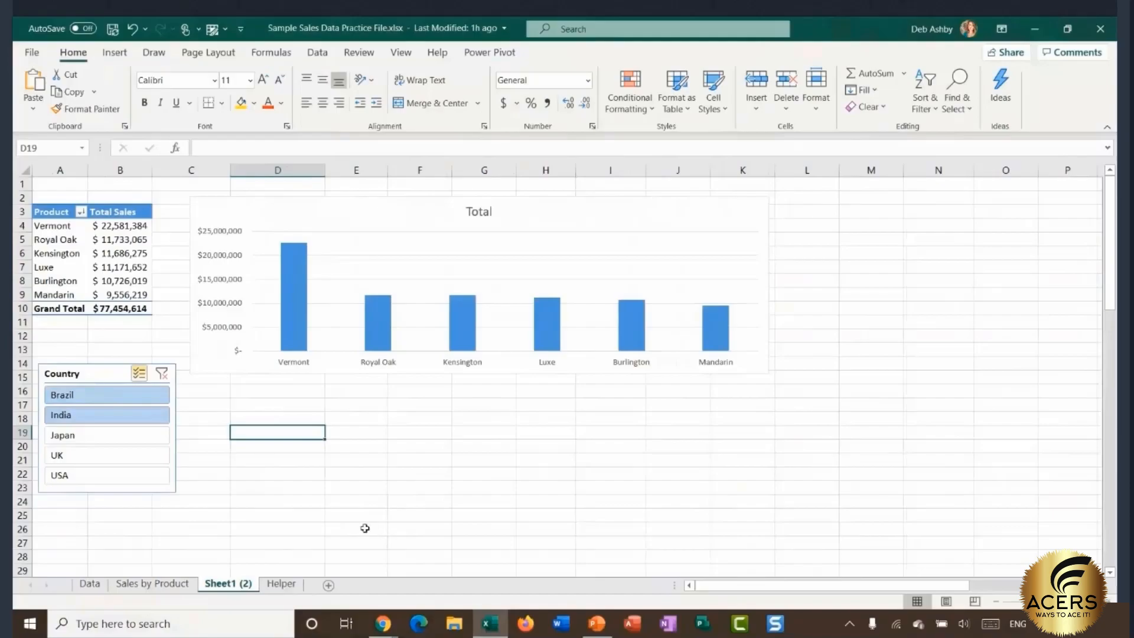
{"action": "left_click", "coordinate": [281, 585]}
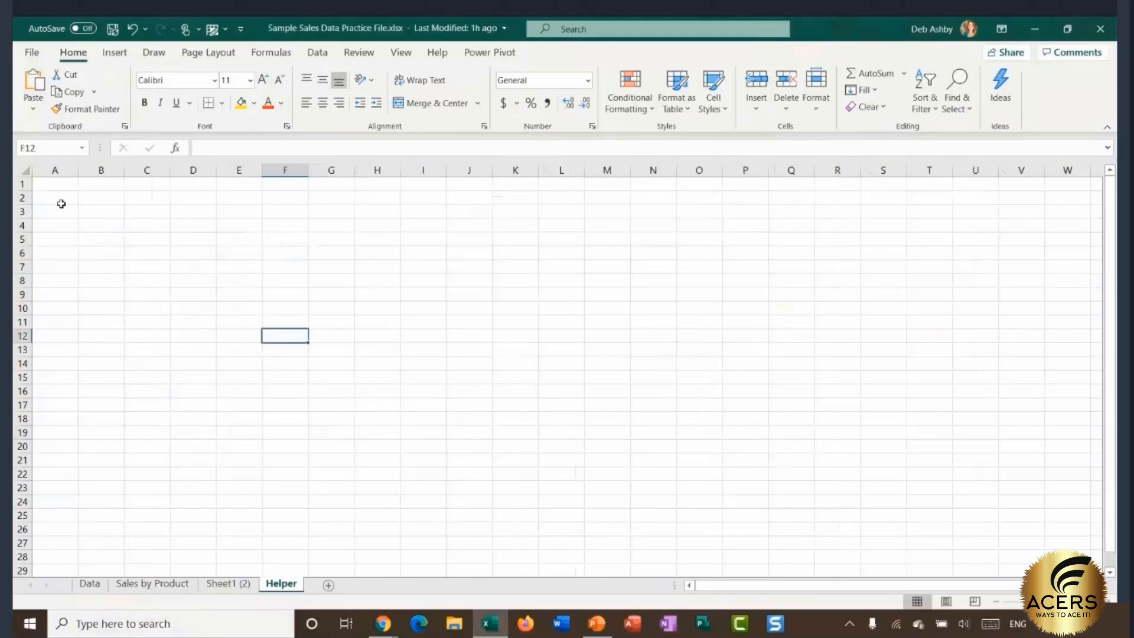
{"action": "left_click", "coordinate": [58, 200]}
{"action": "type", "text": "S"}
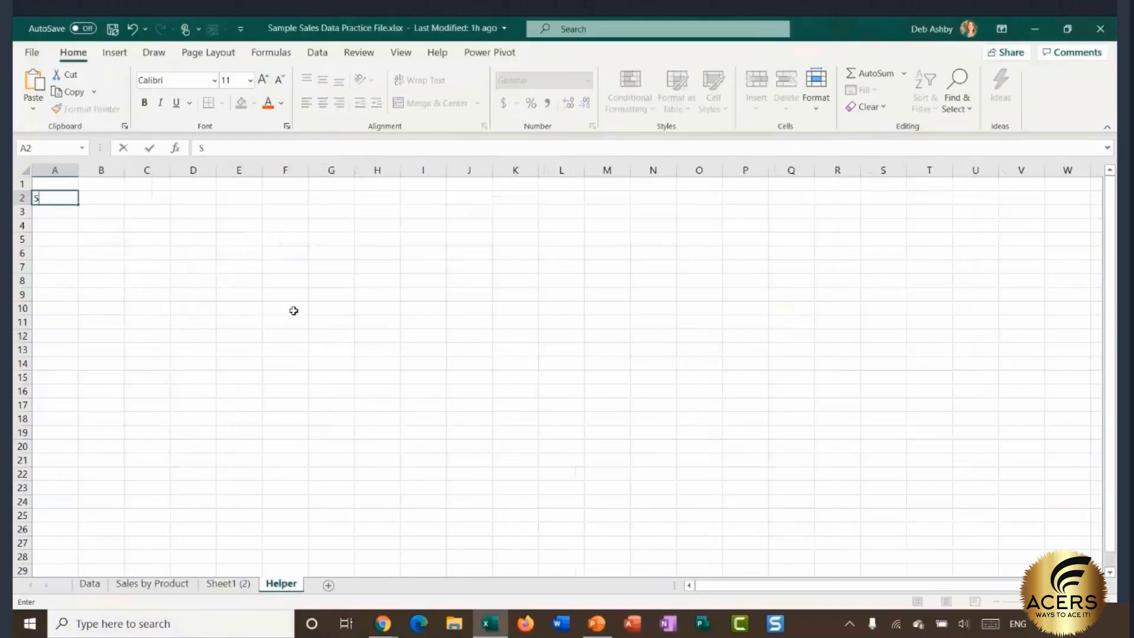
{"action": "type", "text": "licer"}
Step: Enter the labels Title in A16, Subtitle in A17 and PivotTable in A20 of the Helper sheet
{"action": "left_click", "coordinate": [55, 392]}
{"action": "type", "text": "Title"}
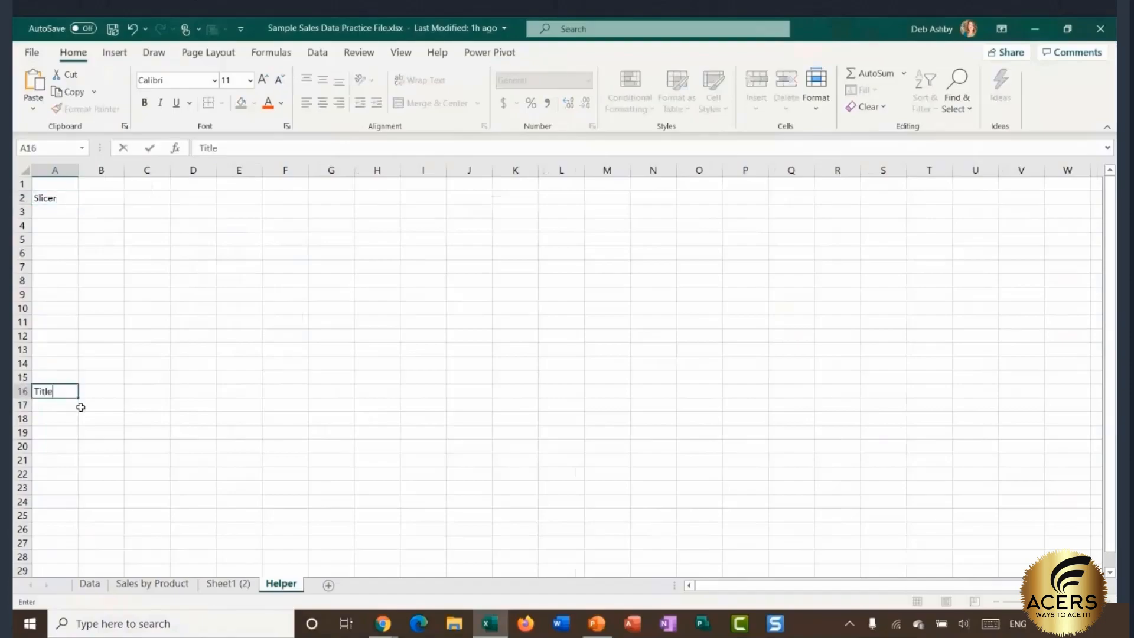
{"action": "key", "text": "Return"}
{"action": "type", "text": "Subtitle"}
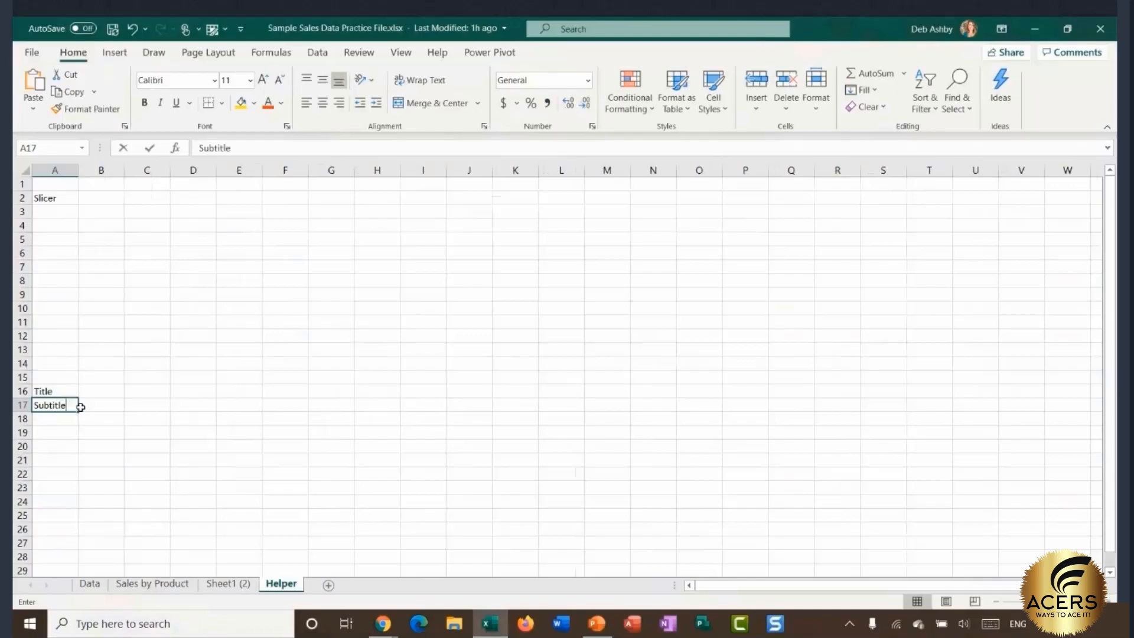
{"action": "left_click", "coordinate": [56, 447]}
{"action": "type", "text": "P"}
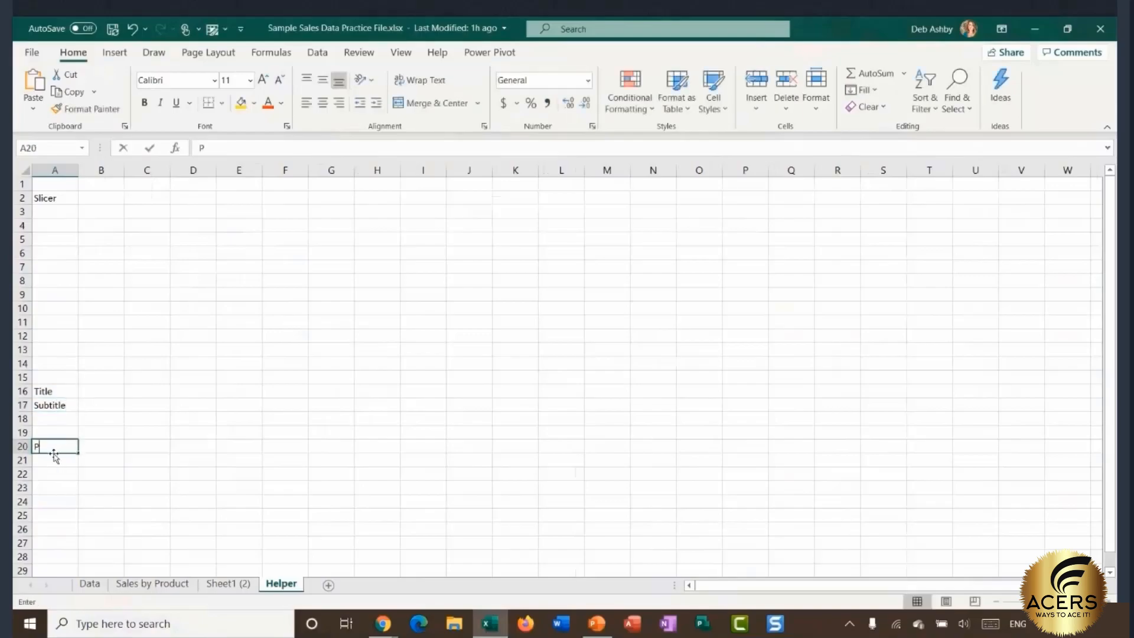
{"action": "type", "text": "ivotTable"}
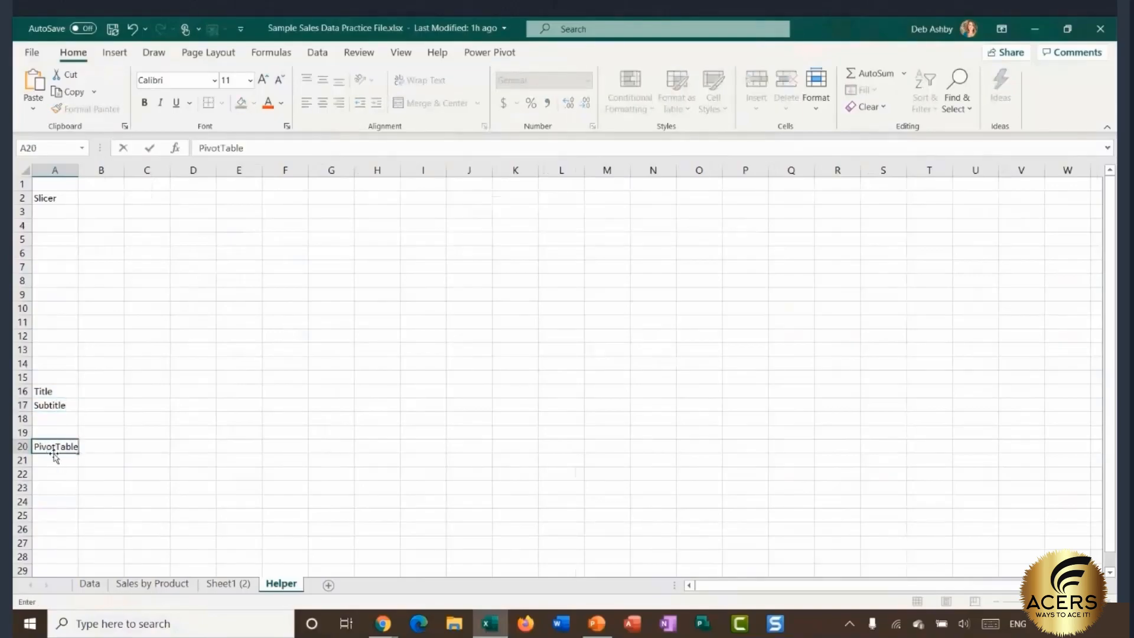
{"action": "left_click", "coordinate": [128, 457]}
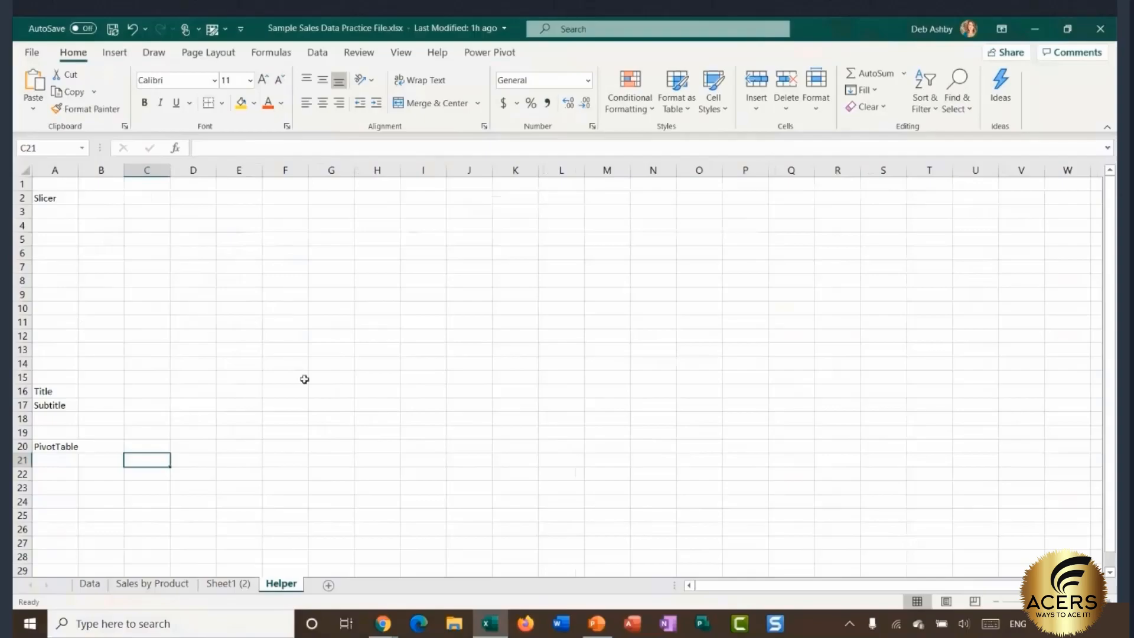
Step: Cut the Country slicer from Sheet1 (2), paste it into the Helper sheet, and place it directly under the Slicer label
{"action": "left_click", "coordinate": [225, 584]}
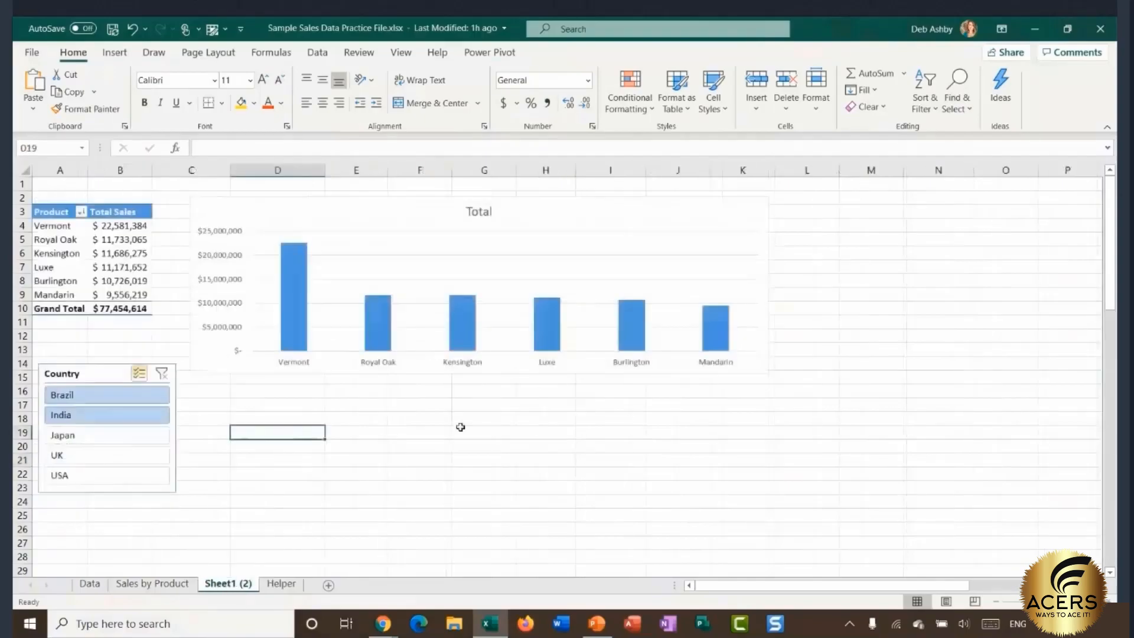
{"action": "left_click", "coordinate": [94, 373]}
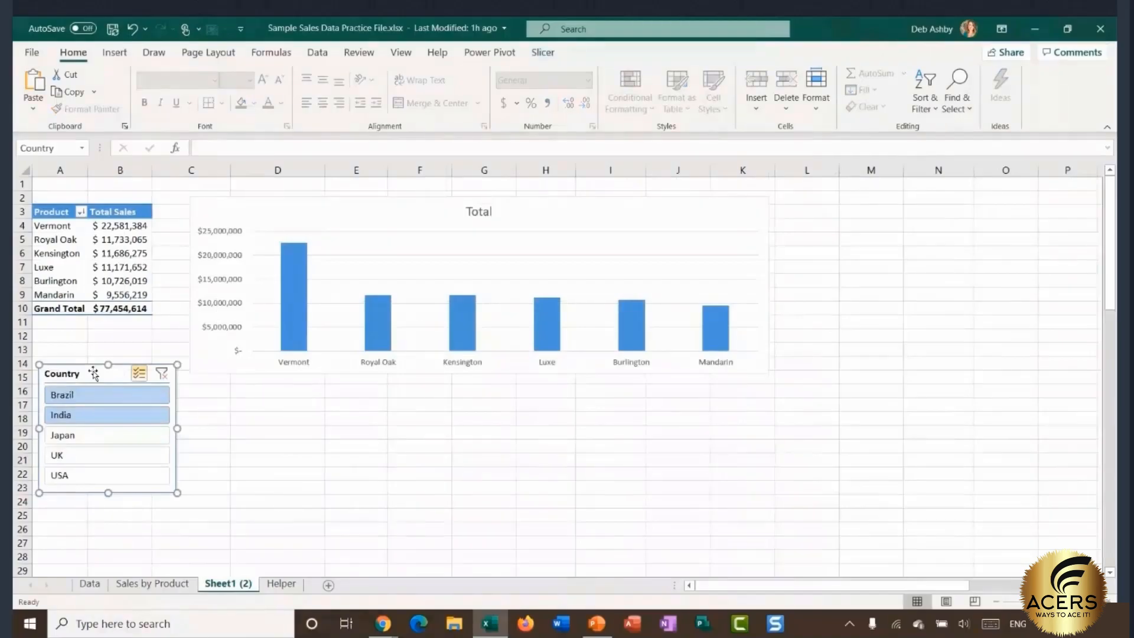
{"action": "key", "text": "Delete"}
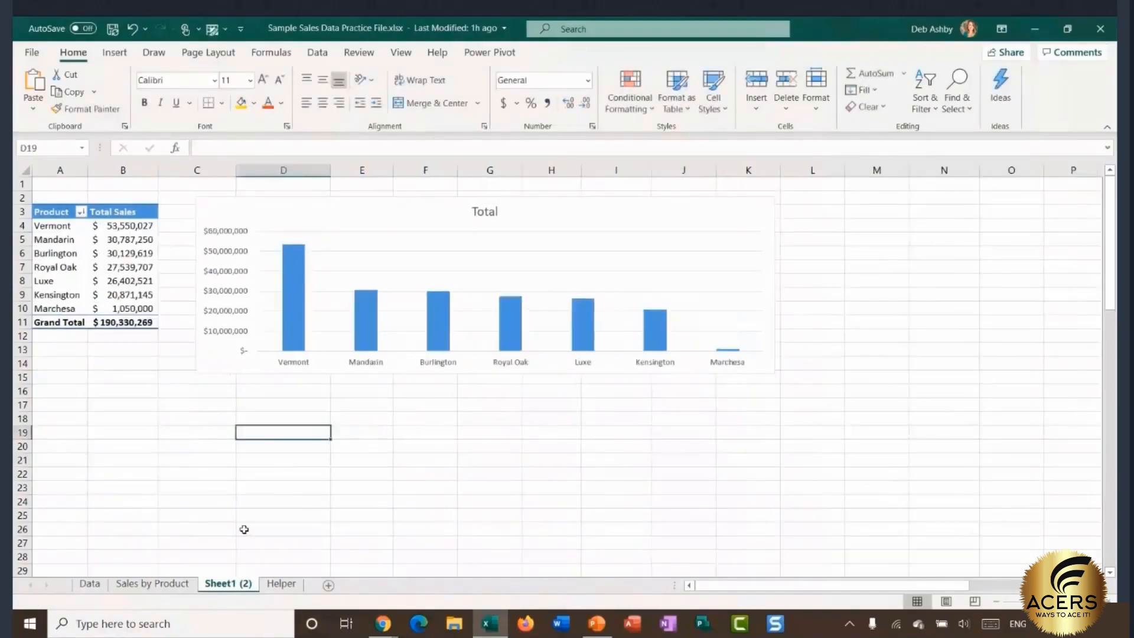
{"action": "left_click", "coordinate": [280, 584]}
{"action": "left_click", "coordinate": [101, 280]}
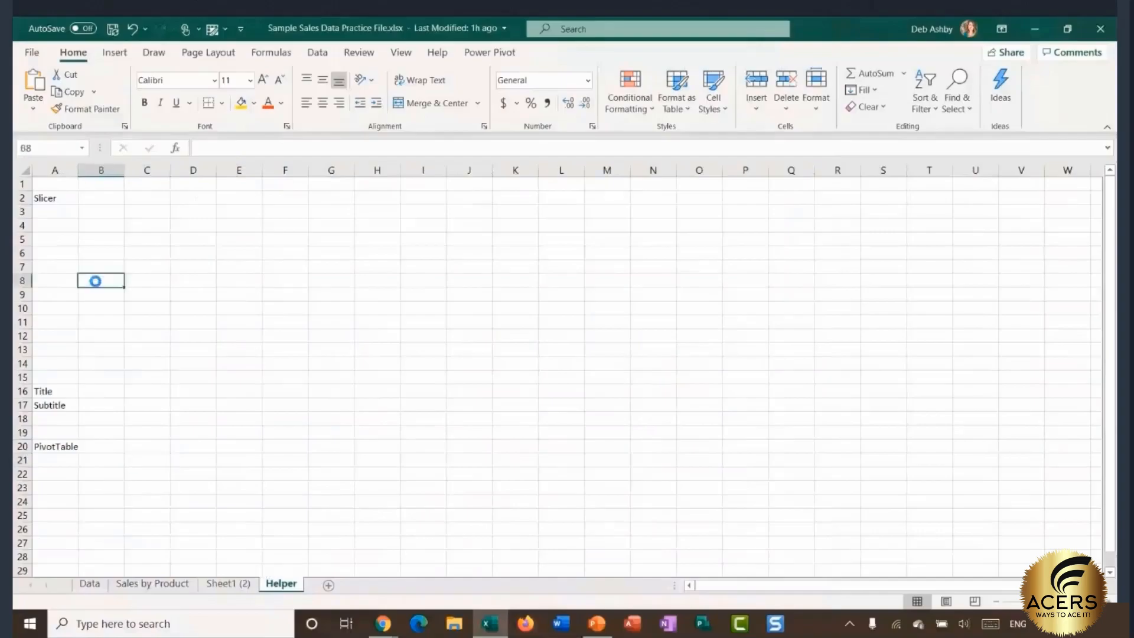
{"action": "key", "text": "ctrl+v"}
{"action": "left_click_drag", "start_coordinate": [126, 286], "coordinate": [84, 224]}
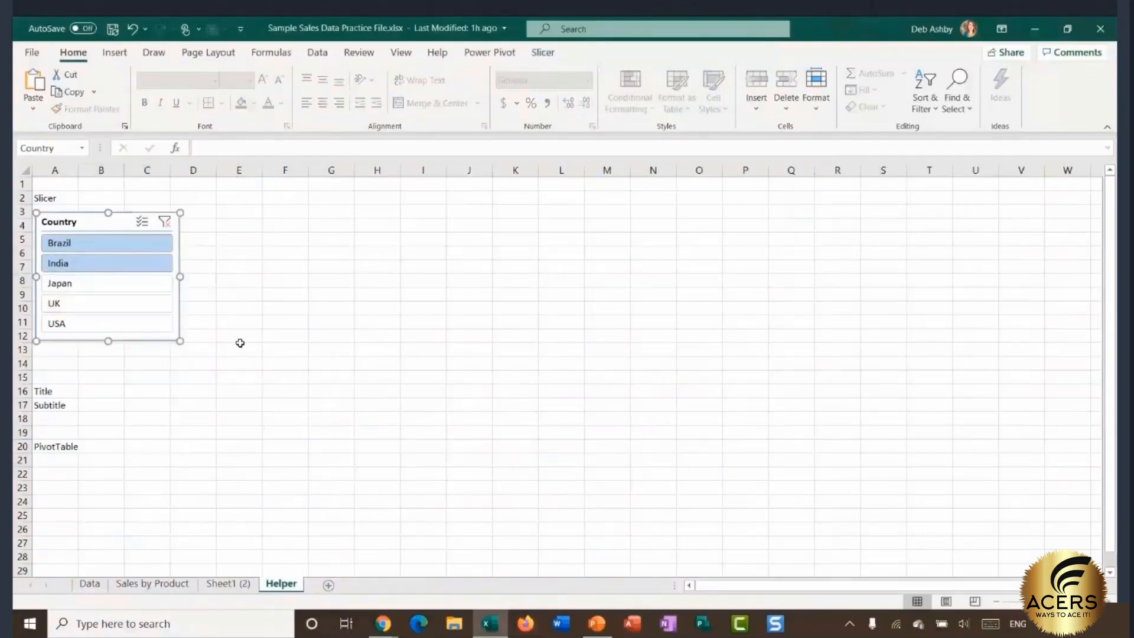
{"action": "left_click", "coordinate": [297, 322]}
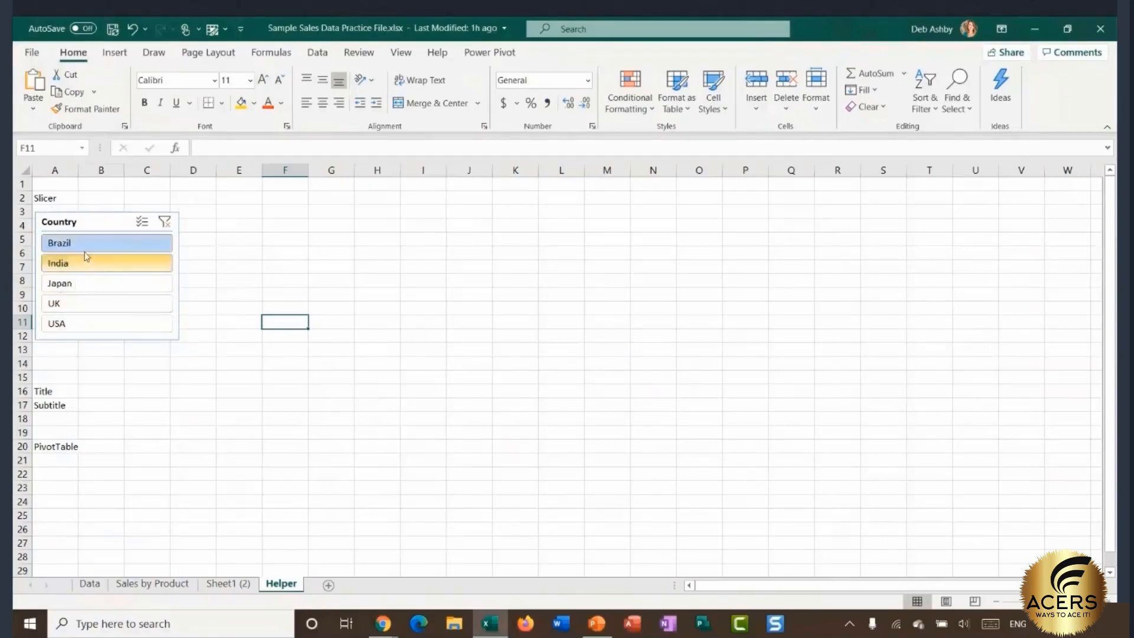
Step: Create a PivotTable from the Product_Data table on the Data sheet, placed in cell A22 of the existing Helper sheet
{"action": "left_click", "coordinate": [88, 585]}
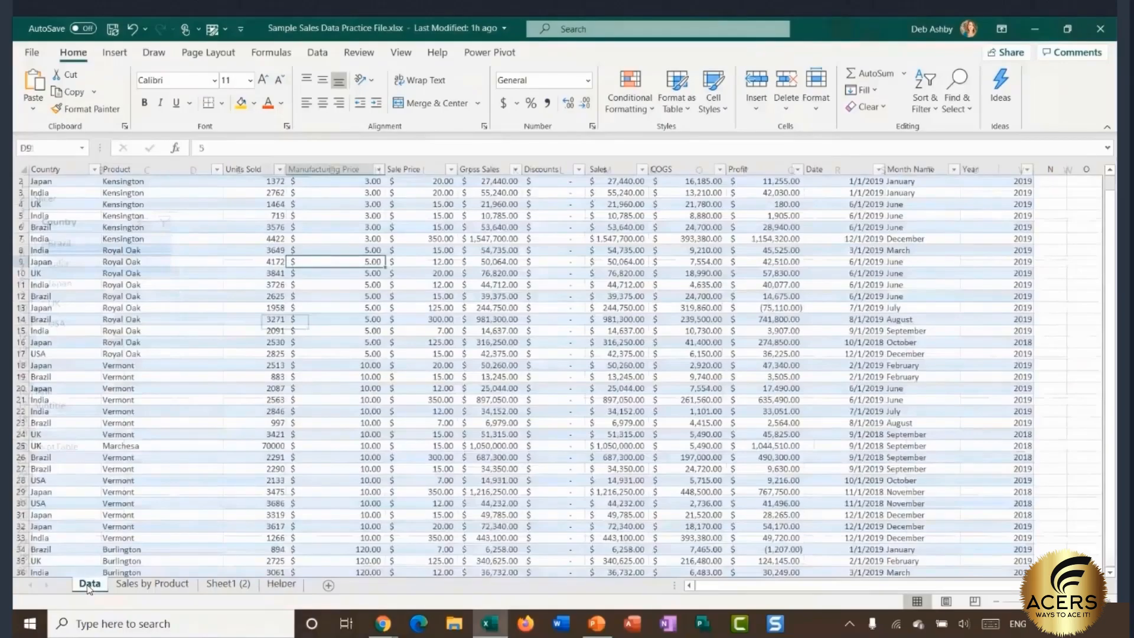
{"action": "left_click", "coordinate": [555, 54]}
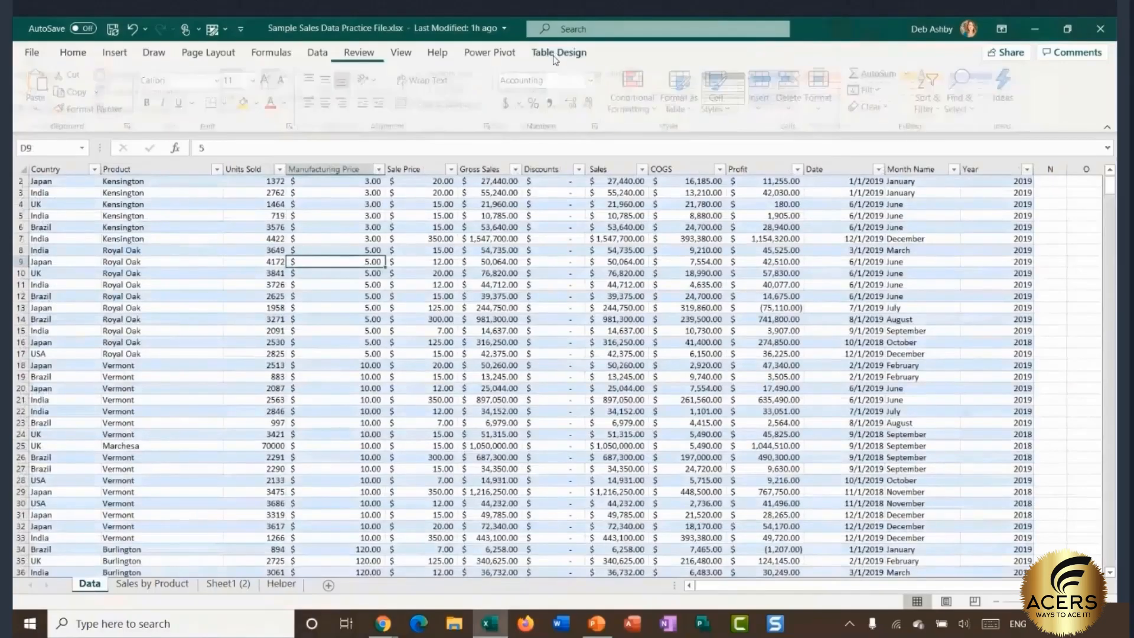
{"action": "left_click", "coordinate": [158, 76]}
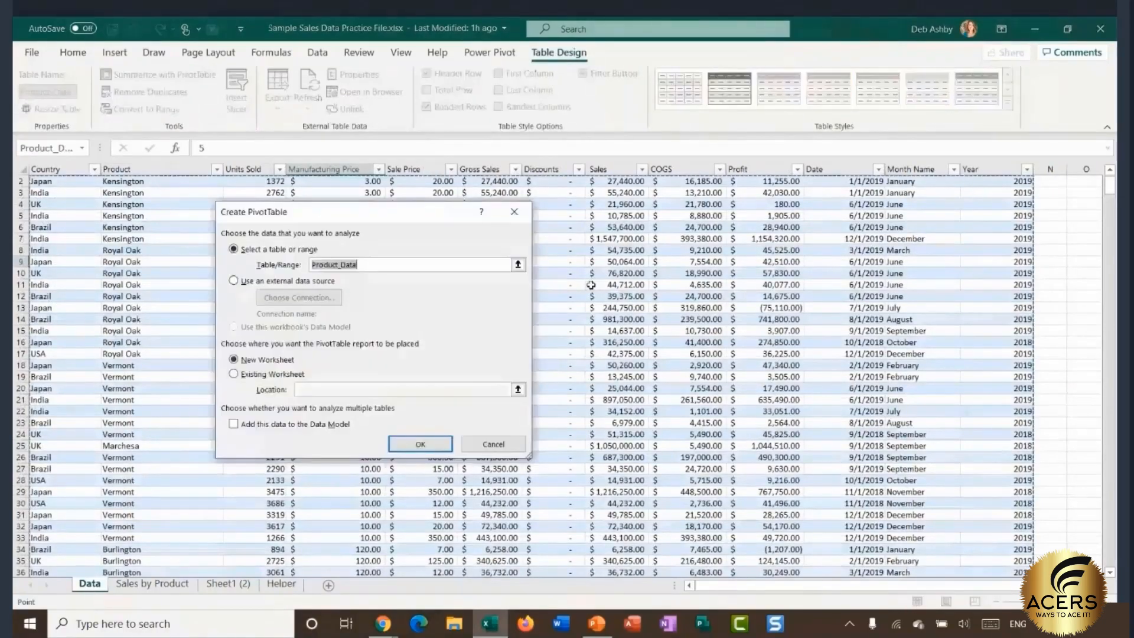
{"action": "left_click", "coordinate": [234, 374]}
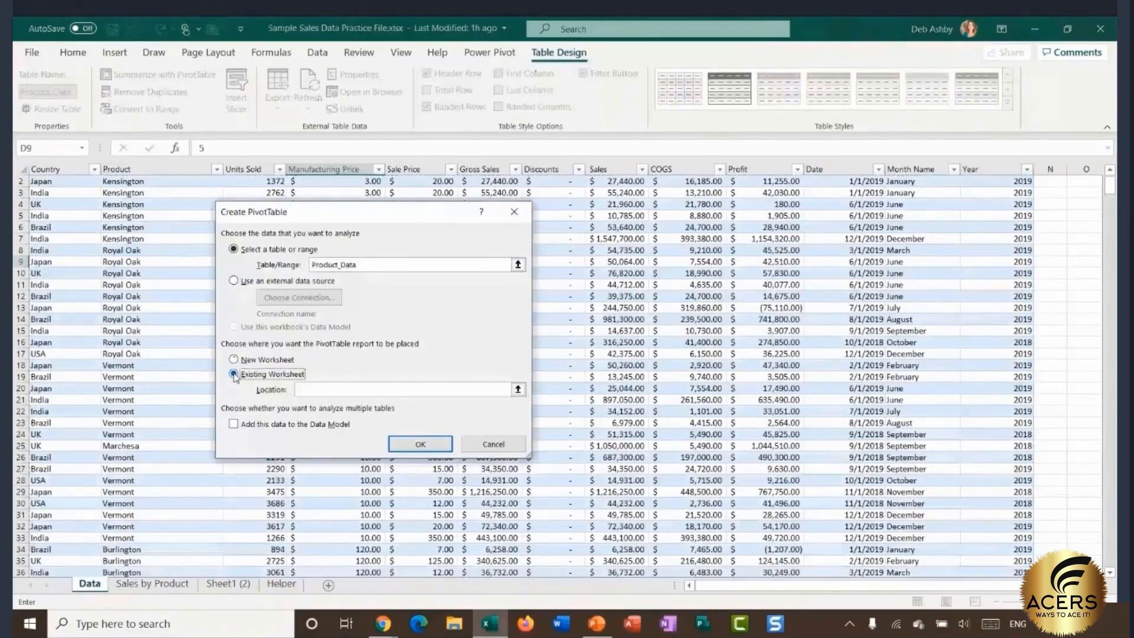
{"action": "left_click", "coordinate": [518, 389]}
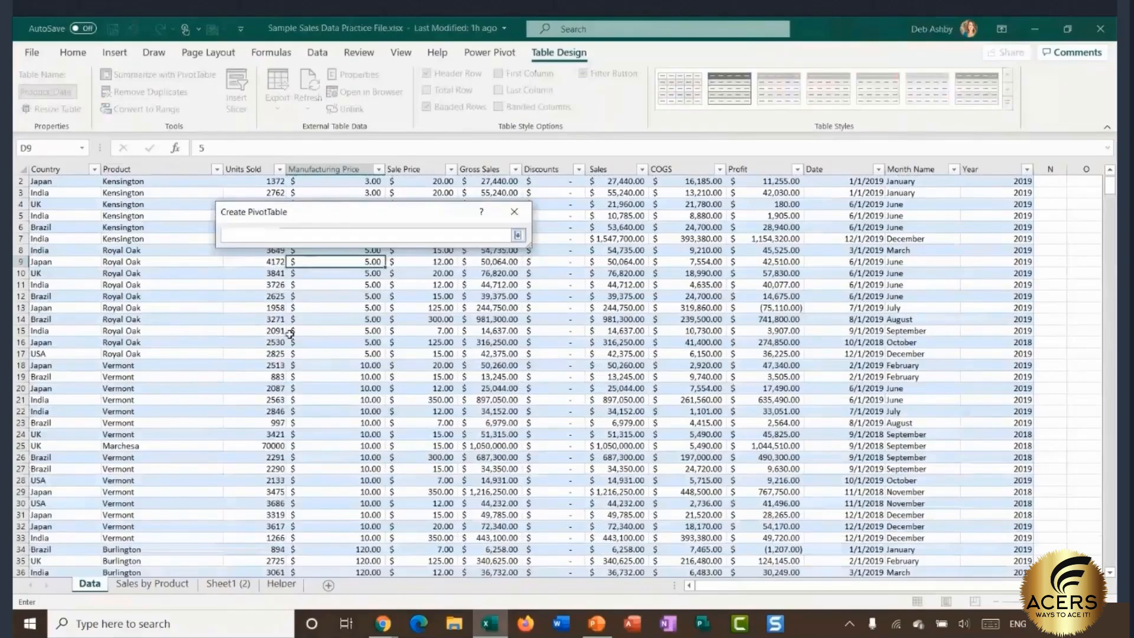
{"action": "left_click", "coordinate": [281, 584]}
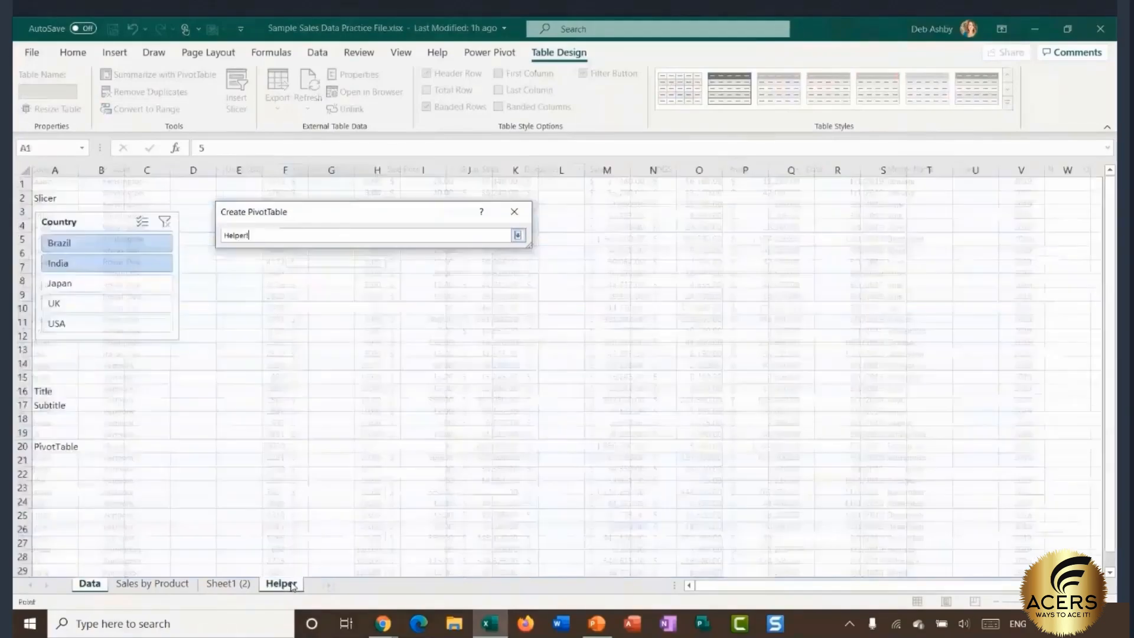
{"action": "left_click", "coordinate": [60, 477]}
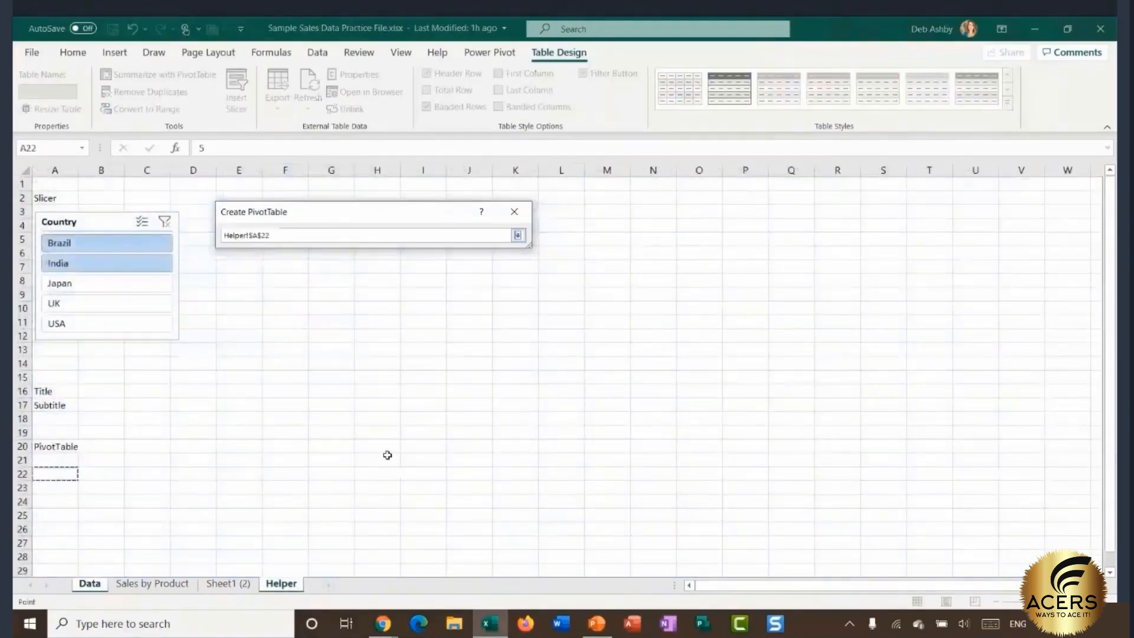
{"action": "left_click", "coordinate": [517, 236]}
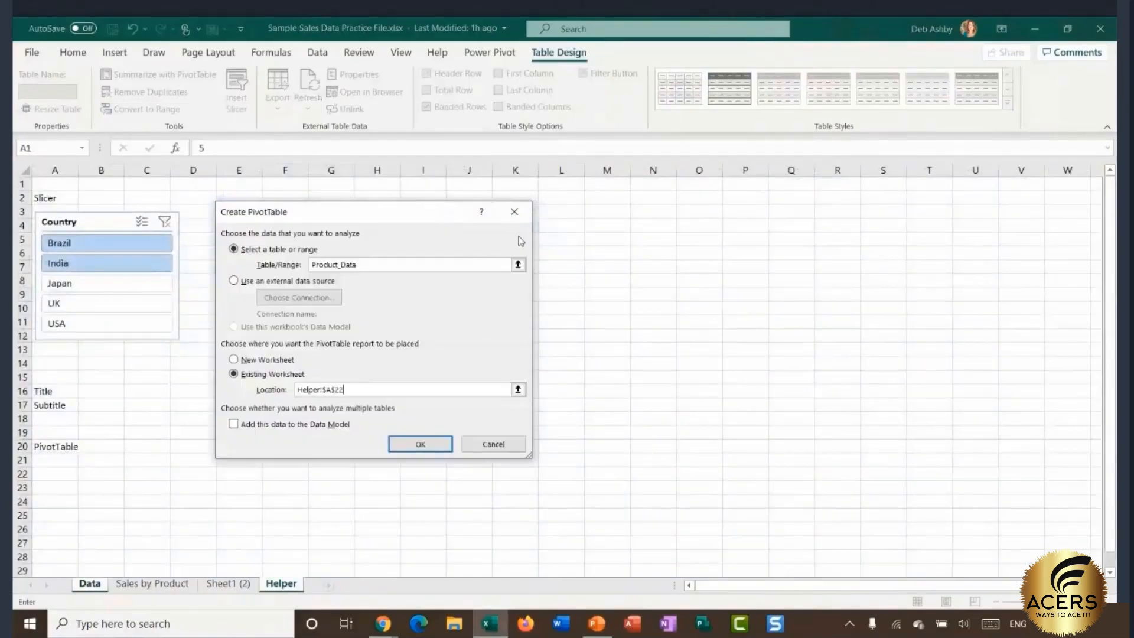
{"action": "left_click", "coordinate": [432, 445]}
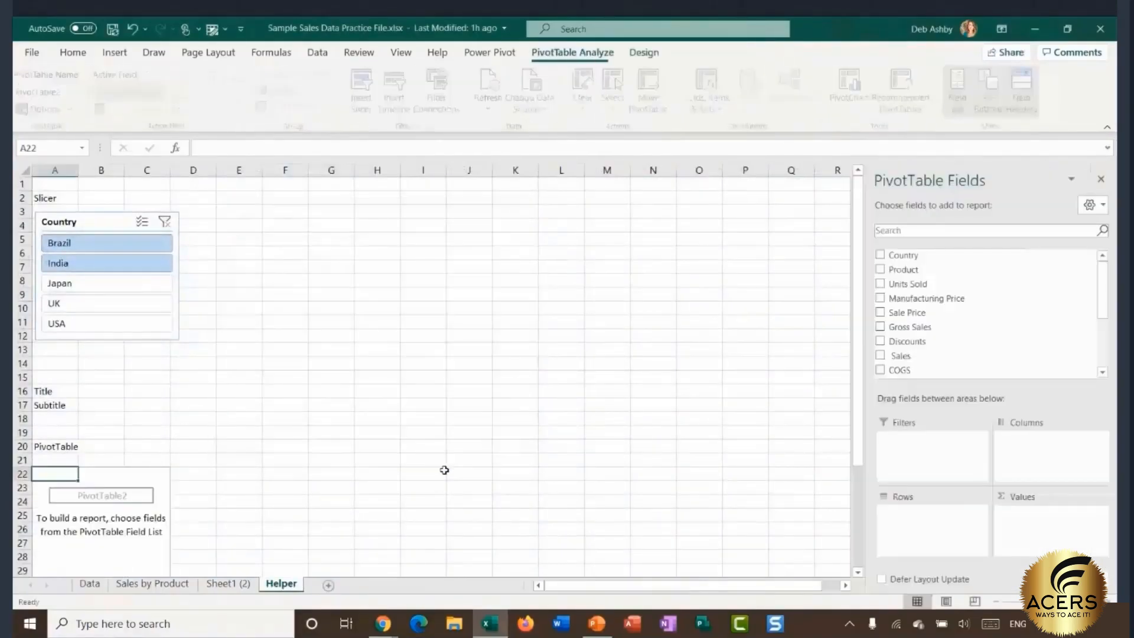
Step: Add the Country field to the new PivotTable's columns and close the field list
{"action": "scroll", "coordinate": [240, 380], "scroll_direction": "down", "scroll_amount": 3}
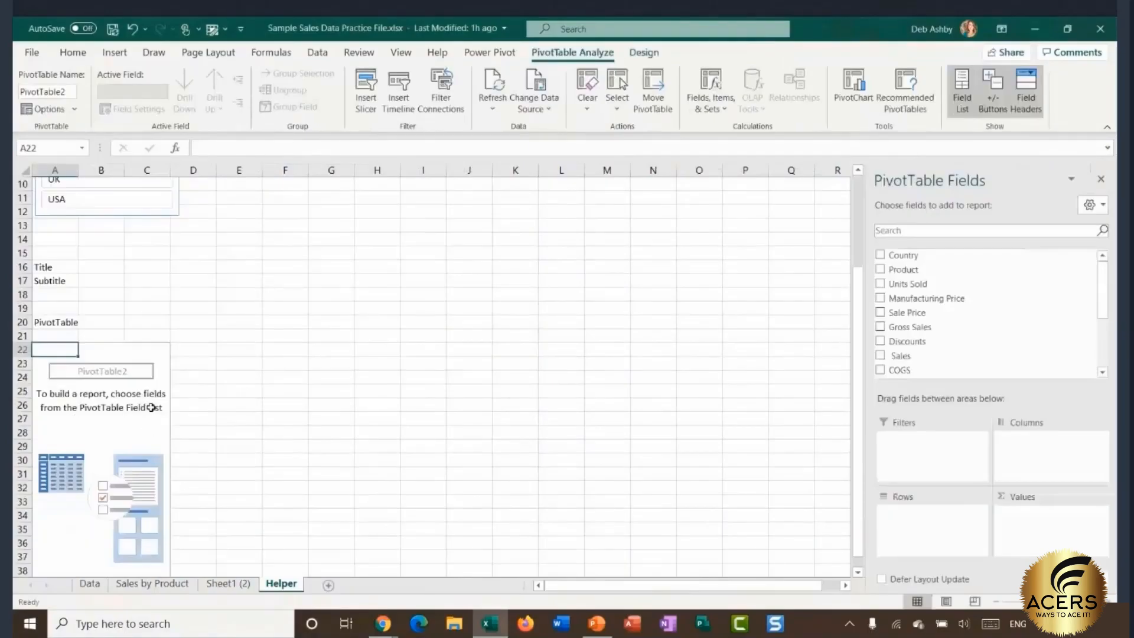
{"action": "scroll", "coordinate": [166, 403], "scroll_direction": "up", "scroll_amount": 3}
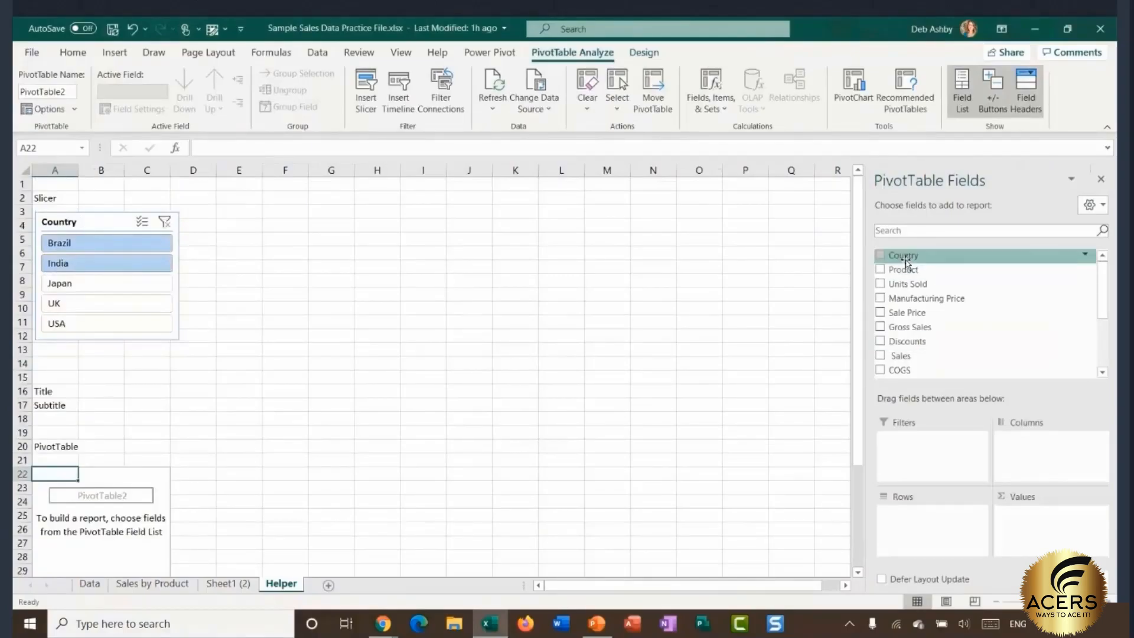
{"action": "left_click_drag", "start_coordinate": [908, 260], "coordinate": [1039, 462]}
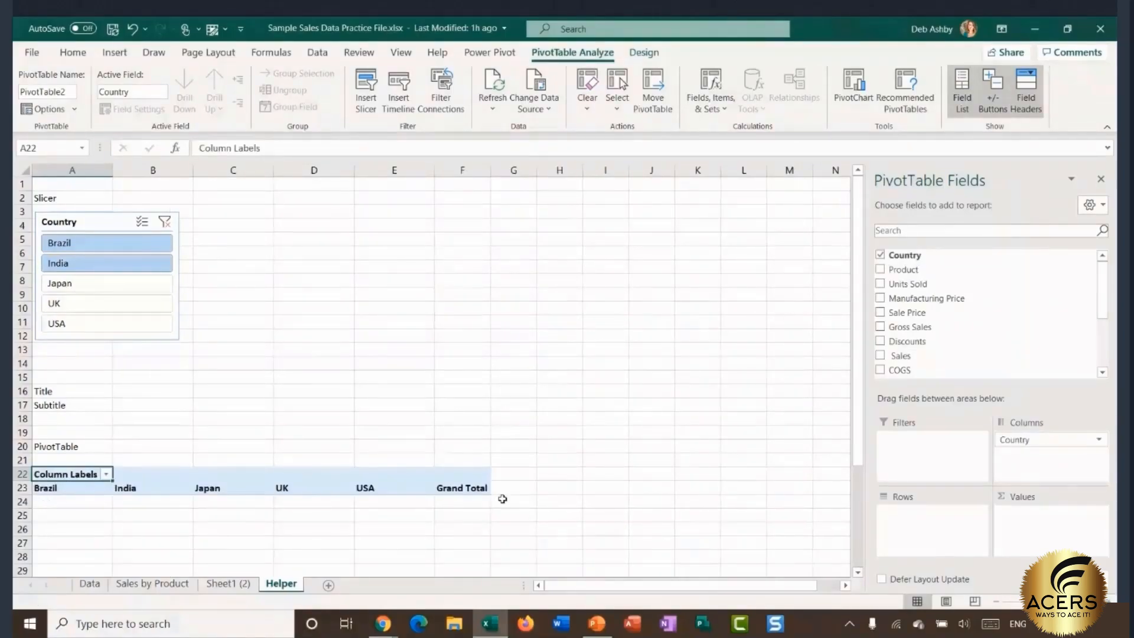
{"action": "left_click", "coordinate": [1101, 179]}
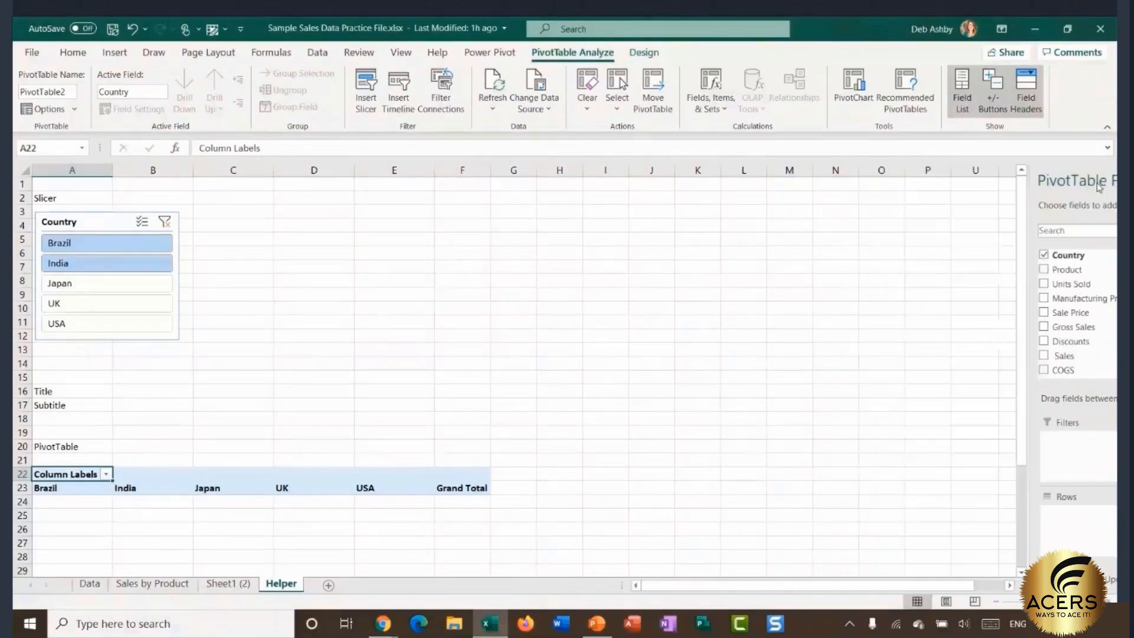
Step: Turn off grand totals for rows and columns in the Helper sheet's PivotTable
{"action": "left_click", "coordinate": [410, 491]}
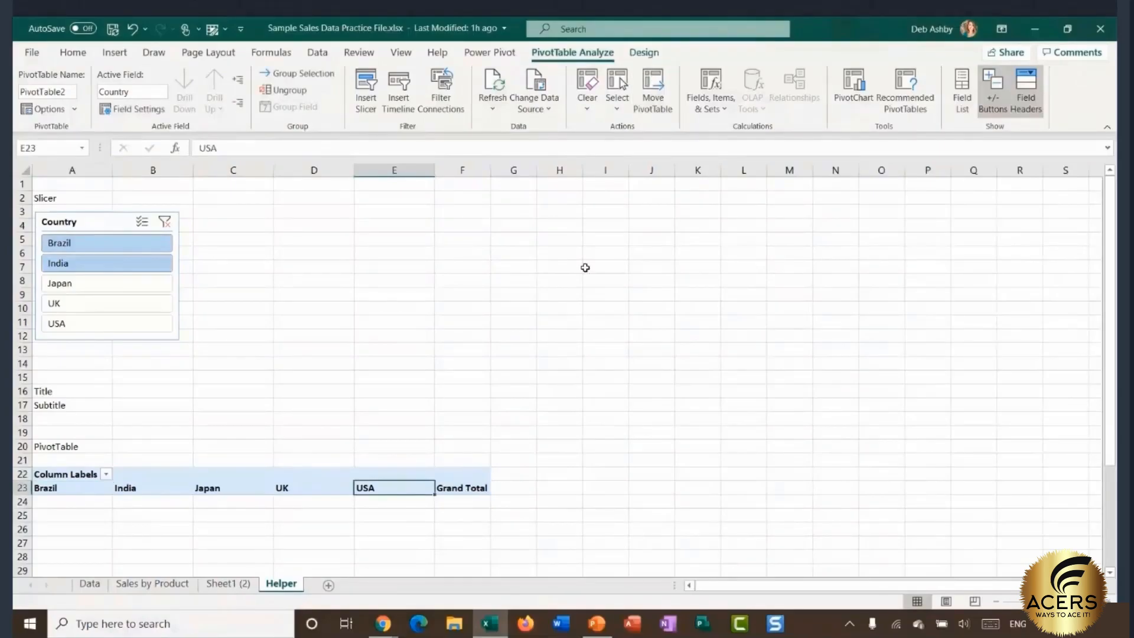
{"action": "left_click", "coordinate": [645, 54]}
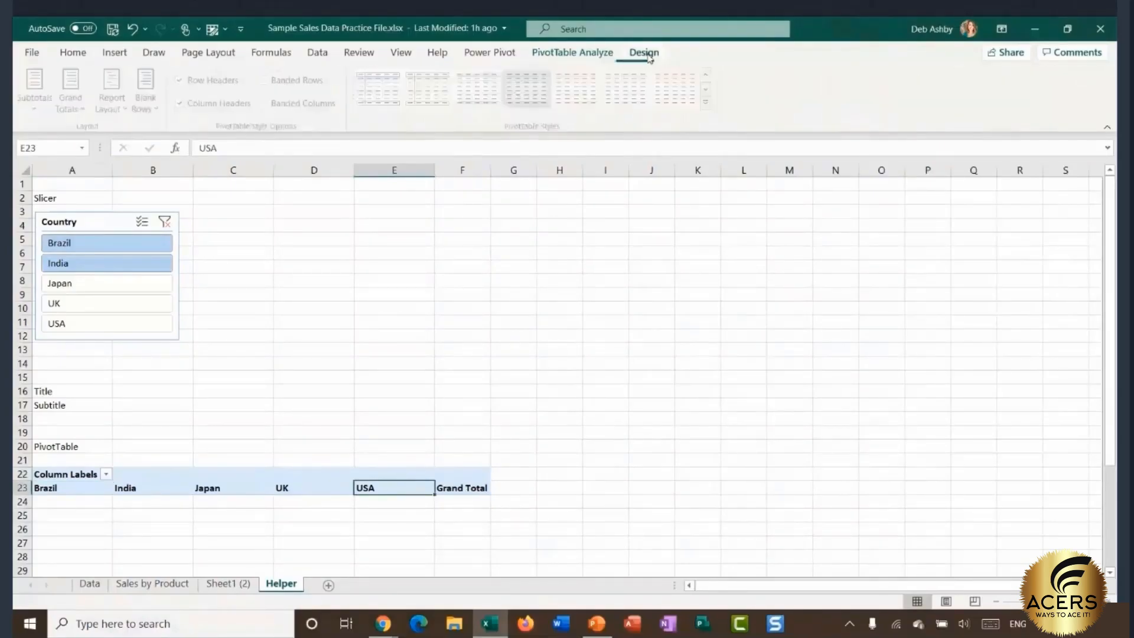
{"action": "left_click", "coordinate": [77, 110]}
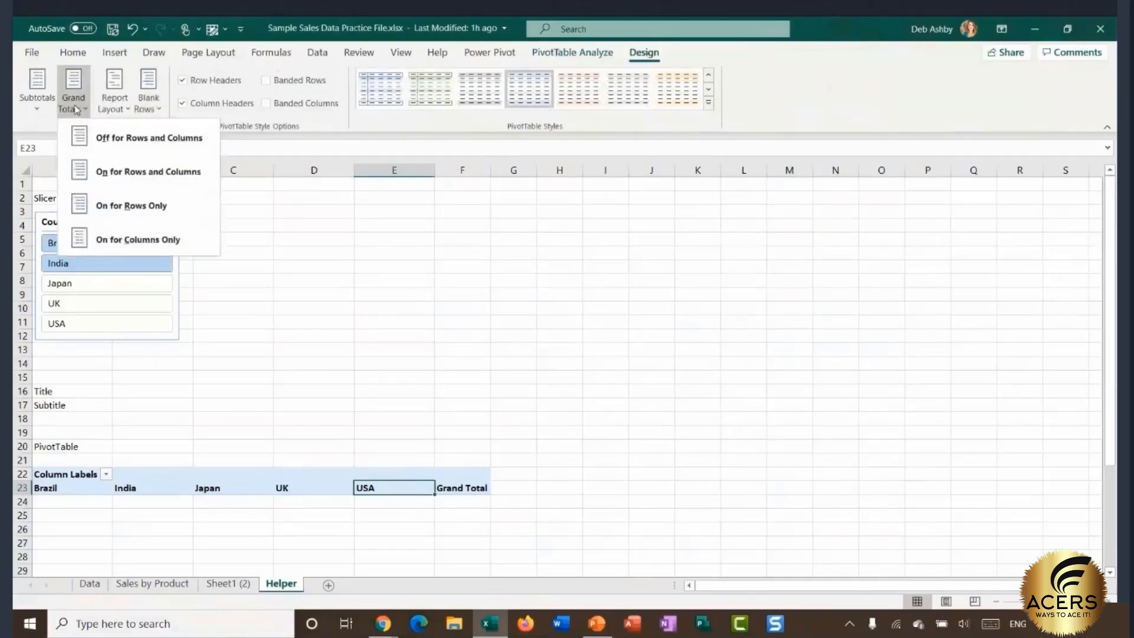
{"action": "left_click", "coordinate": [107, 142]}
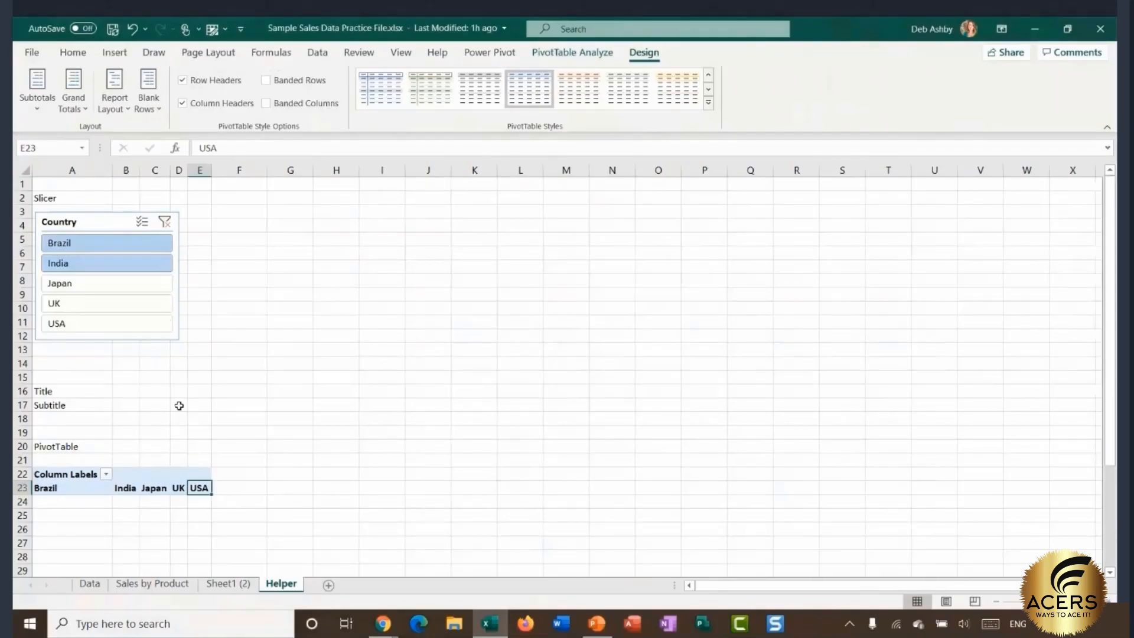
Step: Enter Sales by Product in cell B16 of the Helper sheet, beside the Title label
{"action": "left_click", "coordinate": [125, 392]}
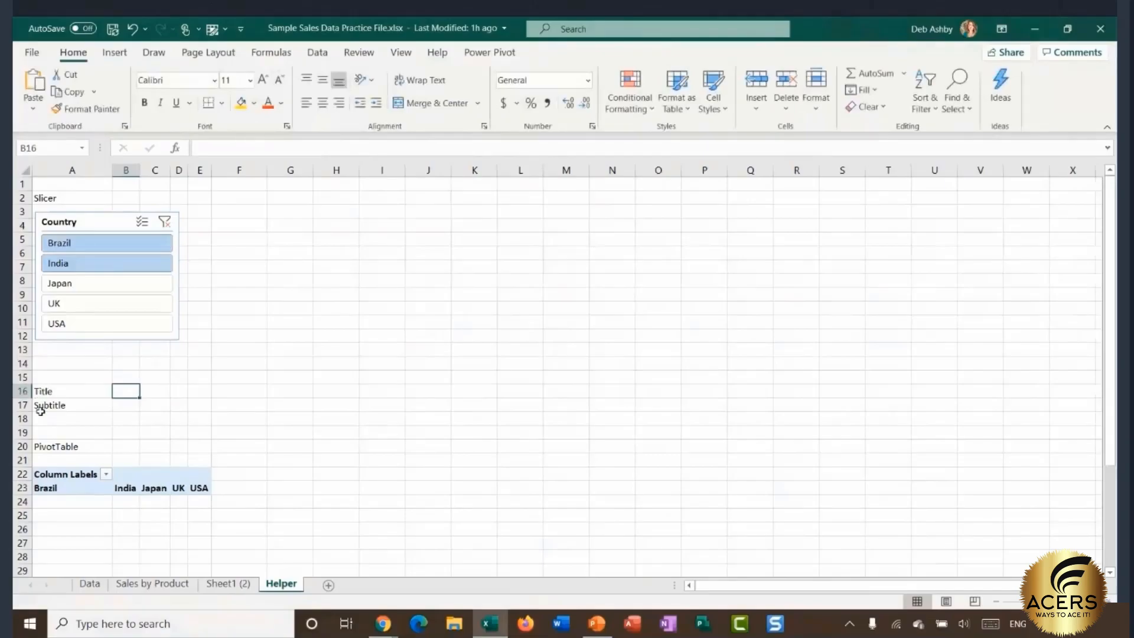
{"action": "left_click", "coordinate": [228, 584]}
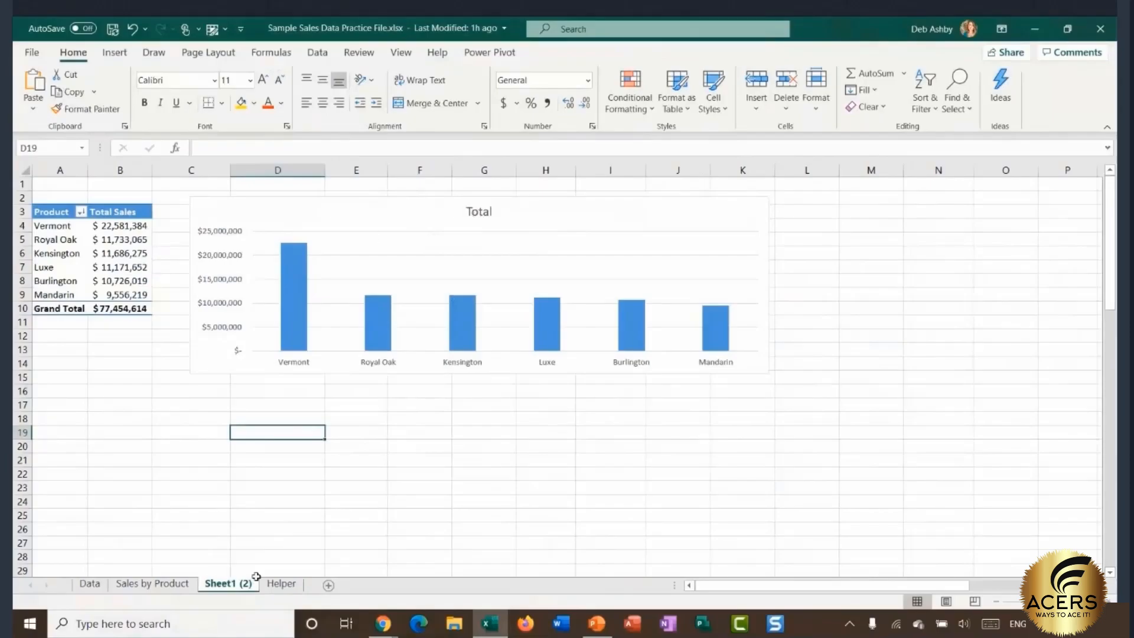
{"action": "left_click", "coordinate": [282, 584]}
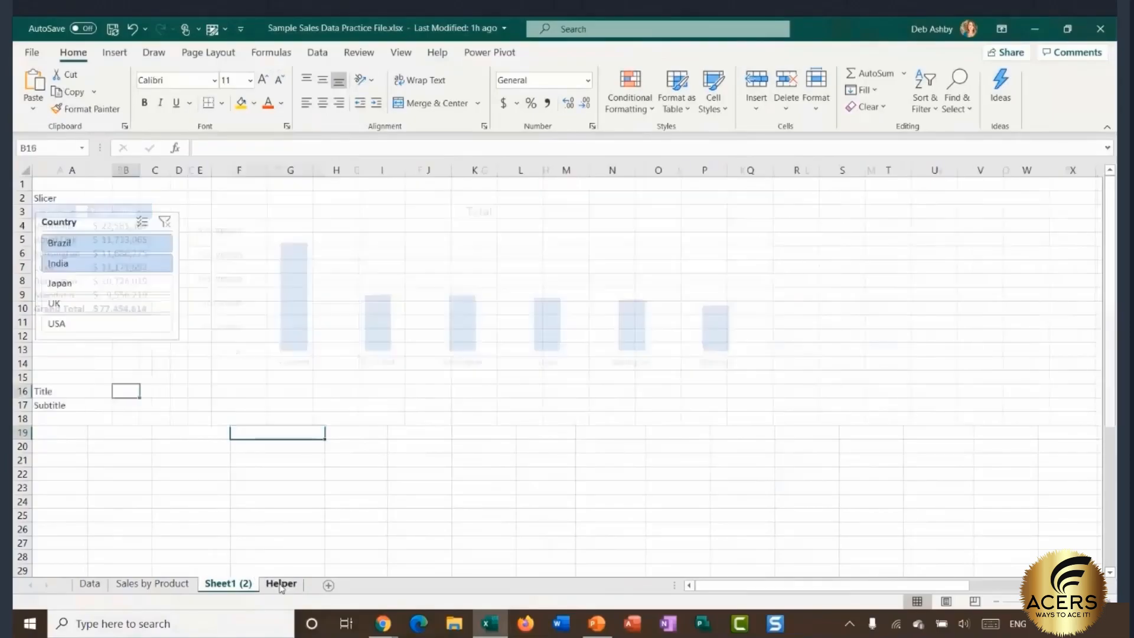
{"action": "left_click", "coordinate": [126, 392]}
{"action": "type", "text": "Sales by Product"}
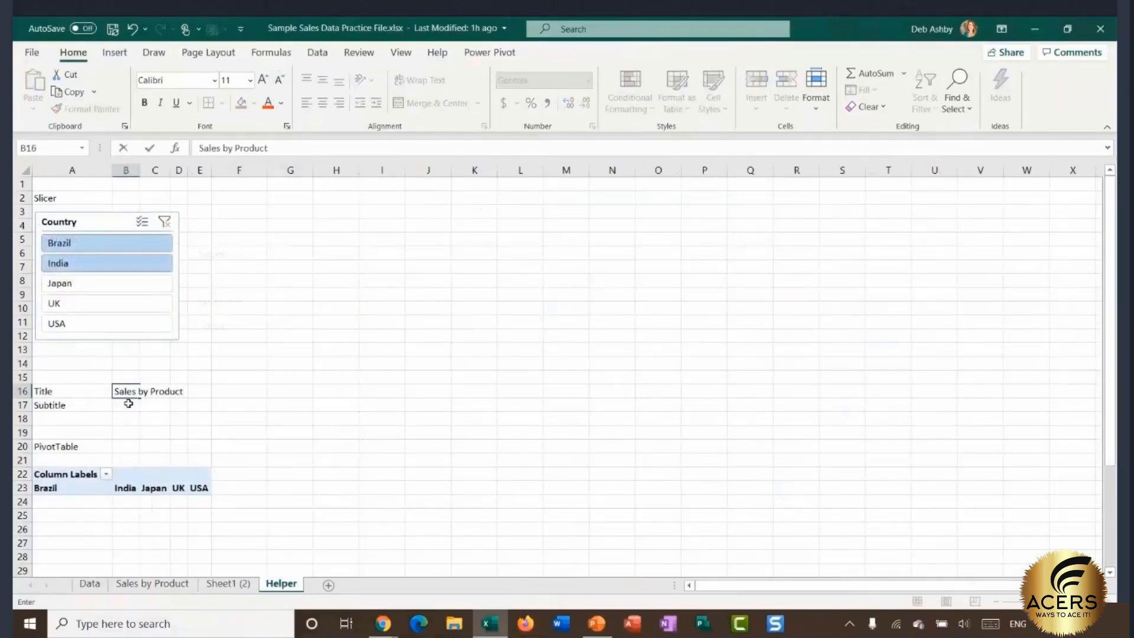
{"action": "left_click", "coordinate": [320, 429]}
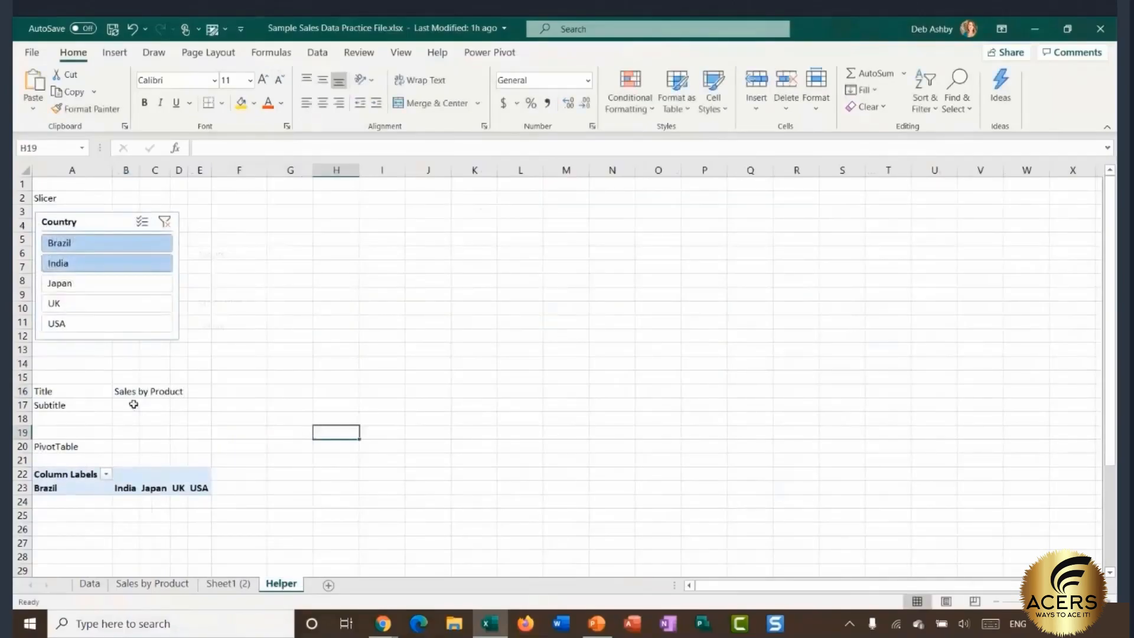
Step: Begin a TEXTJOIN formula in Helper cell B17 with ", " as the delimiter and TRUE for ignoring empty cells
{"action": "left_click", "coordinate": [227, 584]}
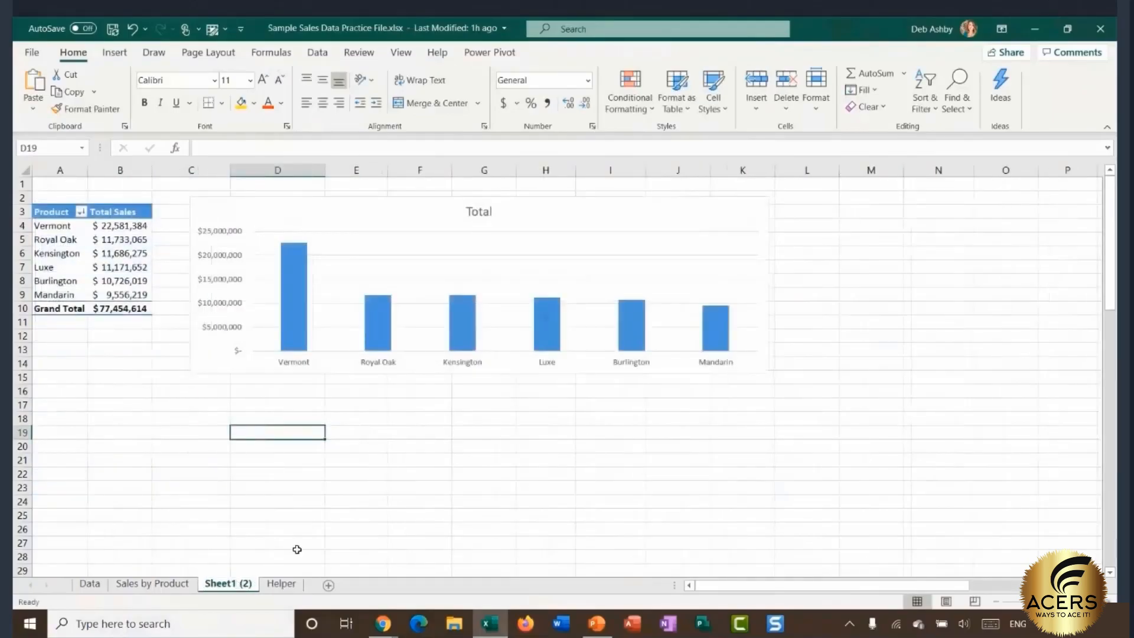
{"action": "key", "text": "ctrl+Page_Down"}
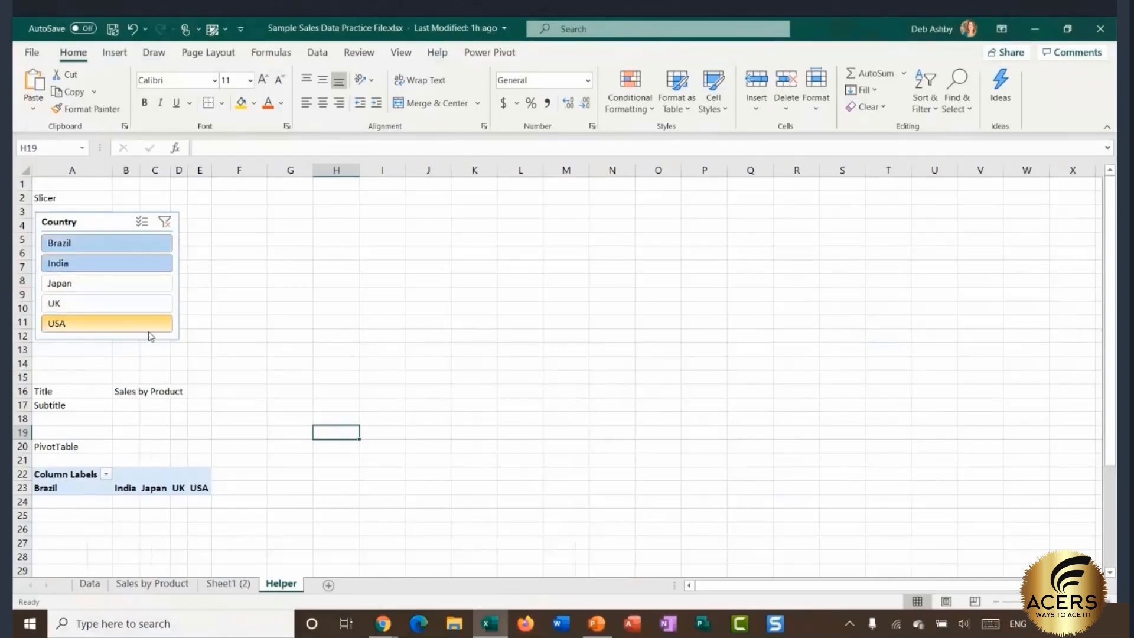
{"action": "left_click", "coordinate": [126, 407]}
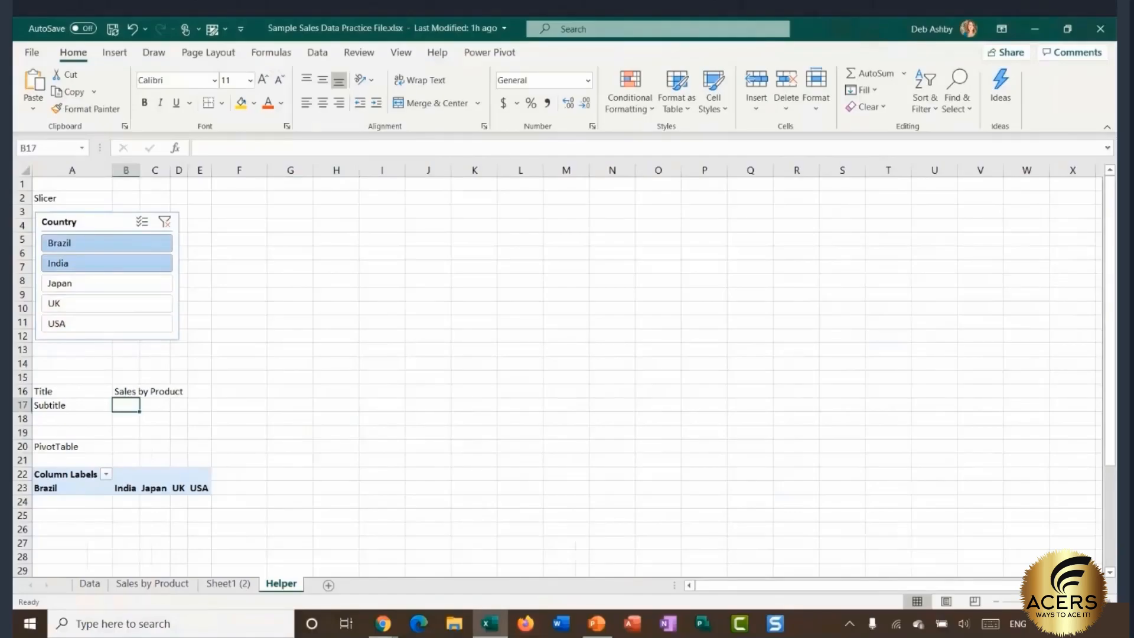
{"action": "left_click", "coordinate": [1080, 601]}
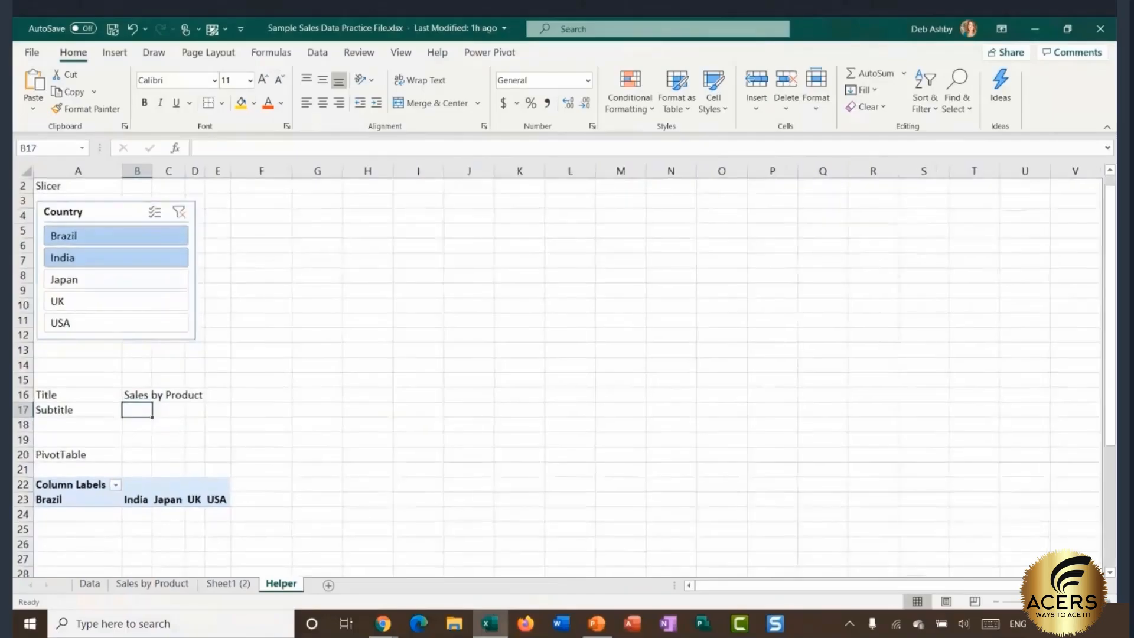
{"action": "scroll", "coordinate": [495, 388], "scroll_direction": "up", "scroll_amount": 2}
{"action": "scroll", "coordinate": [495, 387], "scroll_direction": "up", "scroll_amount": 1}
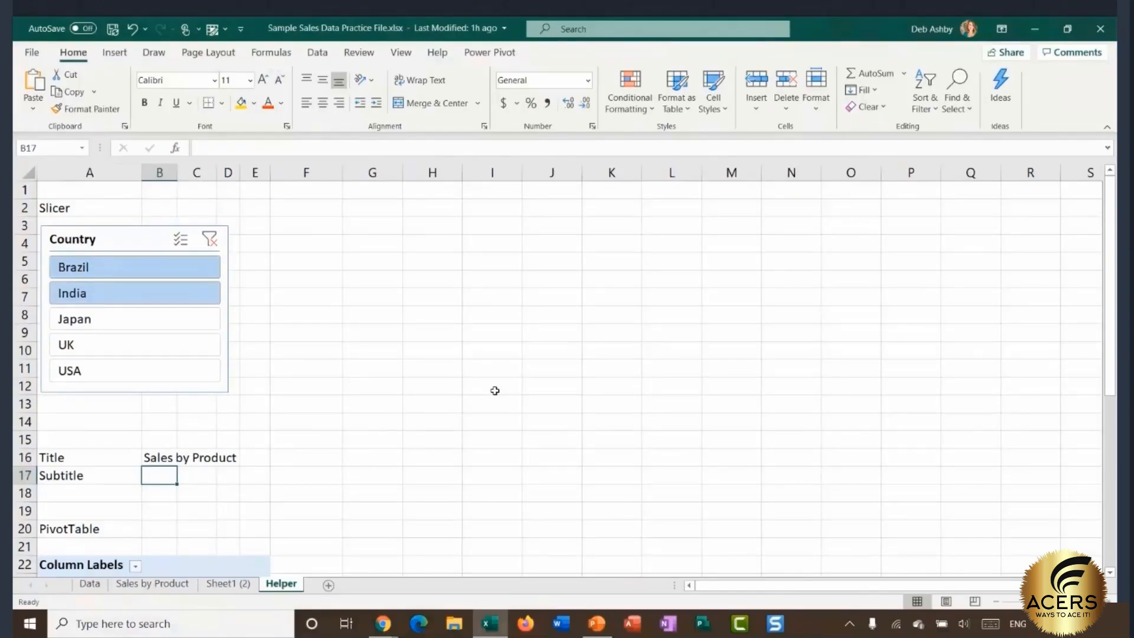
{"action": "type", "text": "="}
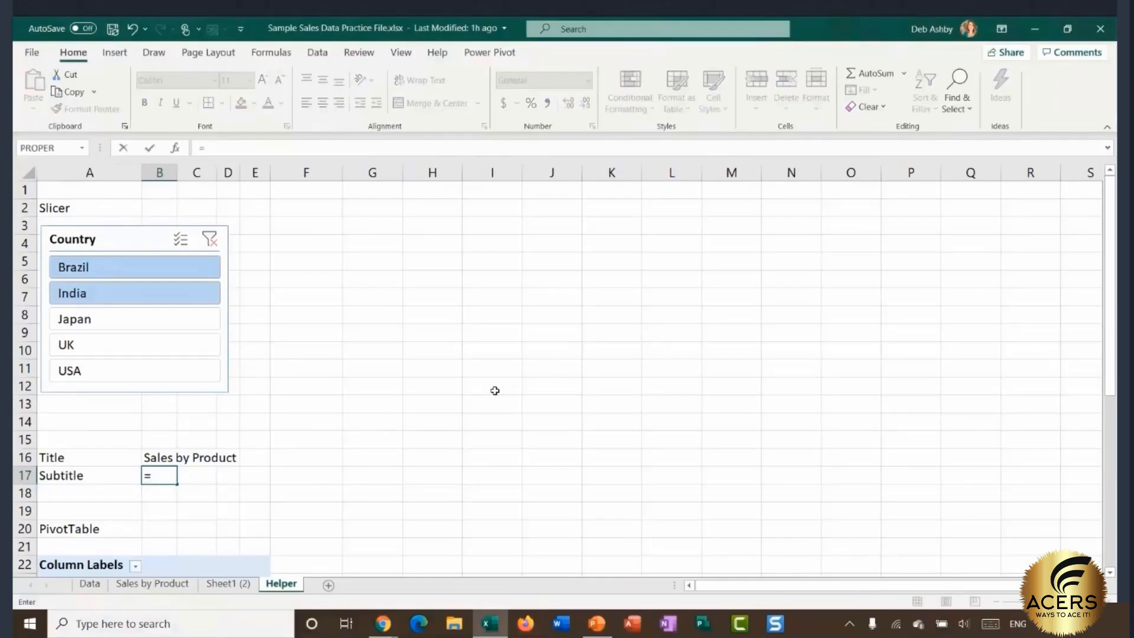
{"action": "type", "text": "TEXTJO"}
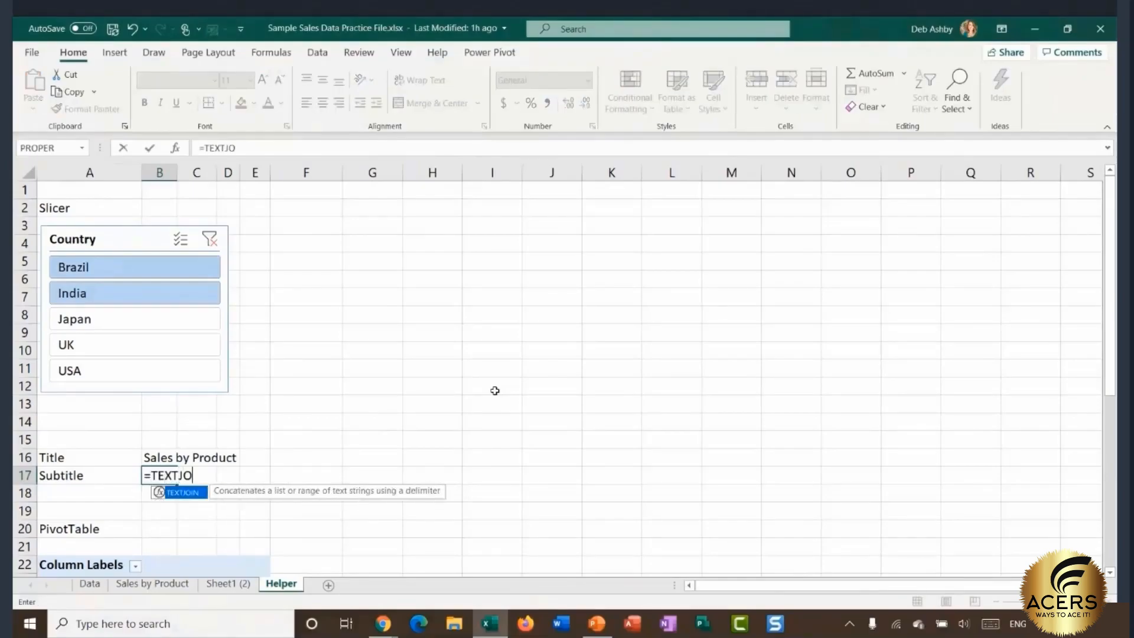
{"action": "type", "text": "IN"}
{"action": "type", "text": "("}
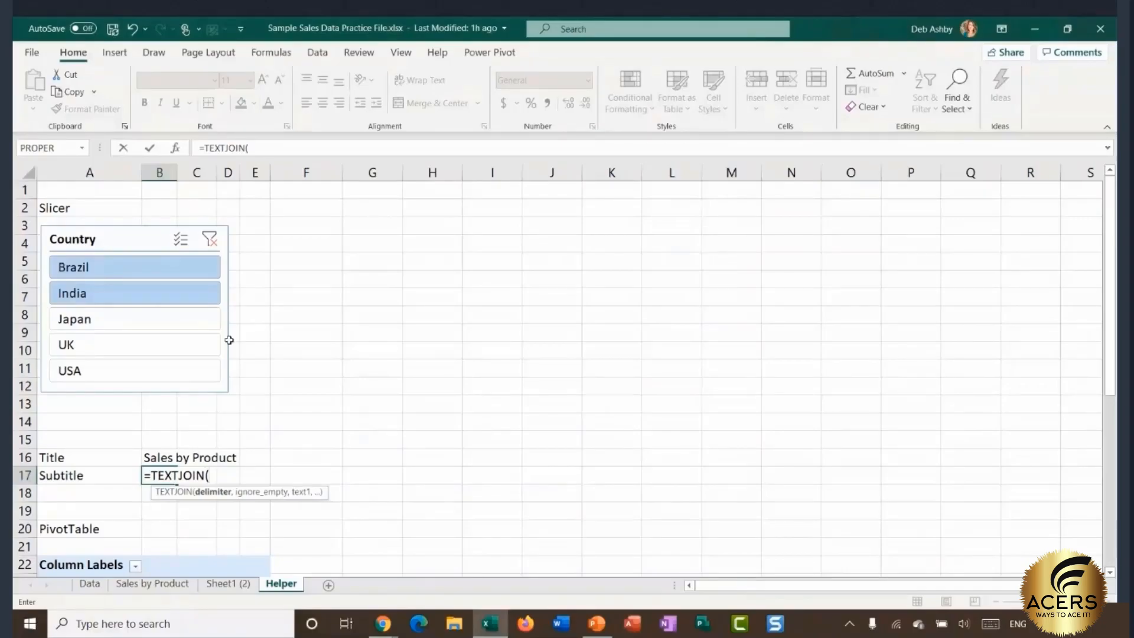
{"action": "left_click", "coordinate": [129, 300], "text": "ctrl"}
{"action": "type", "text": "\", \","}
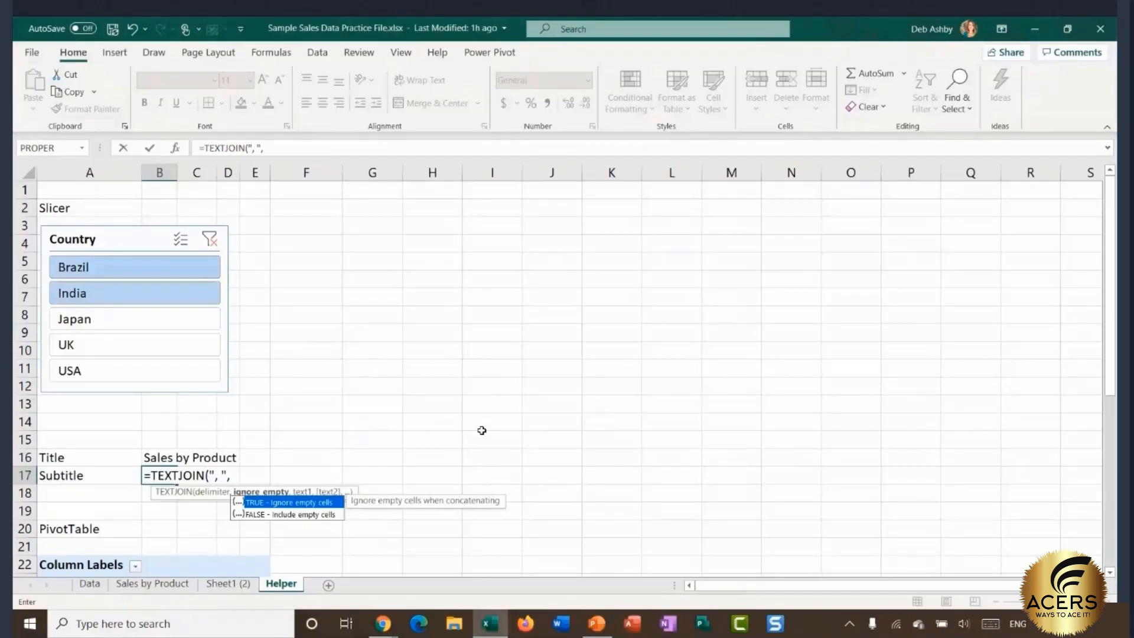
{"action": "type", "text": "TRUE,"}
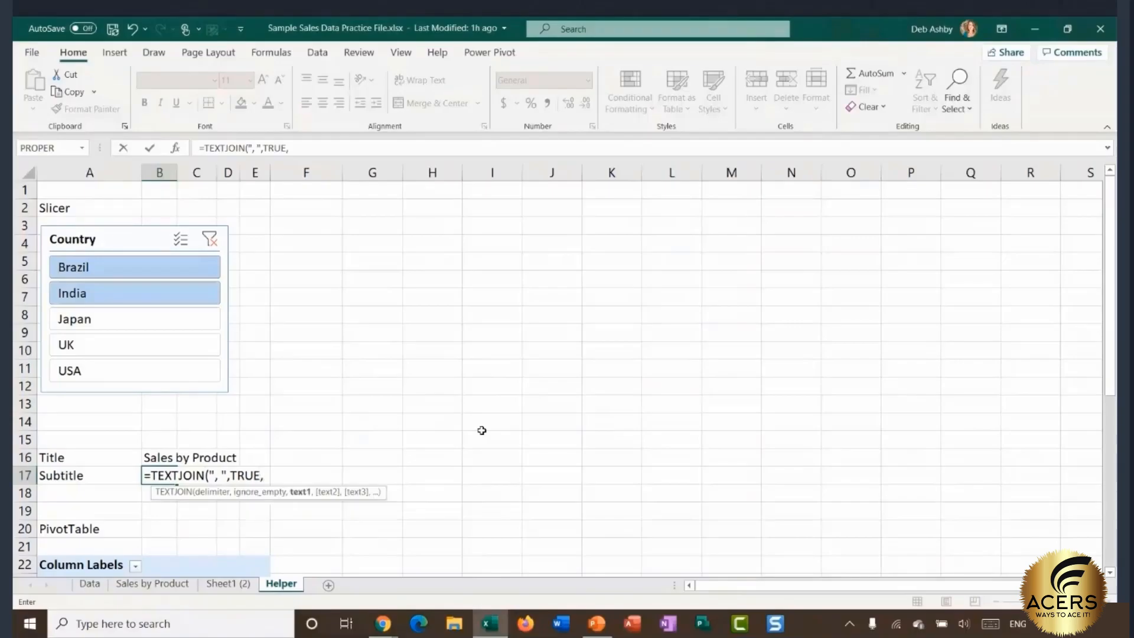
Step: Complete the subtitle's TEXTJOIN formula with the whole of row 23 (23:23) as the text to join
{"action": "scroll", "coordinate": [482, 429], "scroll_direction": "down", "scroll_amount": 2}
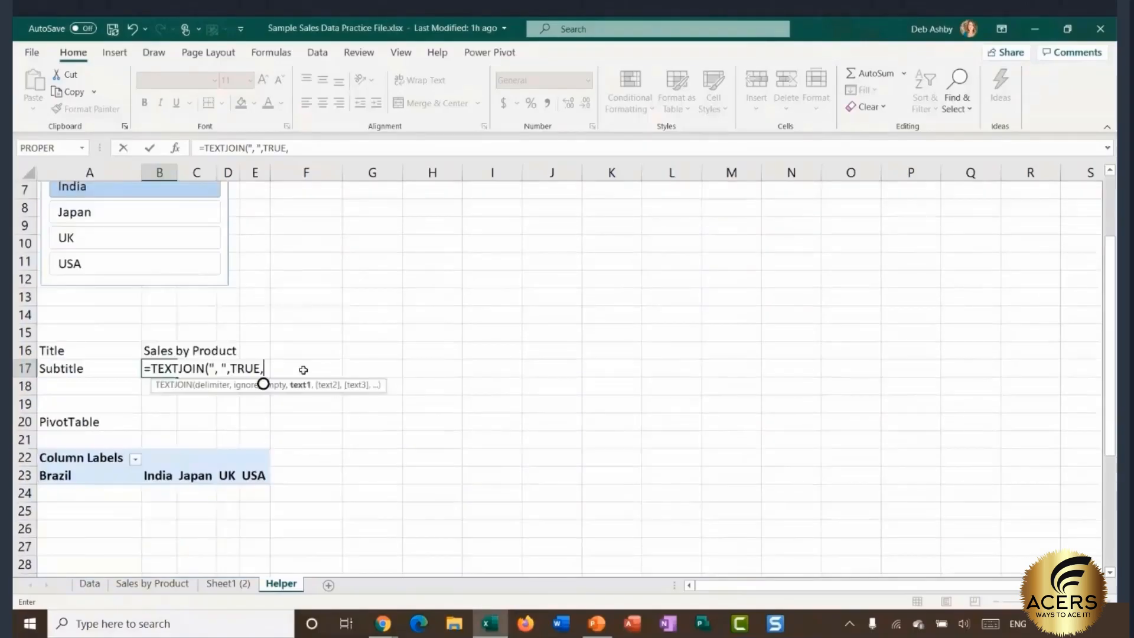
{"action": "left_click", "coordinate": [23, 475]}
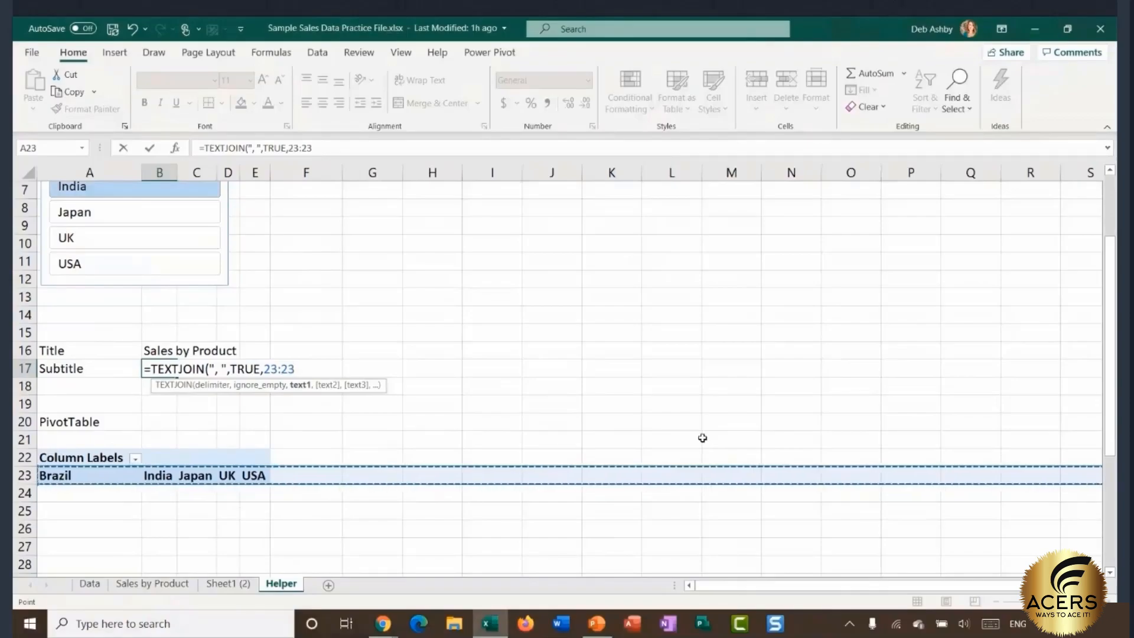
{"action": "type", "text": ")"}
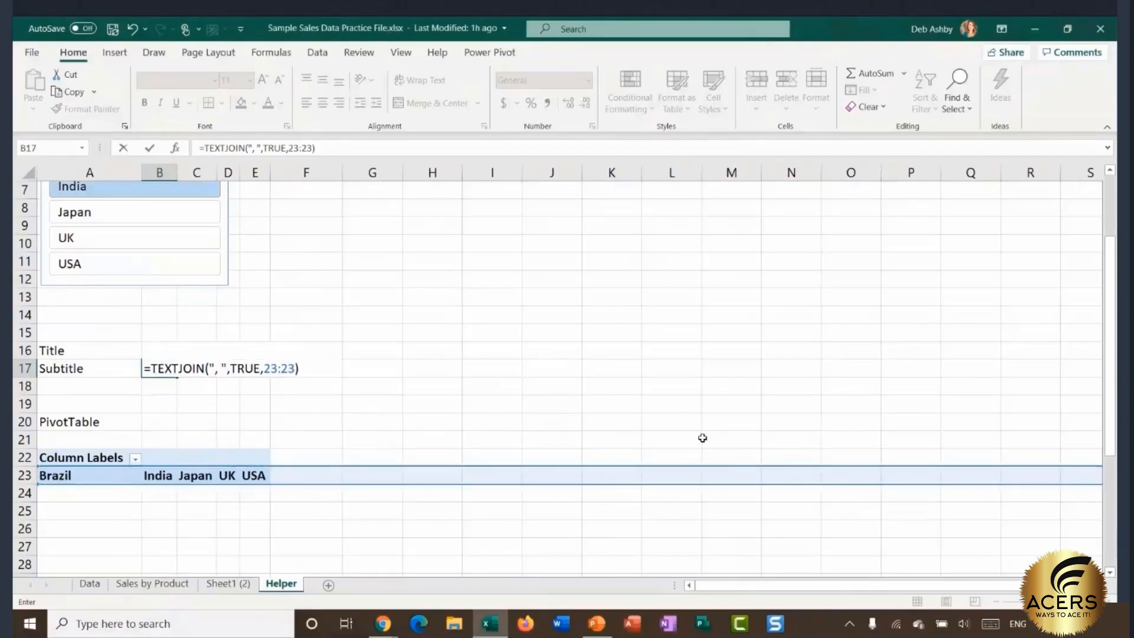
{"action": "key", "text": "Return"}
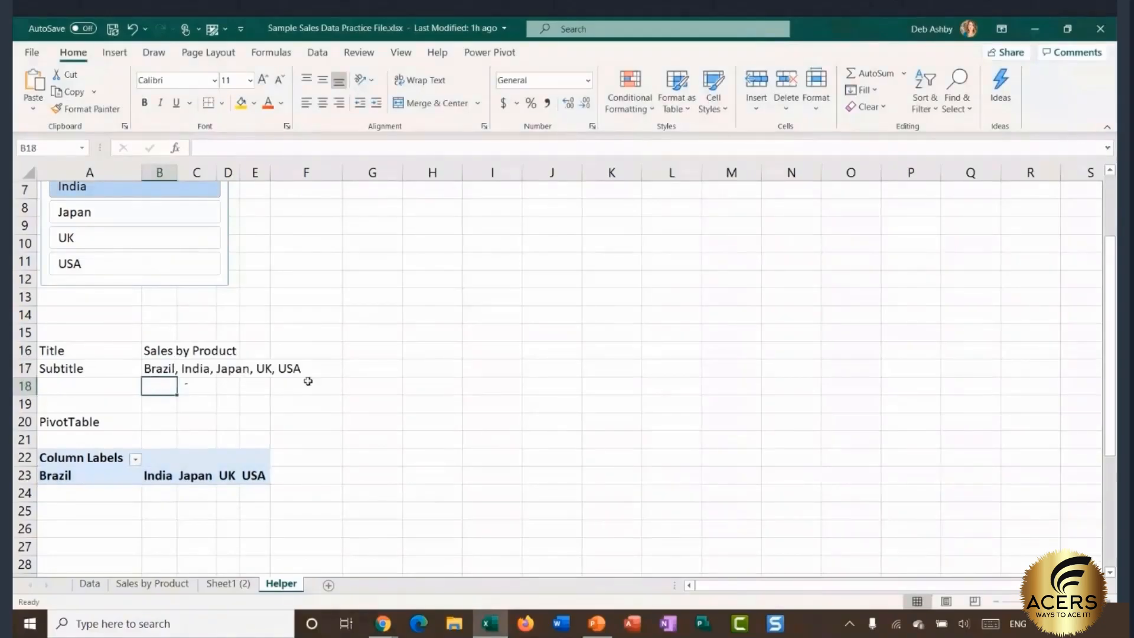
Step: Test whether the subtitle responds to the Country slicer by filtering to Japan, India, Brazil and Japan again
{"action": "scroll", "coordinate": [459, 367], "scroll_direction": "up", "scroll_amount": 1}
{"action": "scroll", "coordinate": [458, 368], "scroll_direction": "up", "scroll_amount": 1}
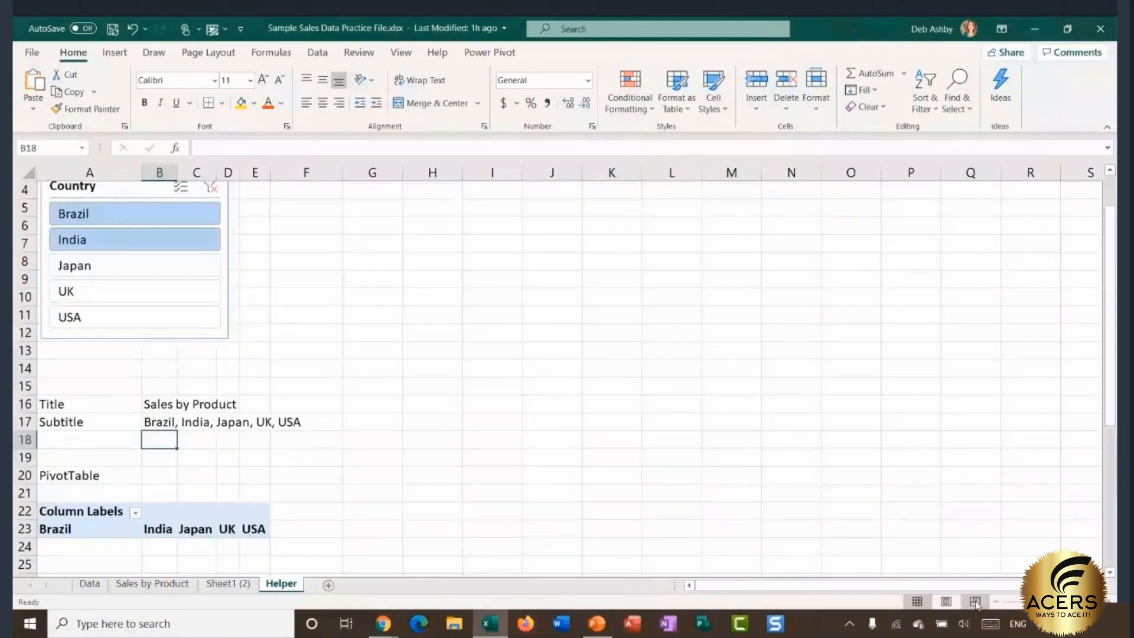
{"action": "left_click", "coordinate": [996, 602]}
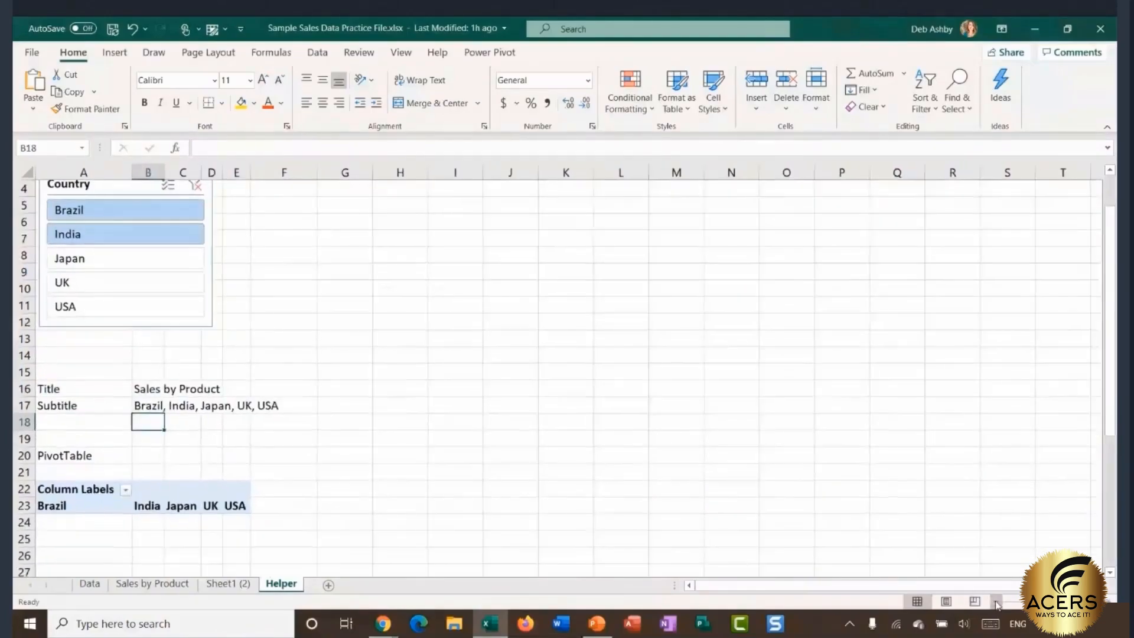
{"action": "left_click", "coordinate": [997, 603]}
{"action": "left_click", "coordinate": [997, 602]}
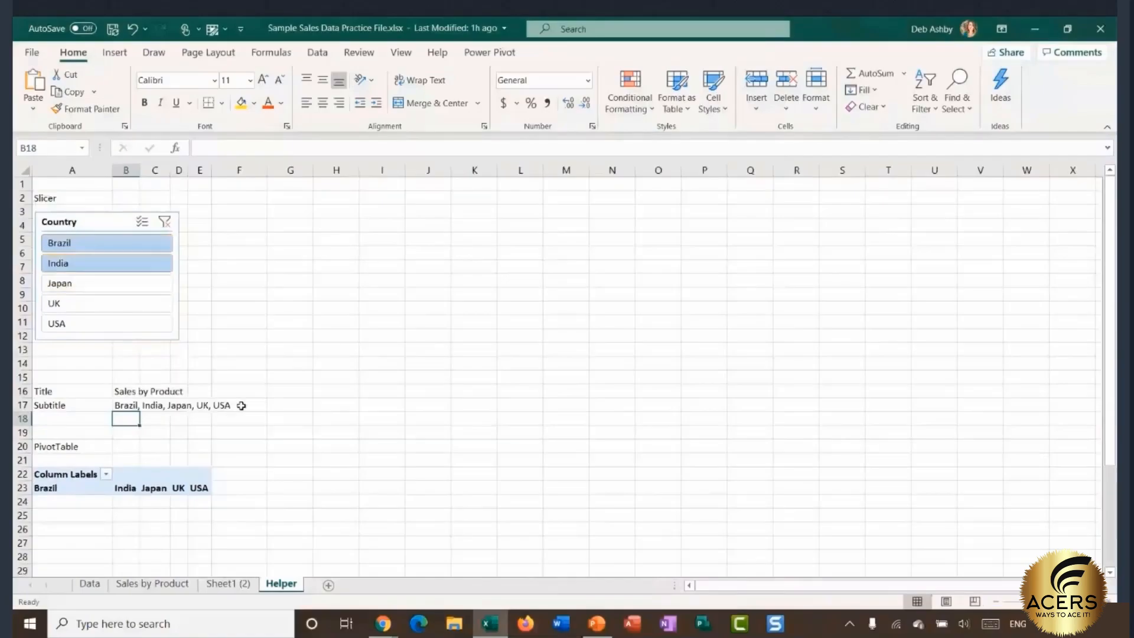
{"action": "left_click", "coordinate": [112, 289]}
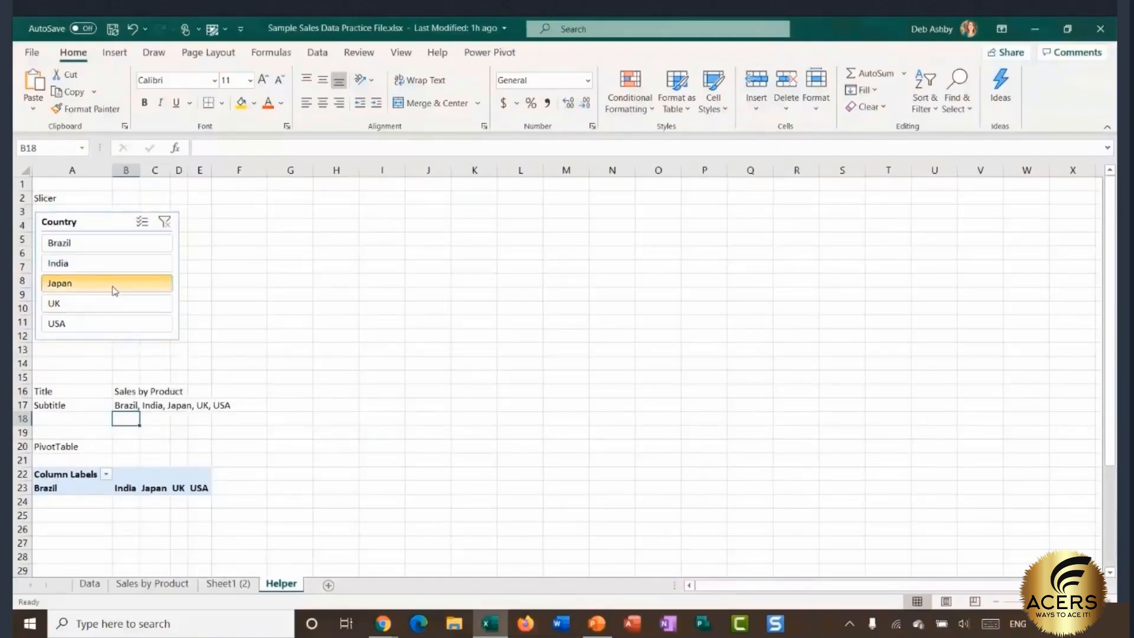
{"action": "left_click", "coordinate": [114, 269]}
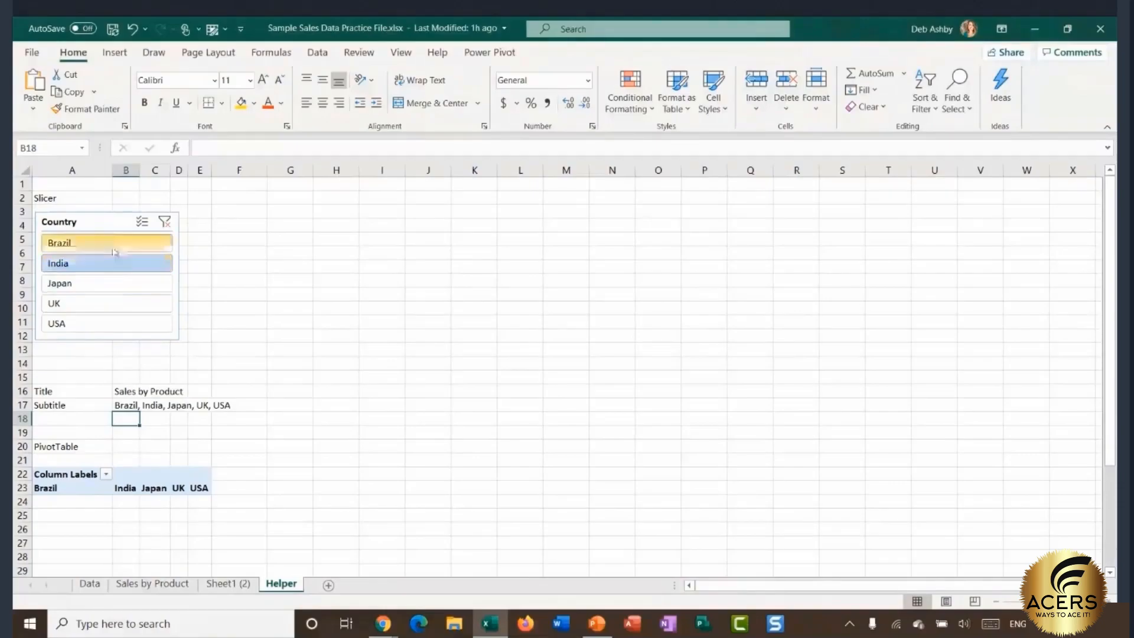
{"action": "left_click", "coordinate": [113, 248]}
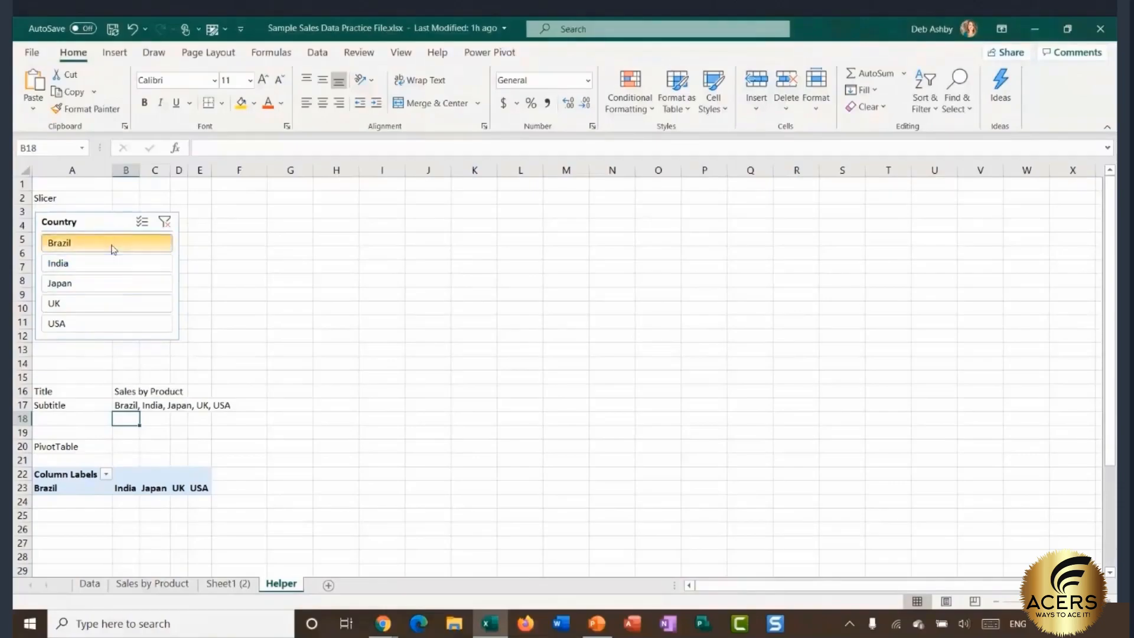
{"action": "left_click", "coordinate": [120, 289]}
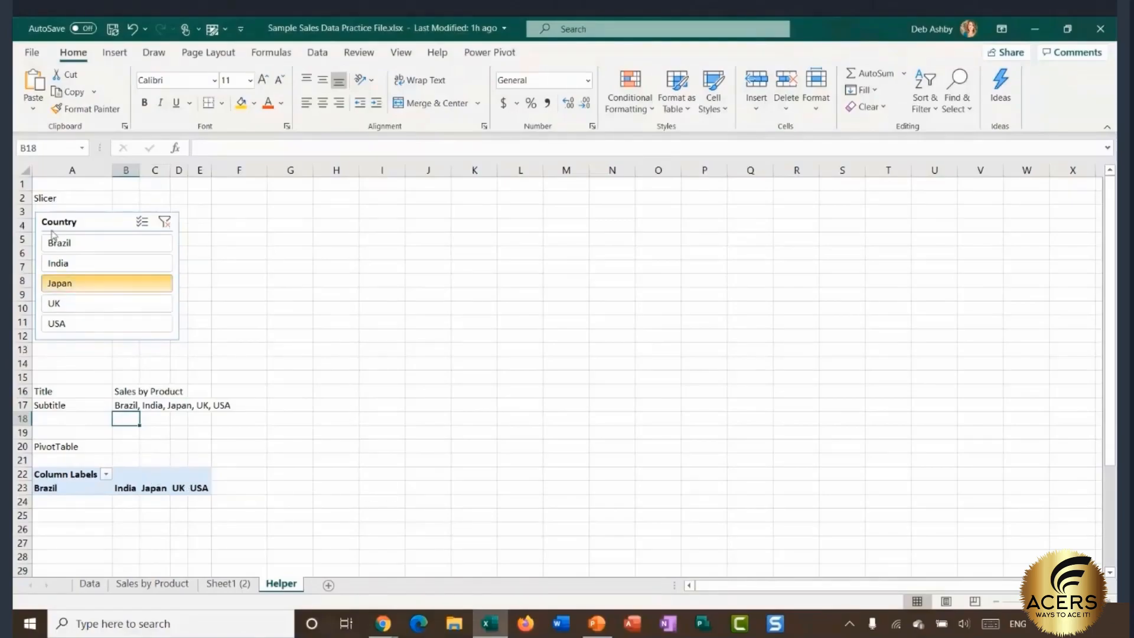
Step: Connect the Country slicer to PivotTable2 on the Helper sheet and Sales_by_Product on the Sales by Product sheet
{"action": "left_click", "coordinate": [93, 225]}
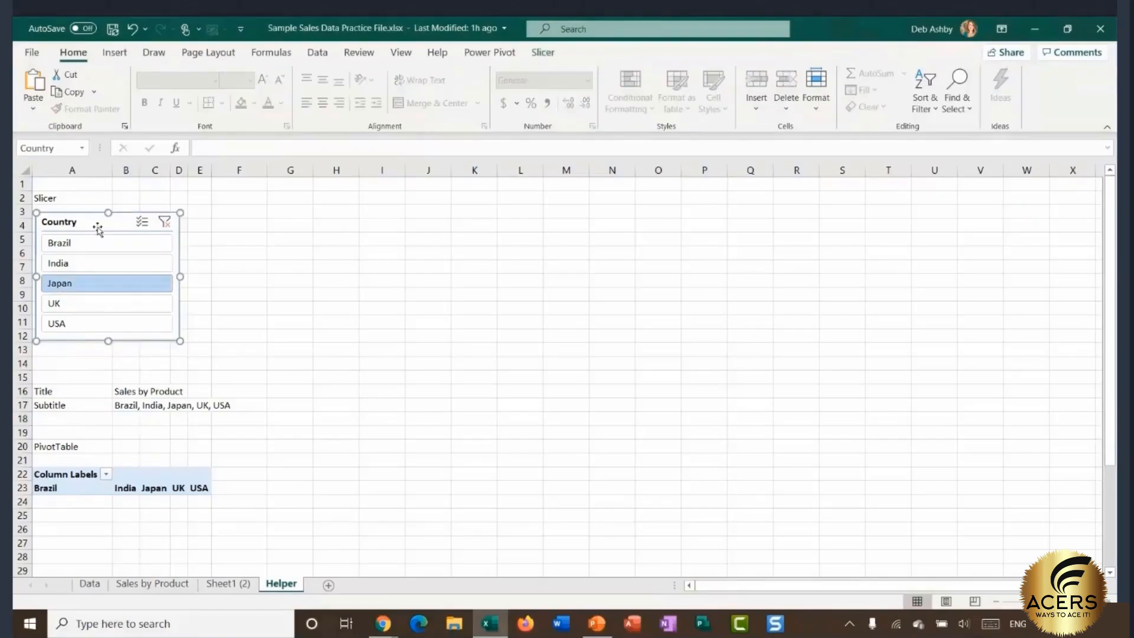
{"action": "left_click", "coordinate": [554, 54]}
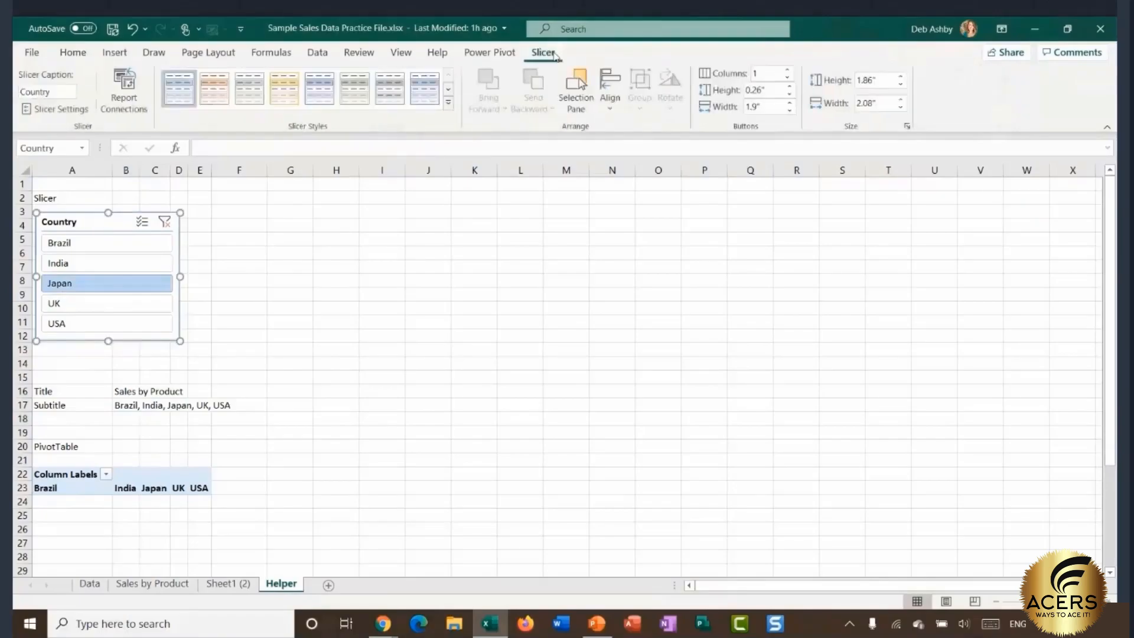
{"action": "left_click", "coordinate": [129, 99]}
{"action": "left_click_drag", "start_coordinate": [373, 297], "coordinate": [415, 256]}
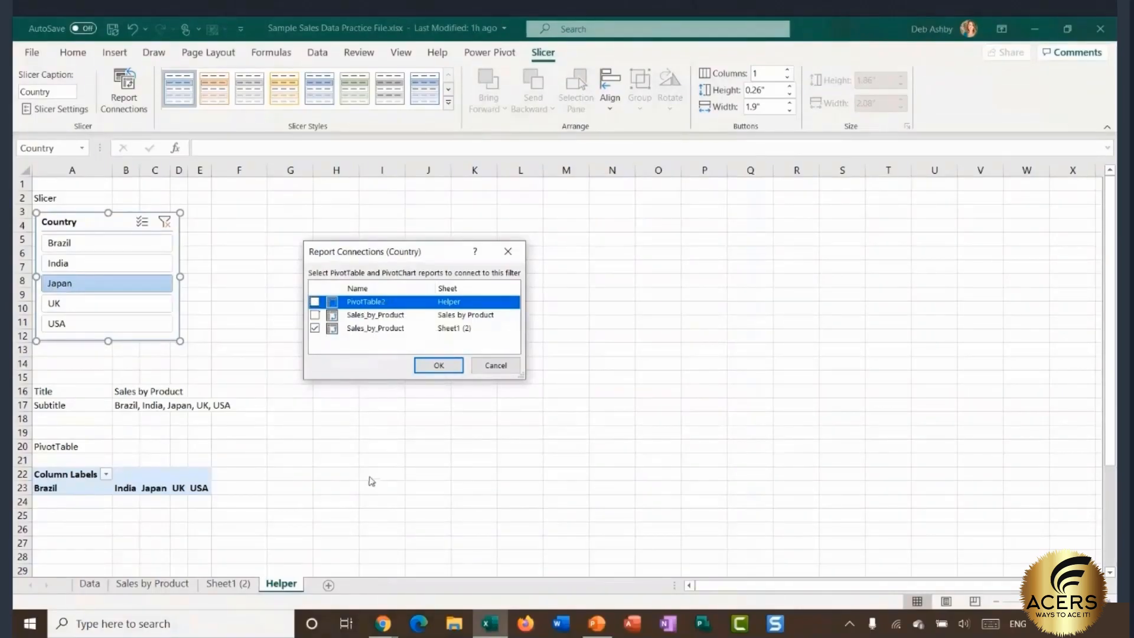
{"action": "left_click", "coordinate": [315, 303]}
{"action": "left_click", "coordinate": [315, 314]}
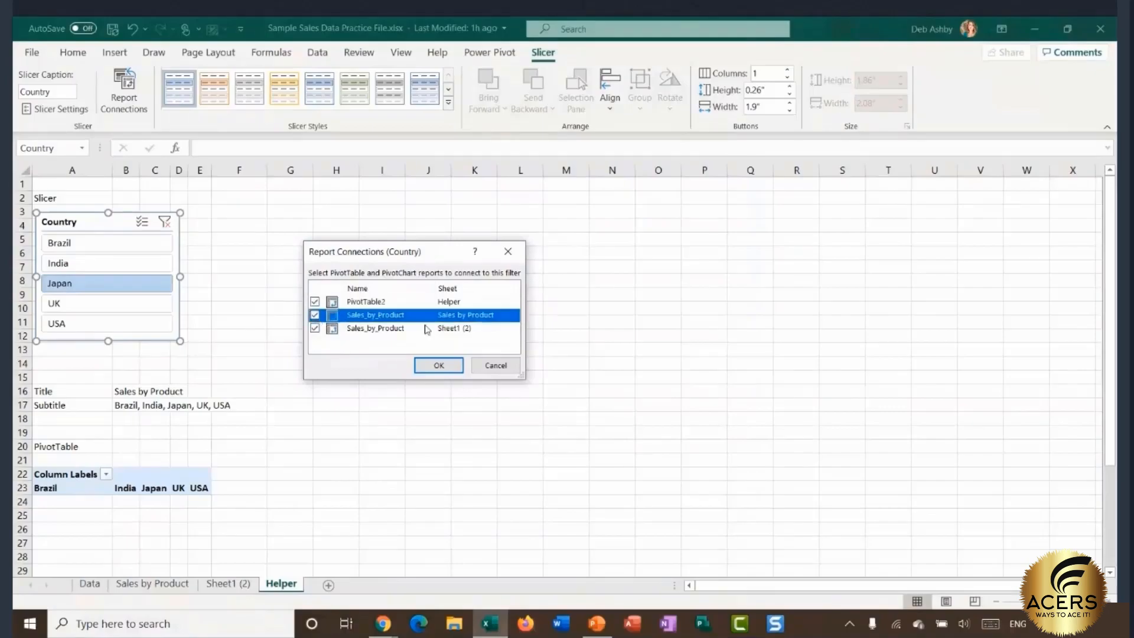
{"action": "left_click", "coordinate": [440, 366]}
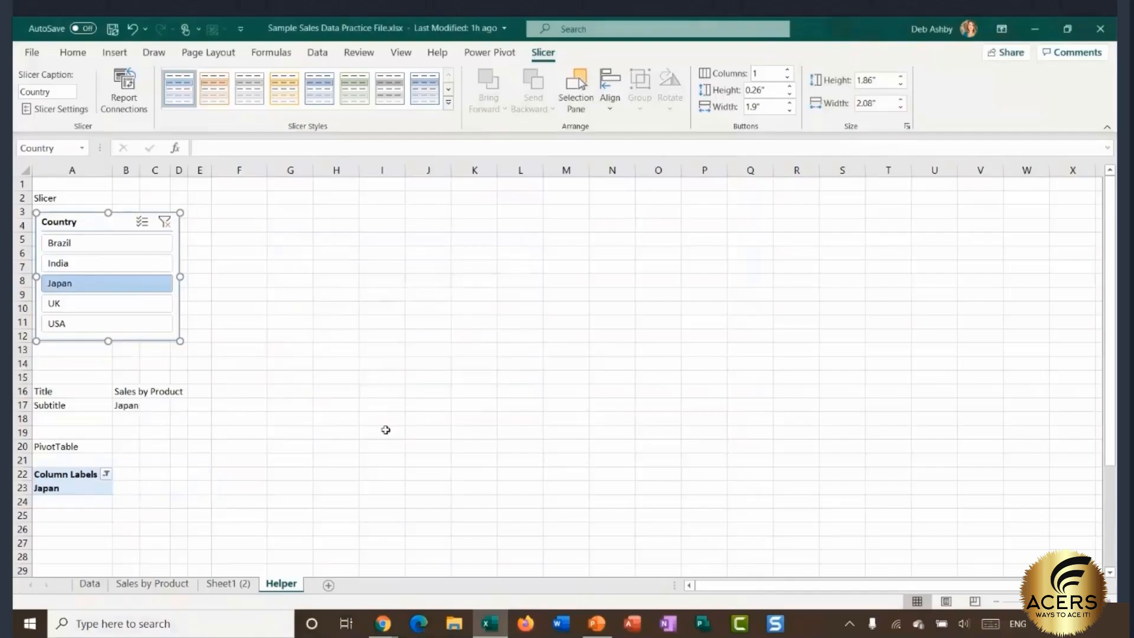
Step: Try India and Japan individually in the Country slicer, then turn on multi-select and include all five countries
{"action": "left_click", "coordinate": [103, 265]}
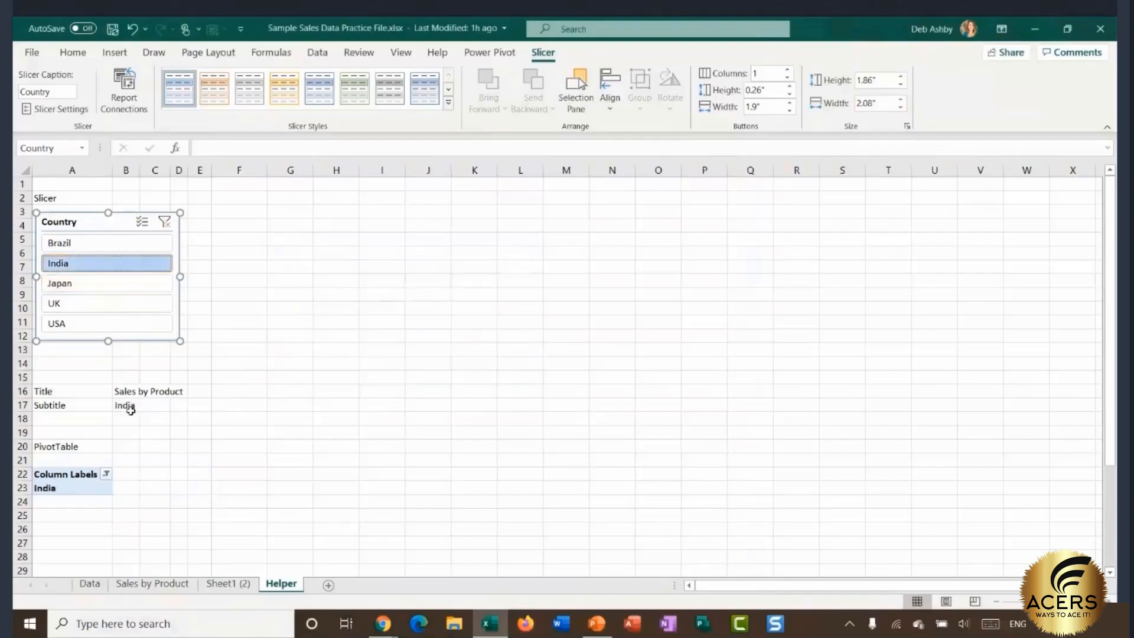
{"action": "left_click", "coordinate": [81, 284]}
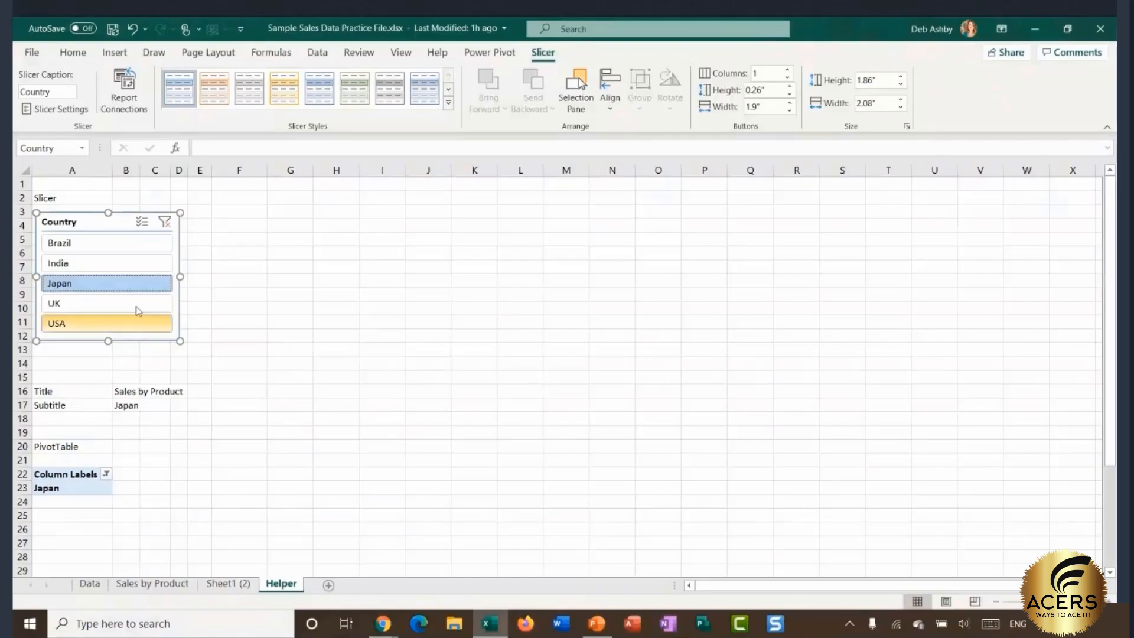
{"action": "left_click", "coordinate": [142, 222]}
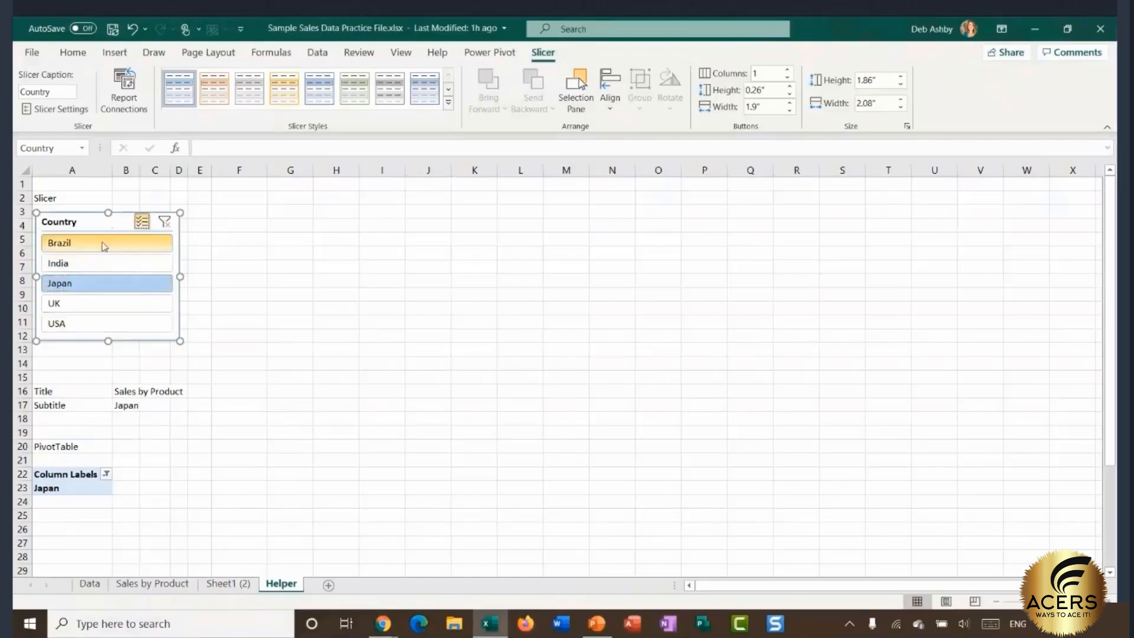
{"action": "left_click", "coordinate": [101, 242]}
{"action": "left_click", "coordinate": [102, 307]}
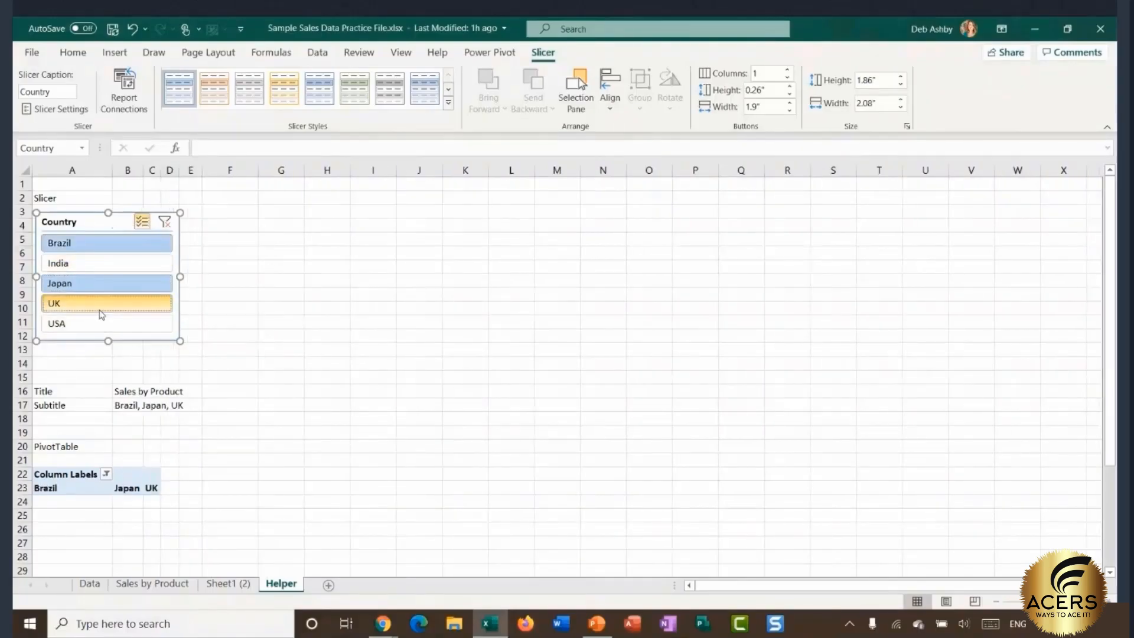
{"action": "left_click", "coordinate": [101, 321]}
{"action": "left_click", "coordinate": [113, 264]}
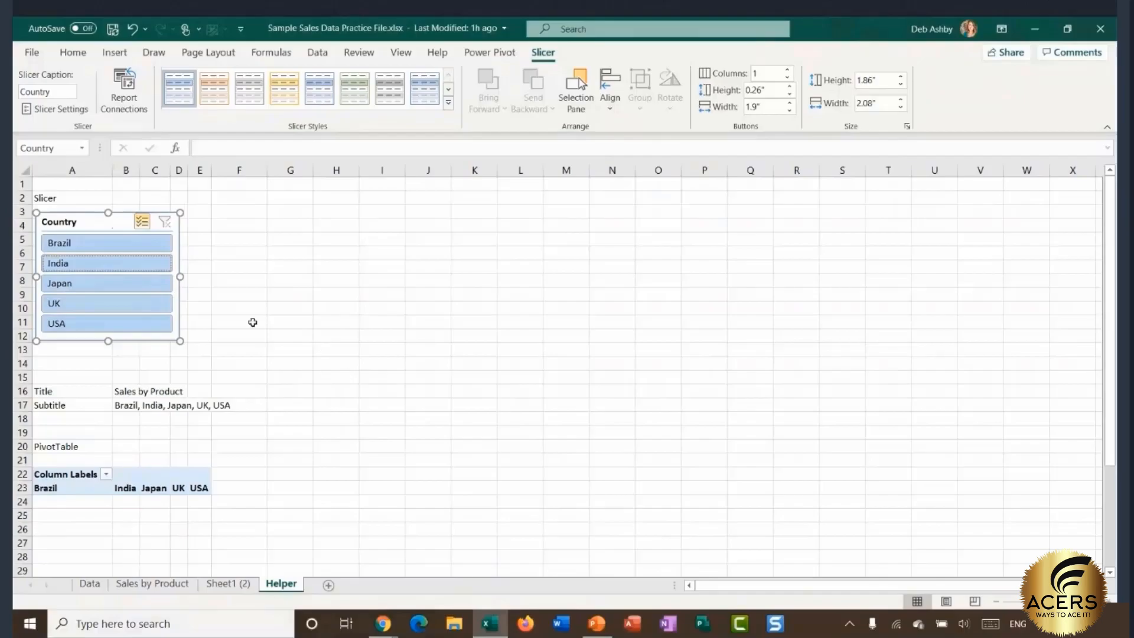
Step: Link the title of the chart on Sheet1 (2) to Helper cell B16 with =Helper!$B$16
{"action": "left_click", "coordinate": [230, 585]}
{"action": "left_click", "coordinate": [485, 214]}
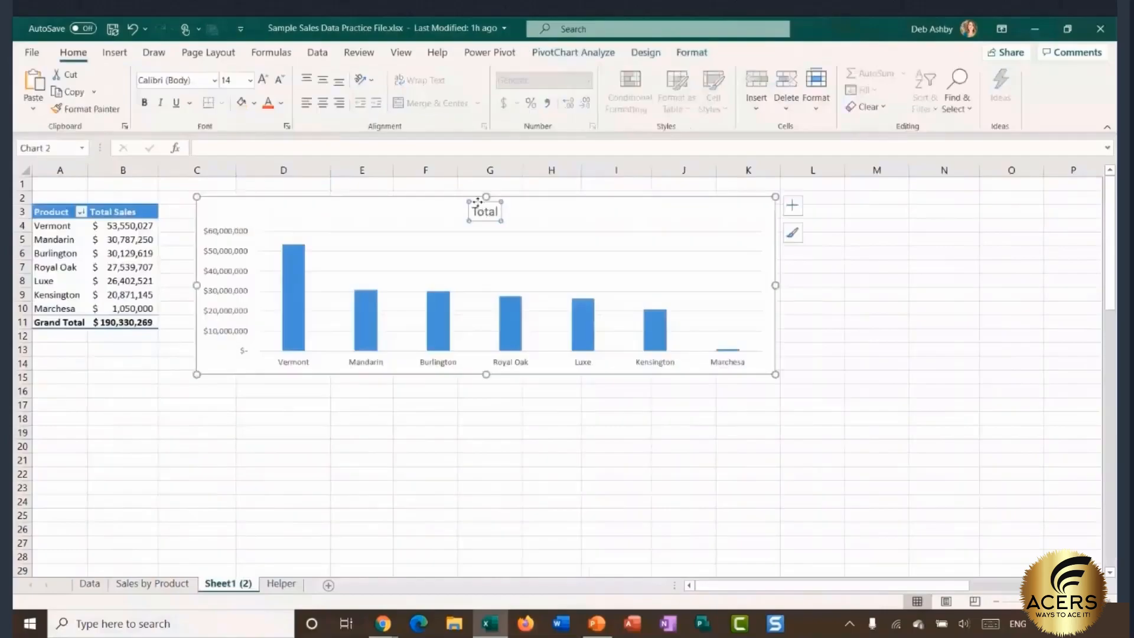
{"action": "left_click", "coordinate": [214, 147]}
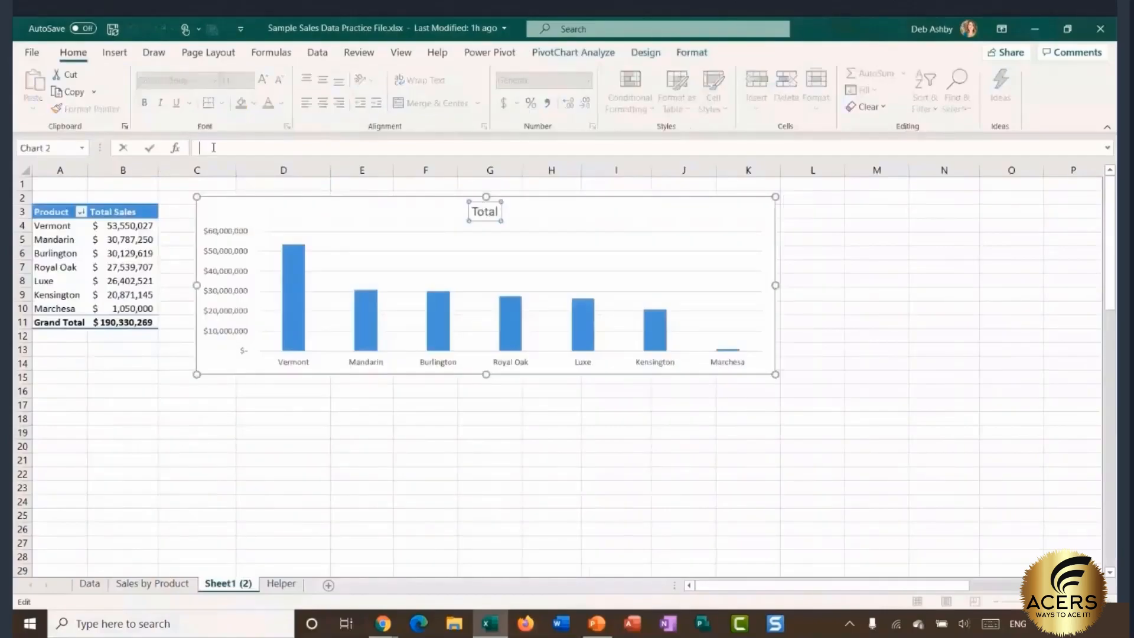
{"action": "type", "text": "="}
{"action": "left_click", "coordinate": [278, 583]}
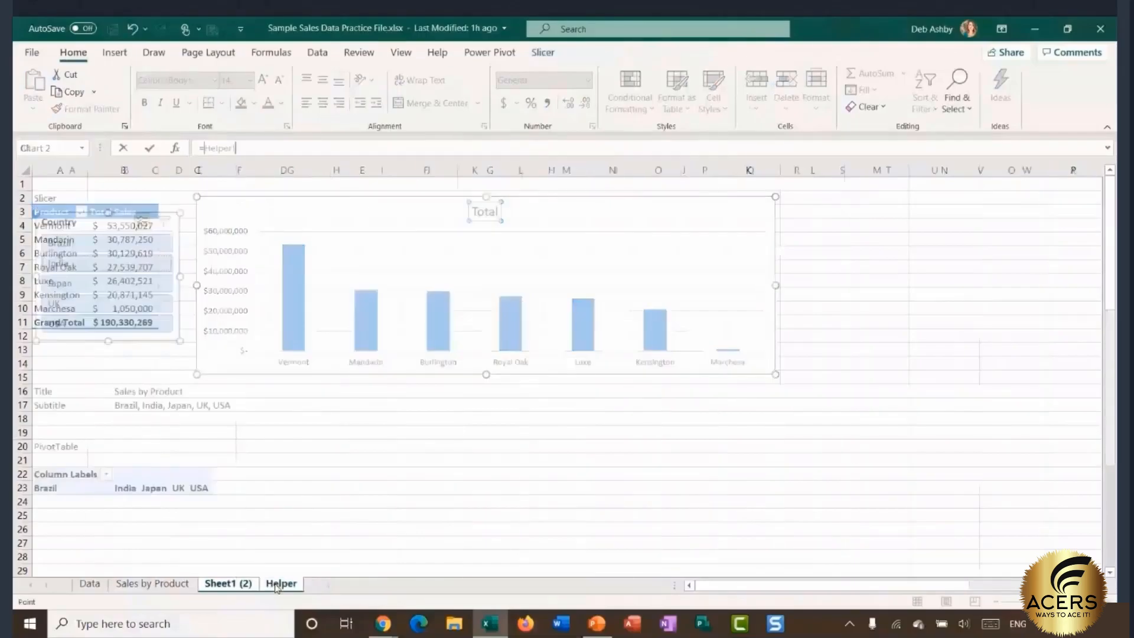
{"action": "left_click", "coordinate": [125, 391]}
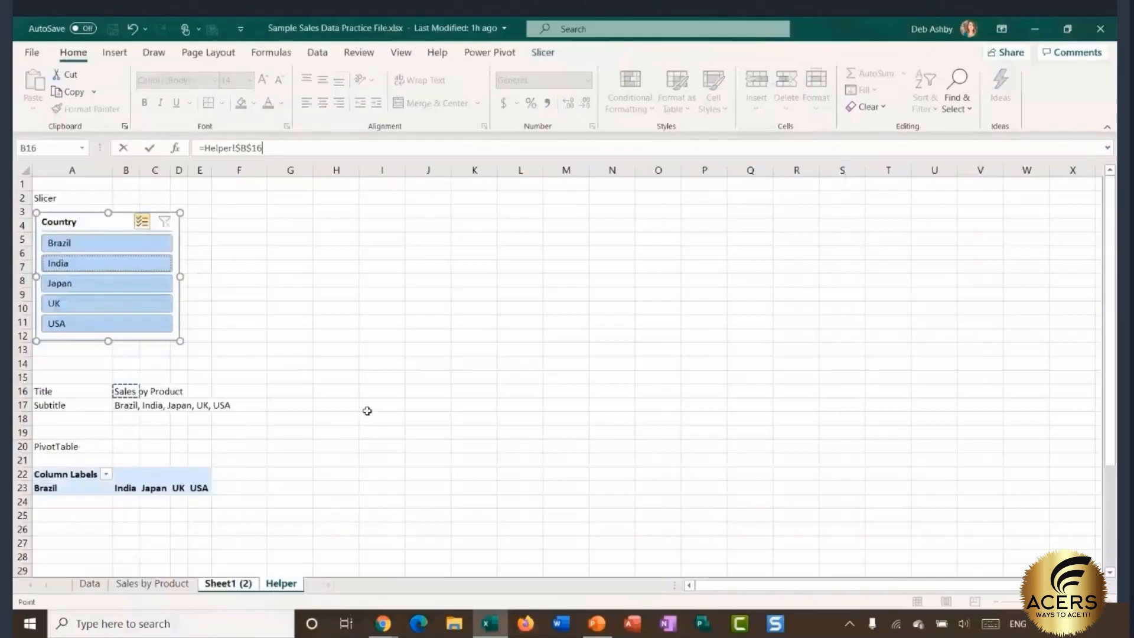
{"action": "key", "text": "Return"}
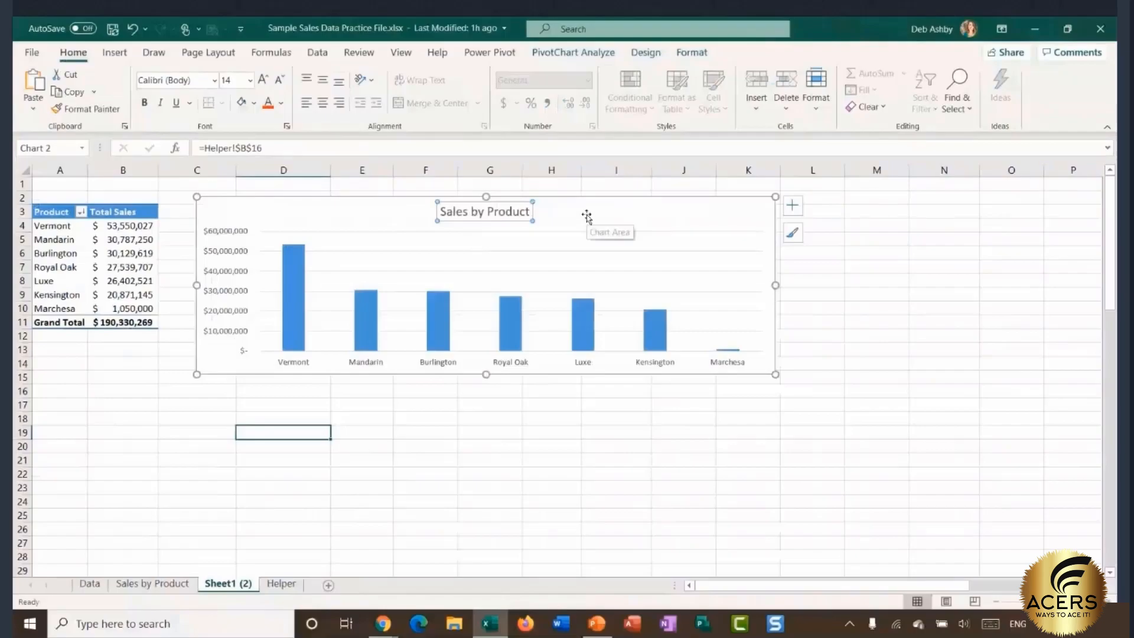
Step: Insert a wide, single-line text box inside the chart, just below the Sales by Product title
{"action": "left_click", "coordinate": [556, 210]}
{"action": "left_click", "coordinate": [115, 53]}
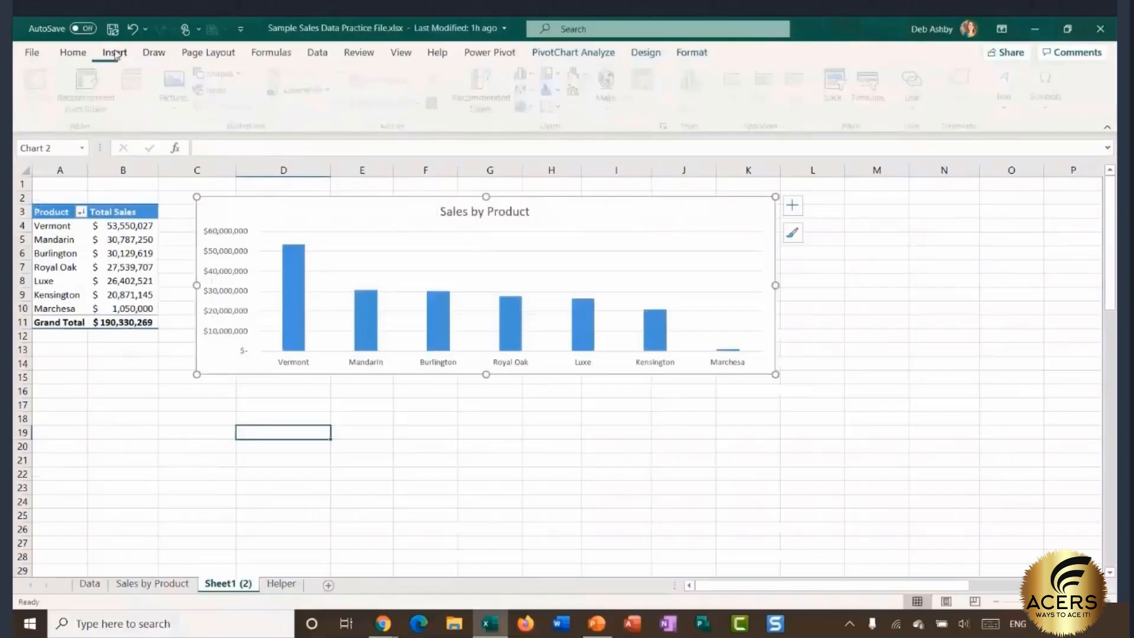
{"action": "left_click", "coordinate": [1007, 101]}
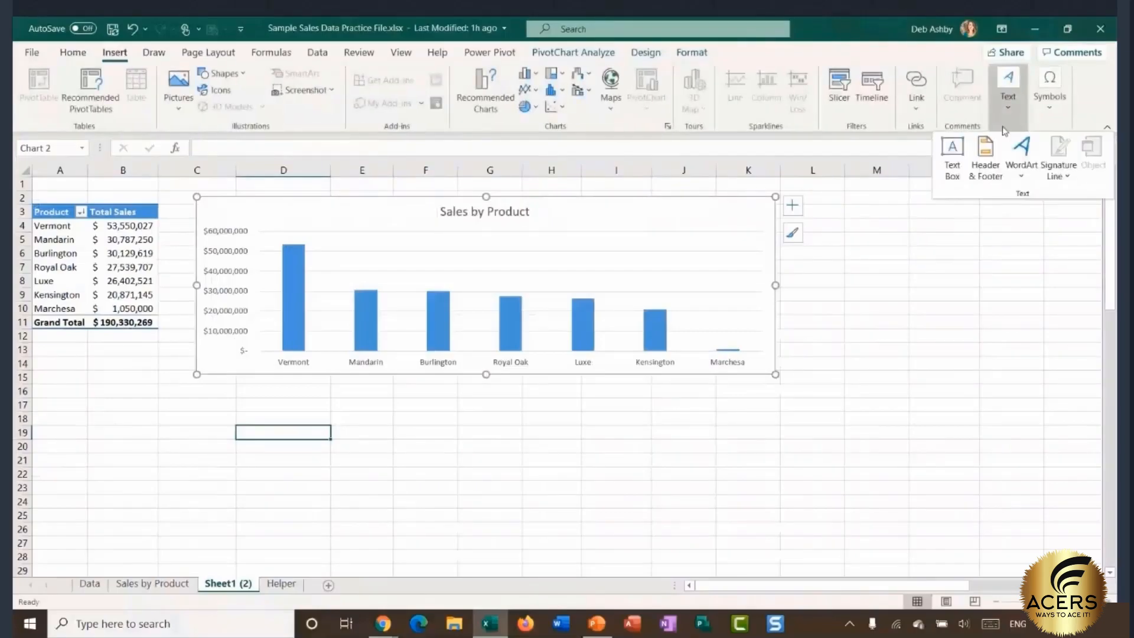
{"action": "left_click", "coordinate": [951, 155]}
{"action": "left_click_drag", "start_coordinate": [449, 230], "coordinate": [728, 248]}
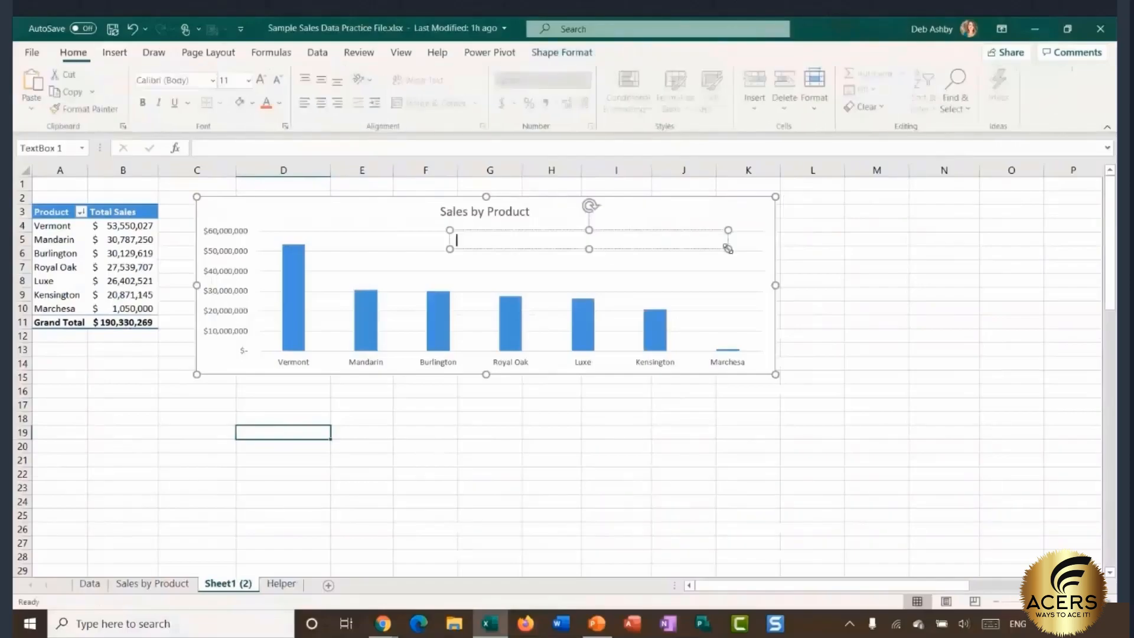
Step: Link the new chart text box to the Helper sheet's subtitle cell with =Helper!$B$17
{"action": "left_click", "coordinate": [211, 148]}
{"action": "type", "text": "="}
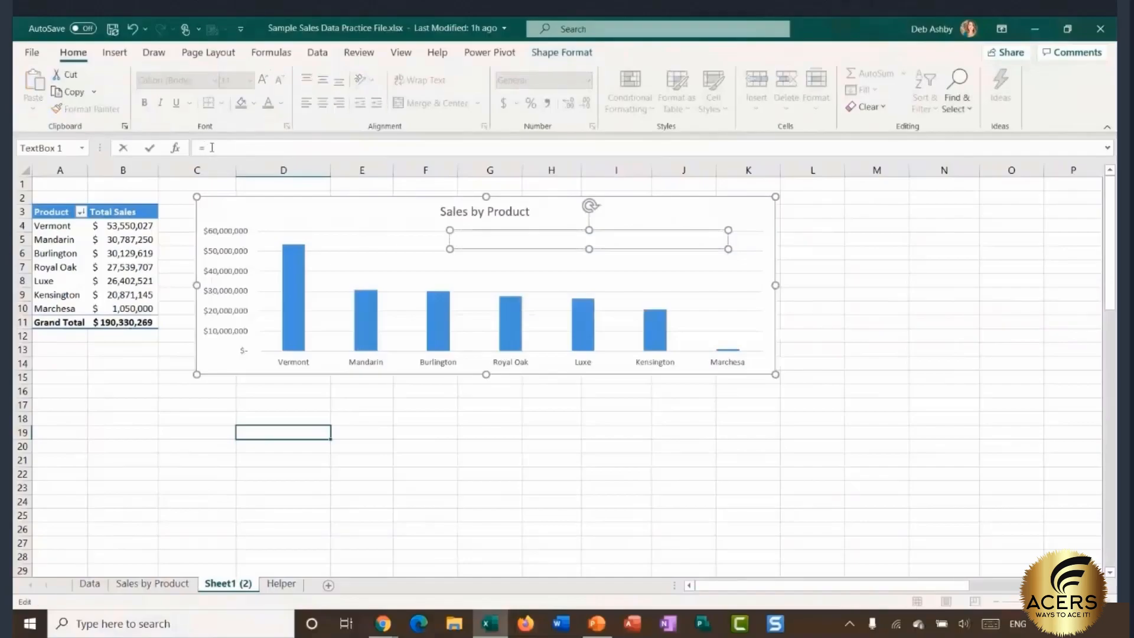
{"action": "left_click", "coordinate": [281, 584]}
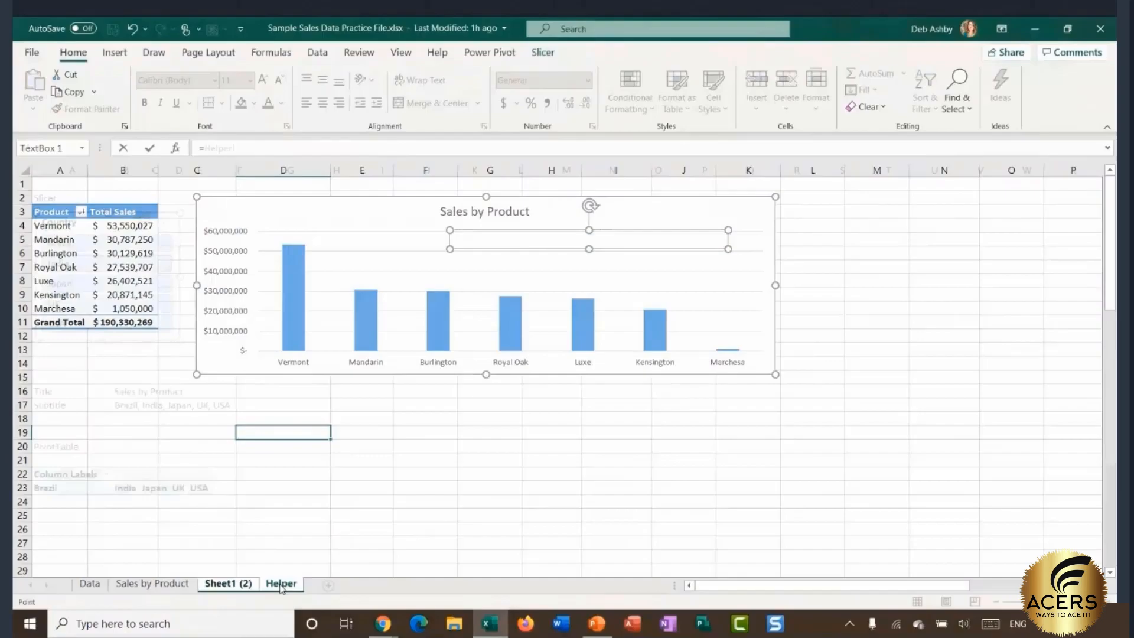
{"action": "left_click", "coordinate": [128, 408]}
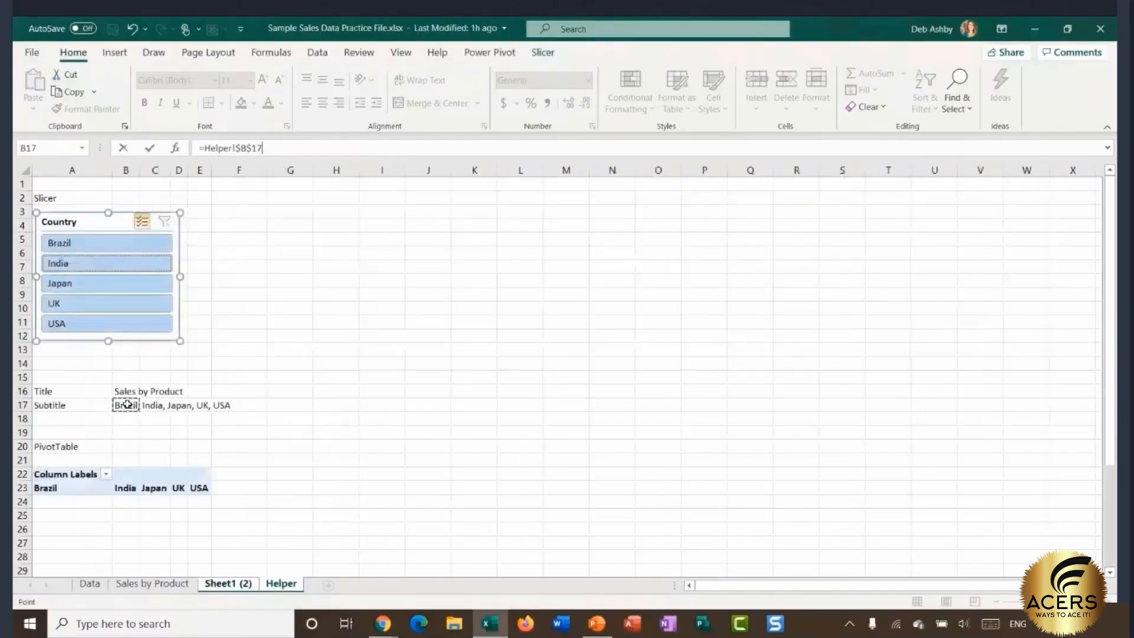
{"action": "key", "text": "Return"}
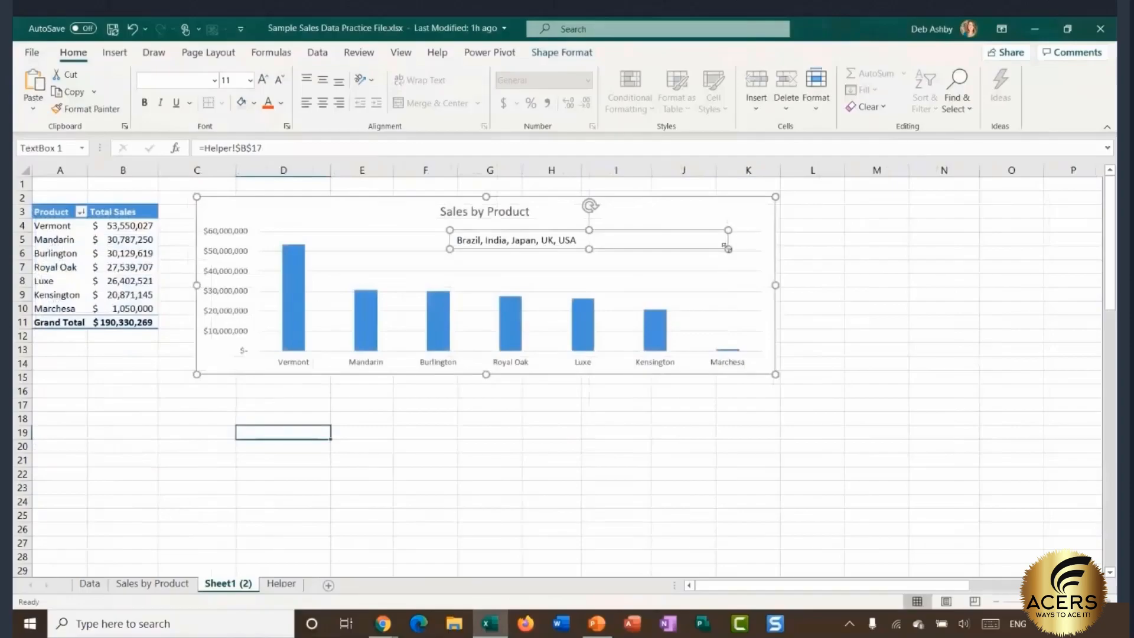
Step: Fit the subtitle text box between the chart title and a lowered plot area, widening it almost to the chart's right edge
{"action": "left_click_drag", "start_coordinate": [726, 247], "coordinate": [509, 241]}
{"action": "left_click", "coordinate": [569, 266]}
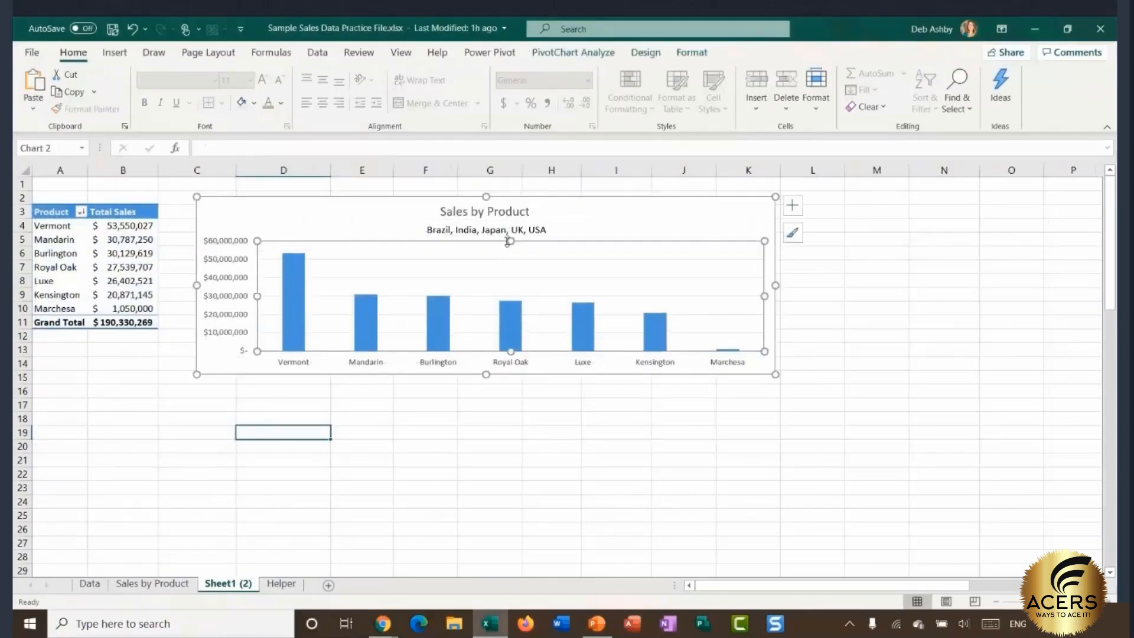
{"action": "left_click", "coordinate": [537, 232]}
{"action": "left_click_drag", "start_coordinate": [597, 235], "coordinate": [760, 238]}
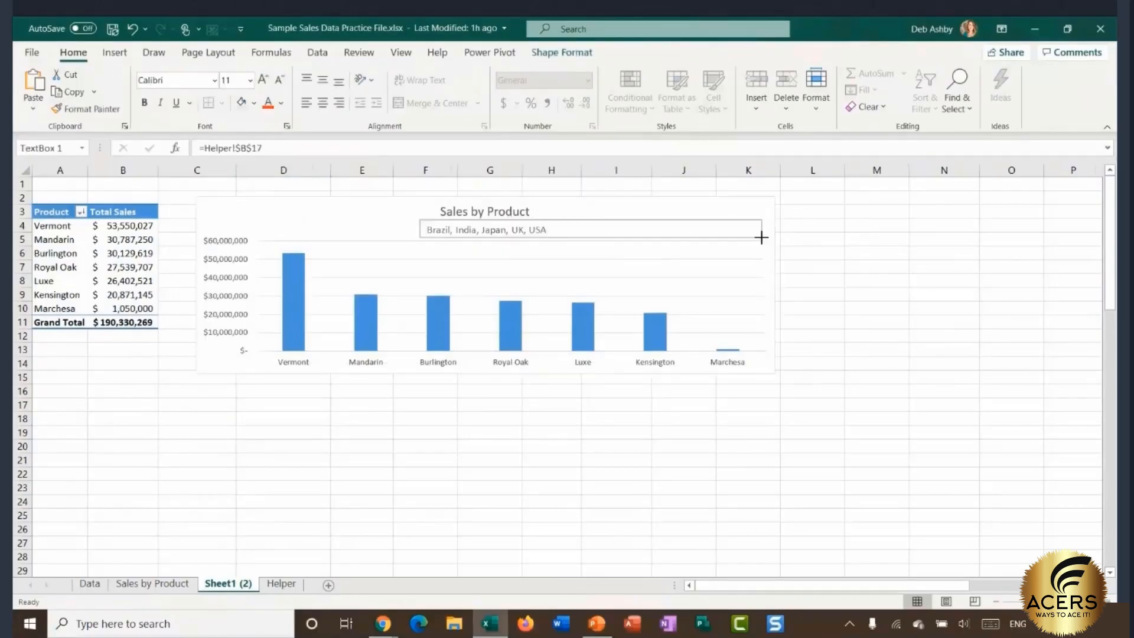
Step: Extend the subtitle text box to the chart's left edge, centre its text and make it tall enough to show the country list fully
{"action": "left_click_drag", "start_coordinate": [420, 236], "coordinate": [204, 232]}
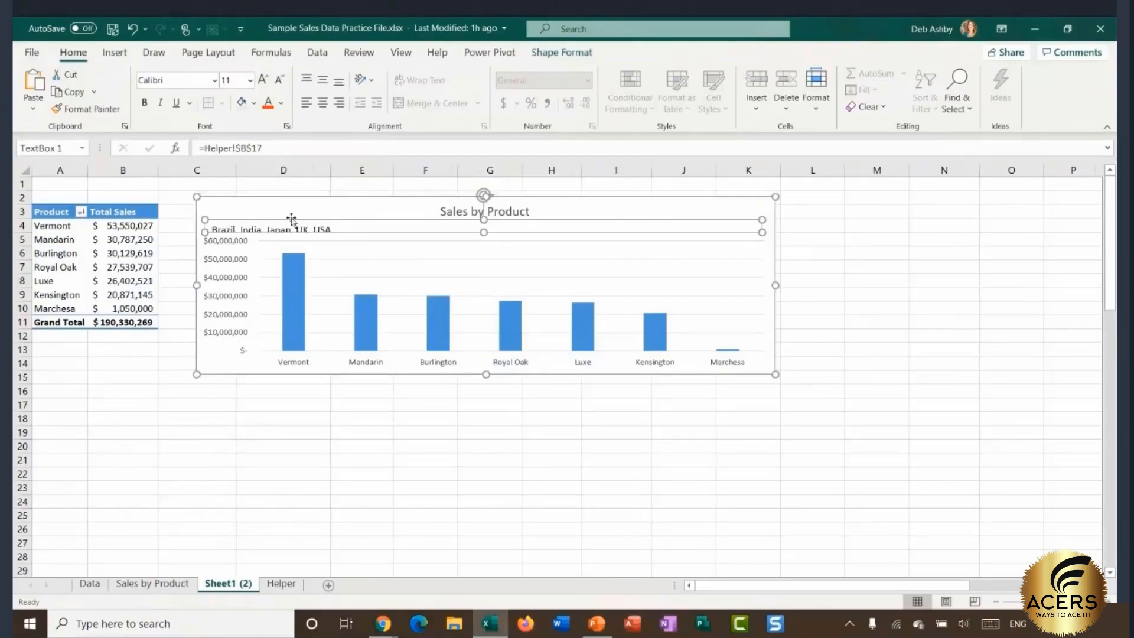
{"action": "left_click", "coordinate": [326, 105]}
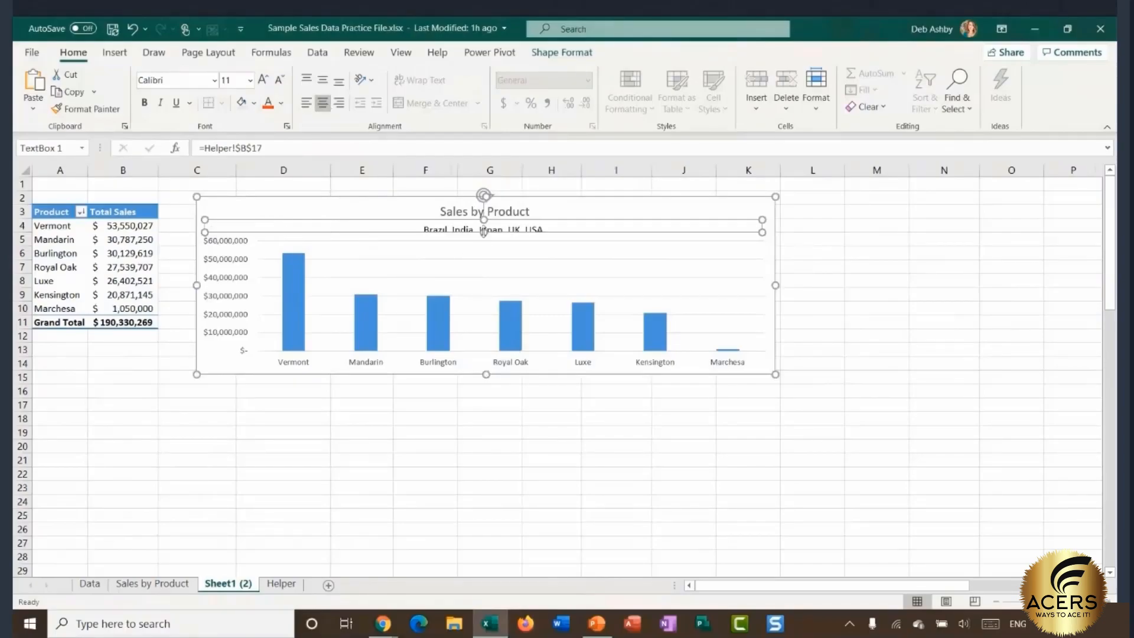
{"action": "left_click_drag", "start_coordinate": [483, 232], "coordinate": [483, 238]}
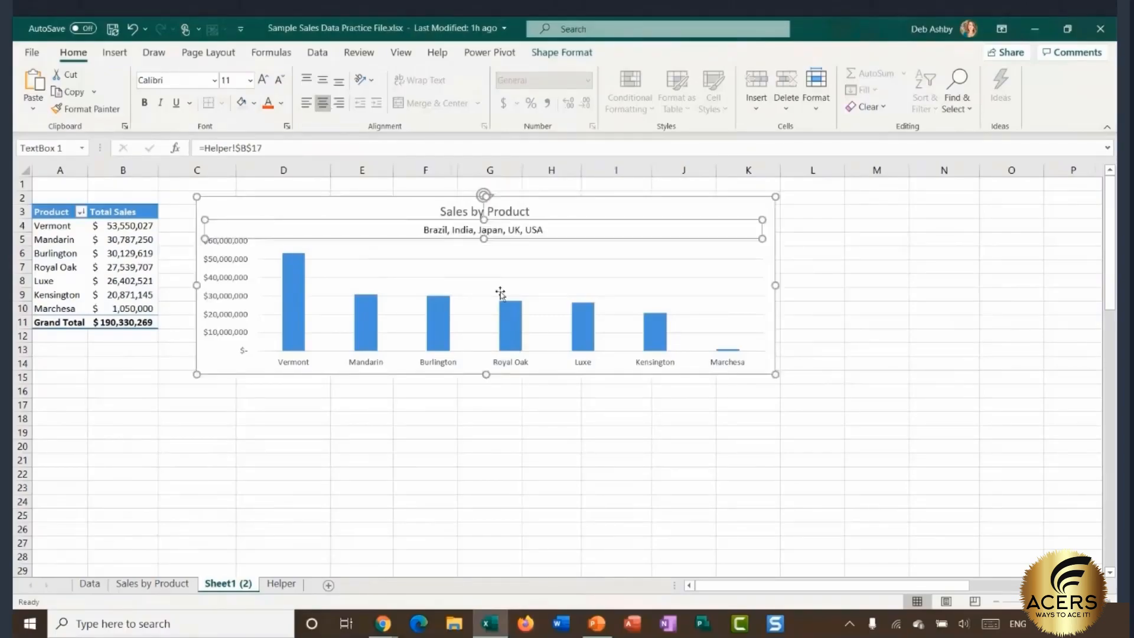
{"action": "left_click", "coordinate": [536, 290]}
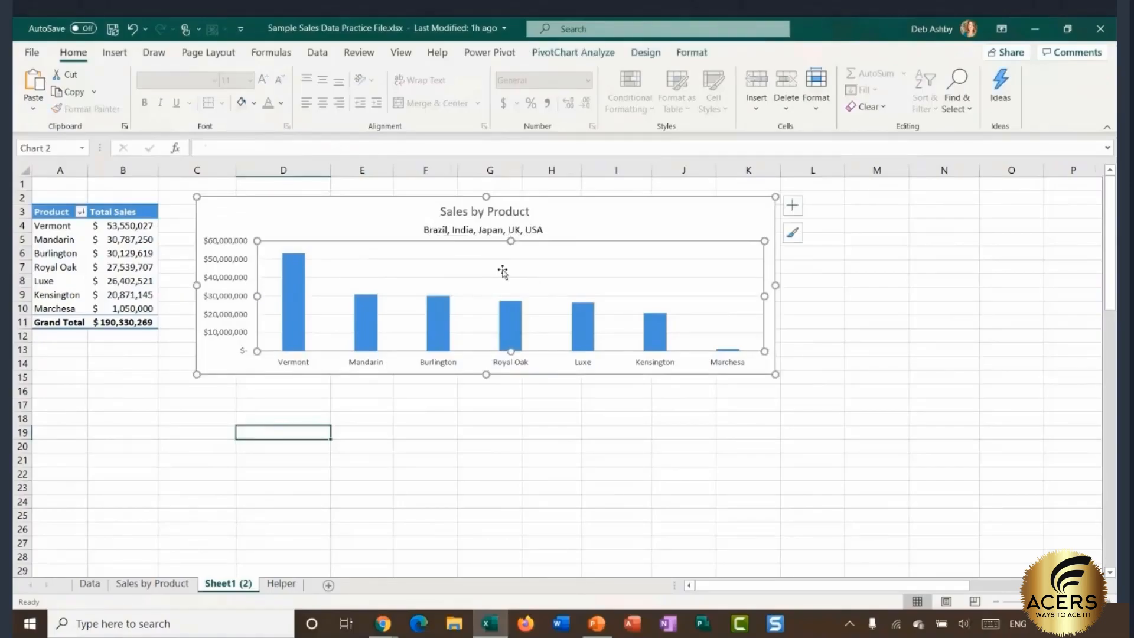
{"action": "left_click", "coordinate": [829, 309]}
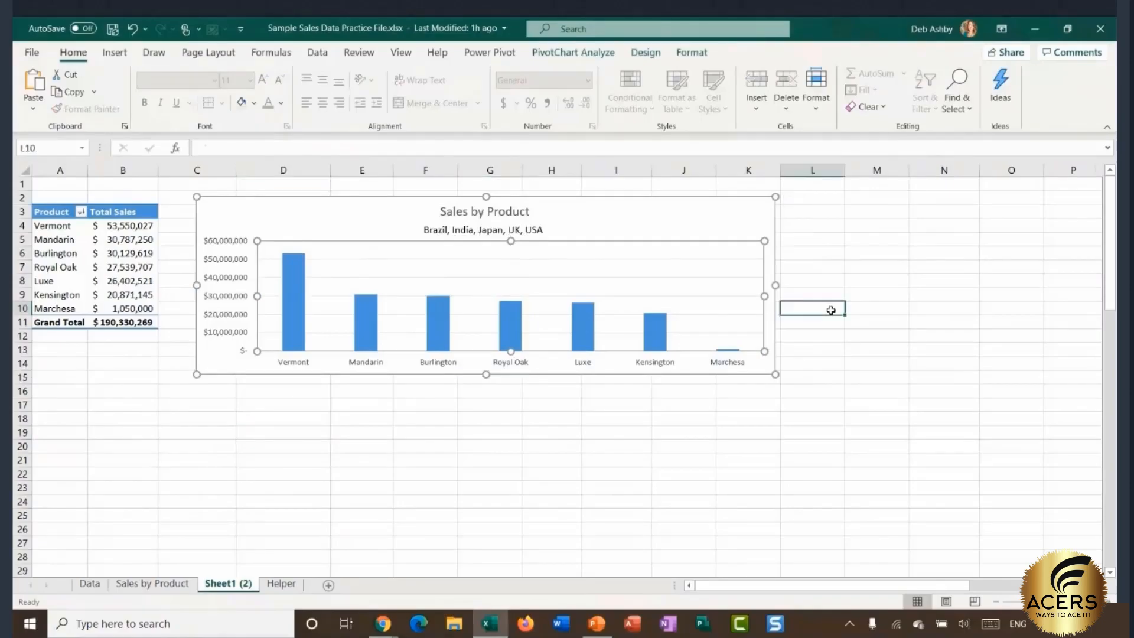
Step: Move the Country slicer from the Helper sheet to Sheet1 (2), placing it directly below the product sales PivotTable
{"action": "left_click", "coordinate": [281, 584]}
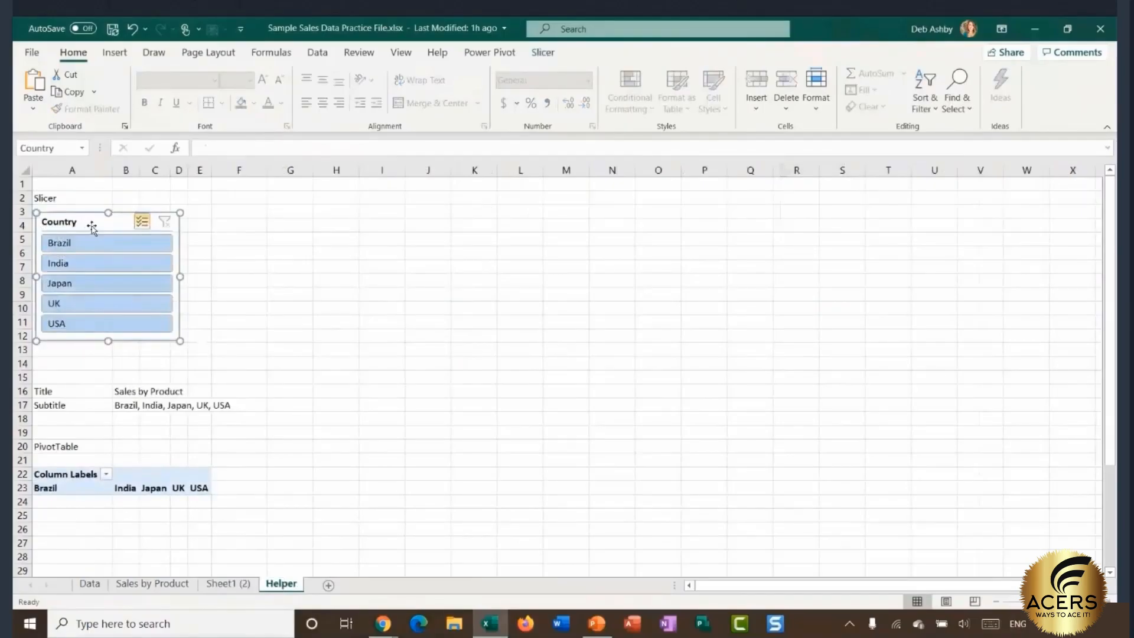
{"action": "key", "text": "ctrl+x"}
{"action": "left_click", "coordinate": [220, 583]}
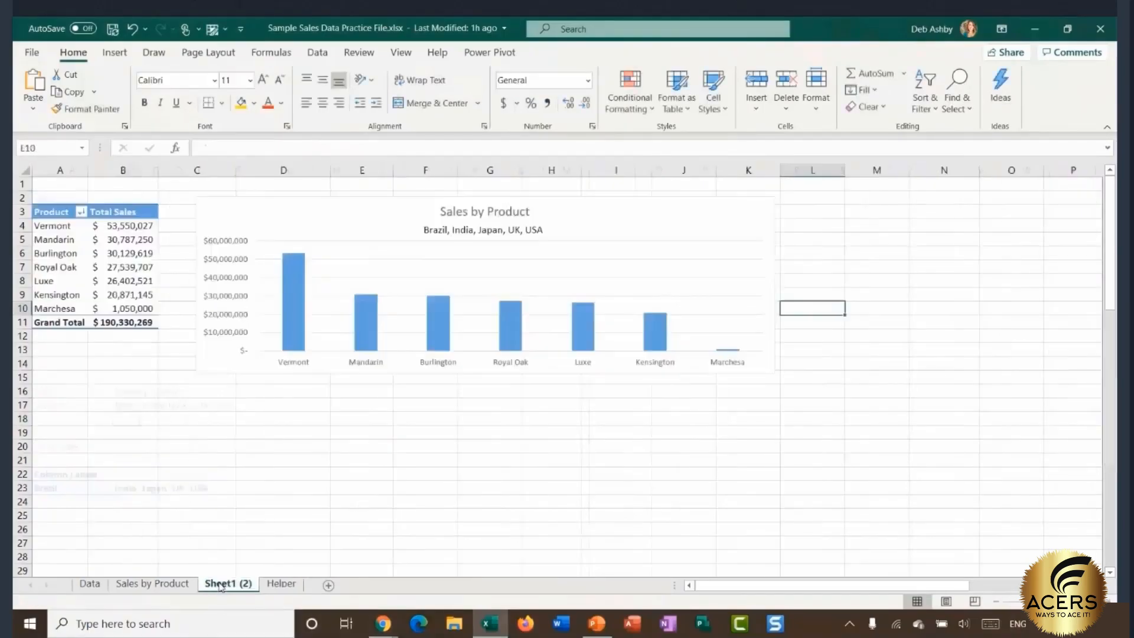
{"action": "key", "text": "ctrl+v"}
{"action": "left_click_drag", "start_coordinate": [168, 467], "coordinate": [112, 358]}
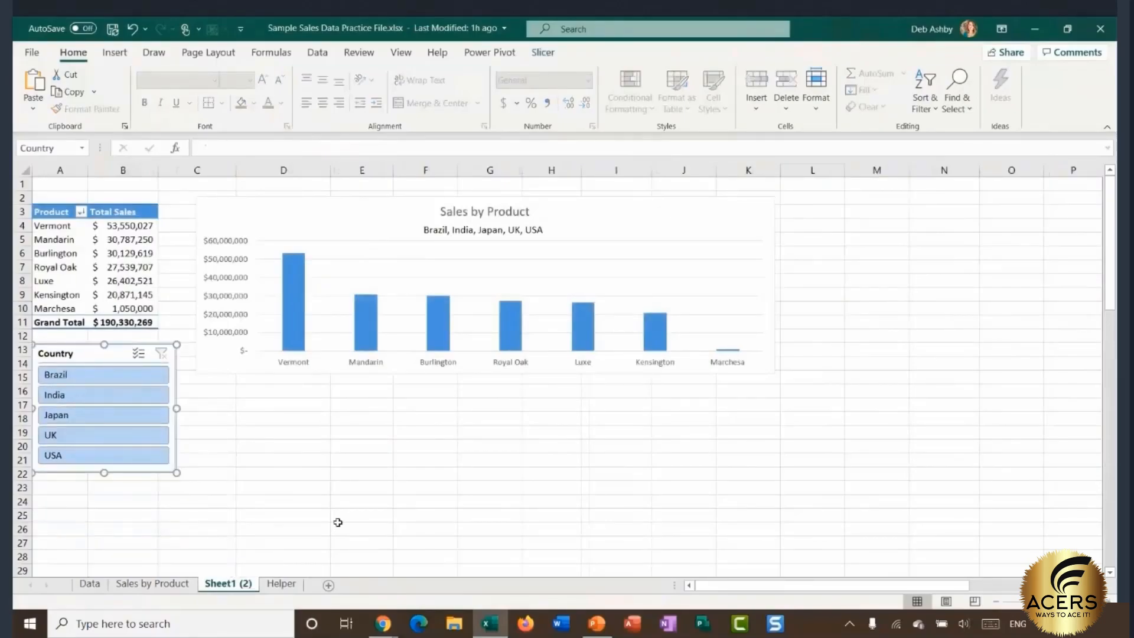
Step: Filter the chart by India, Japan, UK and USA one at a time, and add Brazil to USA with the slicer's multi-select
{"action": "left_click", "coordinate": [77, 396]}
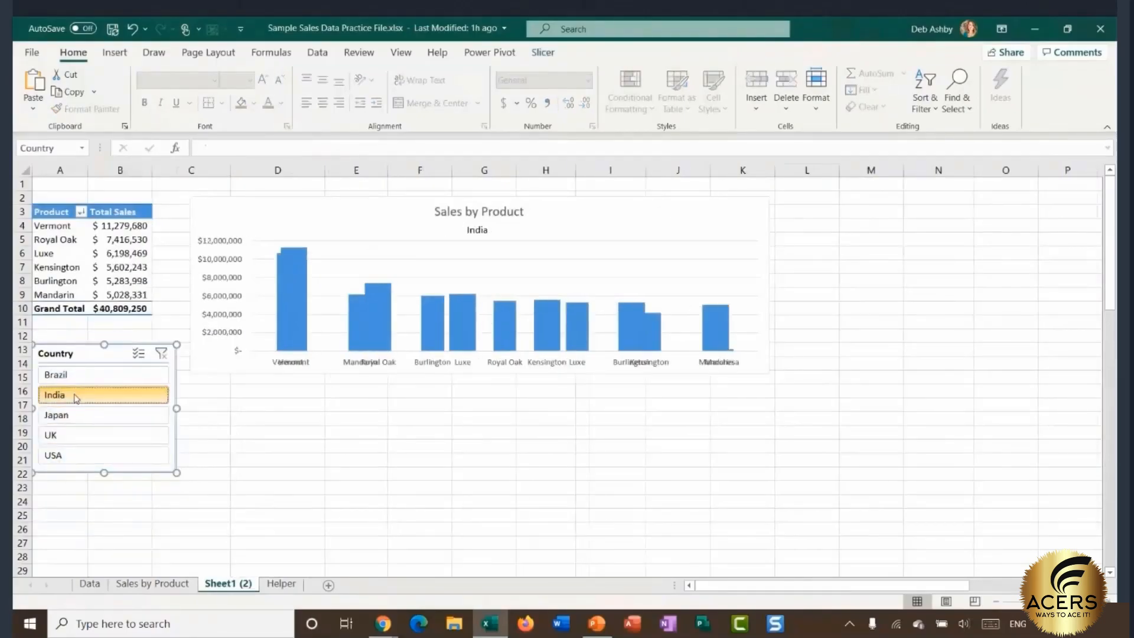
{"action": "left_click", "coordinate": [104, 415]}
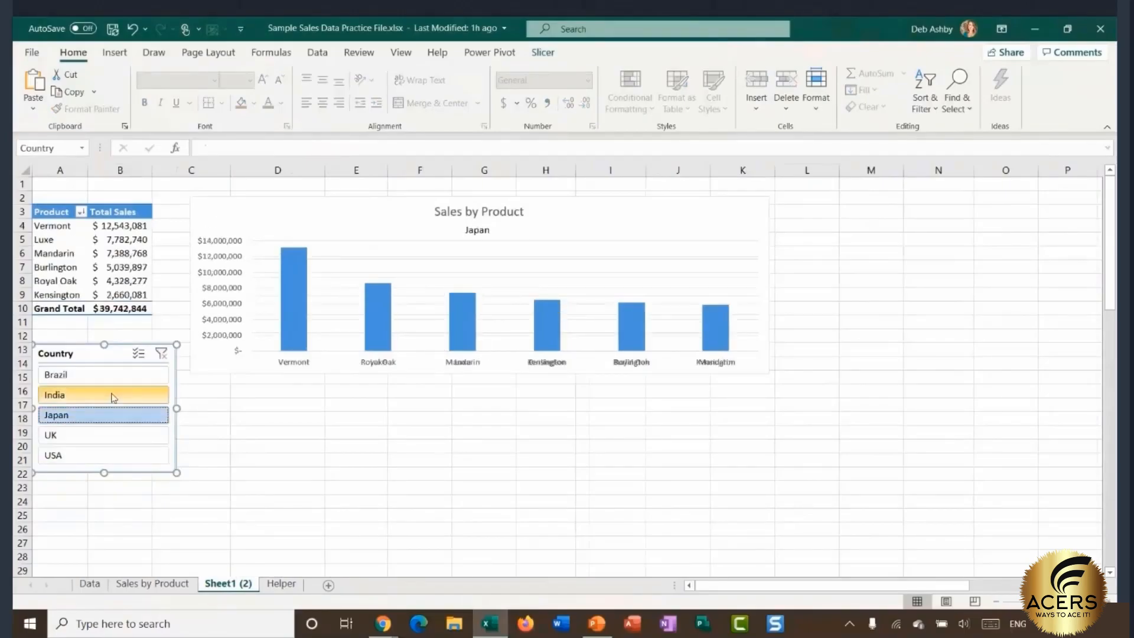
{"action": "left_click", "coordinate": [95, 437]}
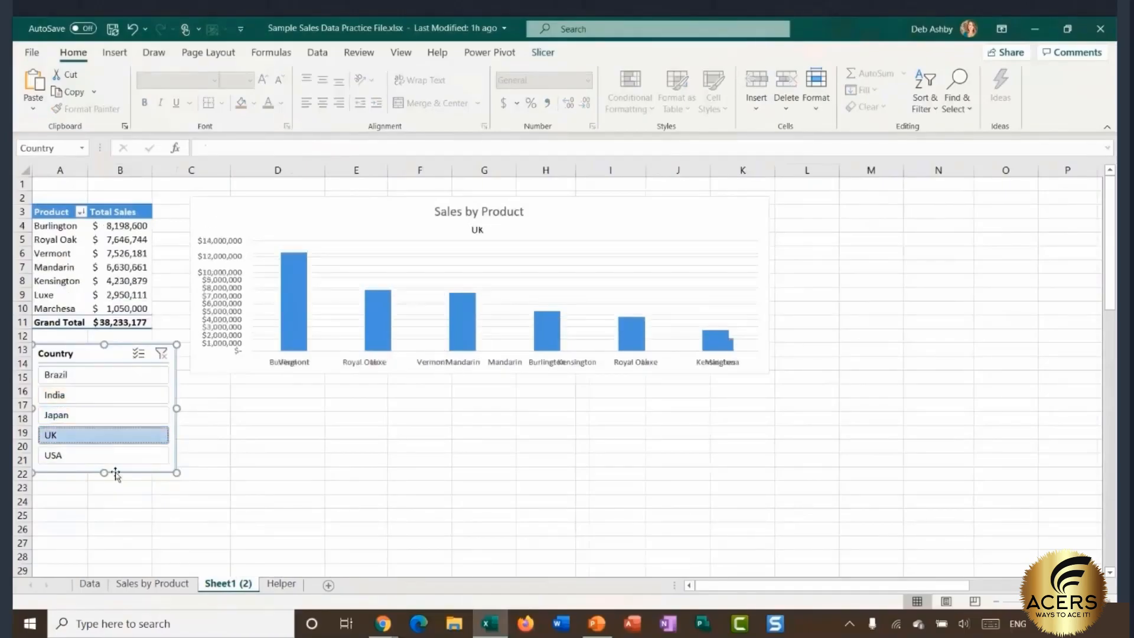
{"action": "left_click", "coordinate": [103, 455]}
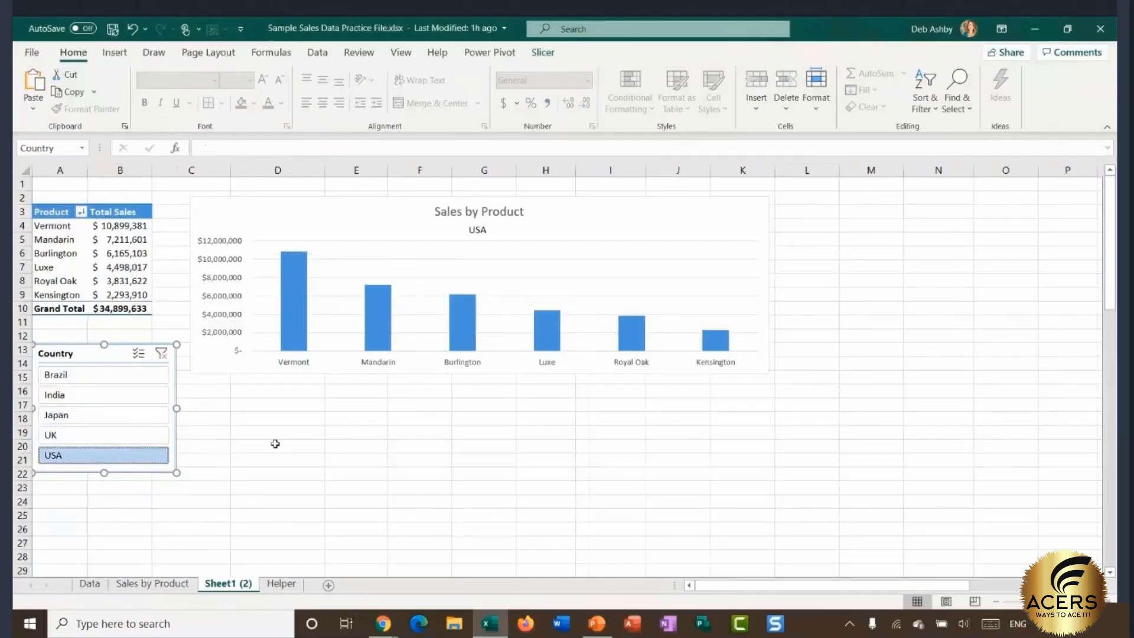
{"action": "left_click", "coordinate": [138, 353]}
{"action": "left_click", "coordinate": [103, 375]}
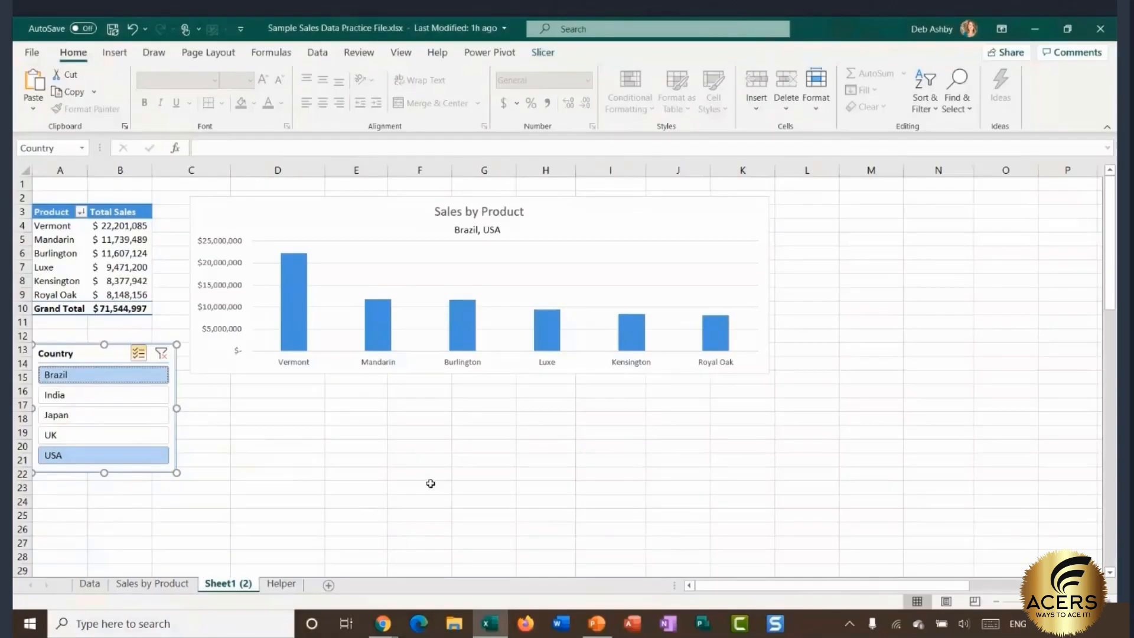
Step: Hide the Helper sheet from the workbook
{"action": "left_click", "coordinate": [282, 584]}
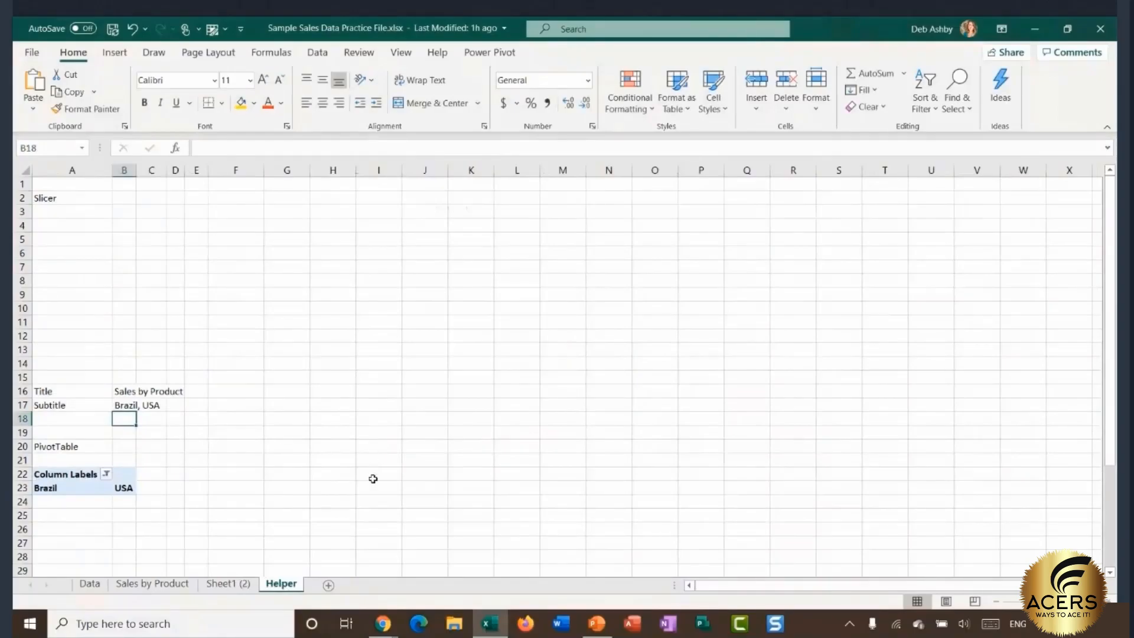
{"action": "right_click", "coordinate": [275, 583]}
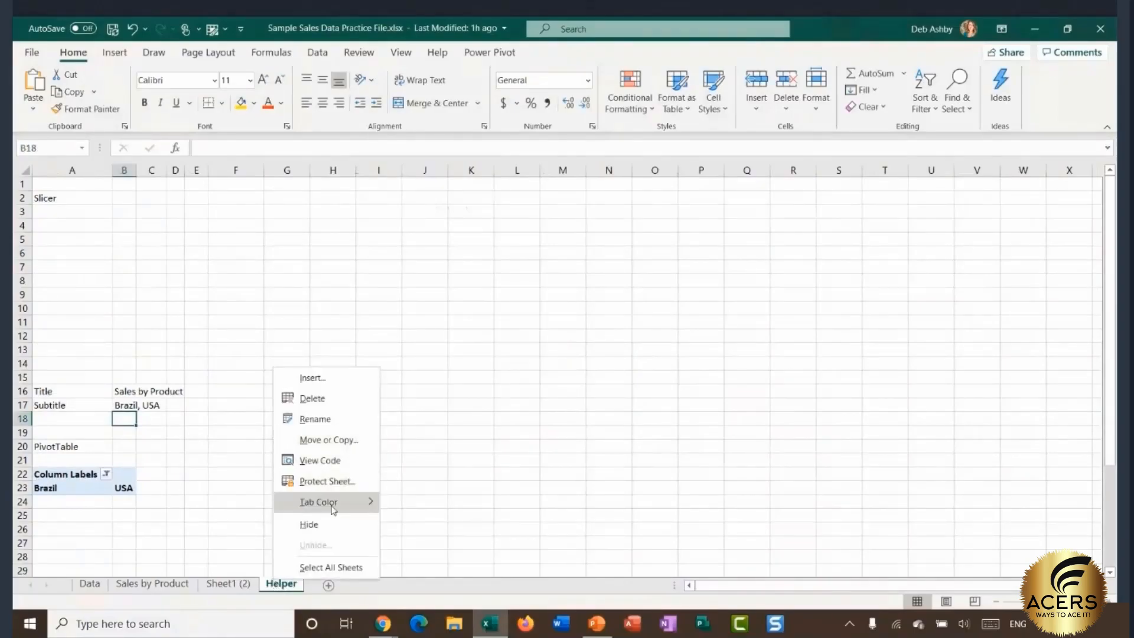
{"action": "key", "text": "Escape"}
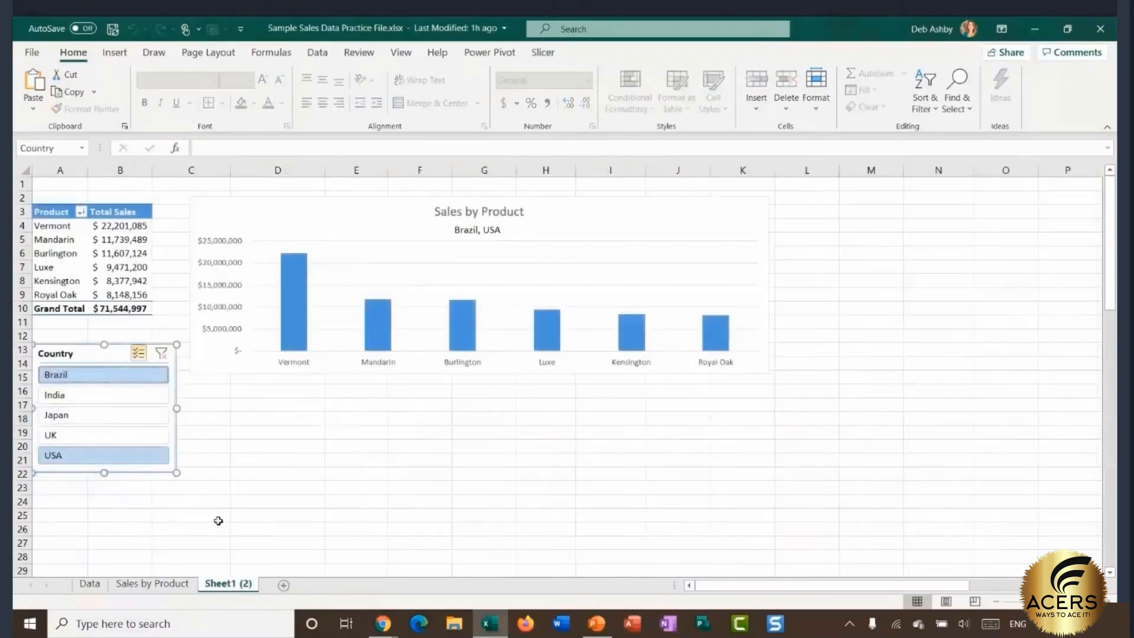
Step: Add India to the countries selected in the slicer on Sheet1 (2) and deselect the slicer
{"action": "left_click", "coordinate": [103, 395]}
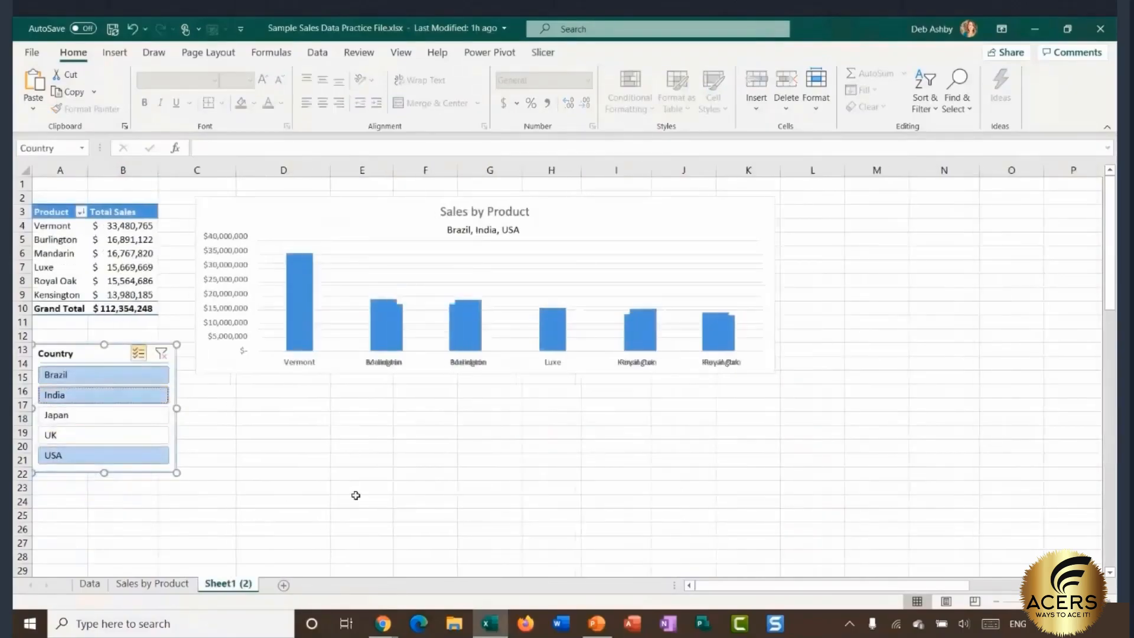
{"action": "left_click", "coordinate": [365, 459]}
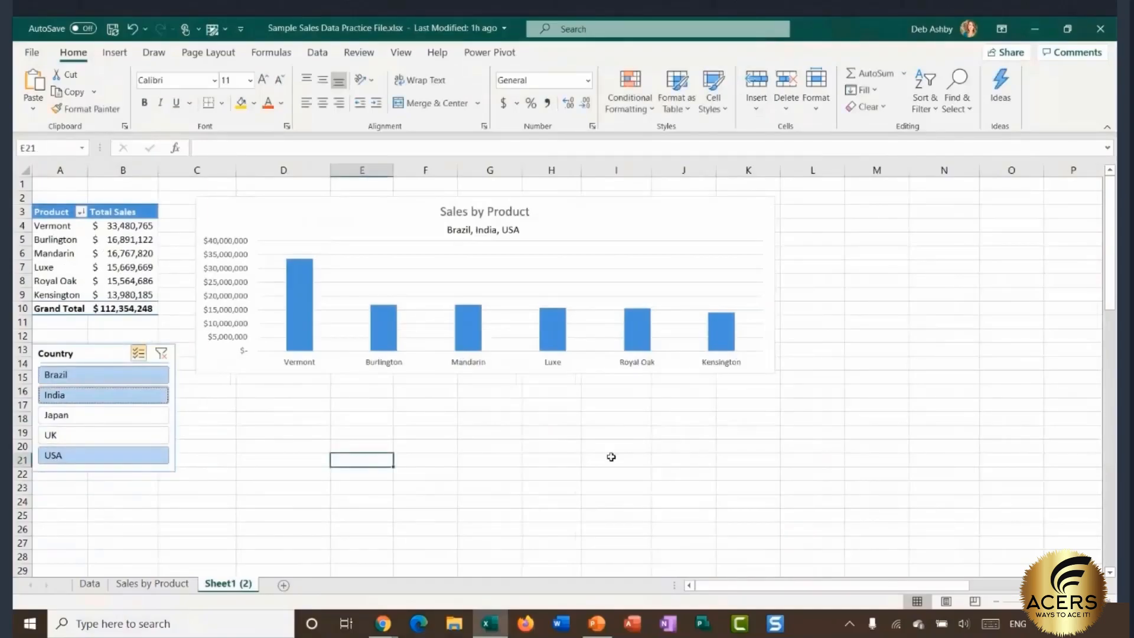